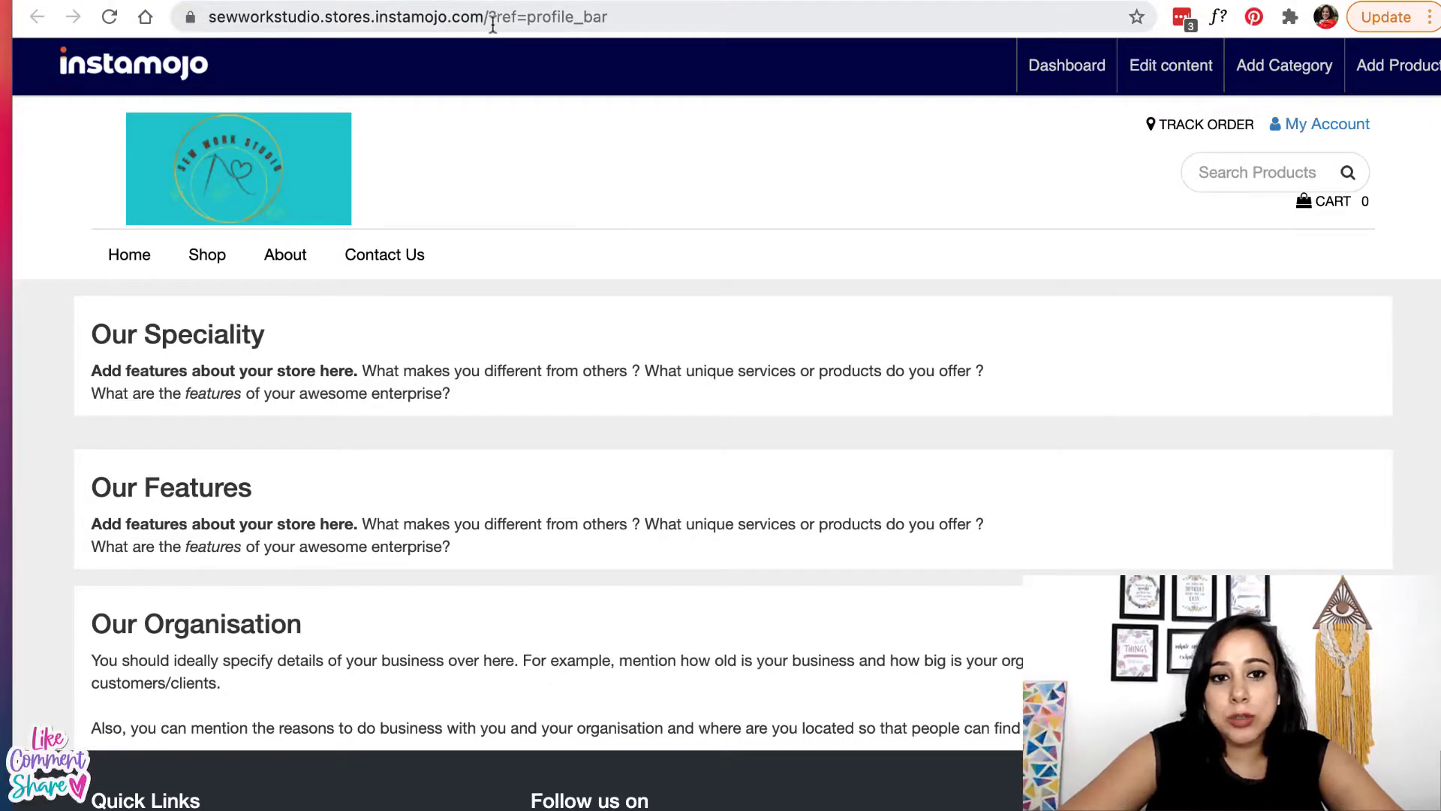
pyautogui.moveTo(489, 17); pyautogui.dragTo(209, 23)
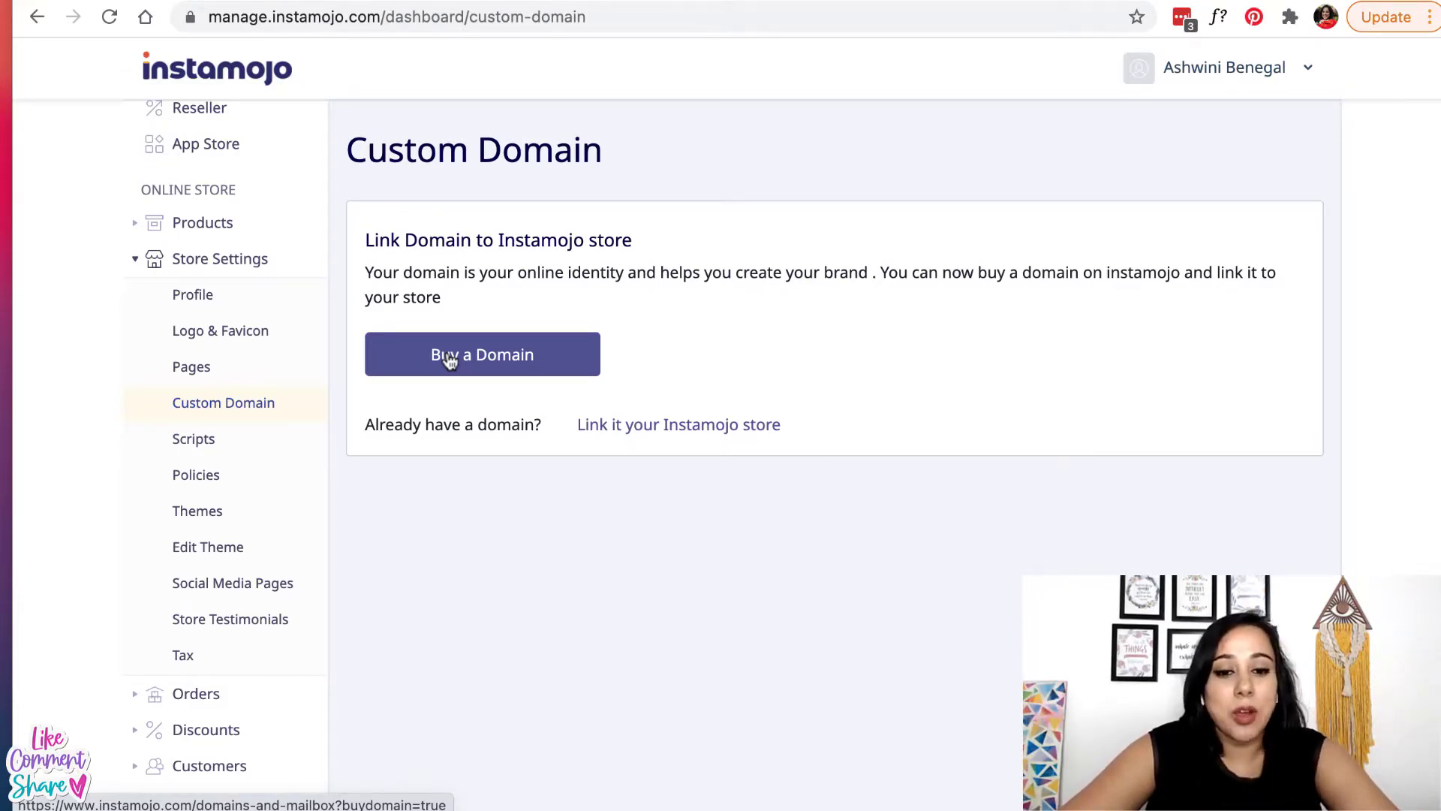
# - Link the already owned domain sewworkstudio.com to the Instamojo store
pyautogui.click(655, 425)
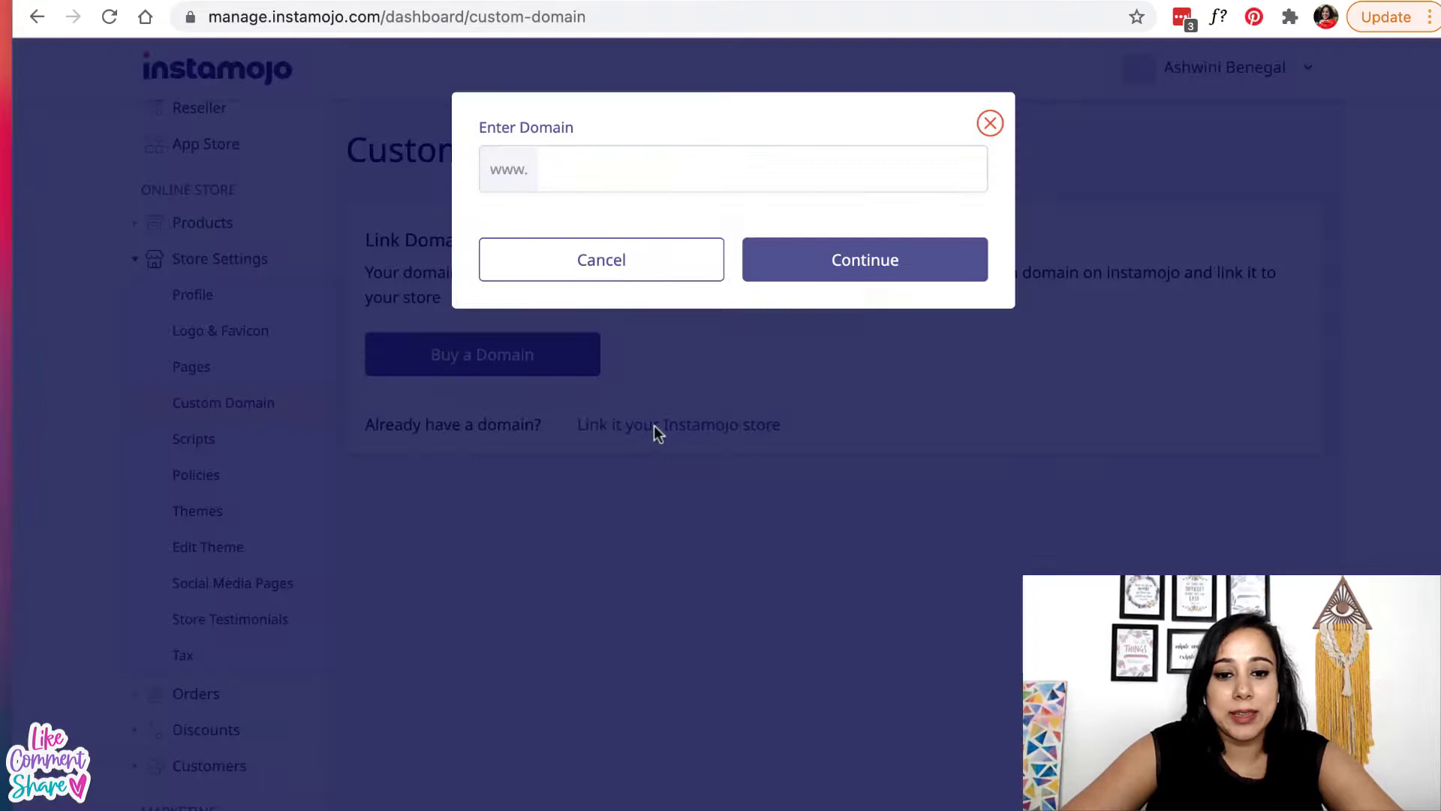
pyautogui.click(614, 184)
pyautogui.click(601, 220)
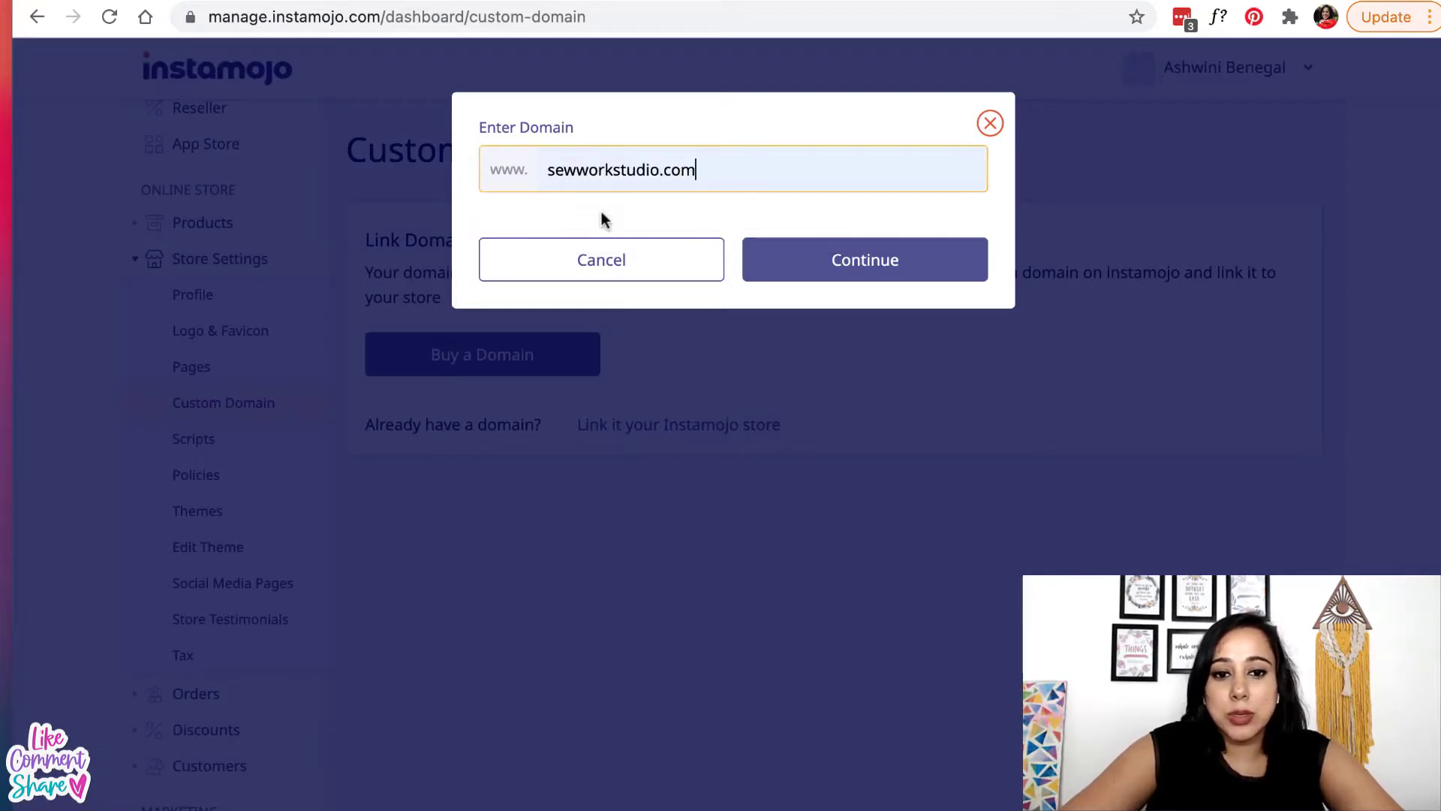
pyautogui.click(838, 264)
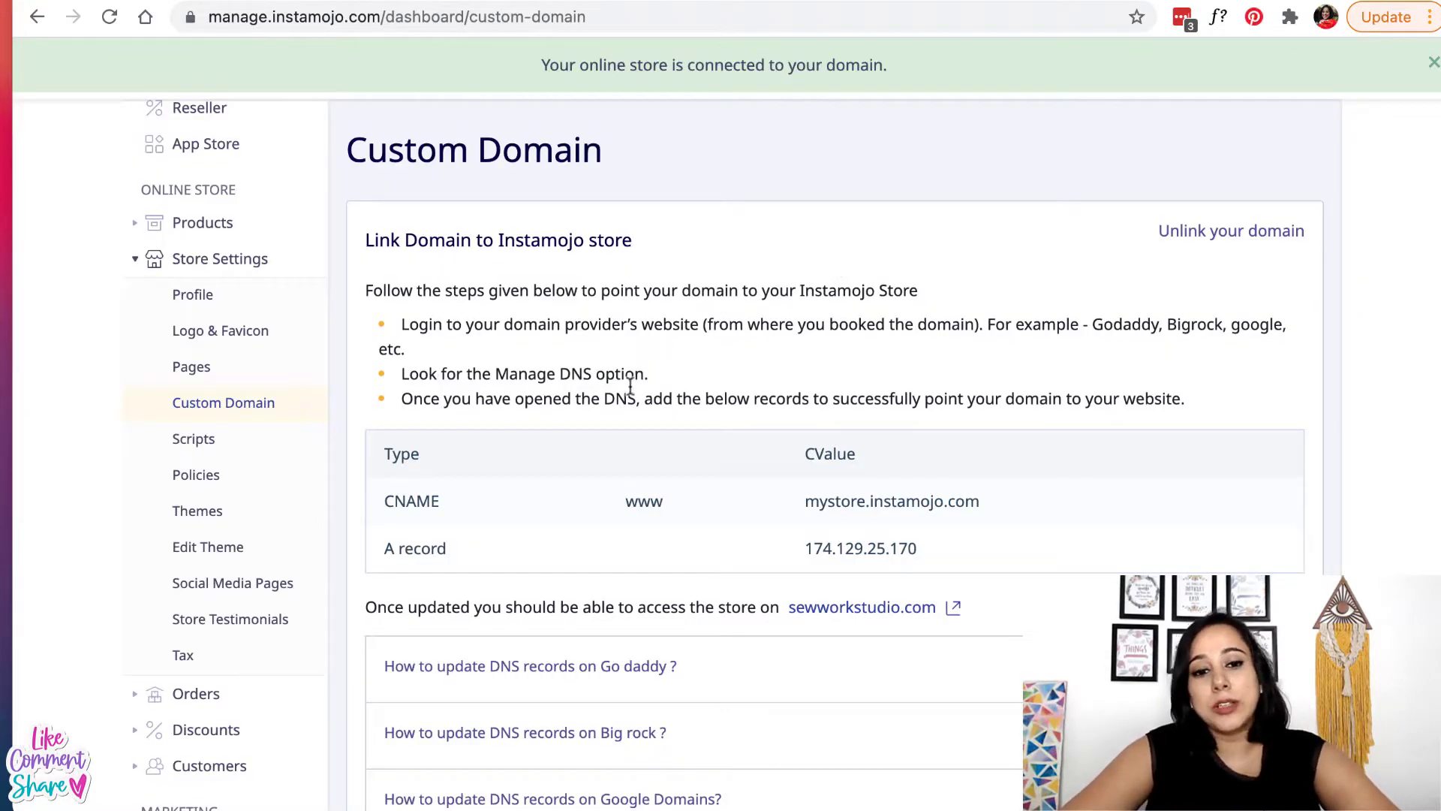
# - Expand the instructions for updating DNS records on GoDaddy and read the required record settings
pyautogui.scroll(-2, 626, 397)
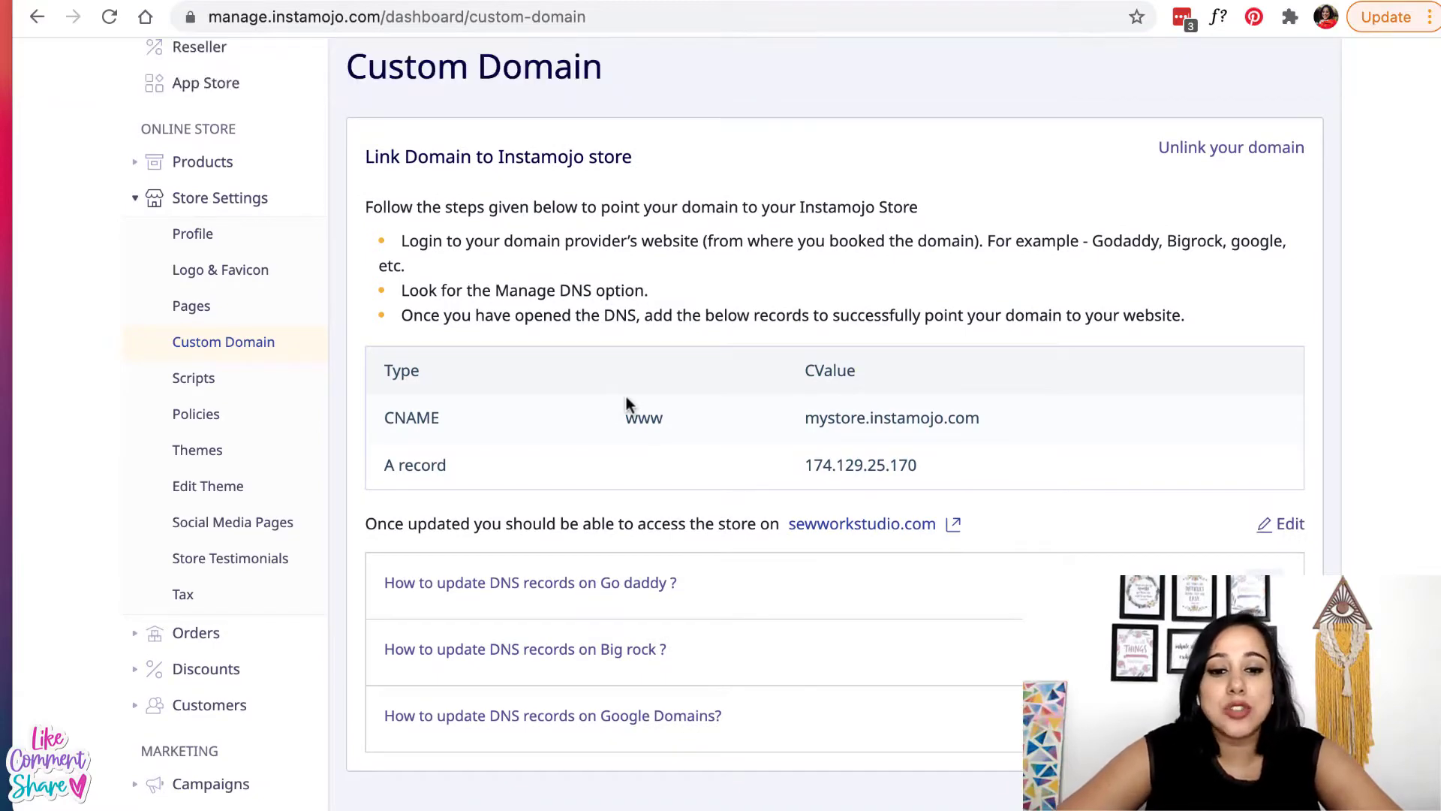
pyautogui.scroll(-3, 626, 404)
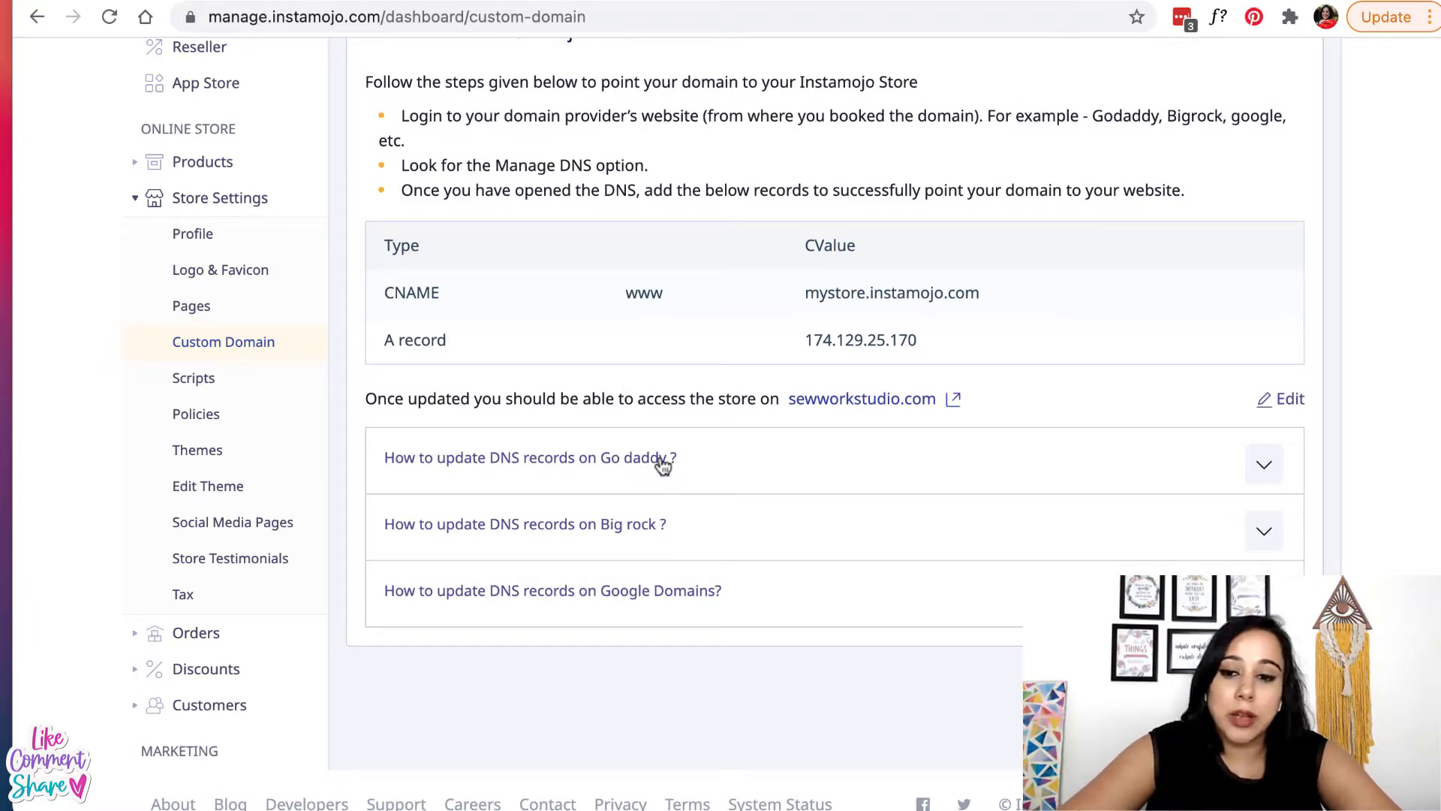
pyautogui.click(1264, 464)
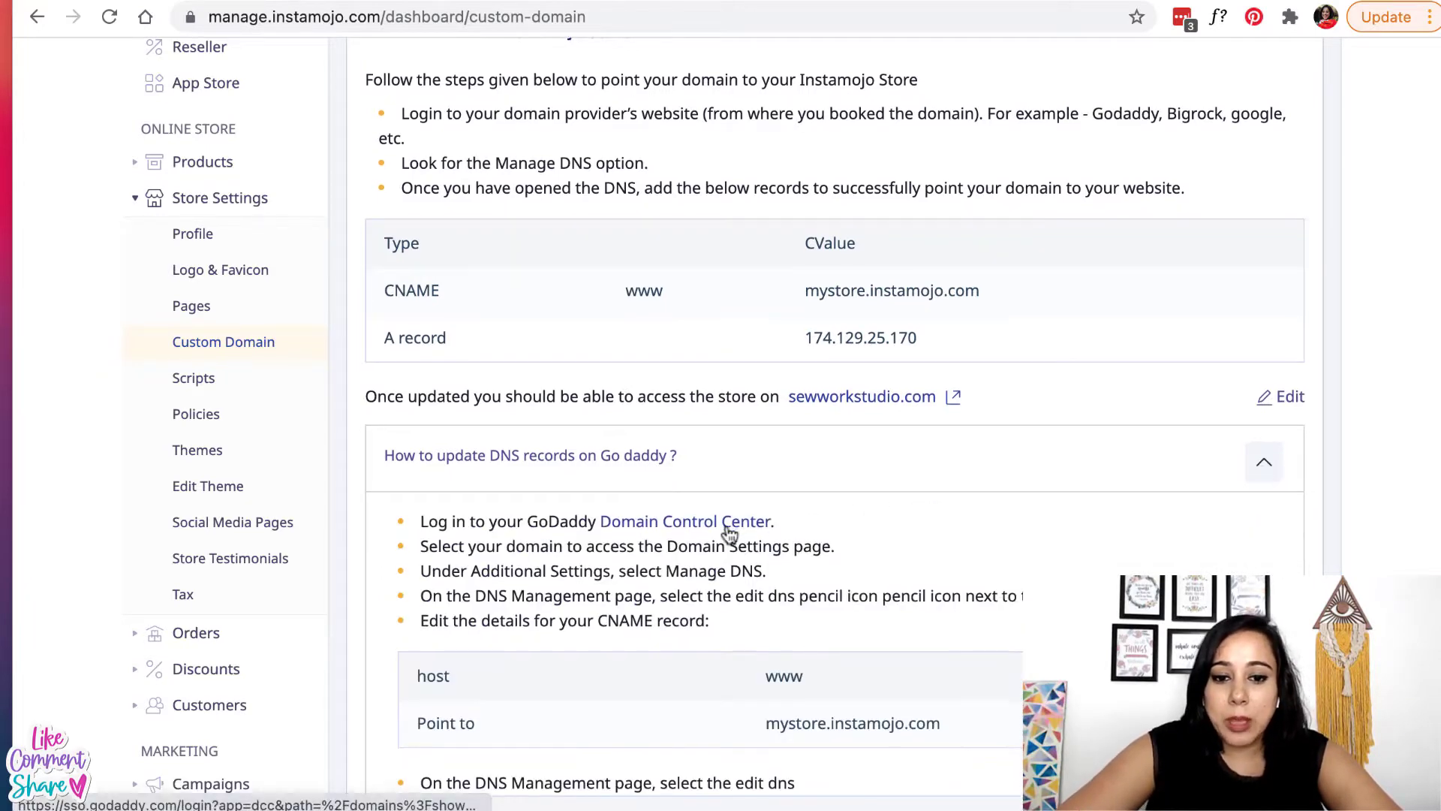
pyautogui.scroll(-2, 728, 531)
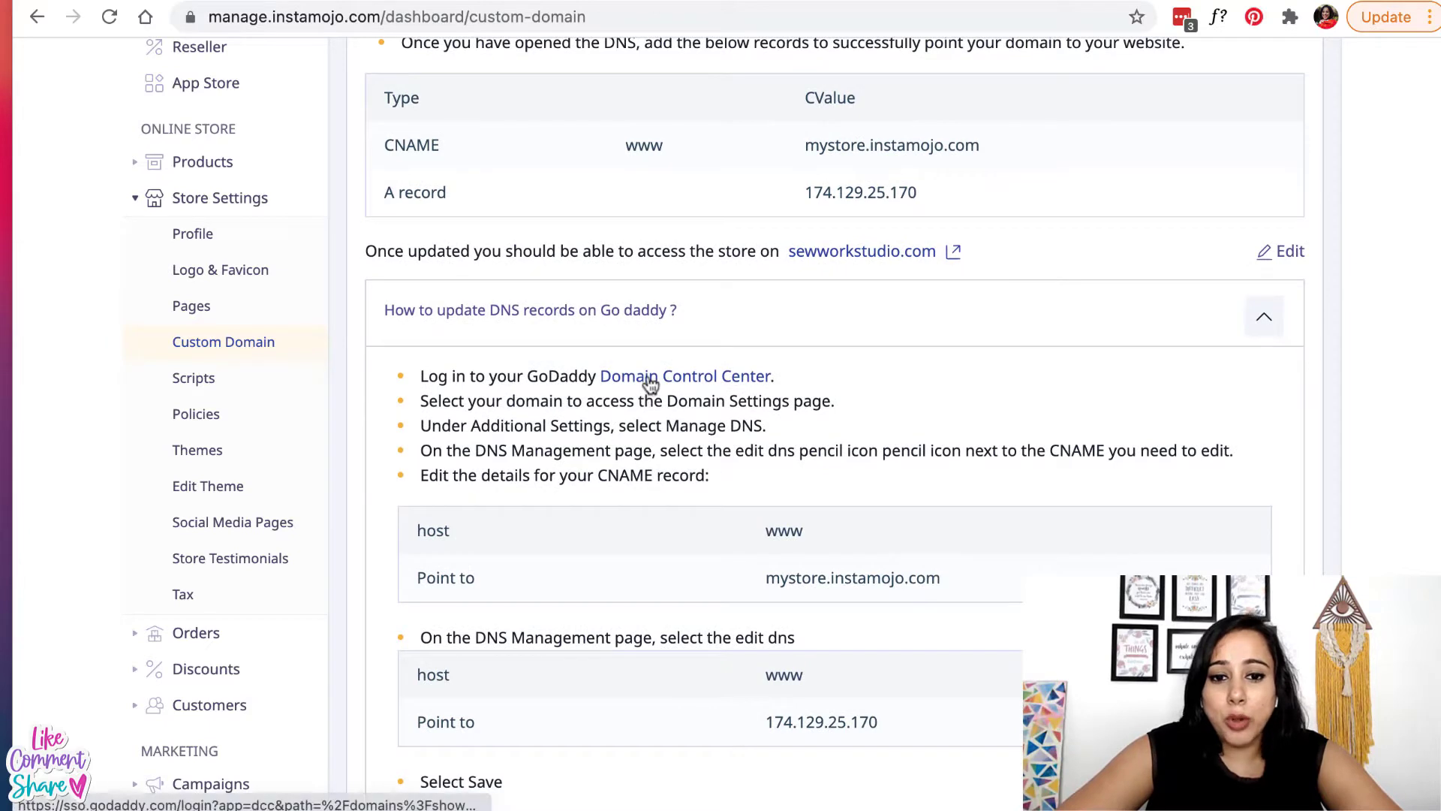
# - Follow the Domain Control Center link, sign in to GoDaddy with the account password, and dismiss the offer to save it
pyautogui.click(650, 379)
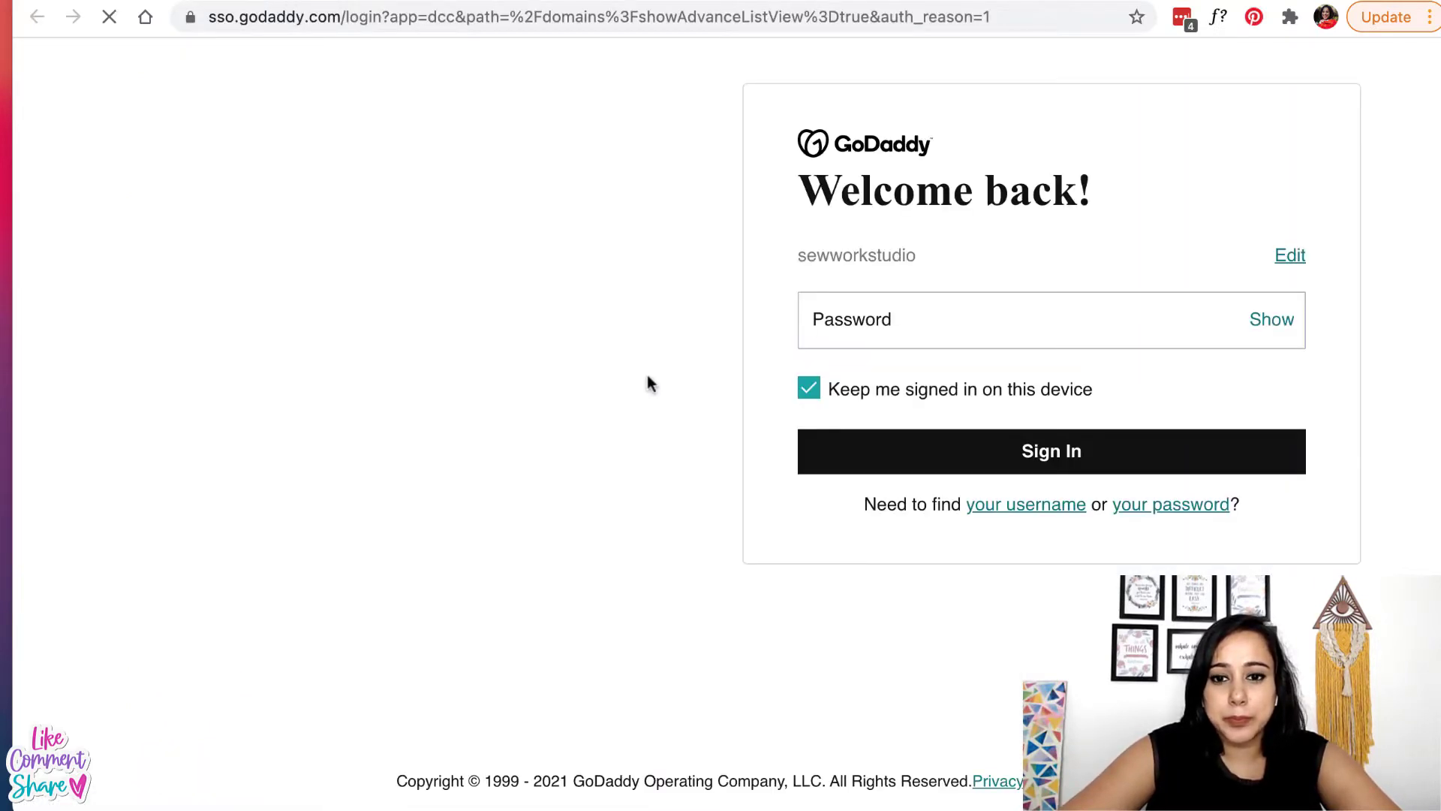
pyautogui.click(1022, 452)
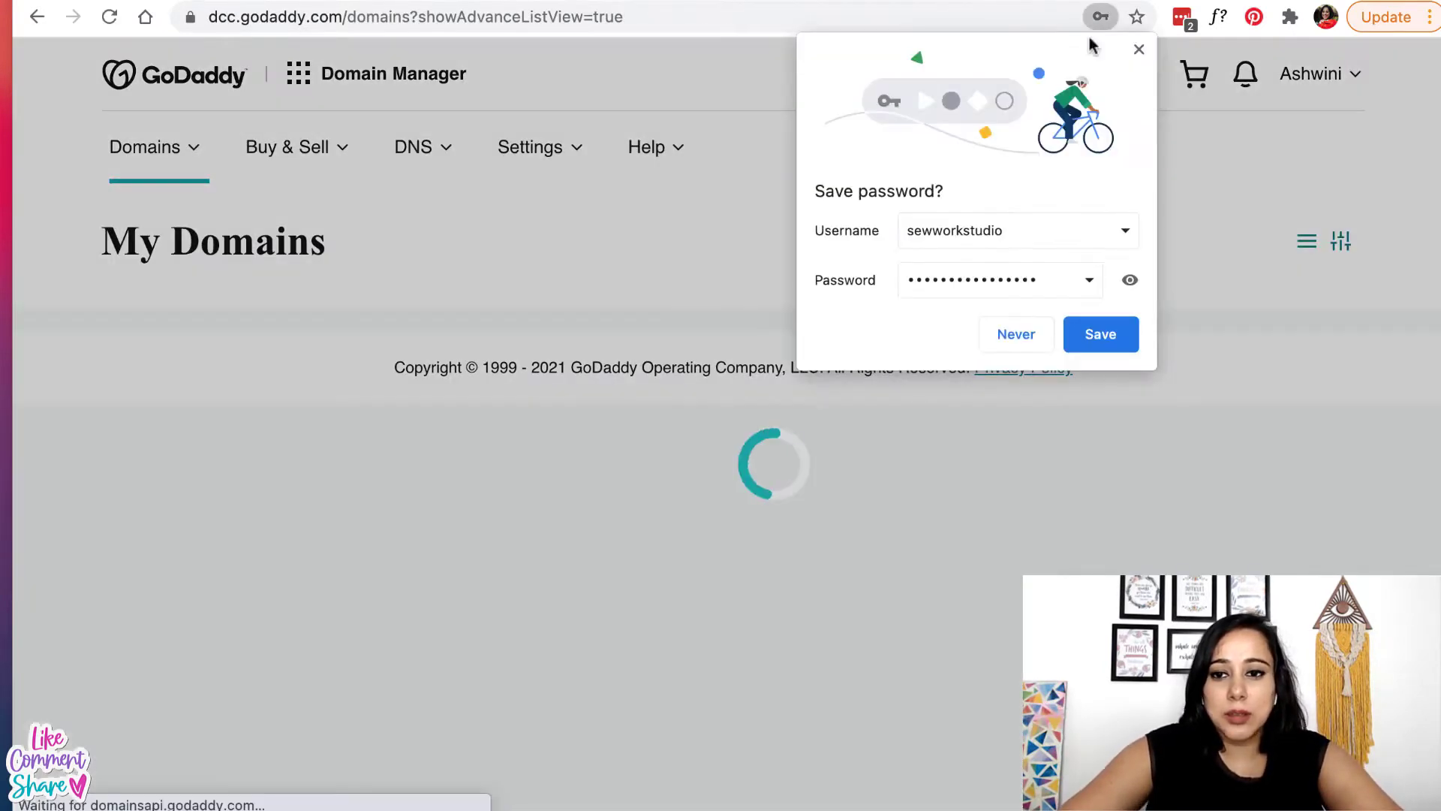
pyautogui.click(1136, 49)
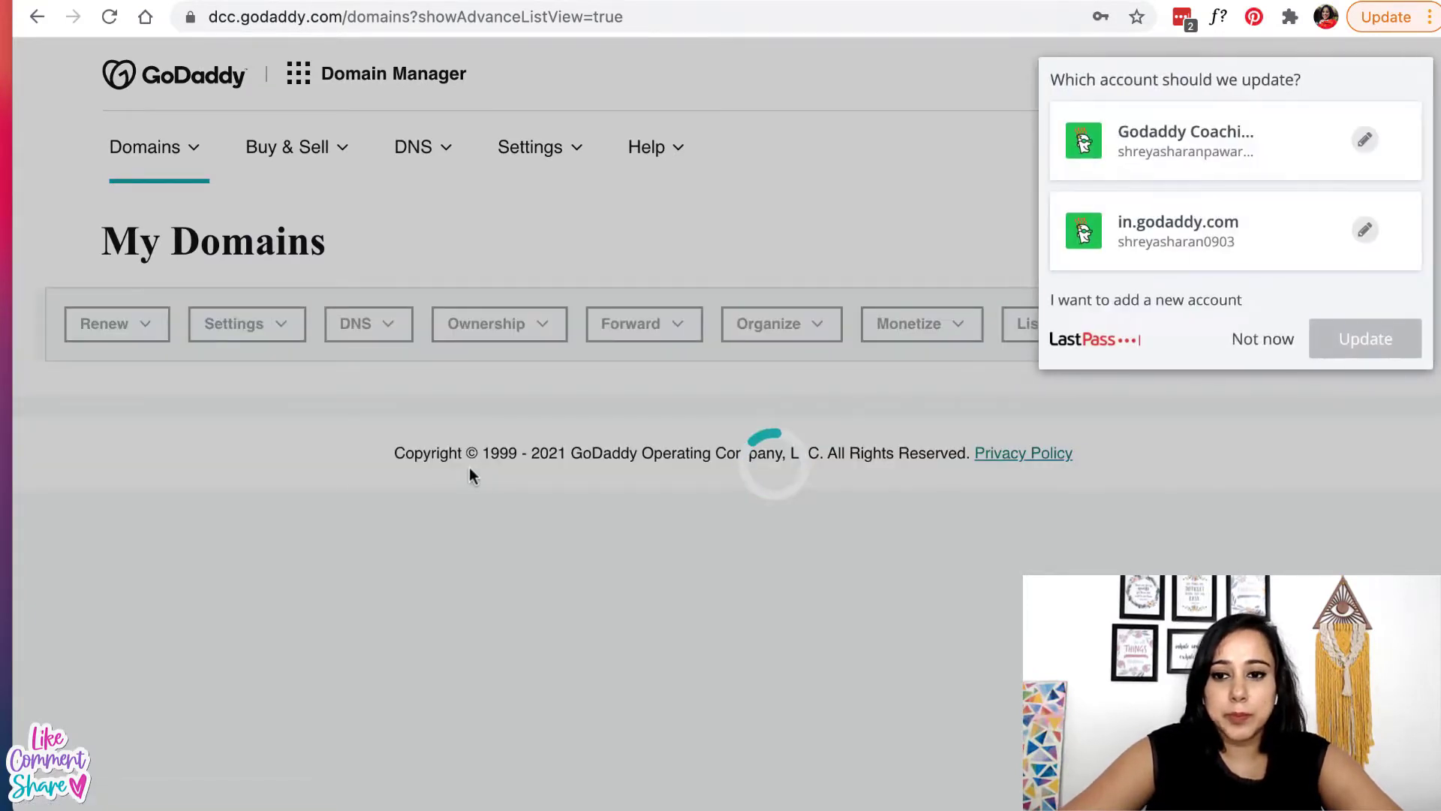
# - Open the DNS management page for sewworkstudio.com and bring up its records
pyautogui.scroll(-1, 525, 585)
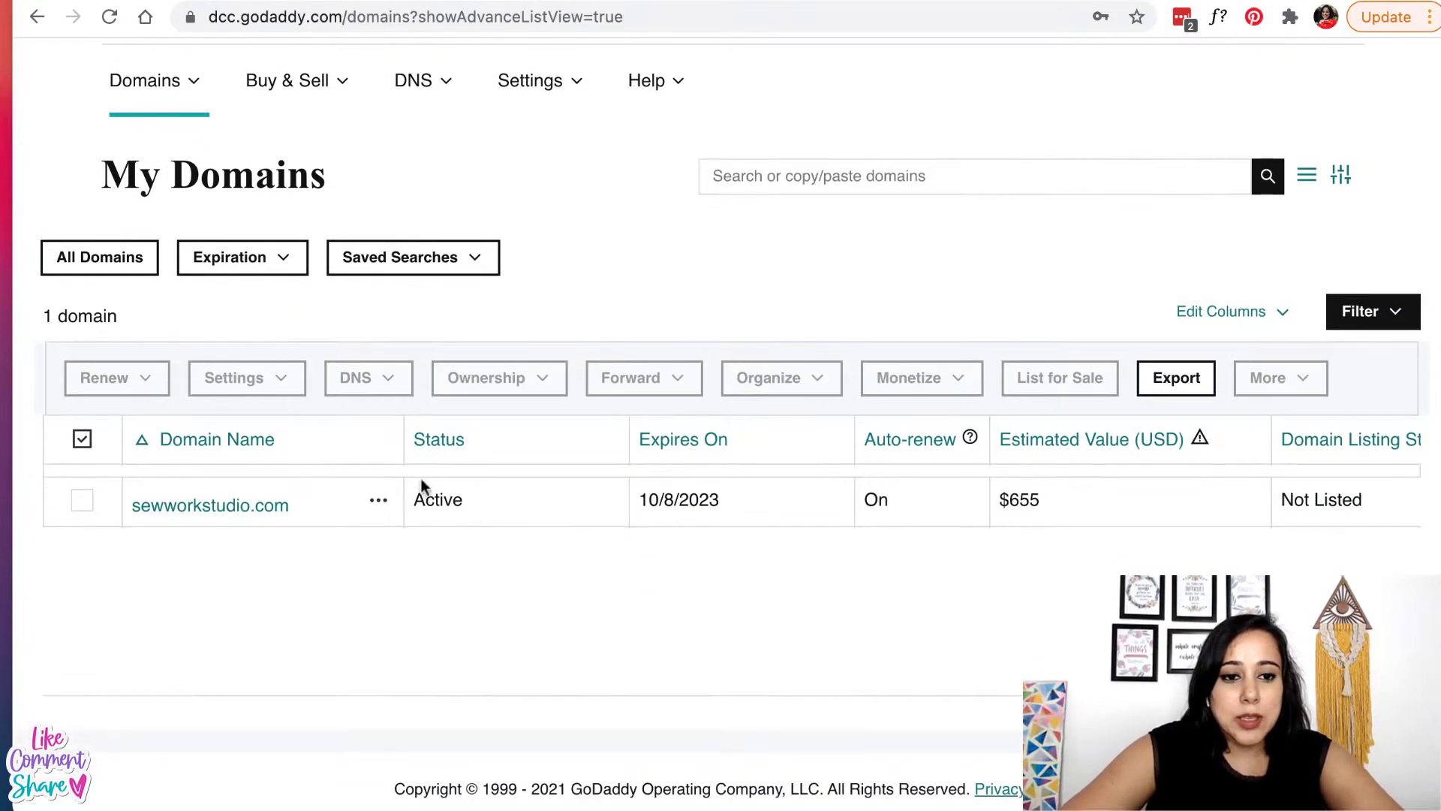
pyautogui.click(378, 507)
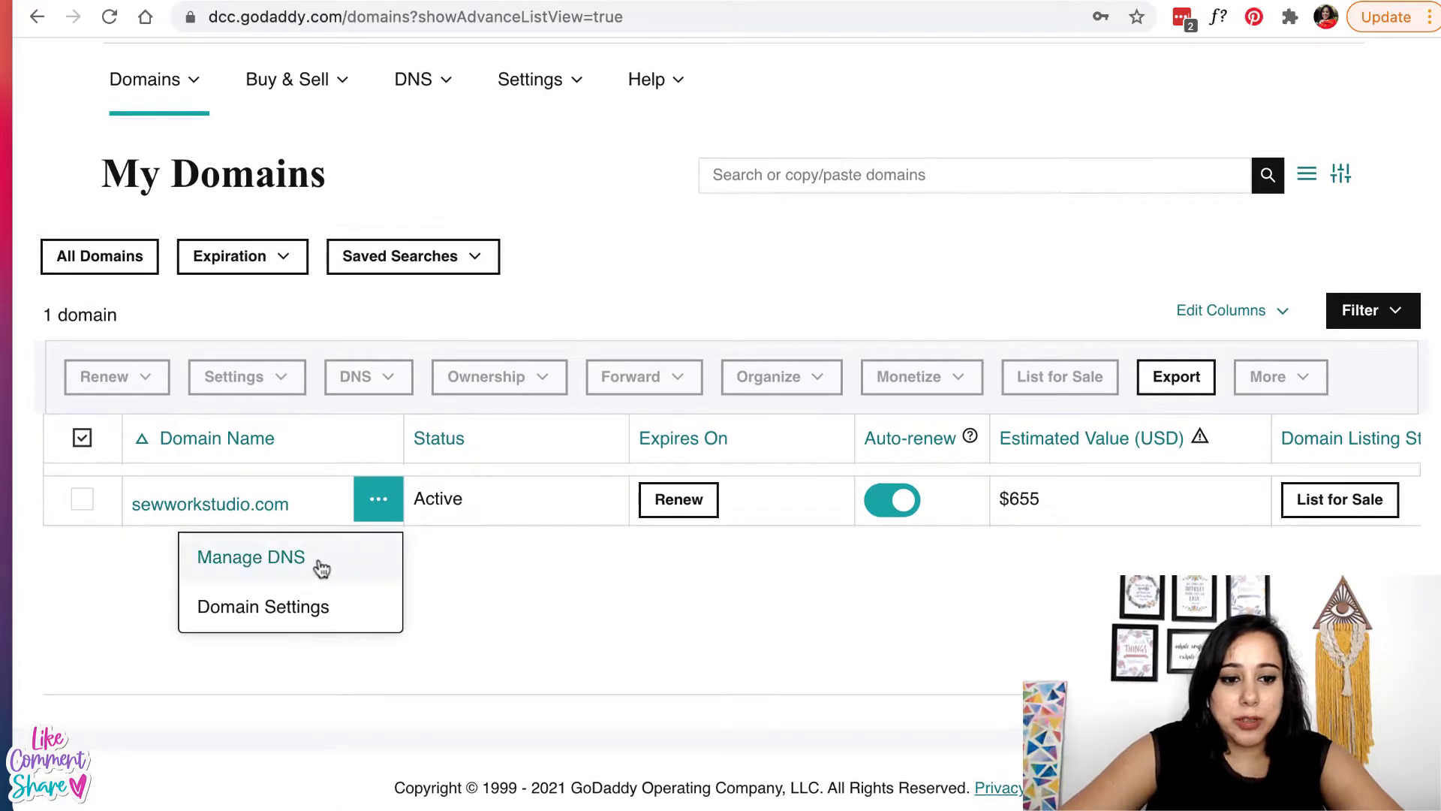
pyautogui.click(318, 566)
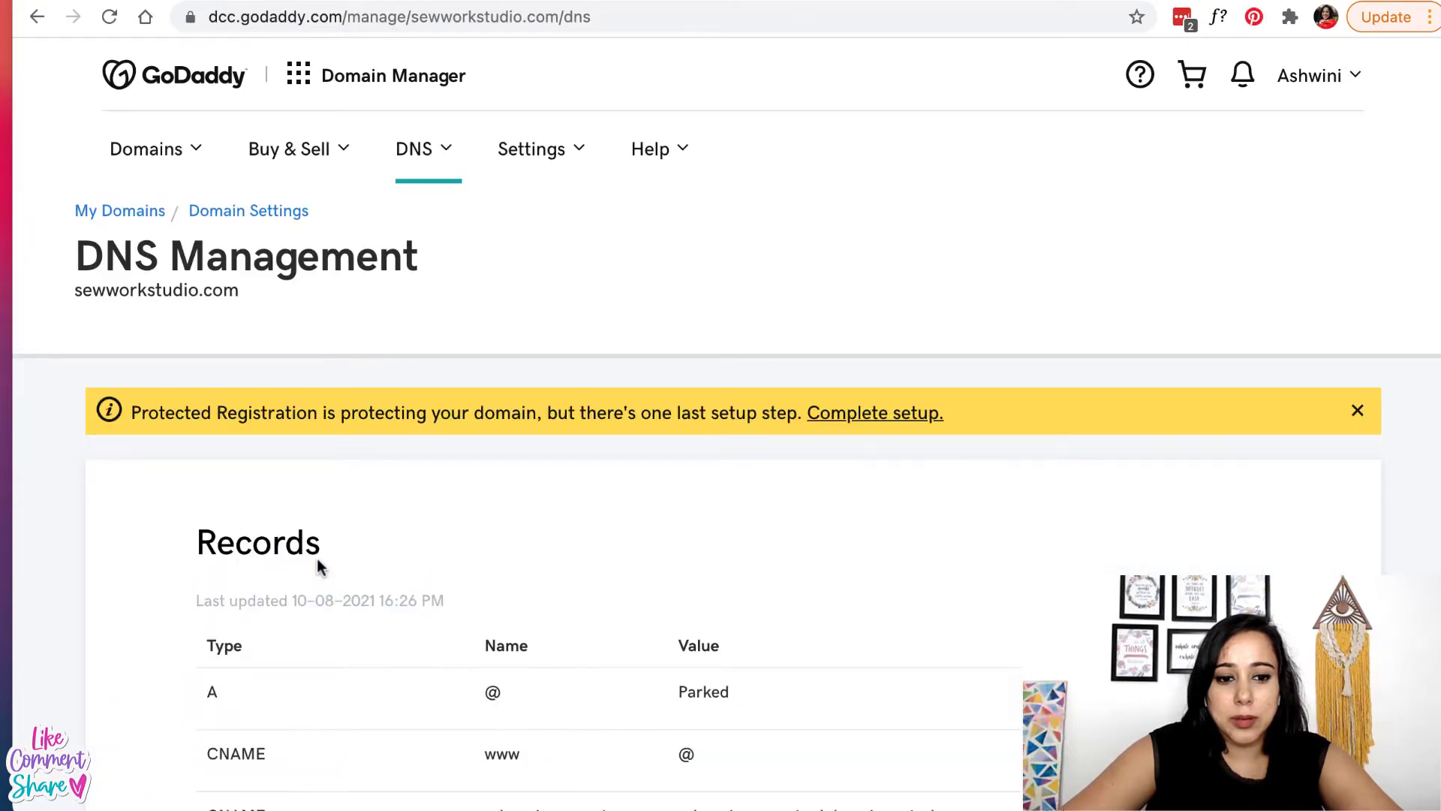
pyautogui.scroll(-5, 317, 566)
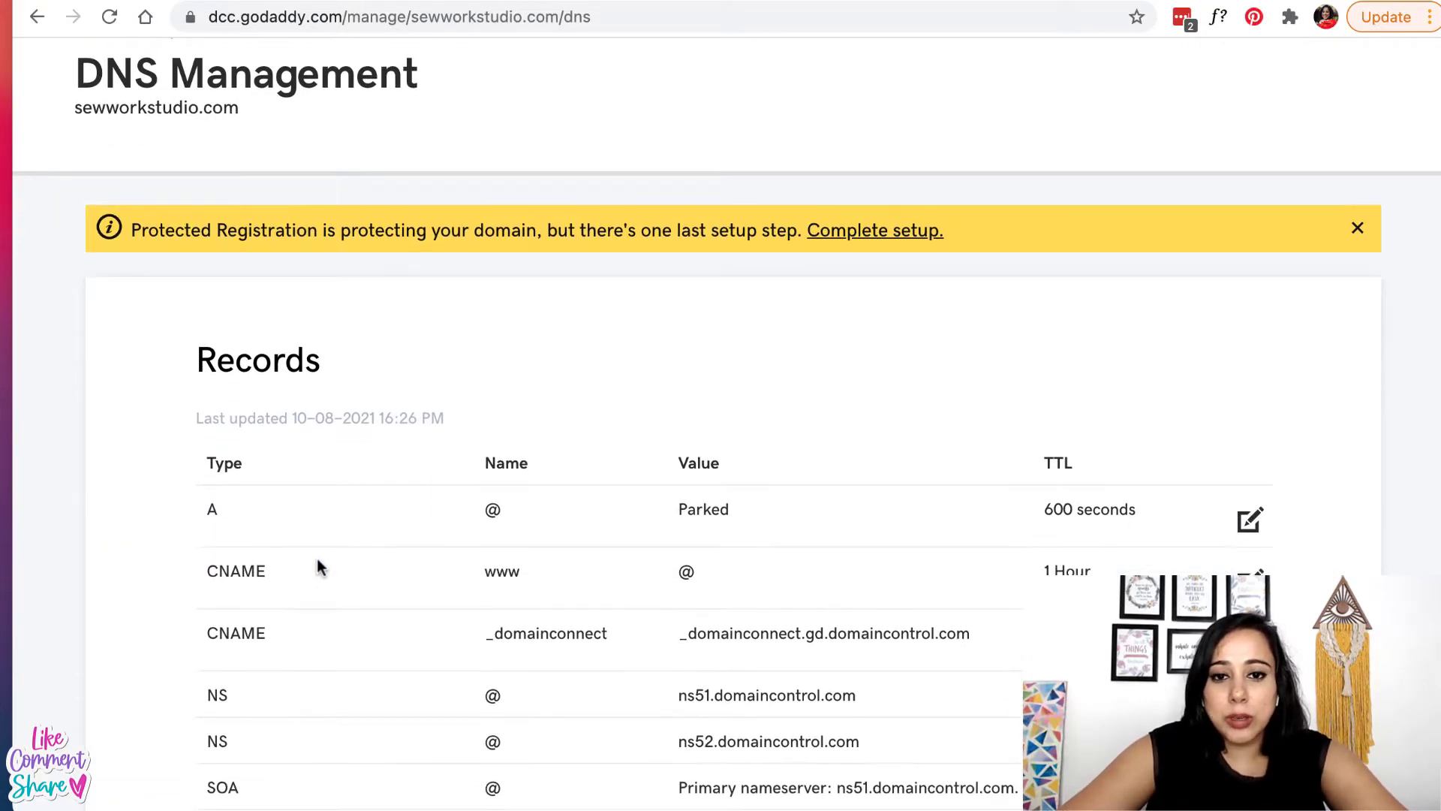
# - Switch to the Instamojo support article and copy the CNAME value mystore.instamojo.com
pyautogui.click(900, 1)
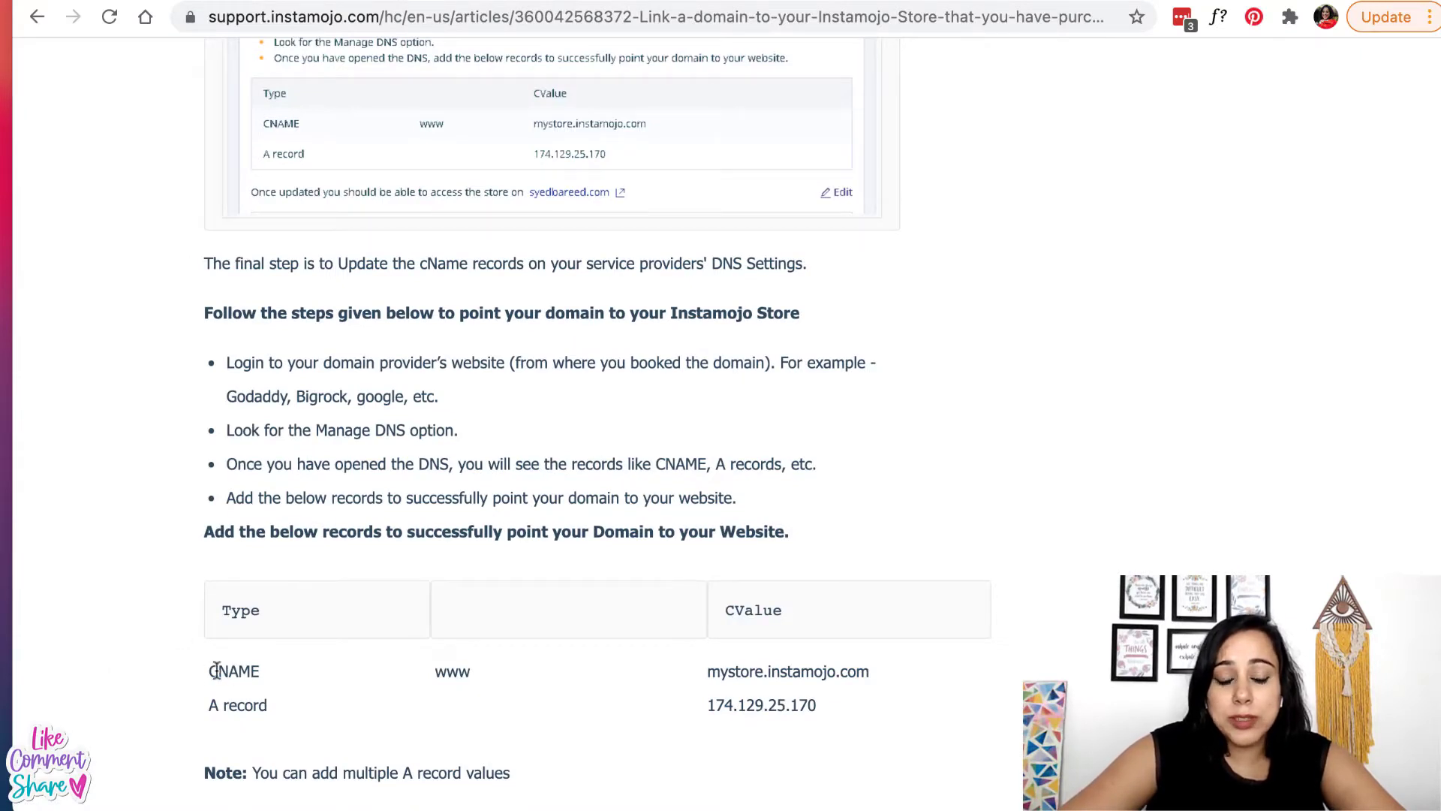
pyautogui.moveTo(210, 671); pyautogui.dragTo(808, 705)
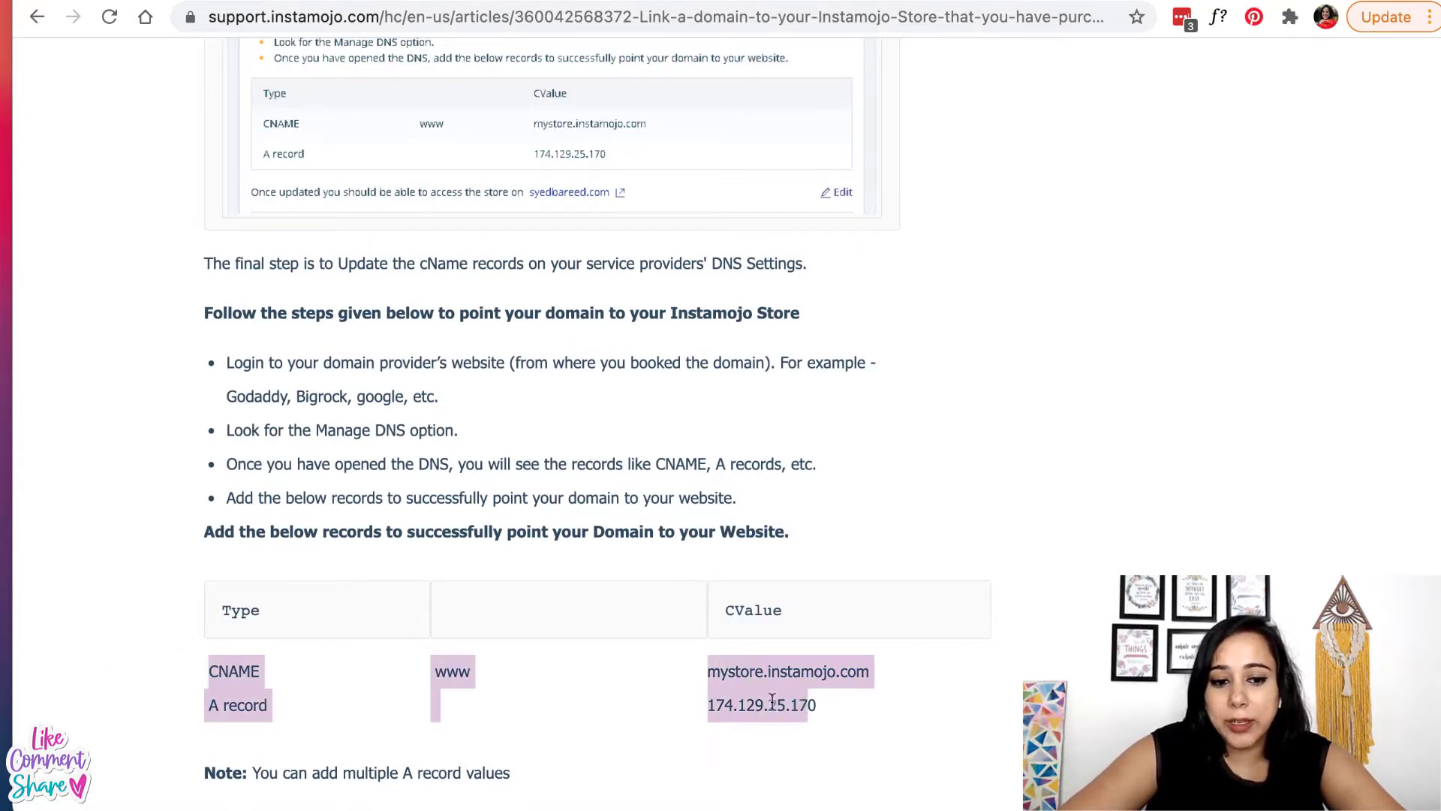
pyautogui.click(292, 684)
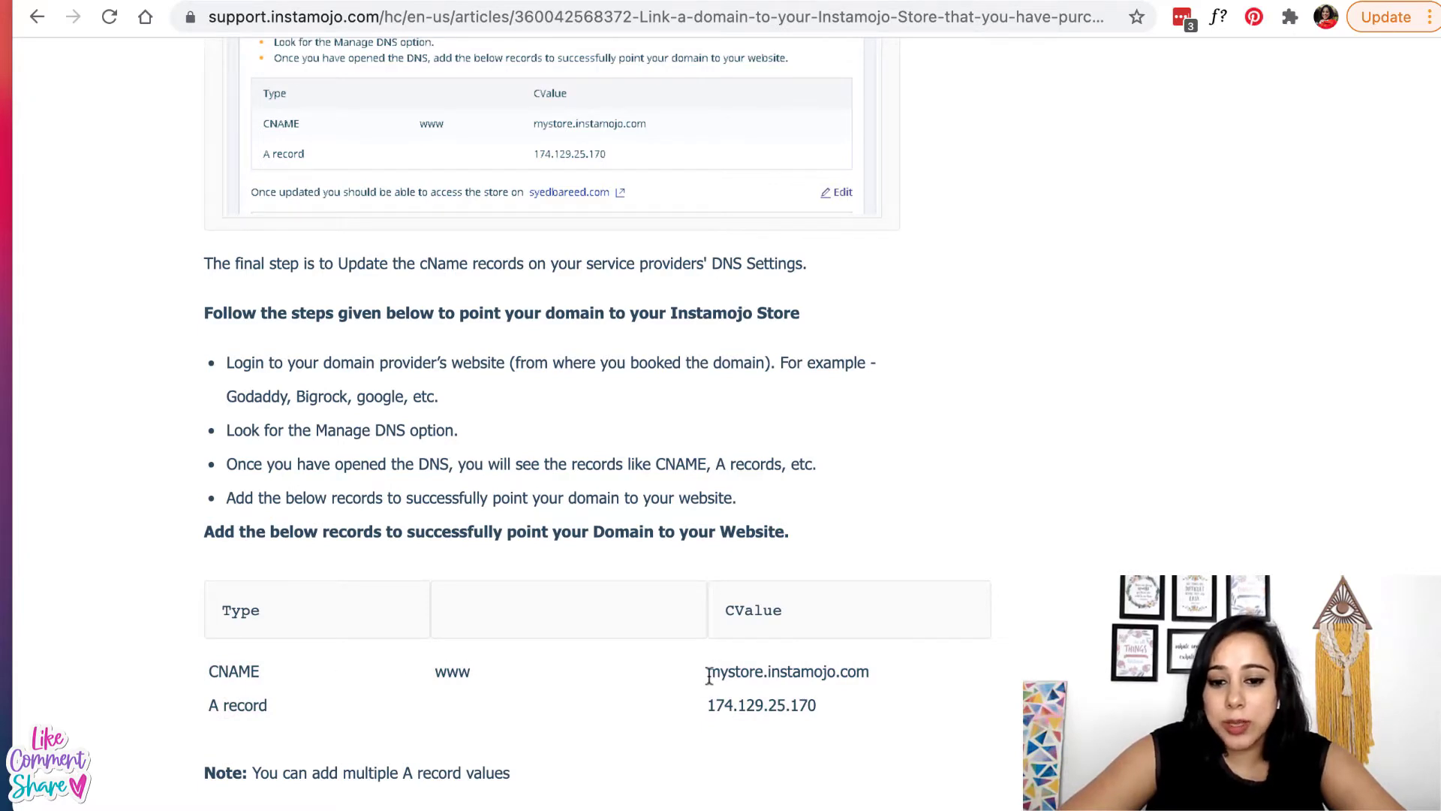
pyautogui.moveTo(707, 678); pyautogui.dragTo(878, 681)
pyautogui.press('super+c')
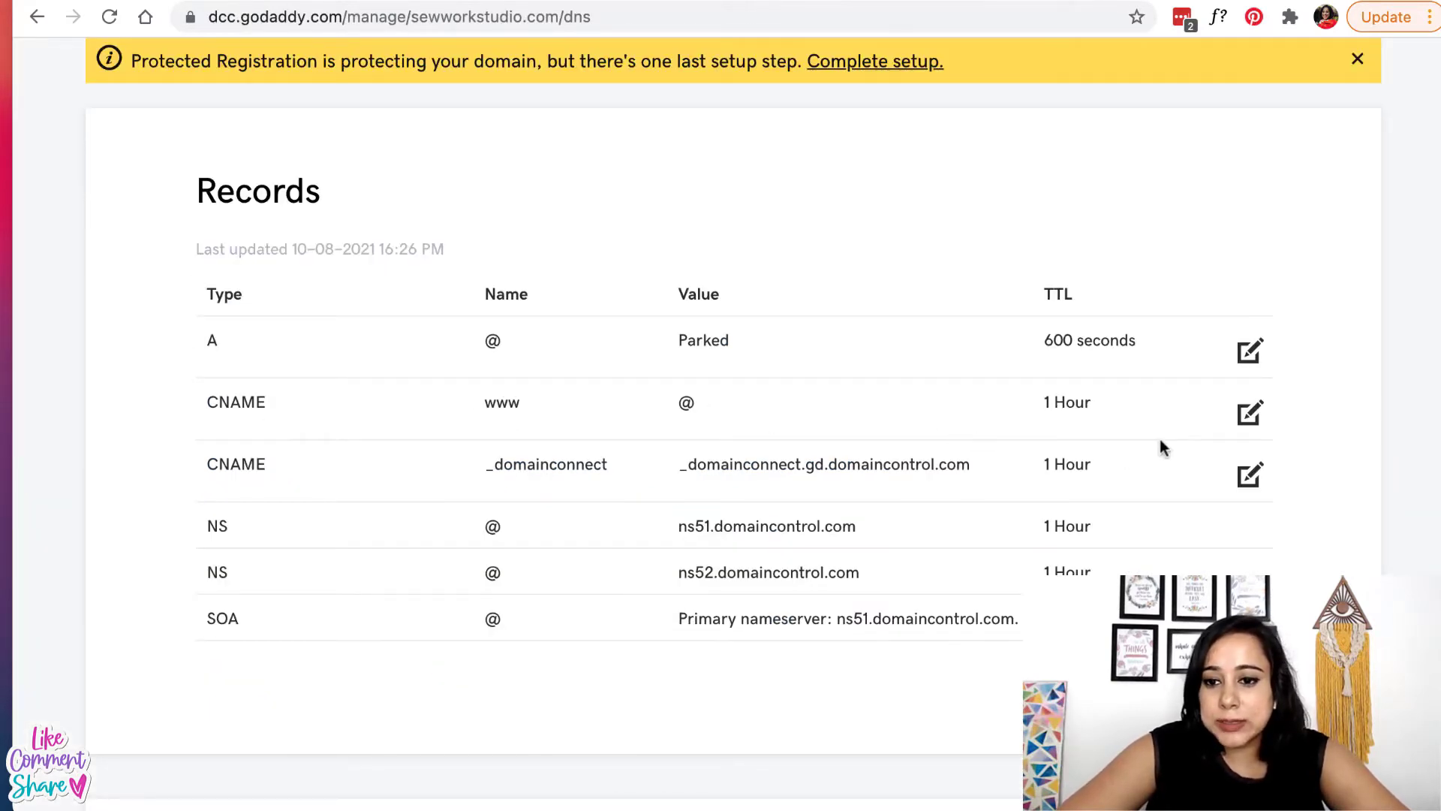
# - Point the www CNAME record in GoDaddy to mystore.instamojo.com and save it
pyautogui.click(1251, 414)
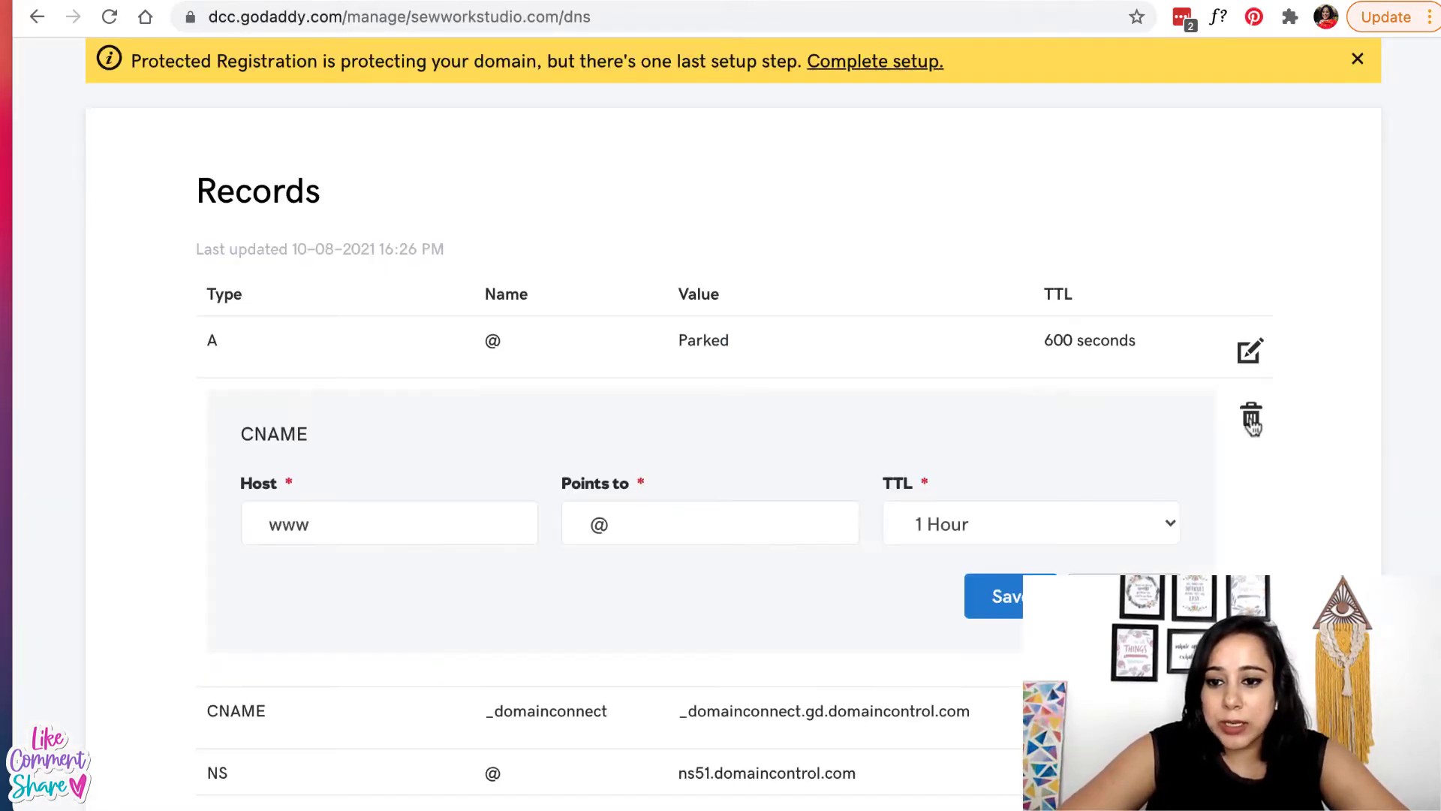
pyautogui.click(600, 523)
pyautogui.press('BackSpace')
pyautogui.press('super+v')
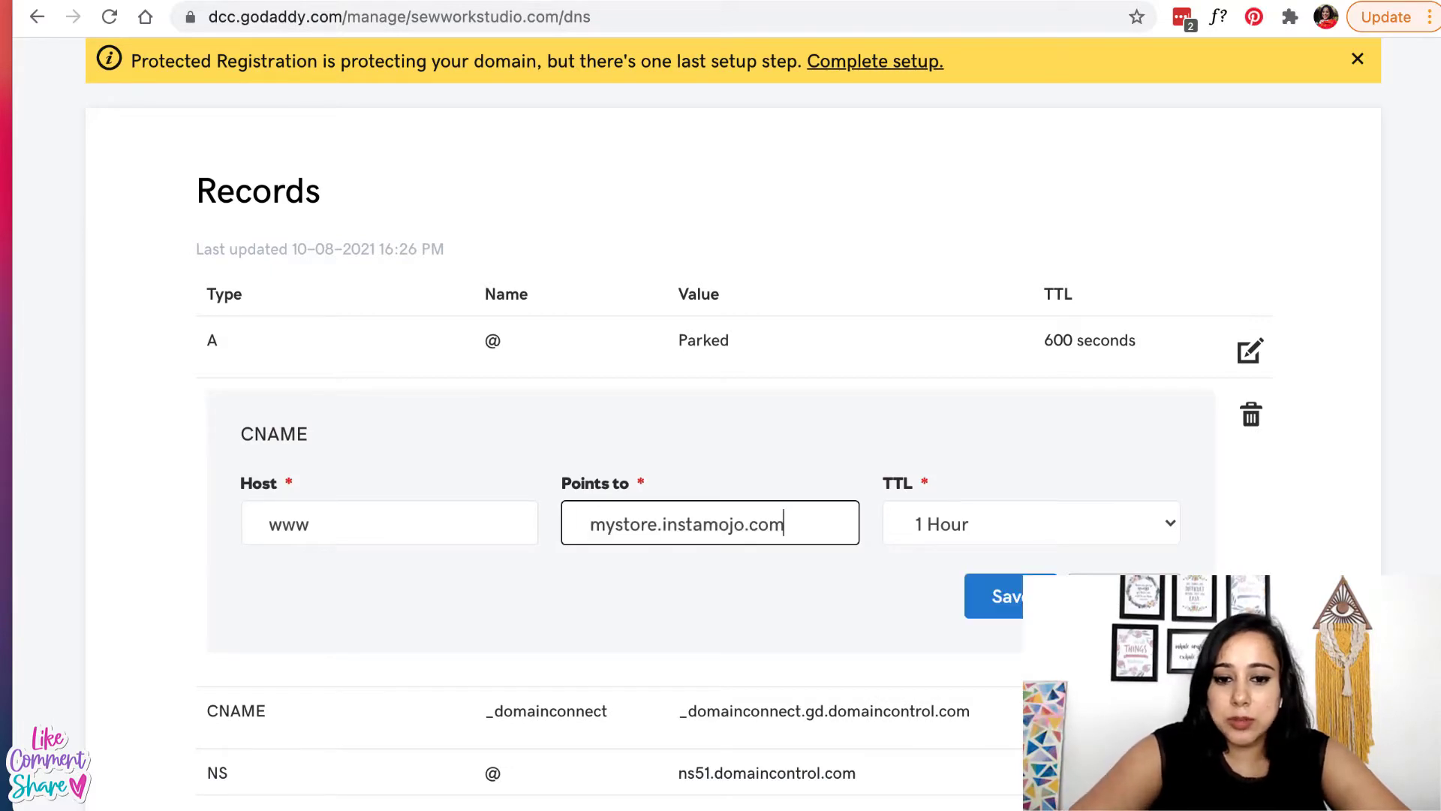
pyautogui.click(1011, 595)
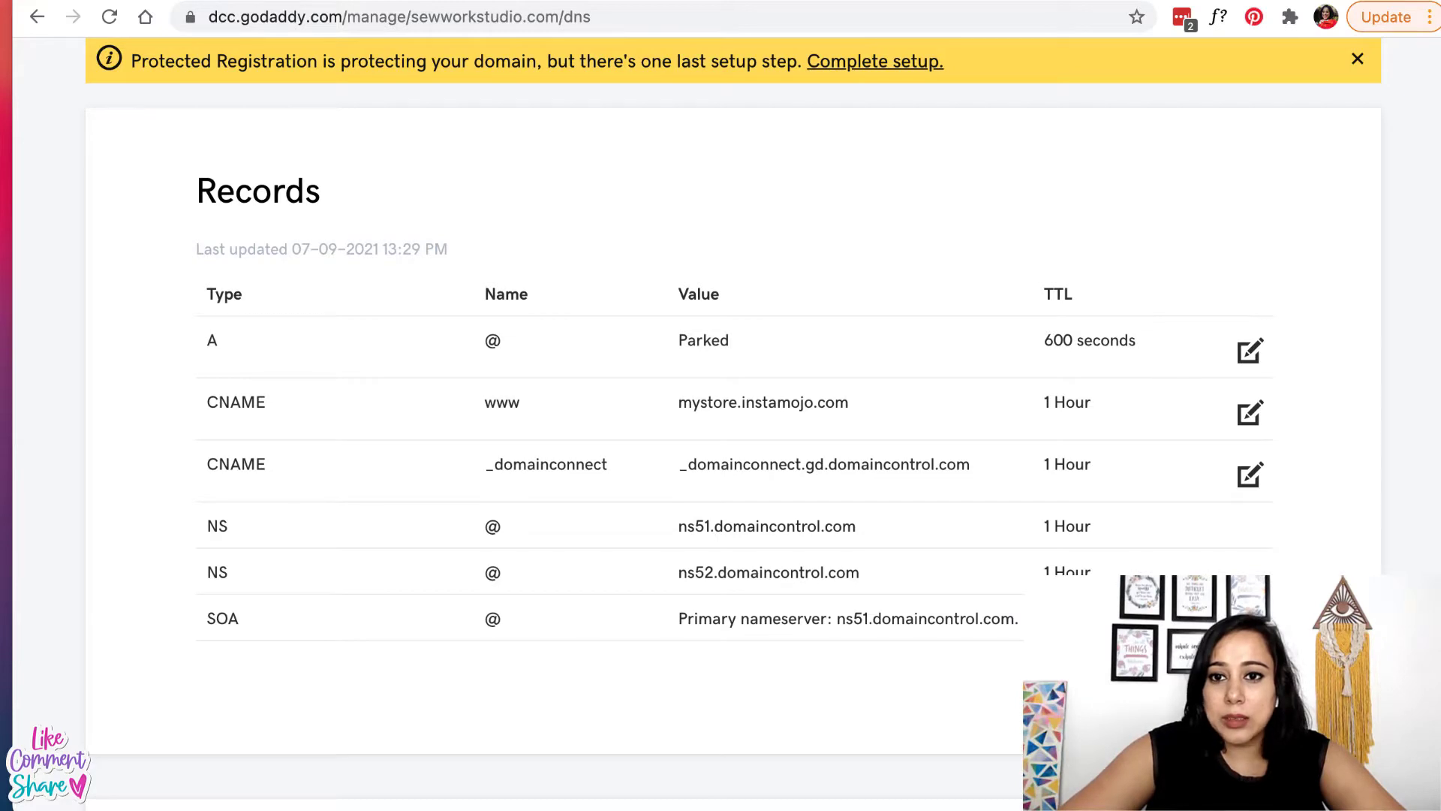
# - Go back to the Instamojo support article and copy the A record value 174.129.25.170
pyautogui.click(930, 1)
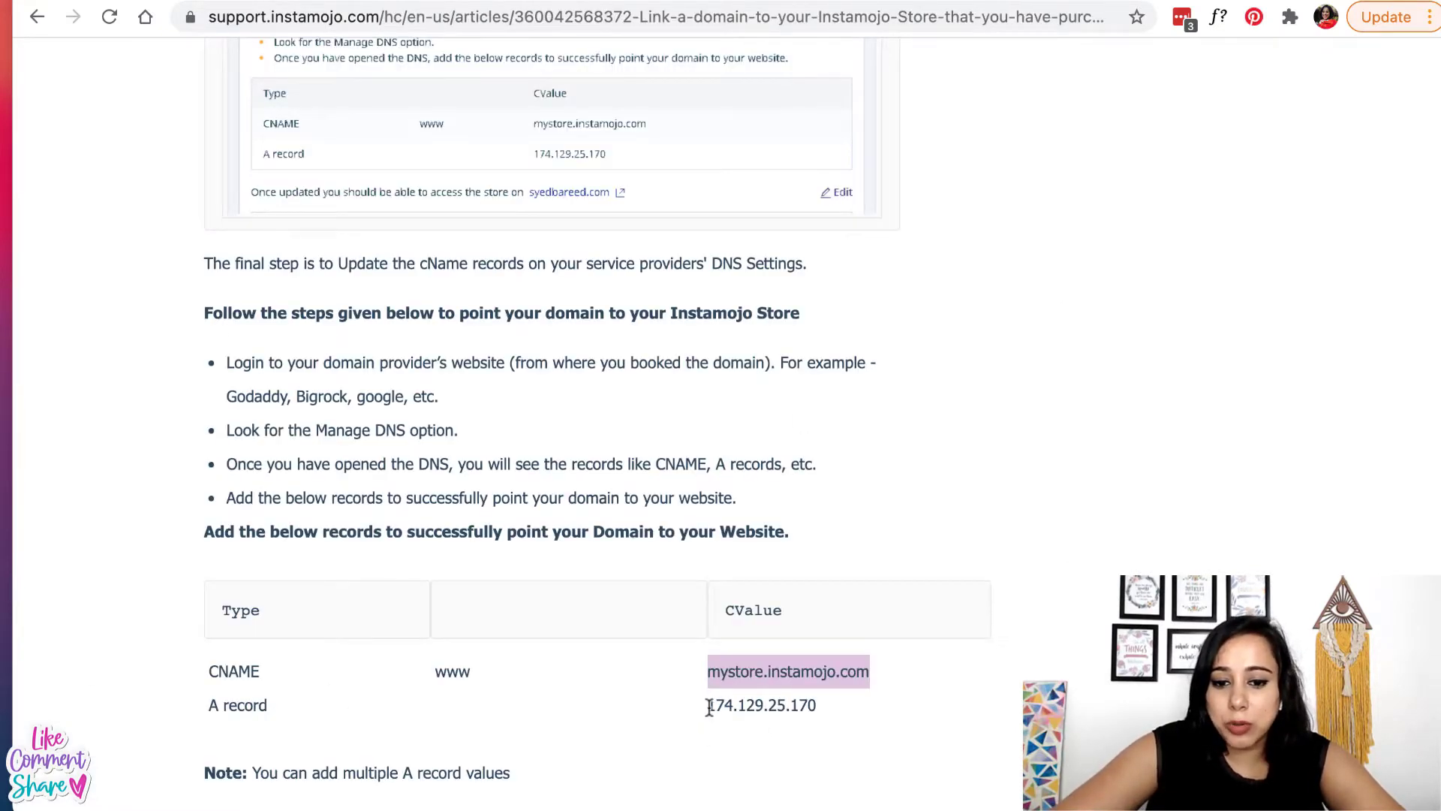
pyautogui.moveTo(708, 705); pyautogui.dragTo(828, 713)
pyautogui.hotkey('ctrl', 'c')
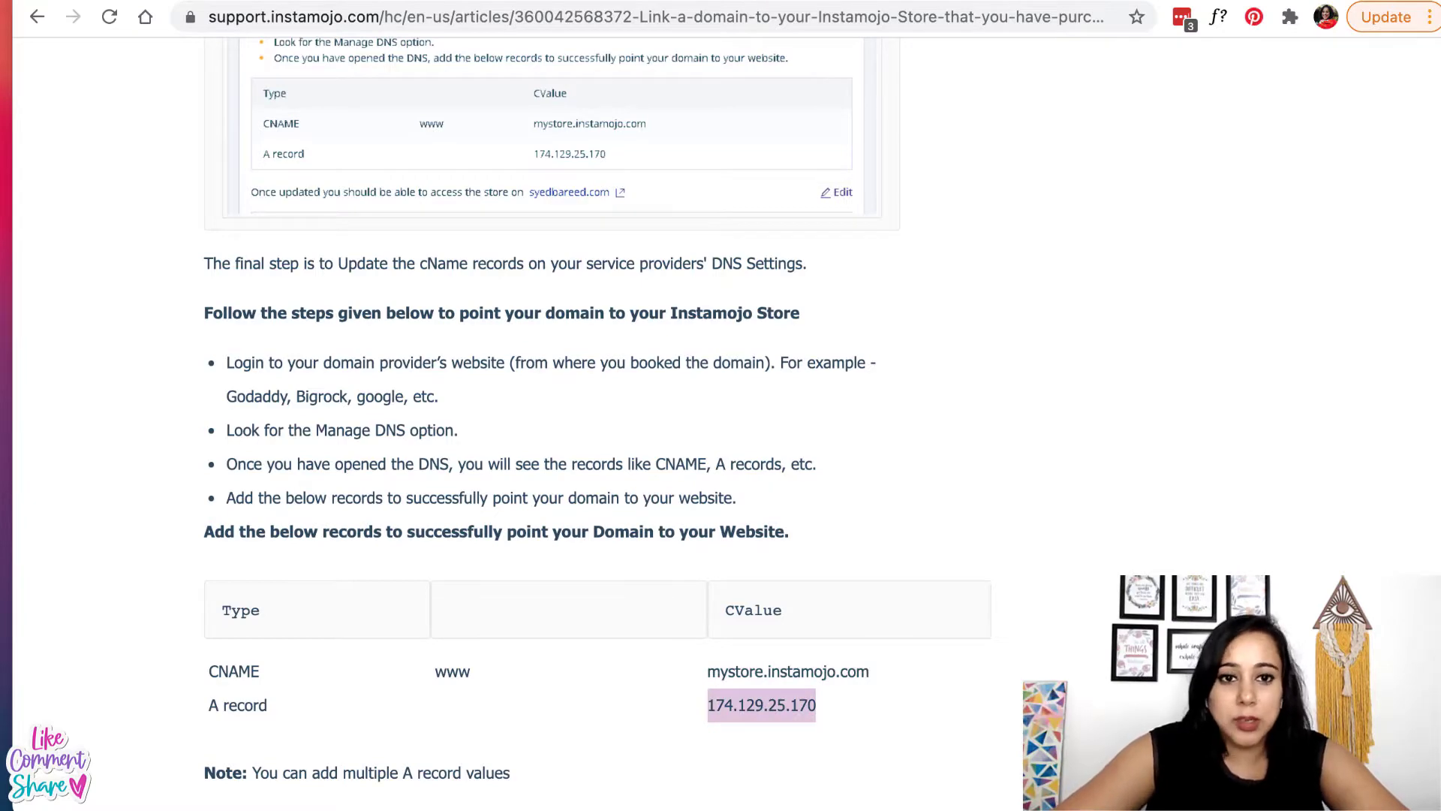
# - Point the @ A record in GoDaddy to 174.129.25.170 and save it
pyautogui.click(451, 2)
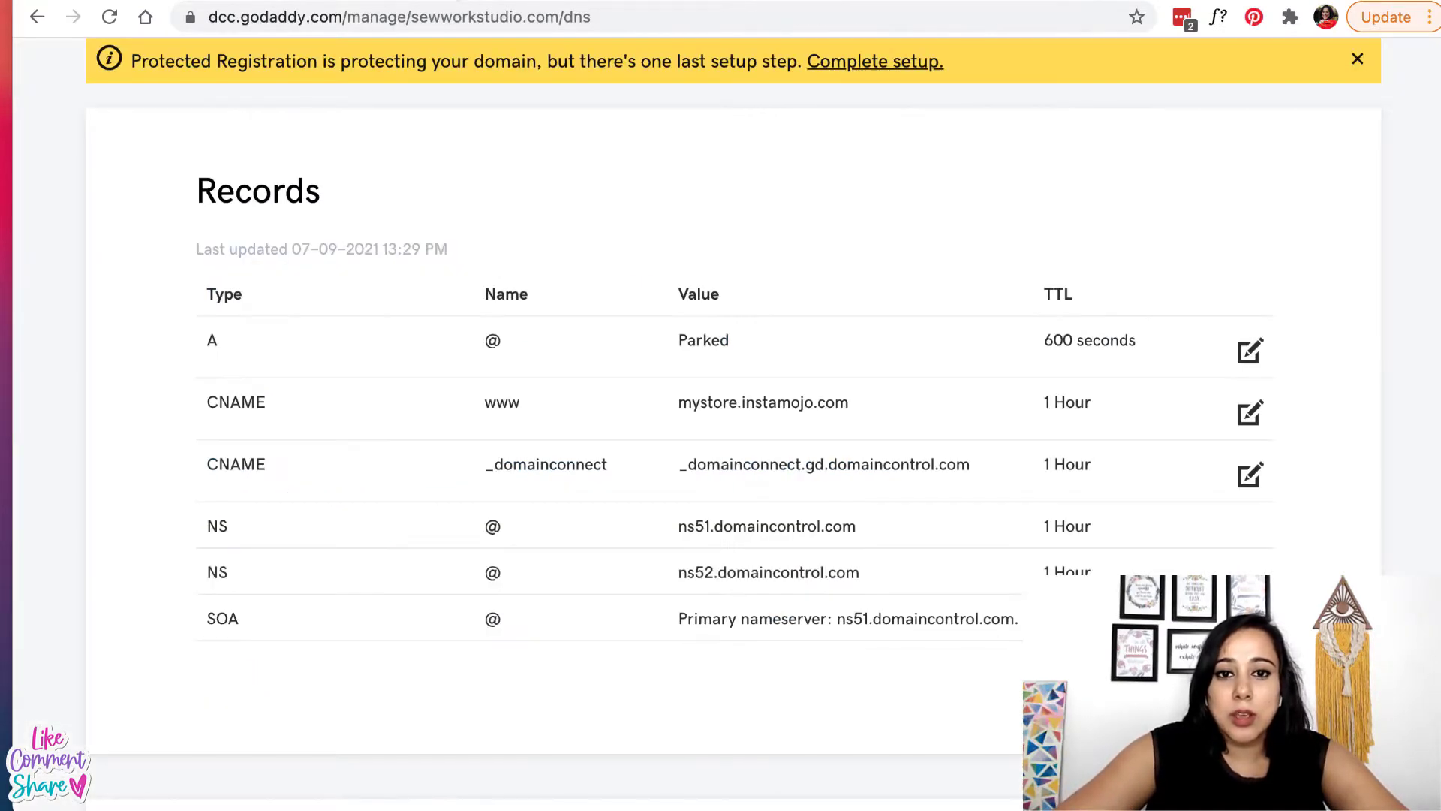
pyautogui.click(1250, 350)
pyautogui.doubleClick(769, 459)
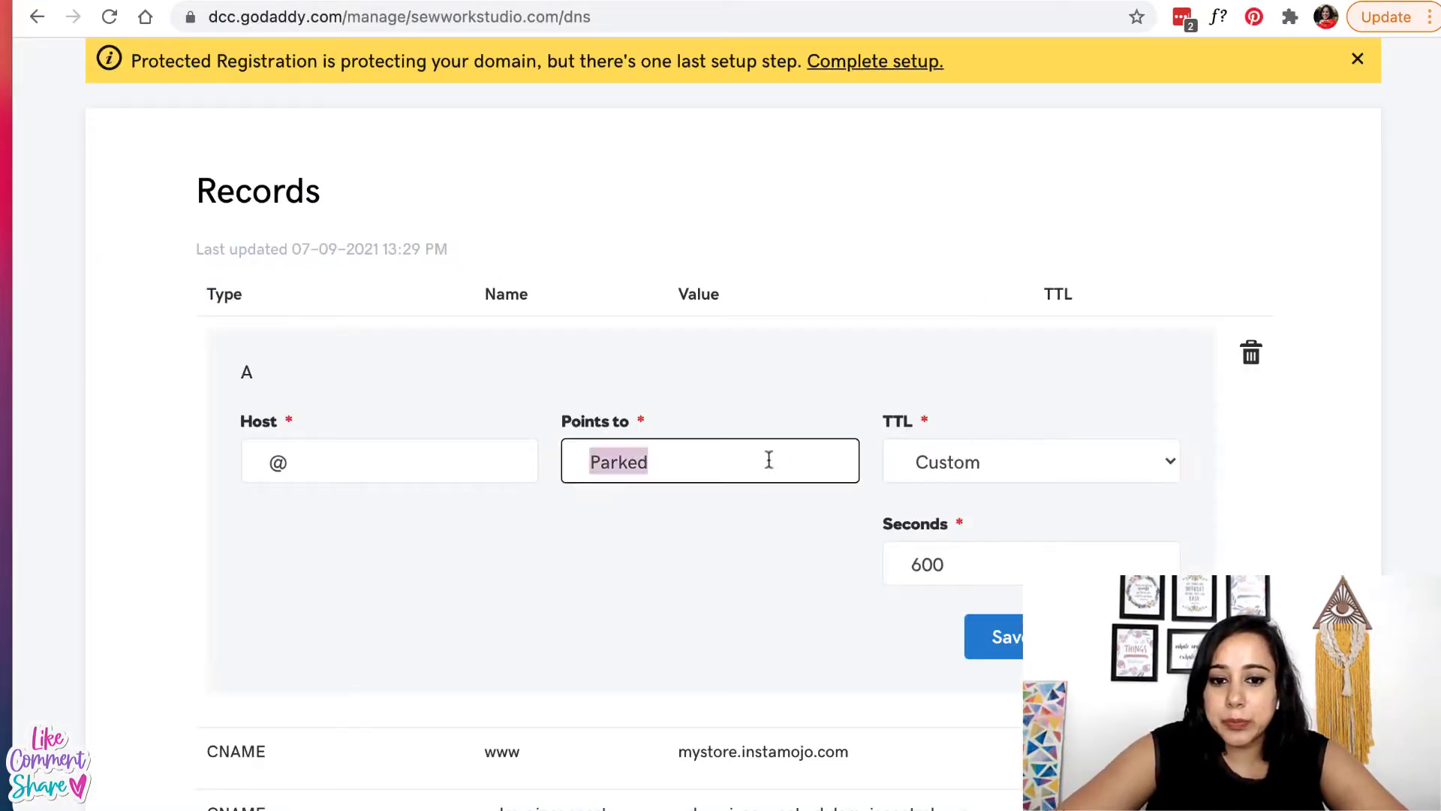
pyautogui.hotkey('ctrl', 'v')
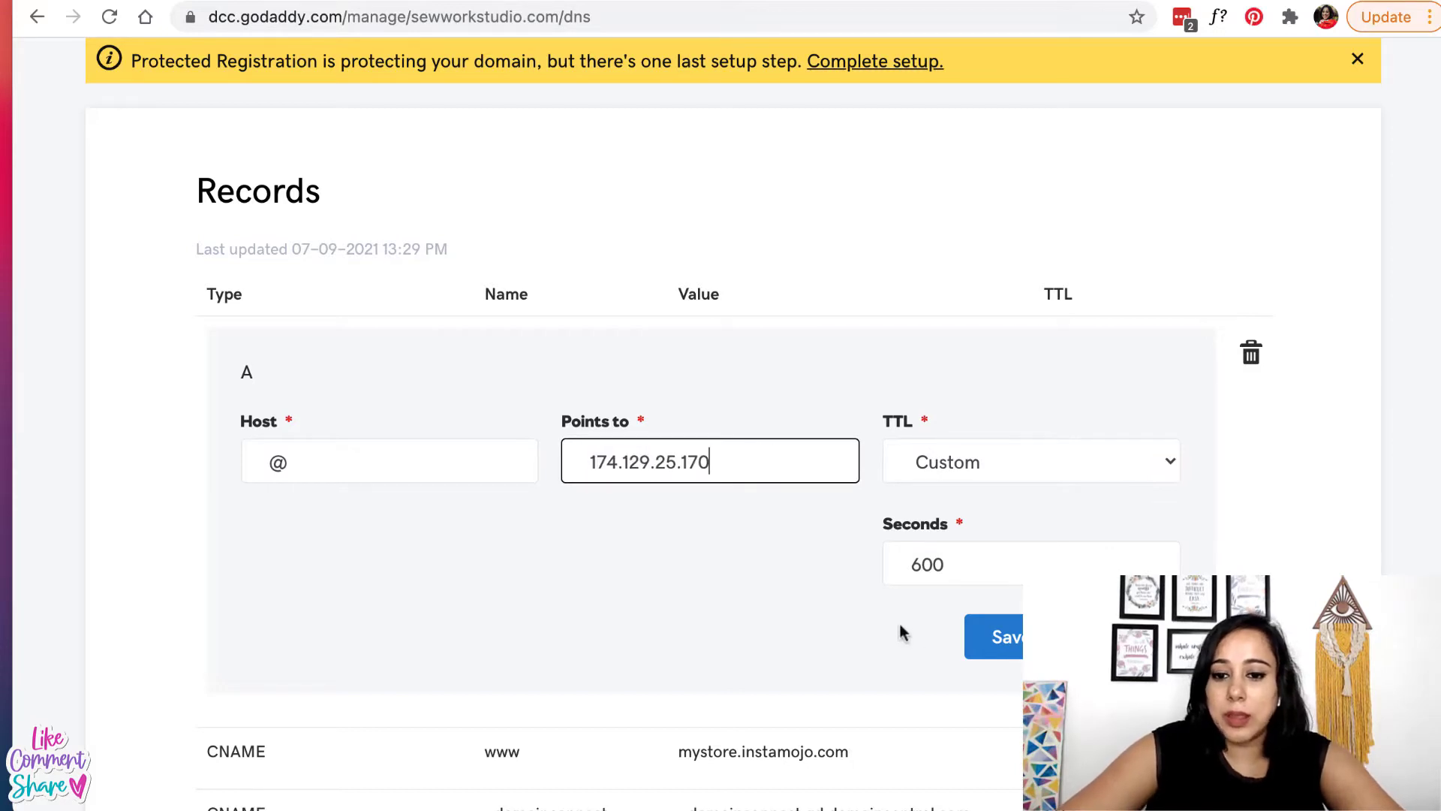
pyautogui.click(1009, 638)
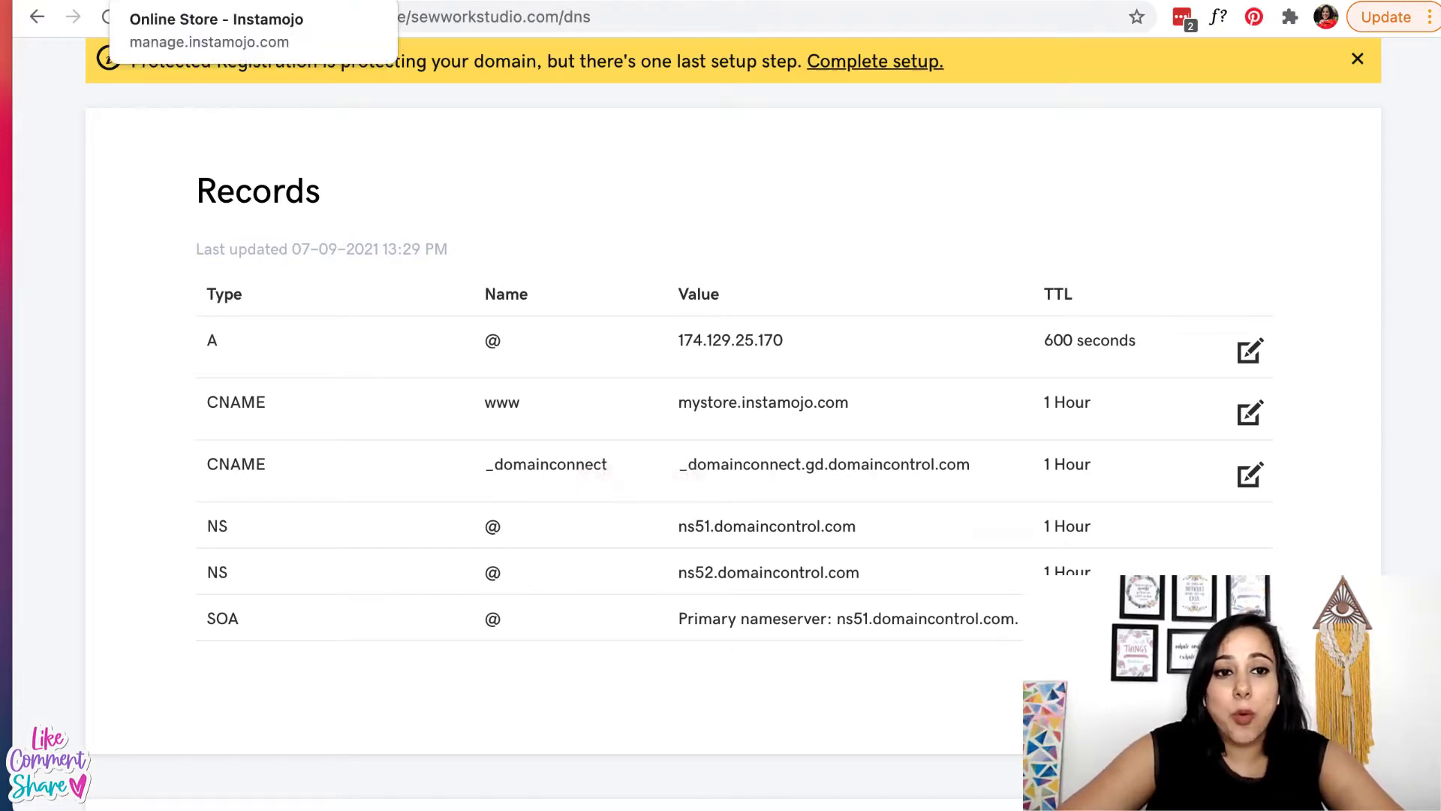
# - Return to Instamojo's Custom Domain page, review the GoDaddy DNS instructions, and collapse them
pyautogui.click(180, 1)
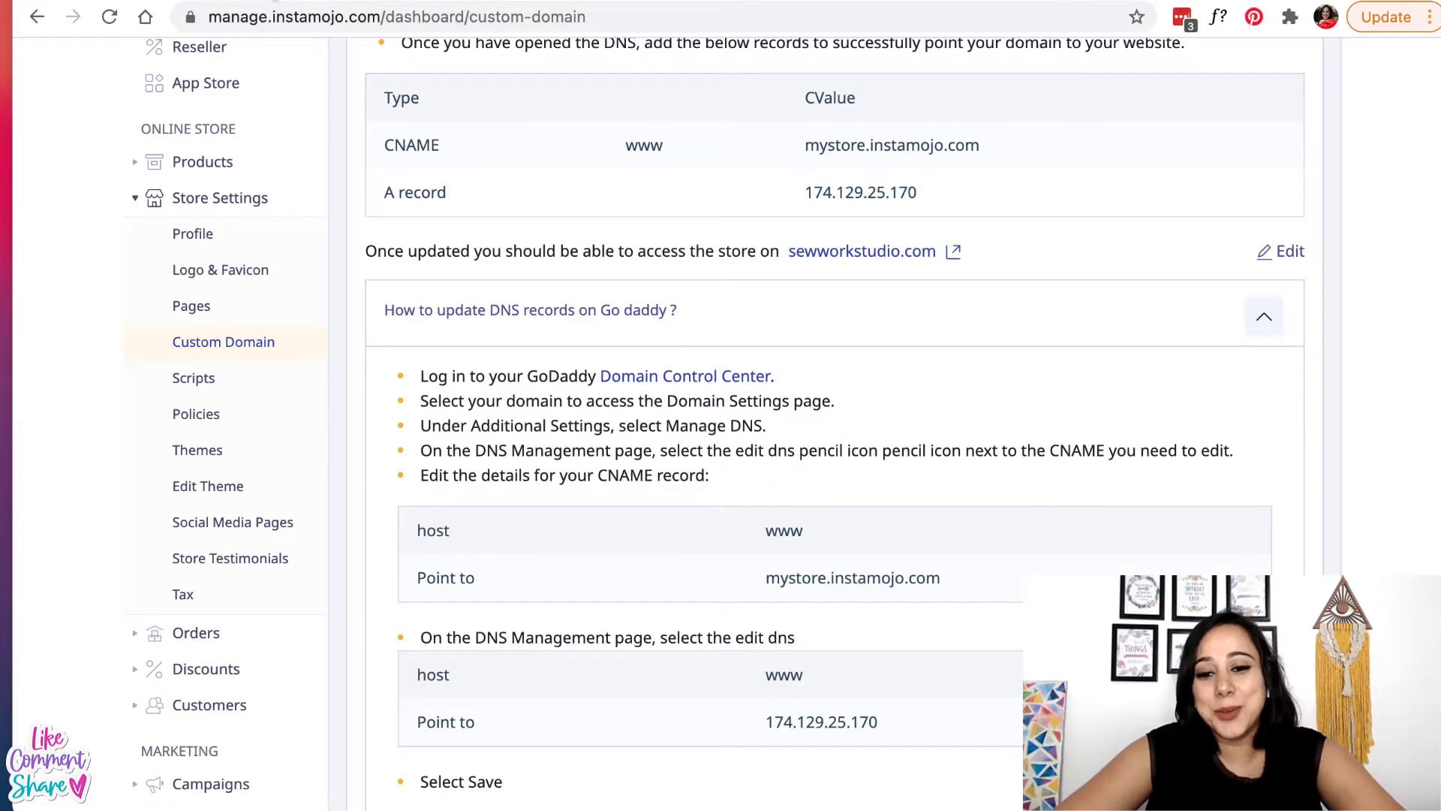
pyautogui.scroll(-3, 766, 479)
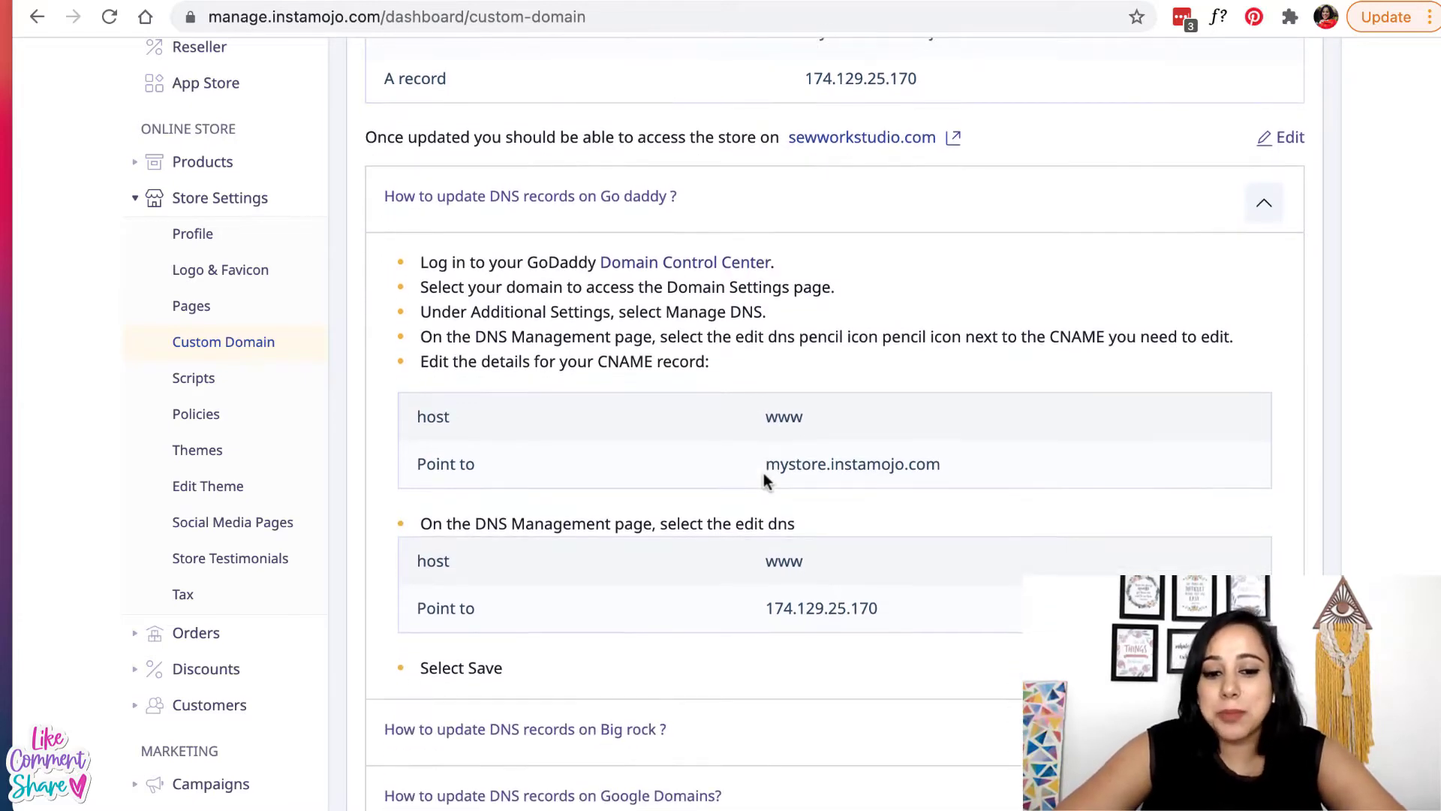
pyautogui.scroll(-3, 766, 479)
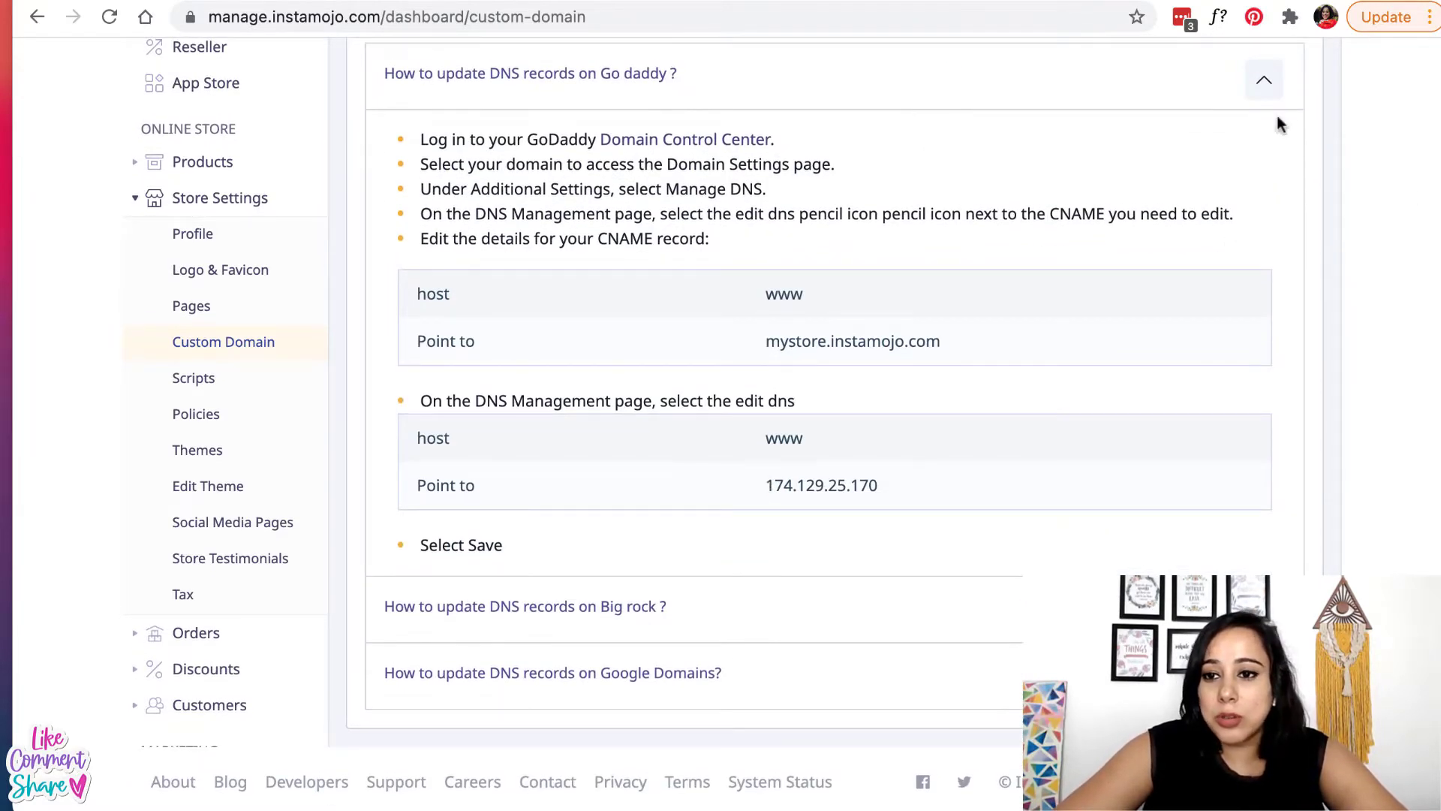
pyautogui.click(1268, 87)
pyautogui.scroll(3, 970, 338)
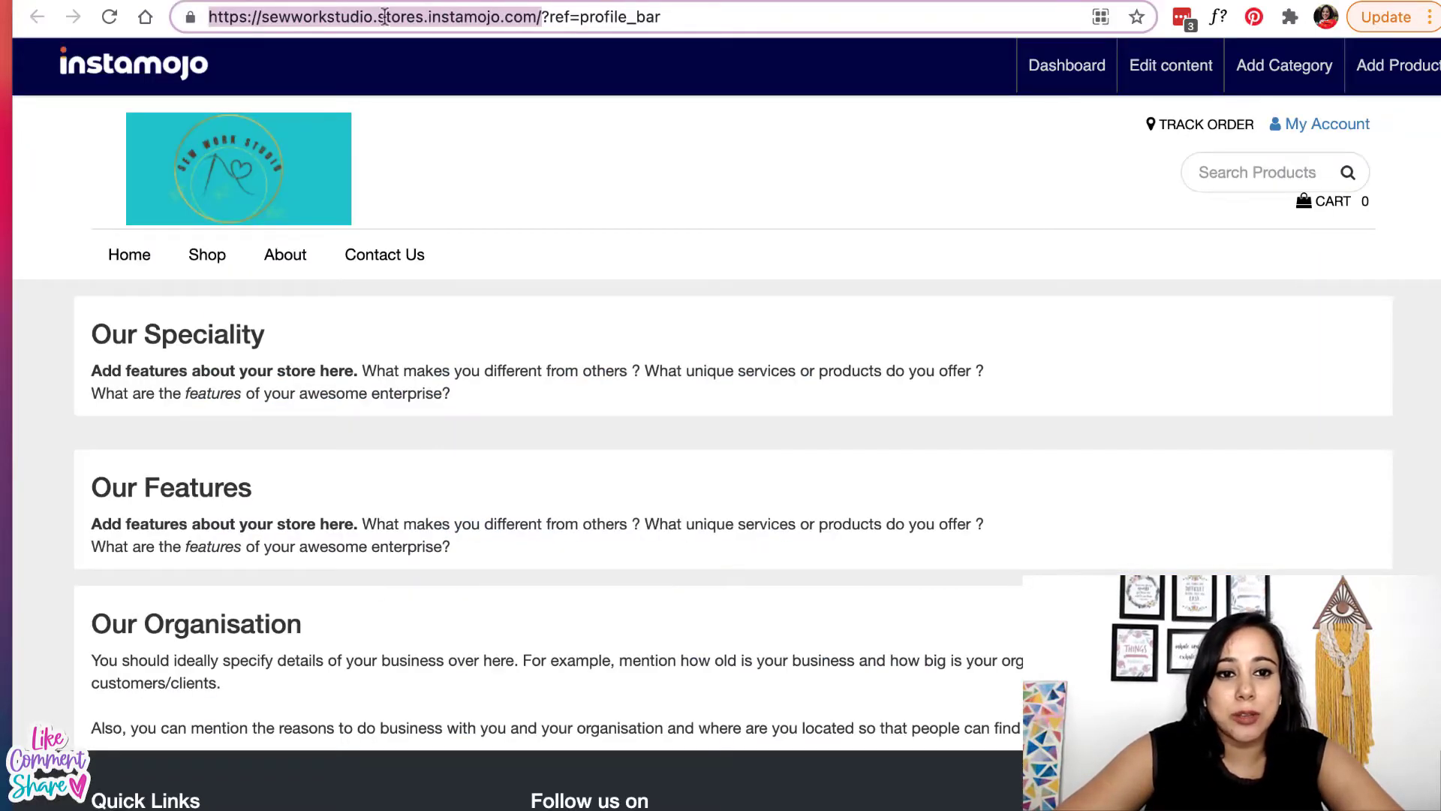
pyautogui.click(385, 16)
pyautogui.moveTo(377, 16); pyautogui.dragTo(735, 17)
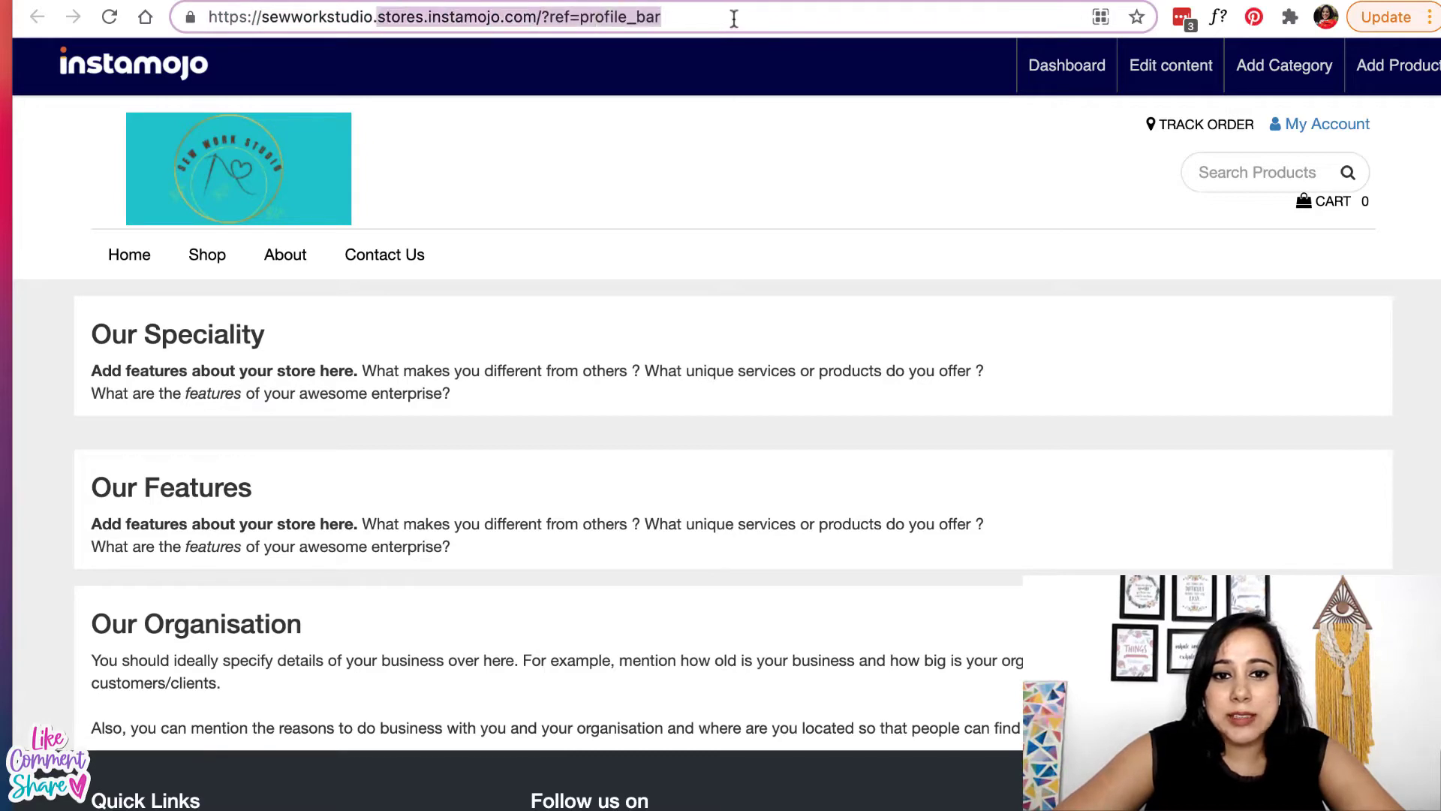
pyautogui.write('com/')
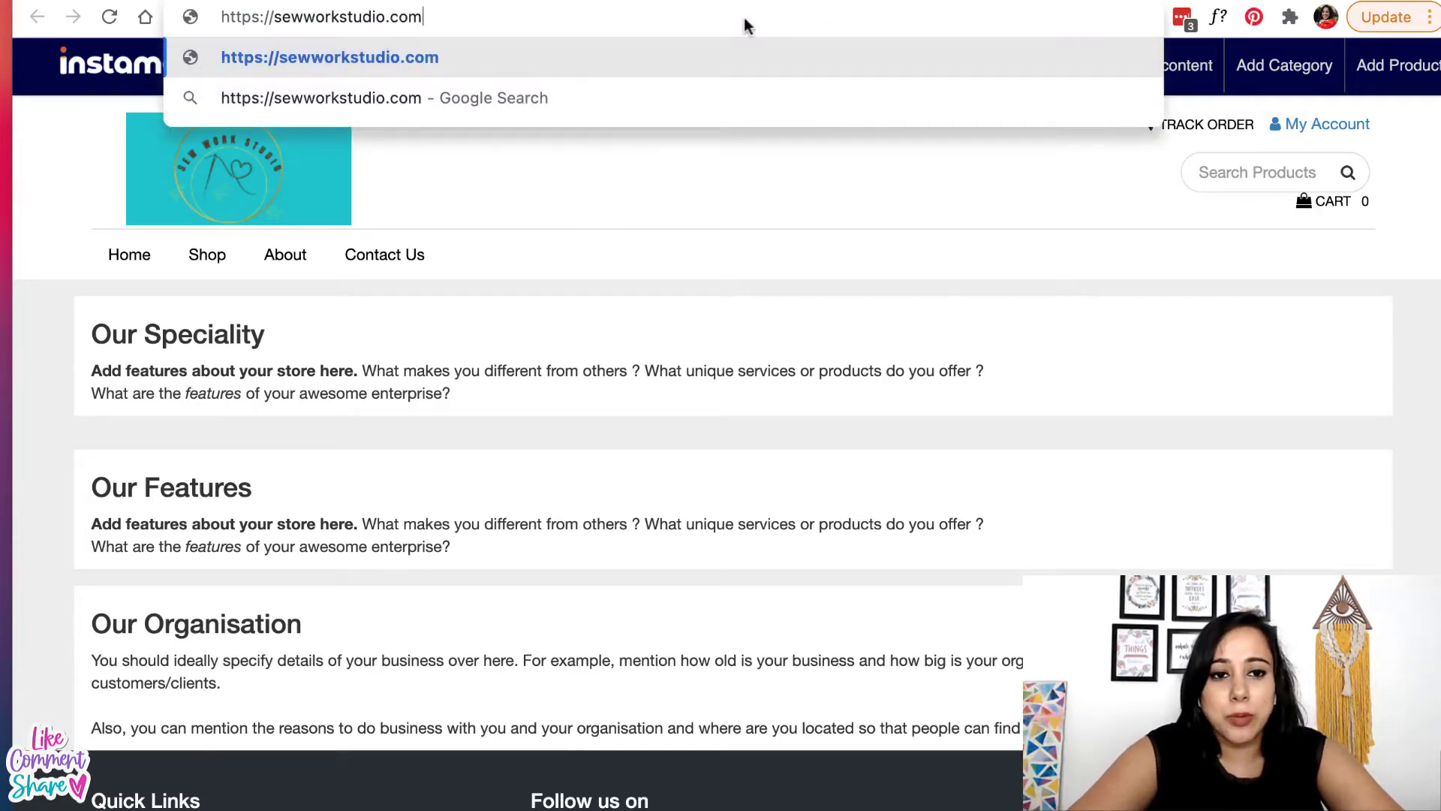
pyautogui.press('Return')
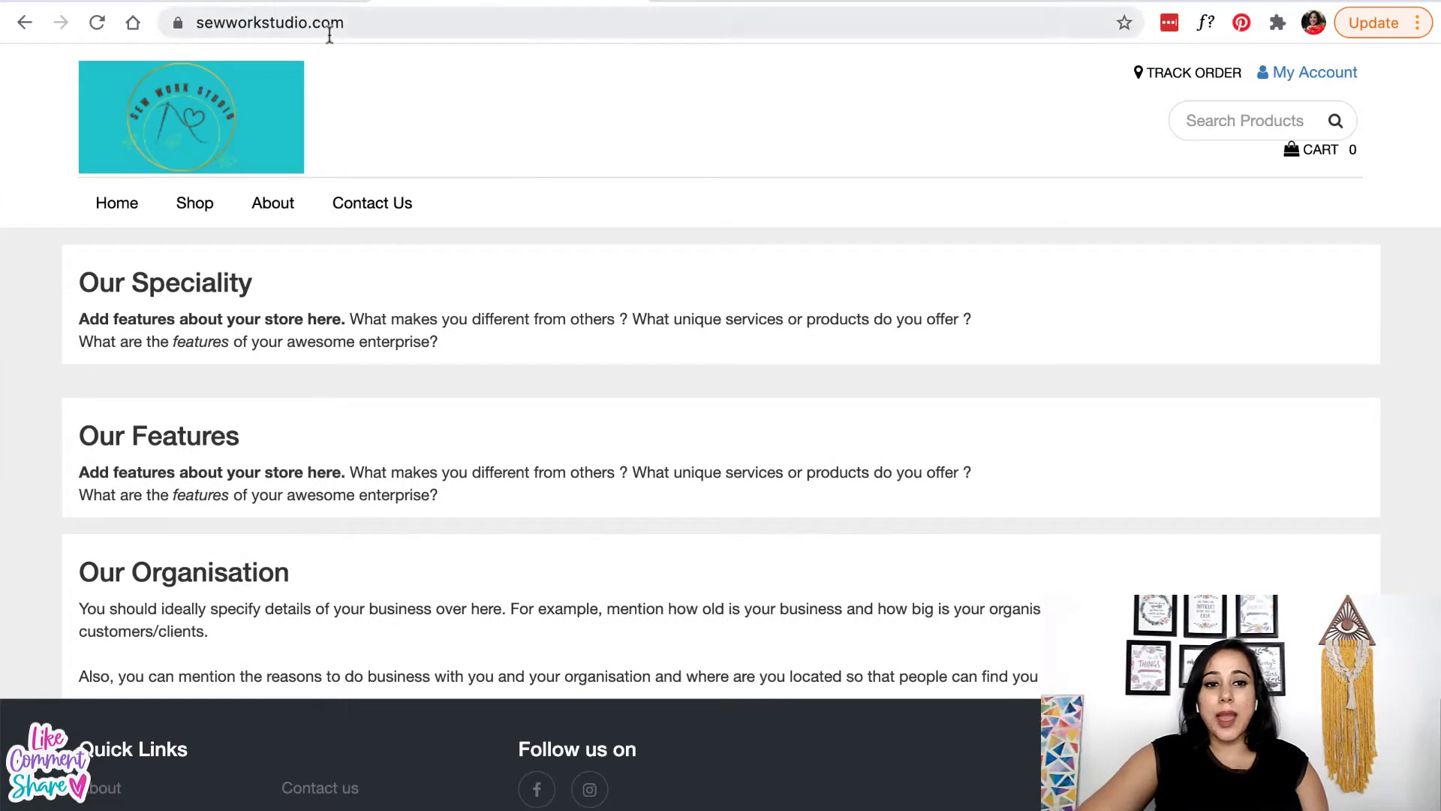
# - Return from the live store to the Instamojo dashboard and show the list of all products
pyautogui.click(343, 19)
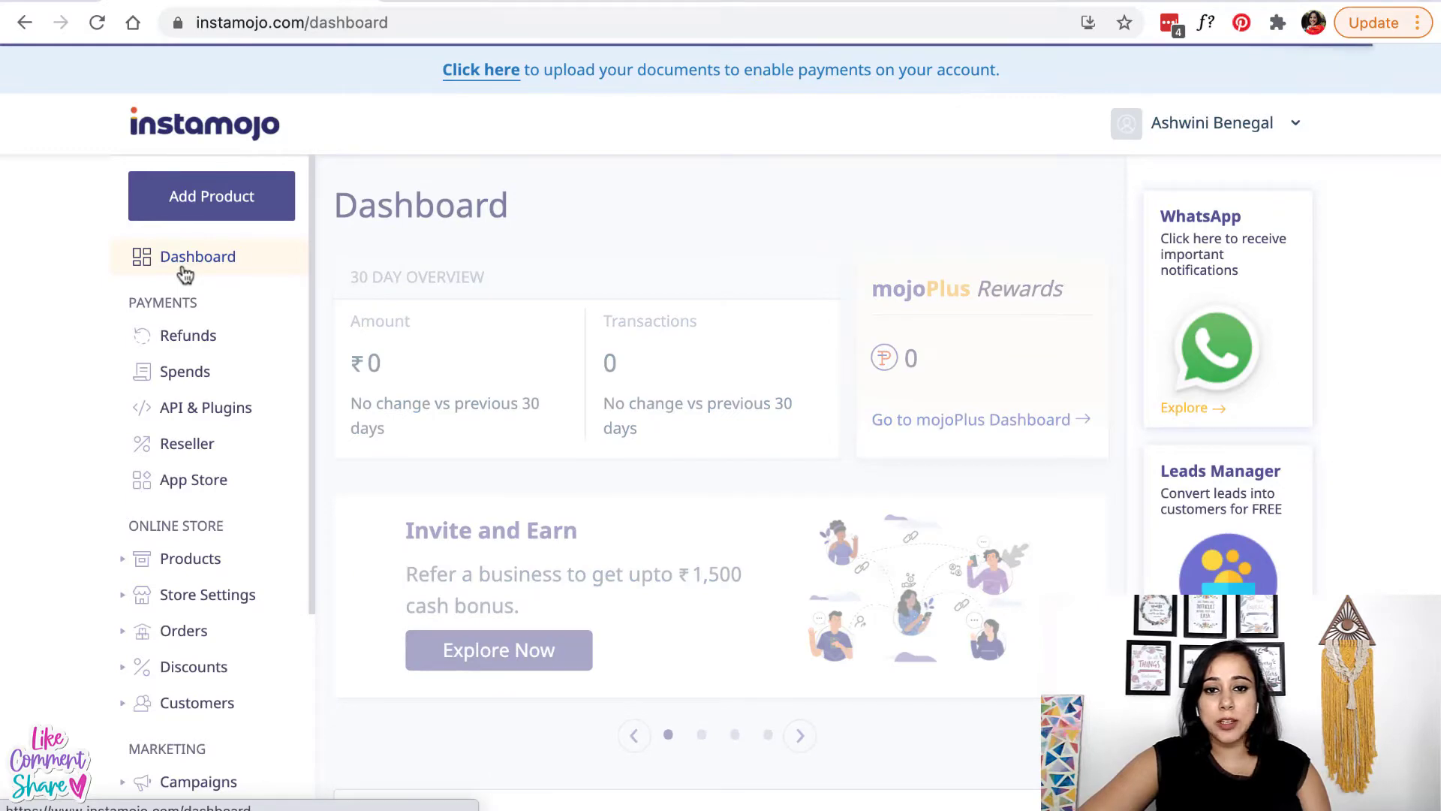
pyautogui.scroll(-1, 185, 274)
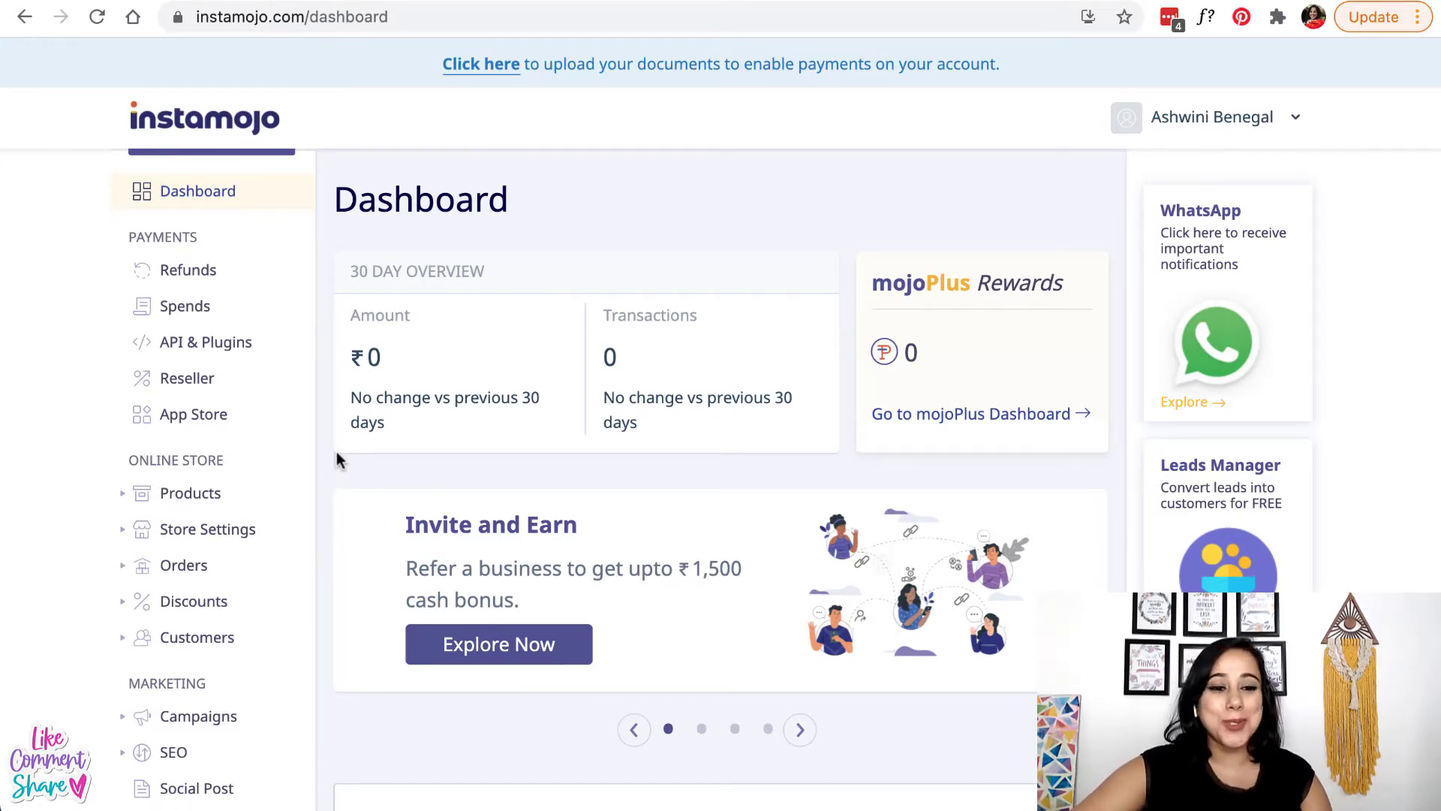
pyautogui.scroll(-1, 233, 492)
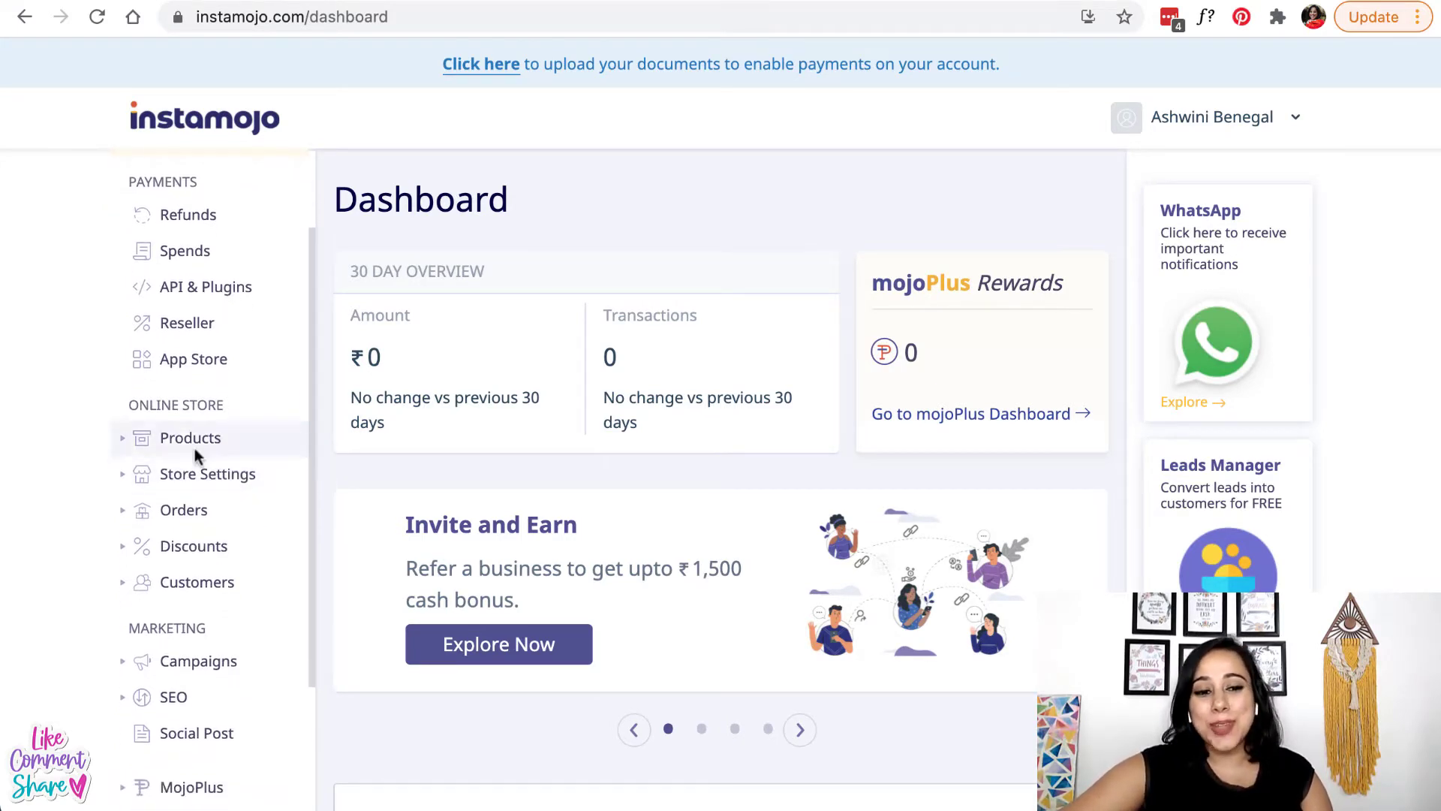
pyautogui.scroll(-1, 171, 432)
pyautogui.click(178, 397)
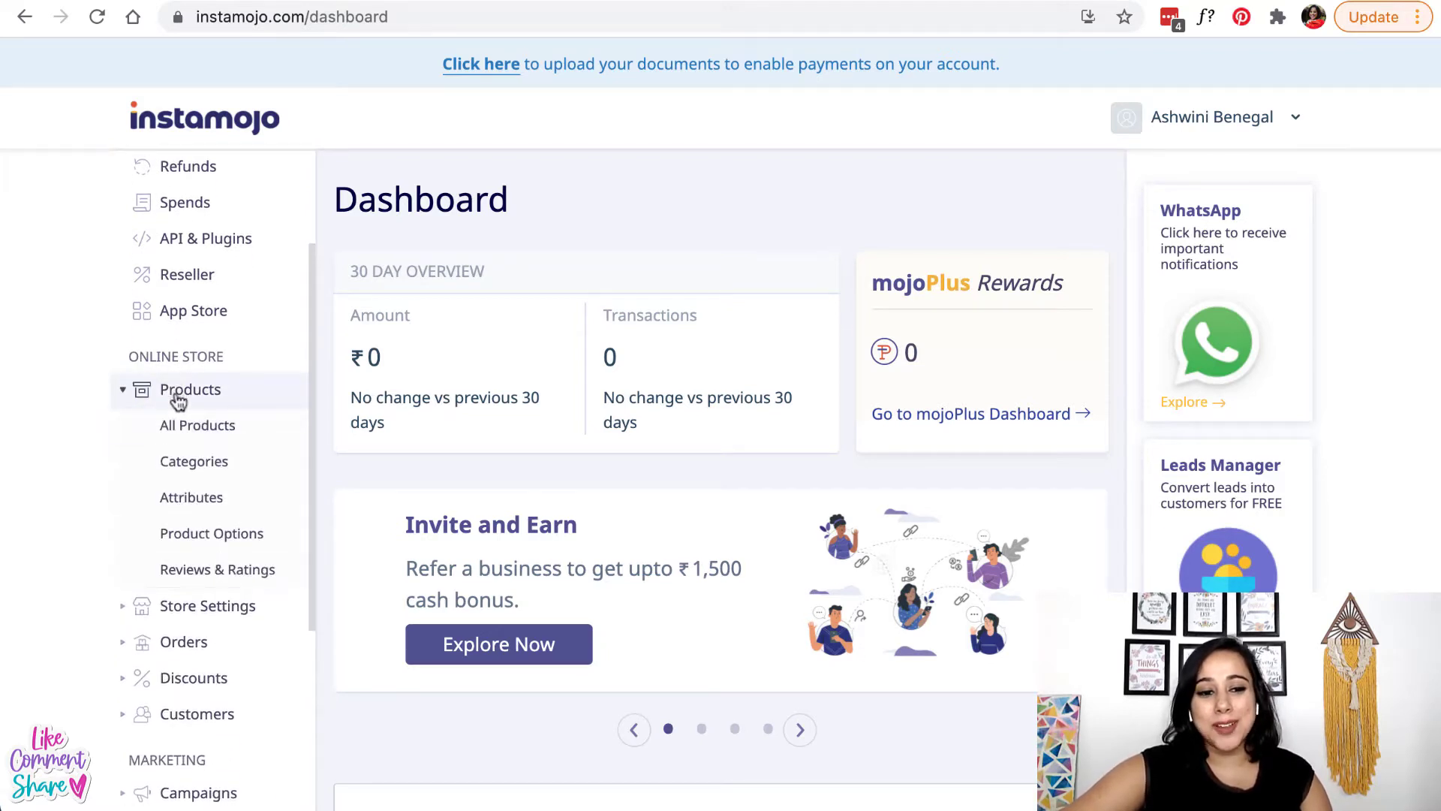
pyautogui.click(188, 429)
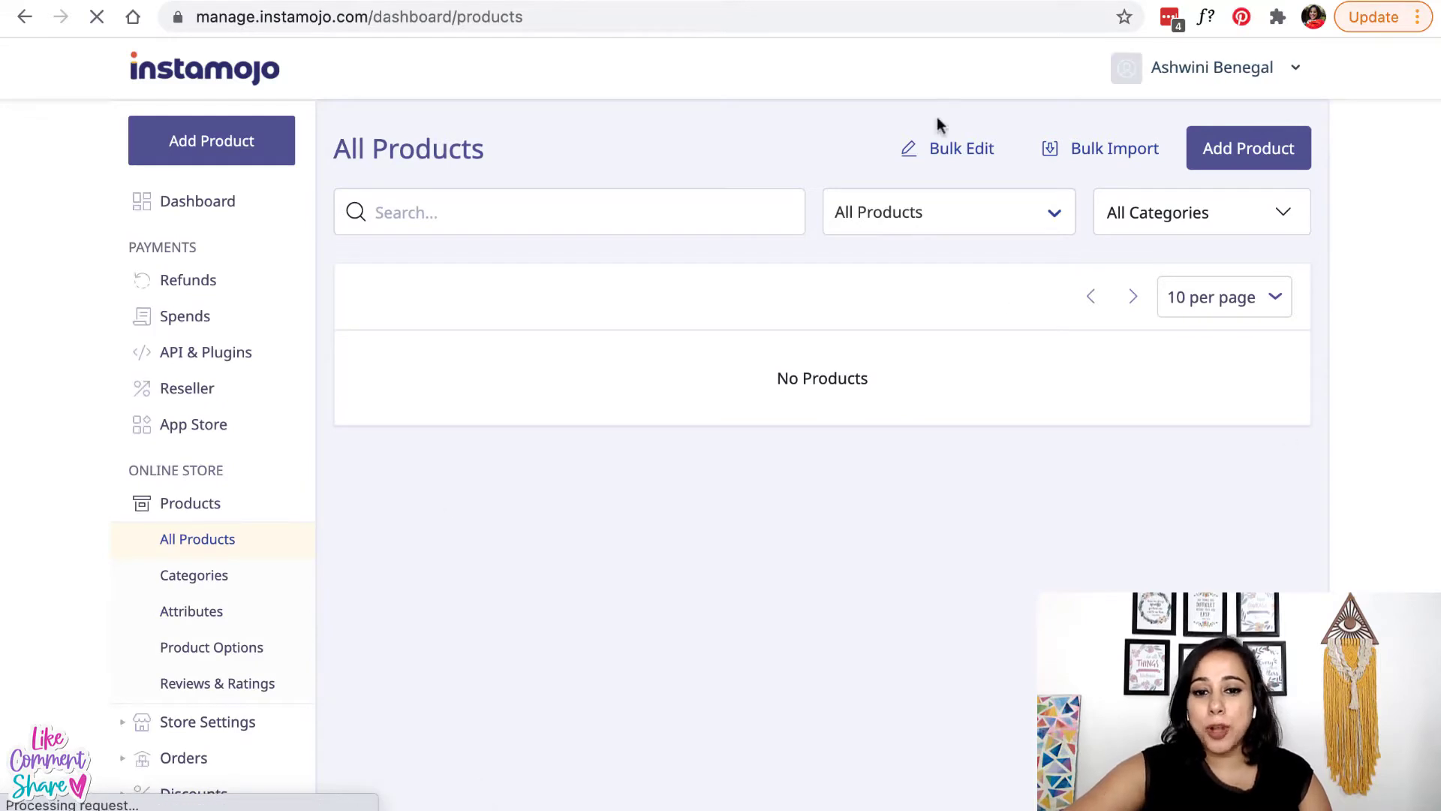
# - Start a new physical product and title it "Dog Bow Collar"
pyautogui.click(1258, 155)
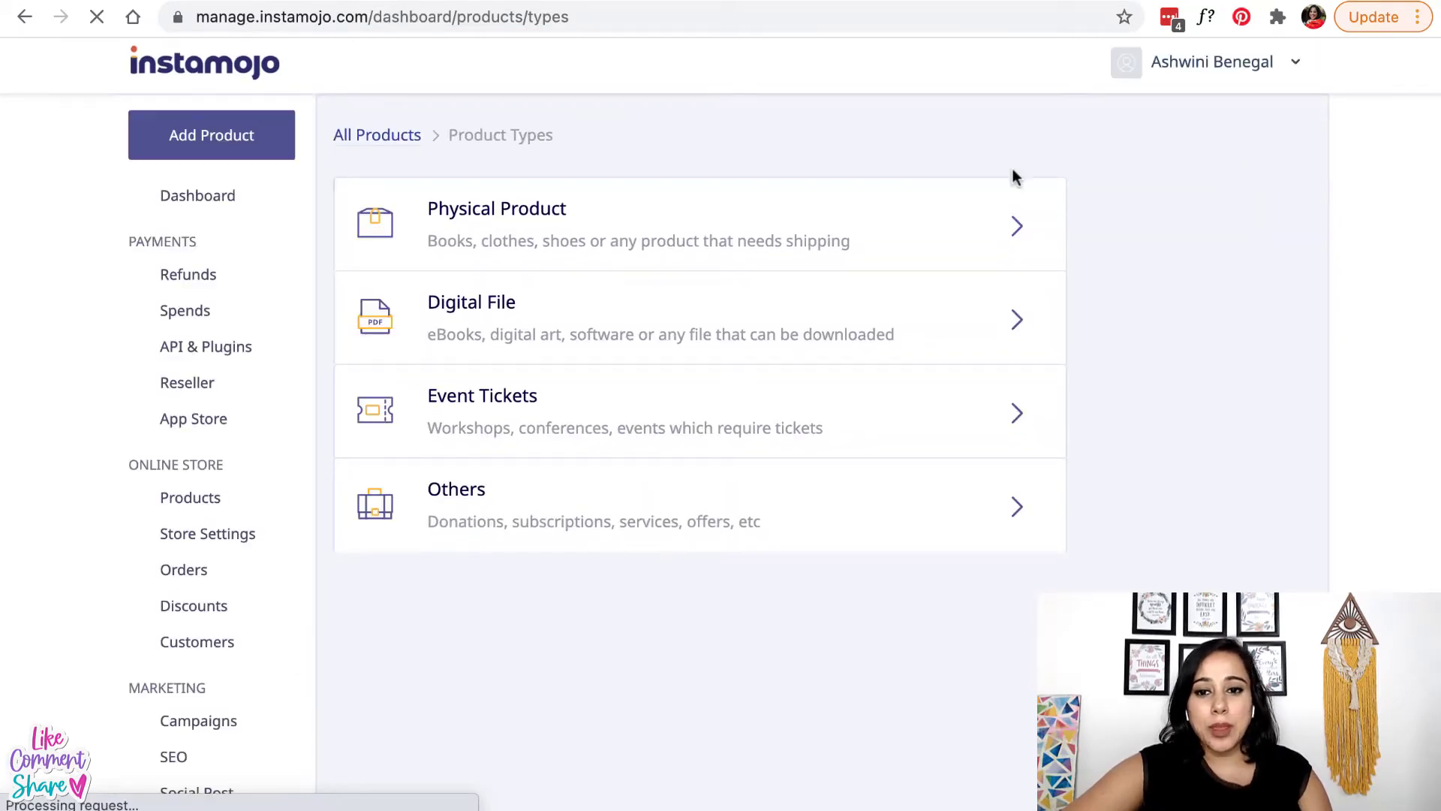
pyautogui.click(686, 246)
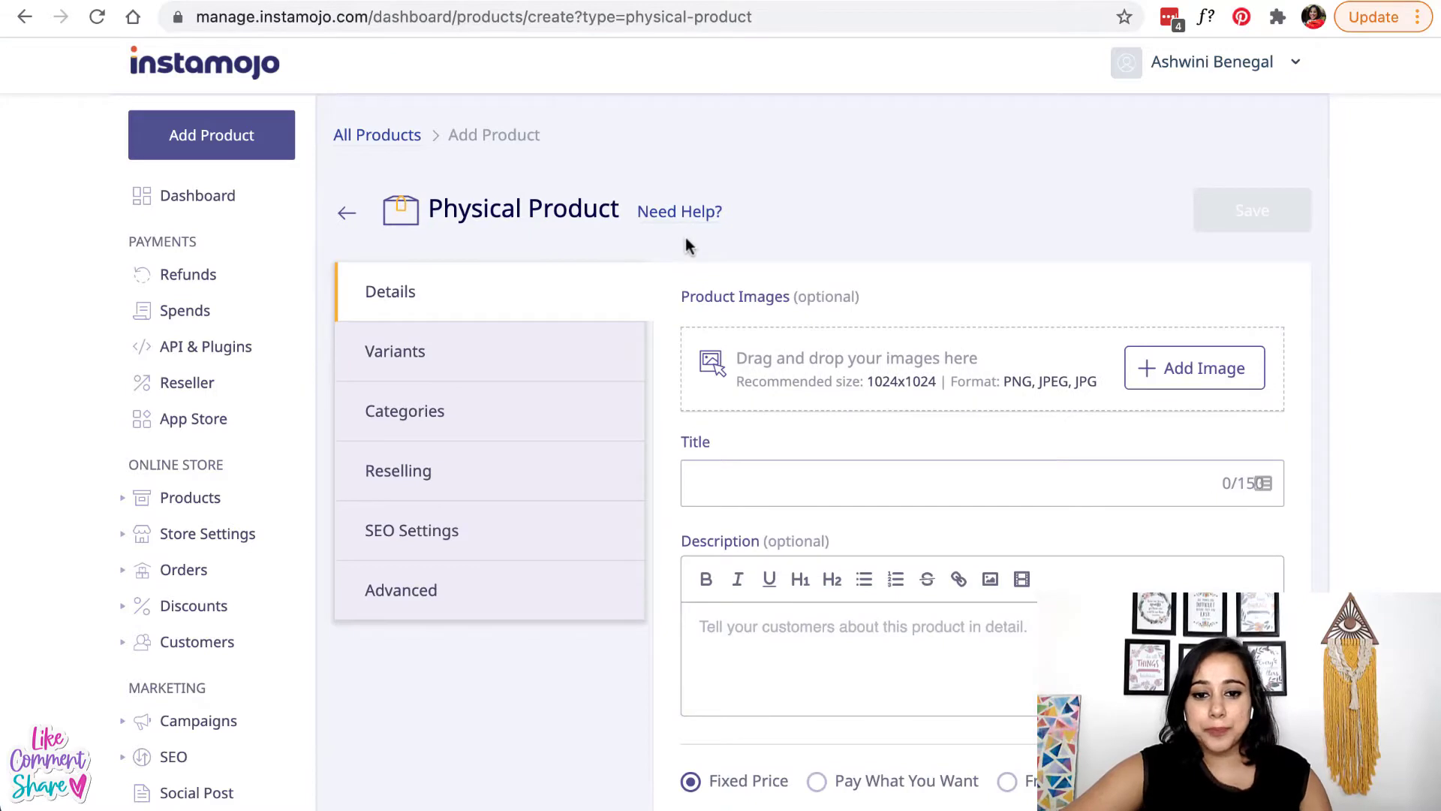
pyautogui.scroll(-1, 772, 510)
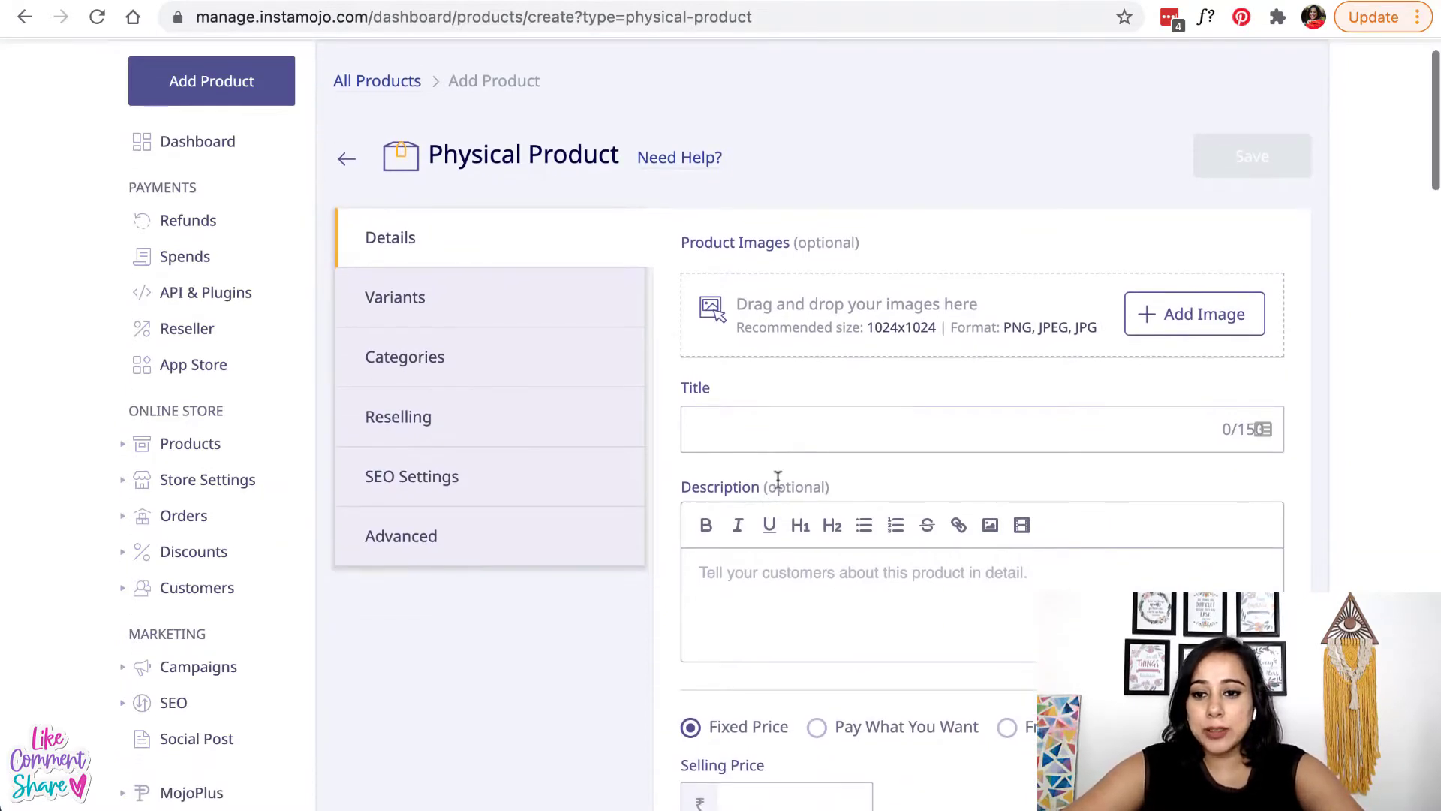
pyautogui.click(895, 425)
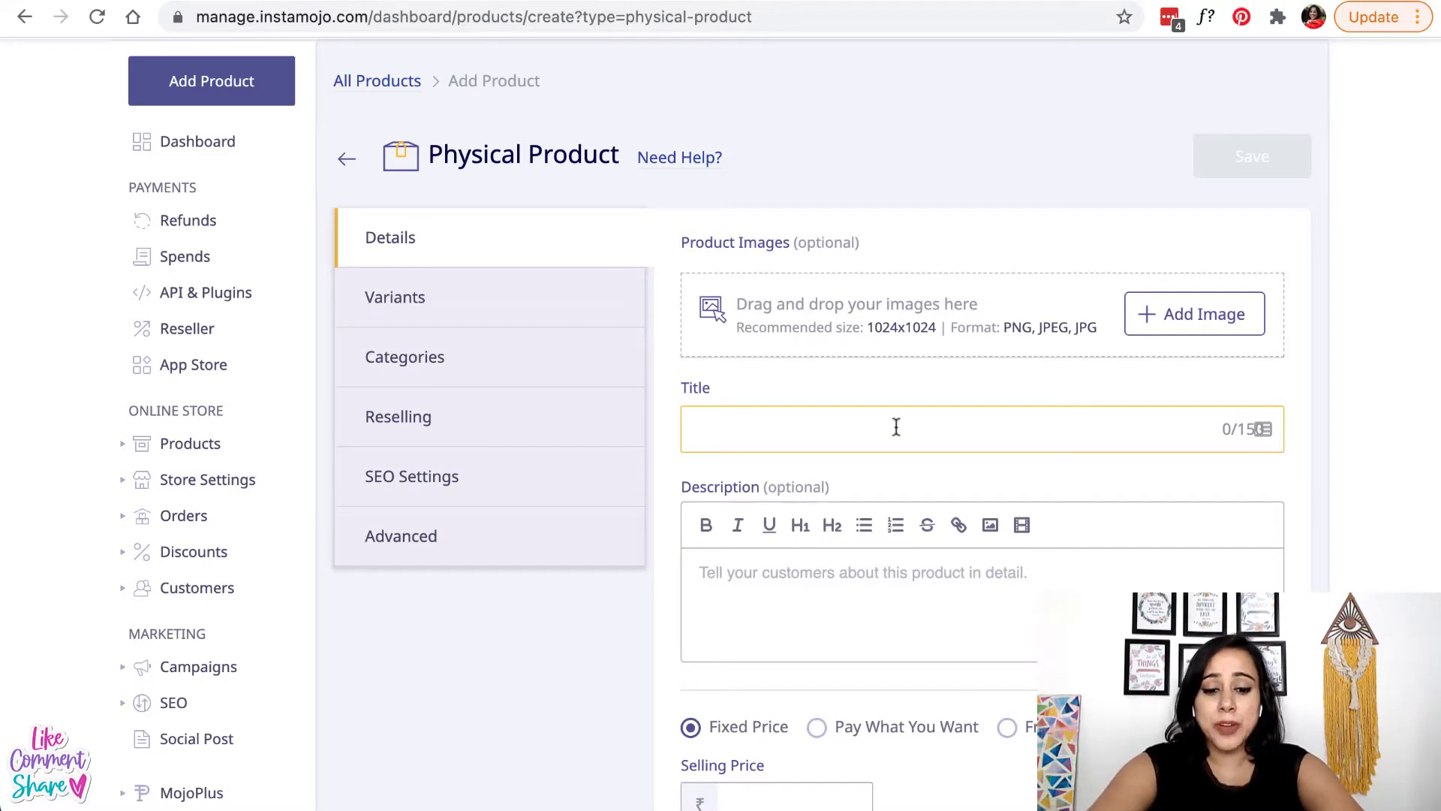
pyautogui.write('Dog')
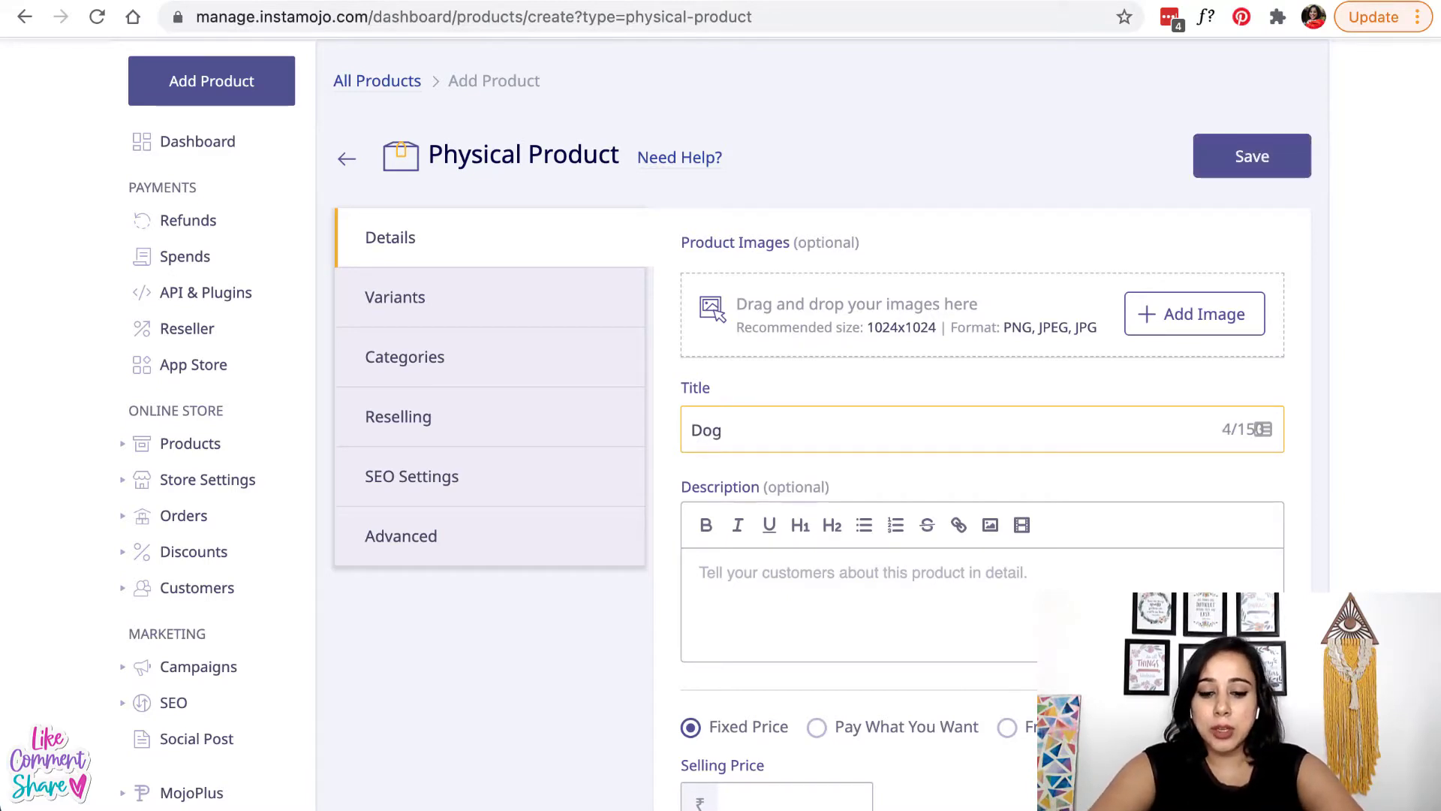
pyautogui.write('BowlCollar')
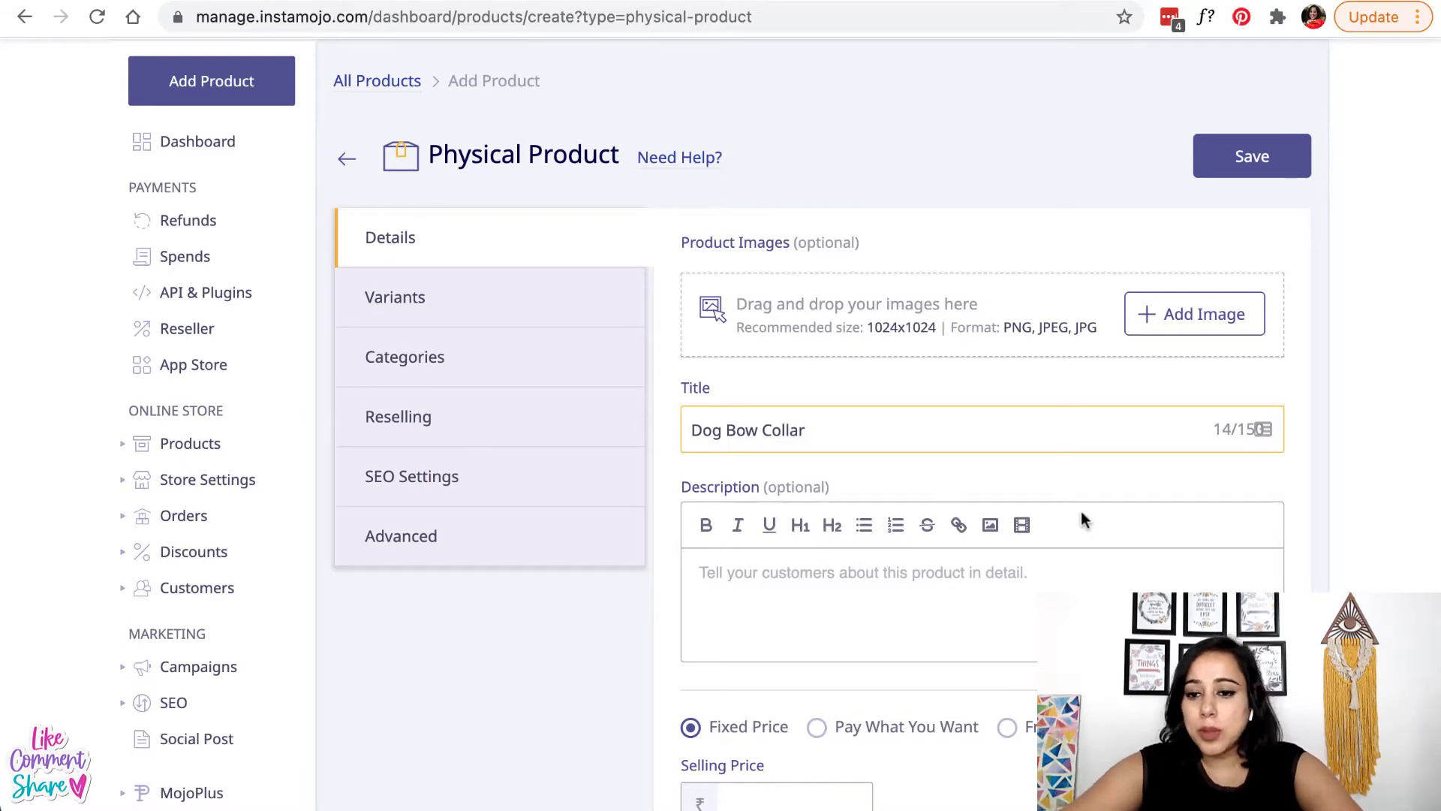
# - Add a dog collar picture from the Product pics folder and enter the description "A lovely collar to pamper your pooch!"
pyautogui.click(1182, 321)
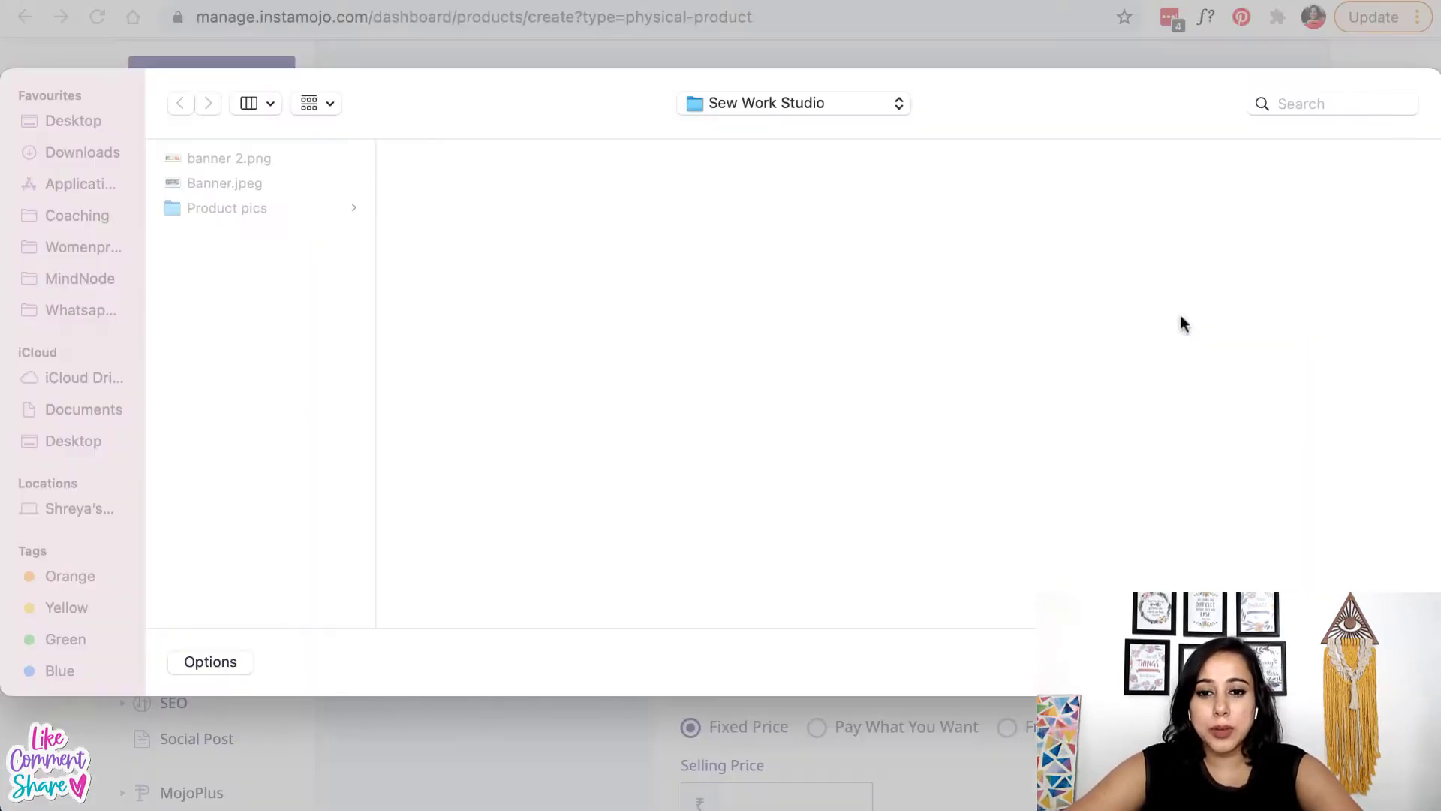
pyautogui.click(256, 208)
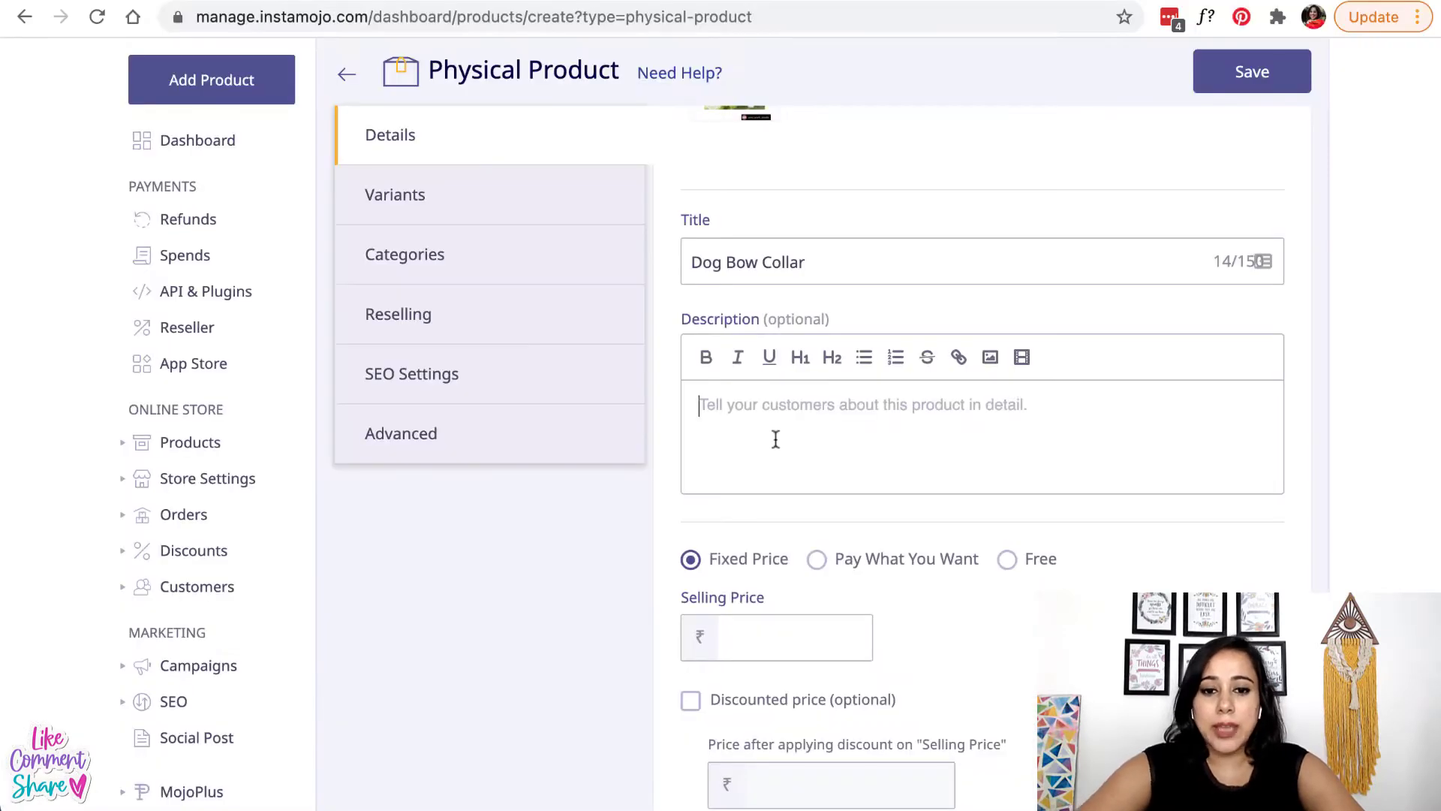
pyautogui.click(775, 439)
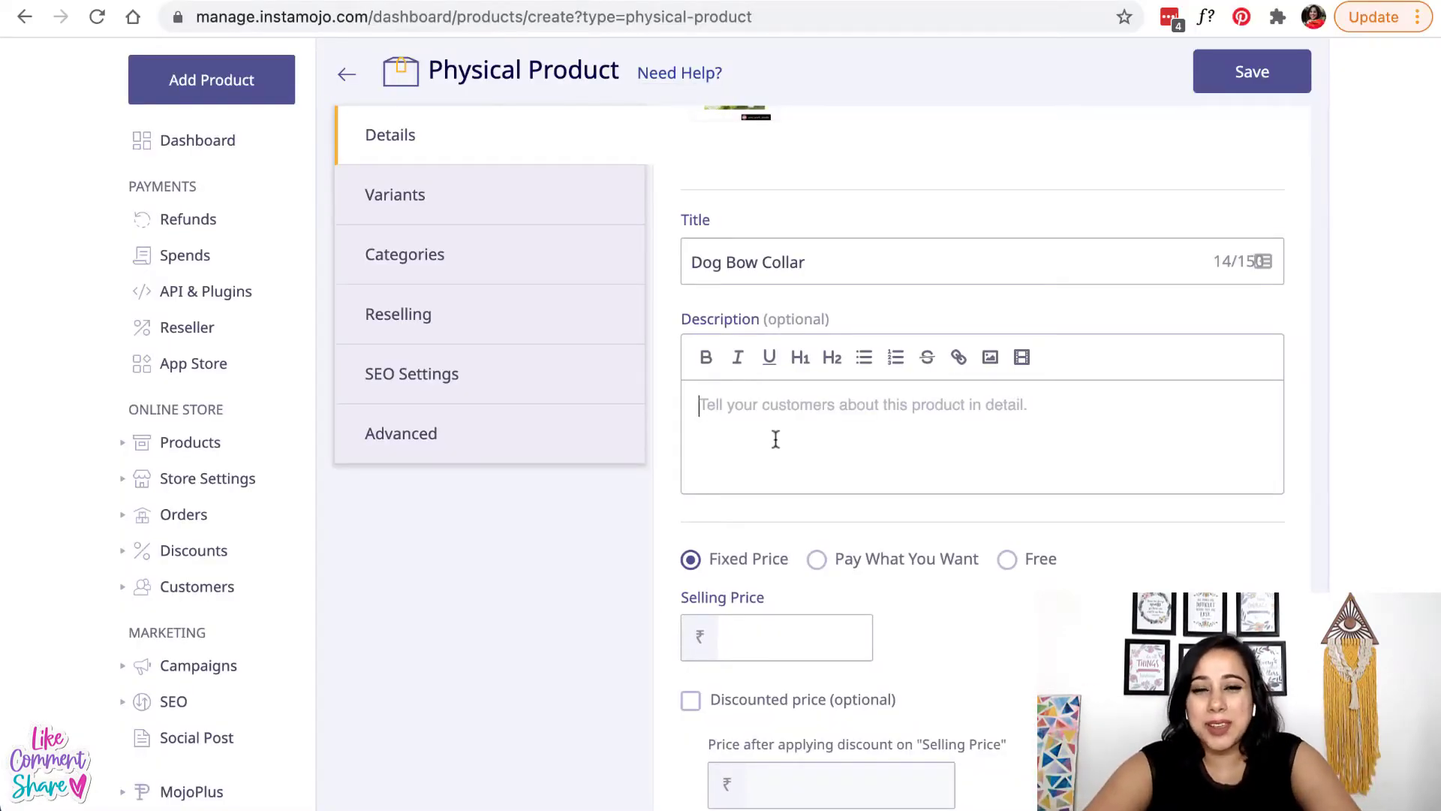
pyautogui.scroll(2, 776, 439)
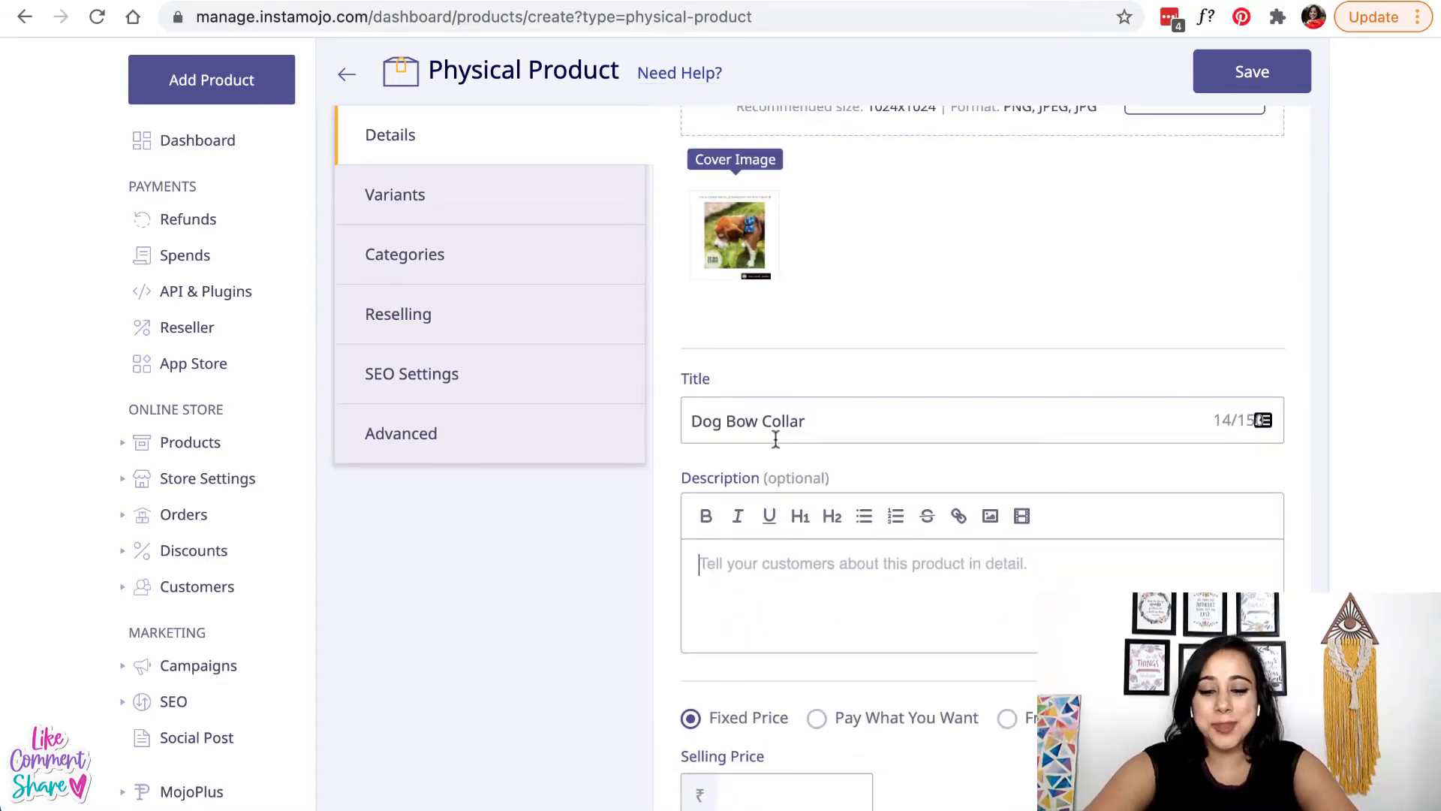
pyautogui.write('A')
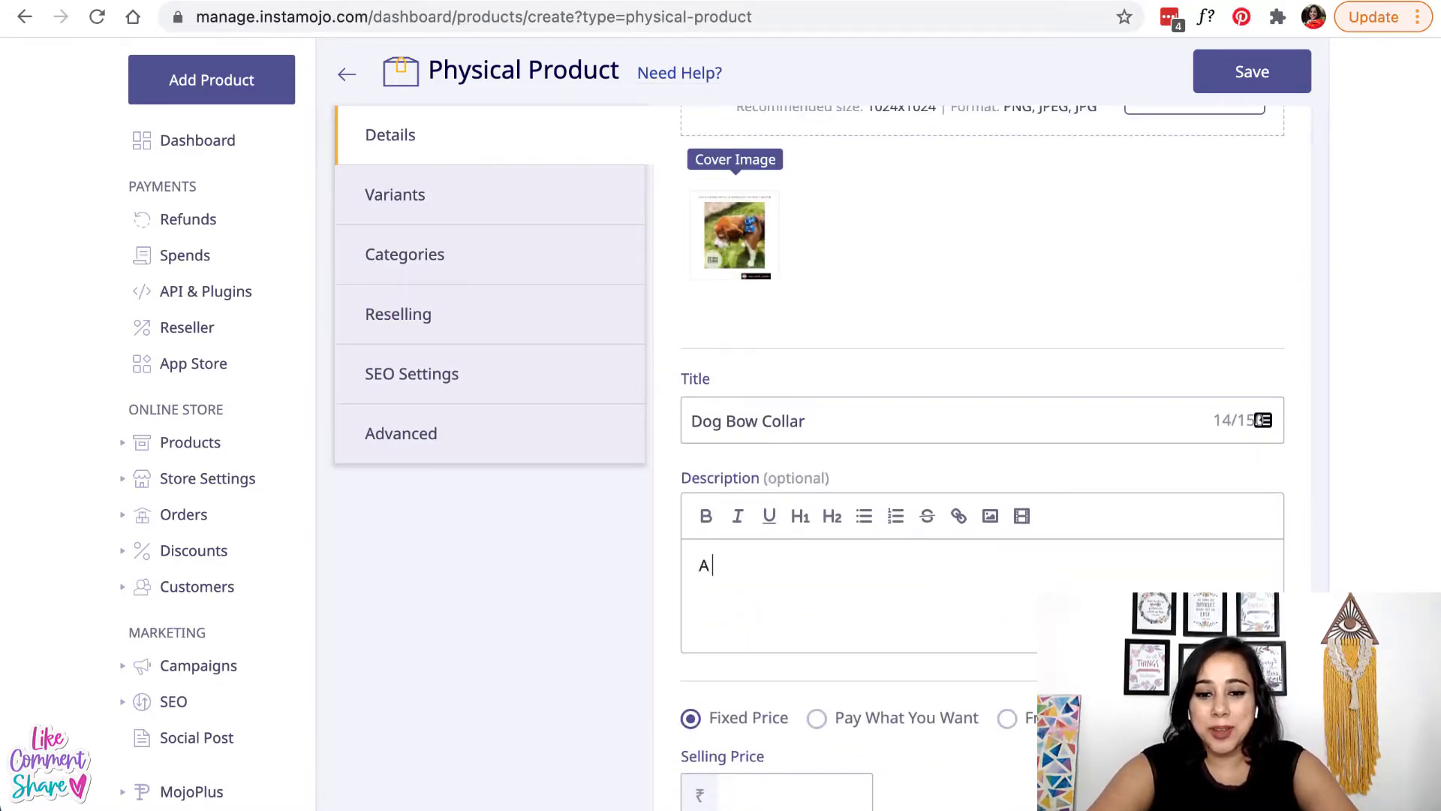
pyautogui.write(' lovely collar to pa')
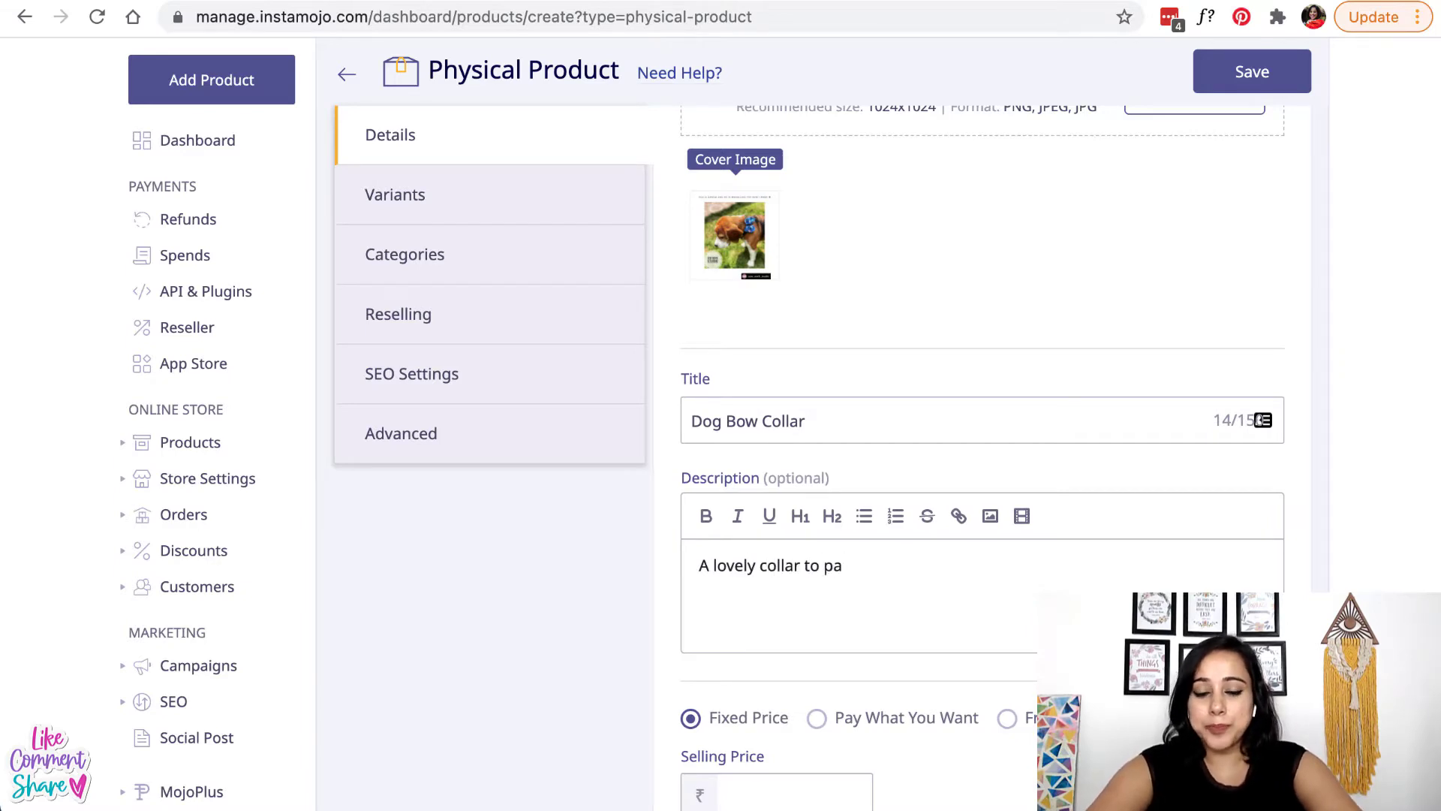
pyautogui.write('mper your pooch!')
# - Set the product's fixed selling price to ₹500
pyautogui.scroll(-3, 849, 466)
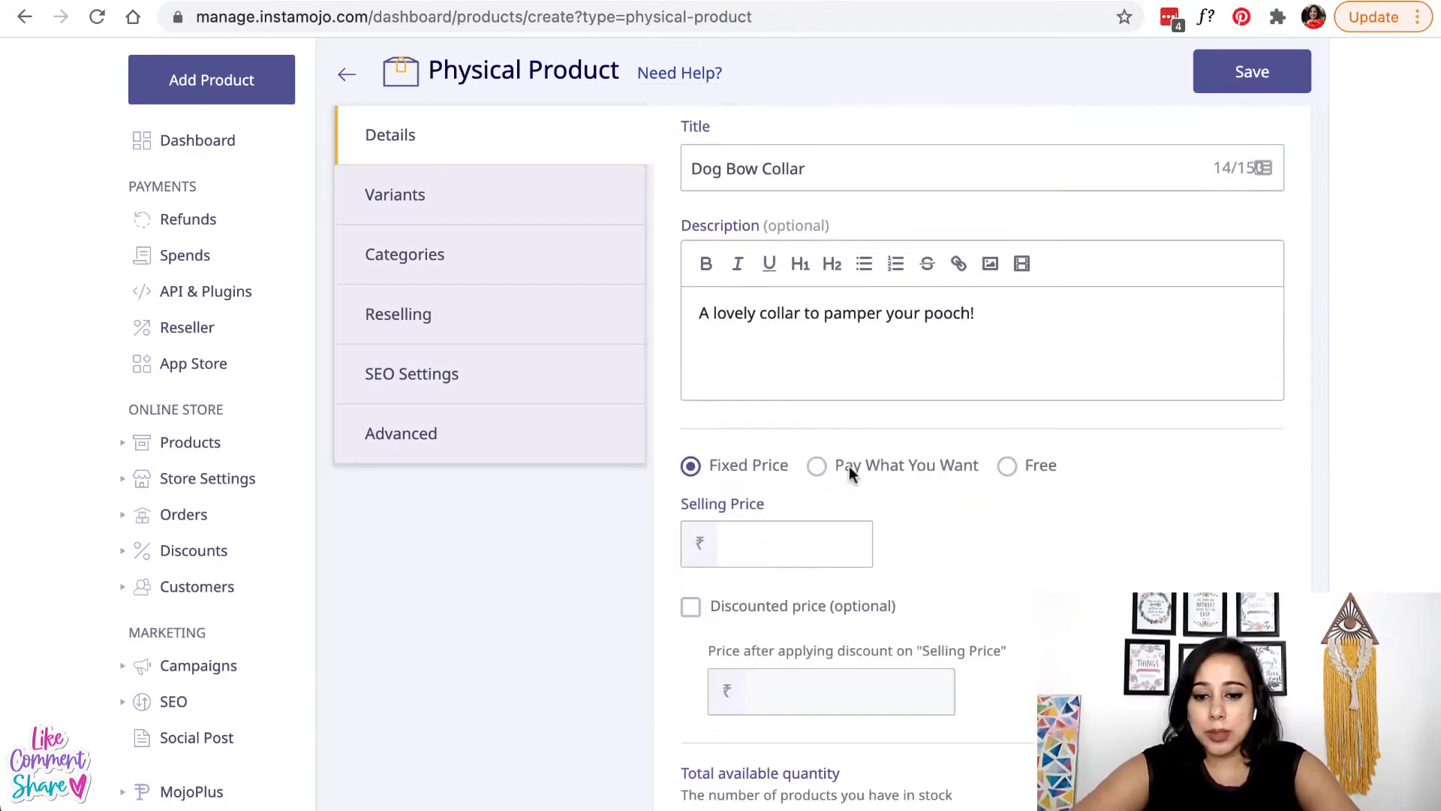
pyautogui.scroll(-1, 849, 466)
pyautogui.click(773, 505)
pyautogui.write('500')
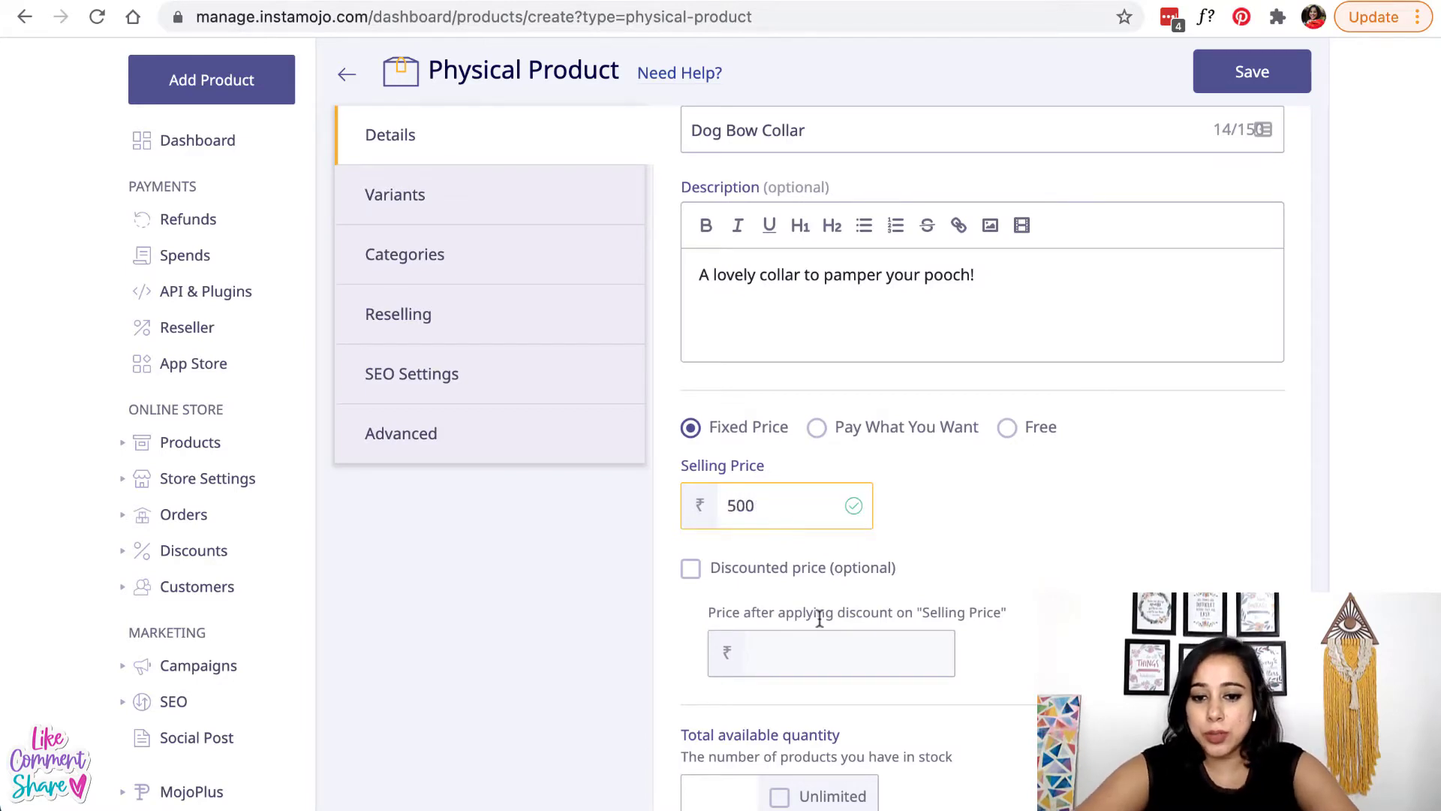
# - Leave the discounted price empty and set the total available quantity to 2
pyautogui.scroll(-2, 820, 617)
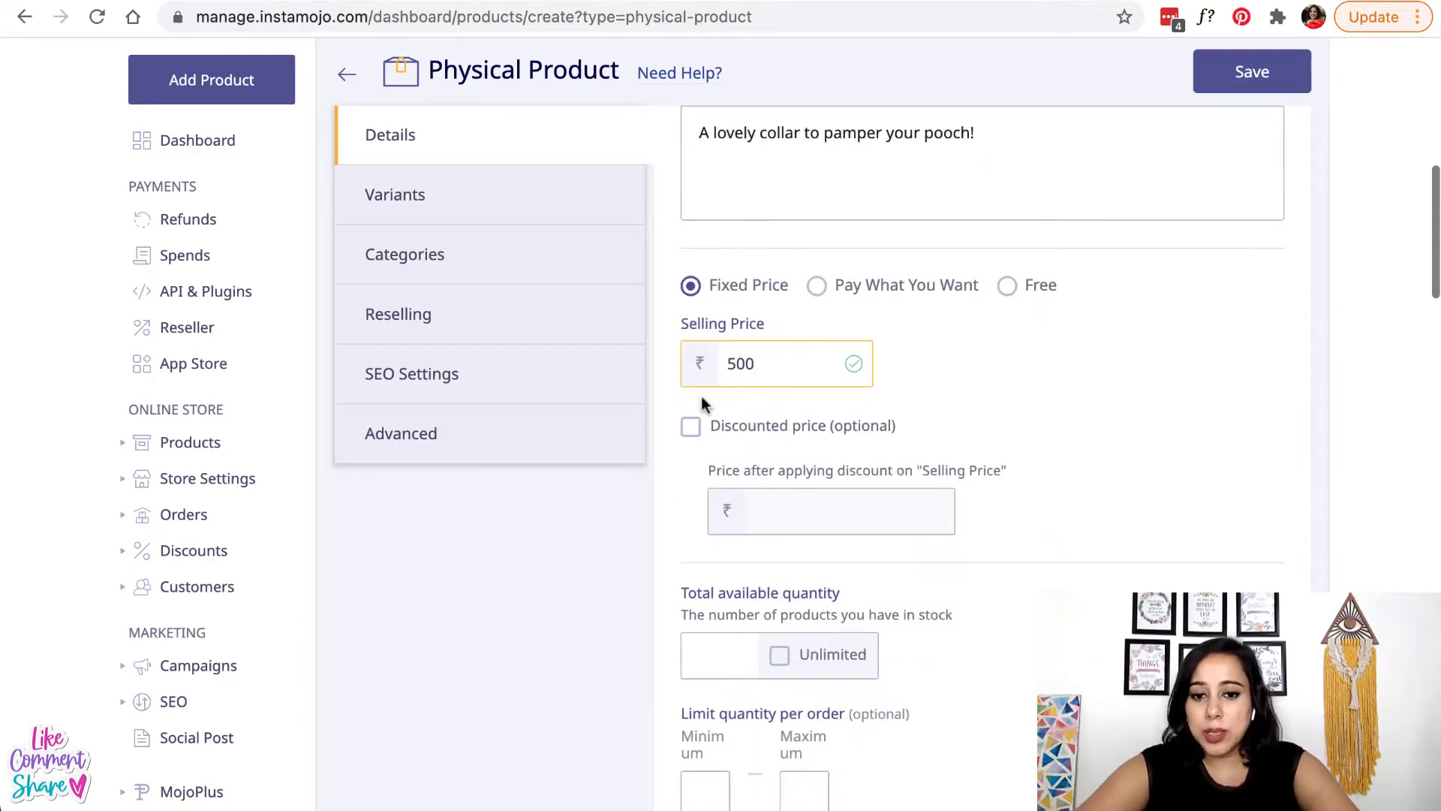
pyautogui.scroll(-3, 788, 547)
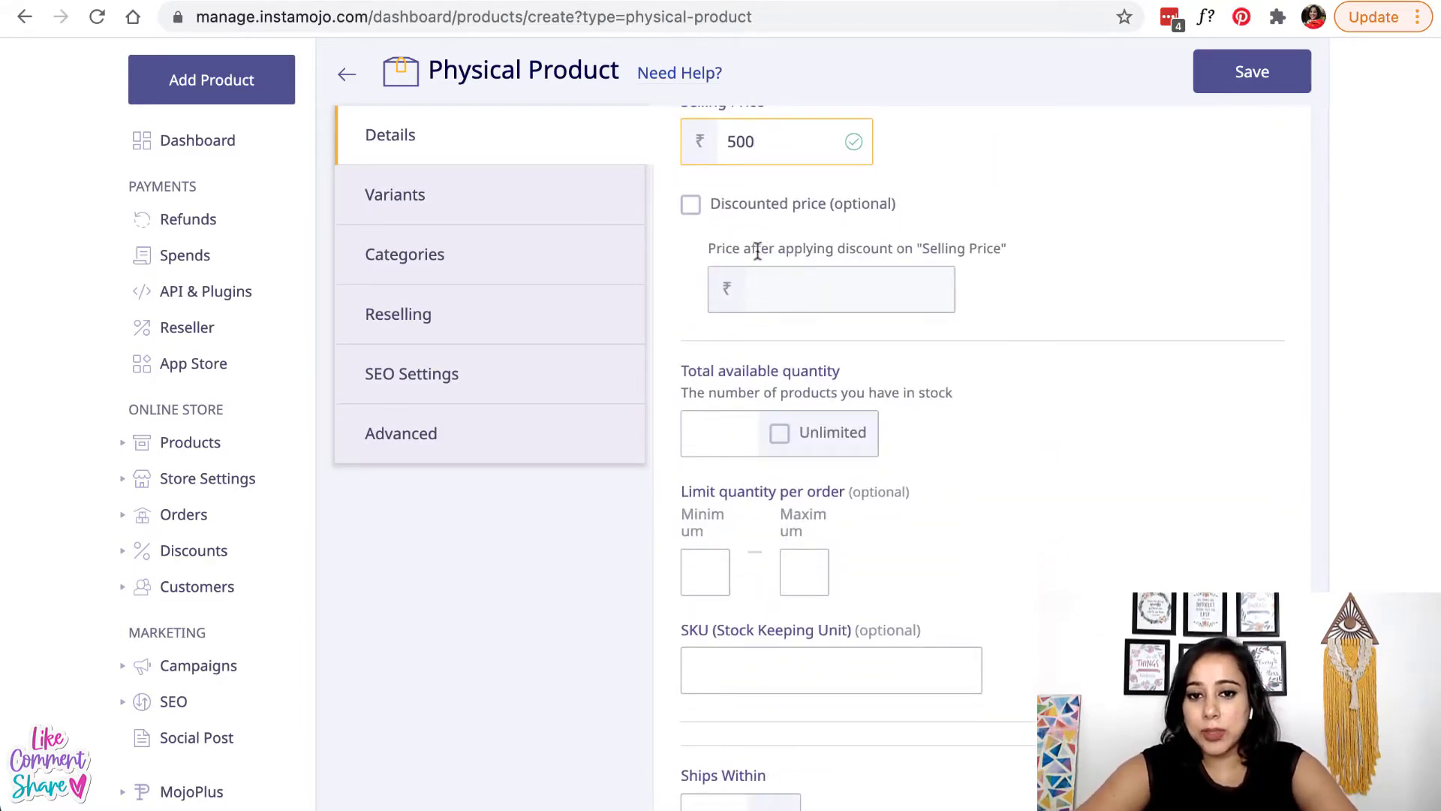
pyautogui.click(712, 432)
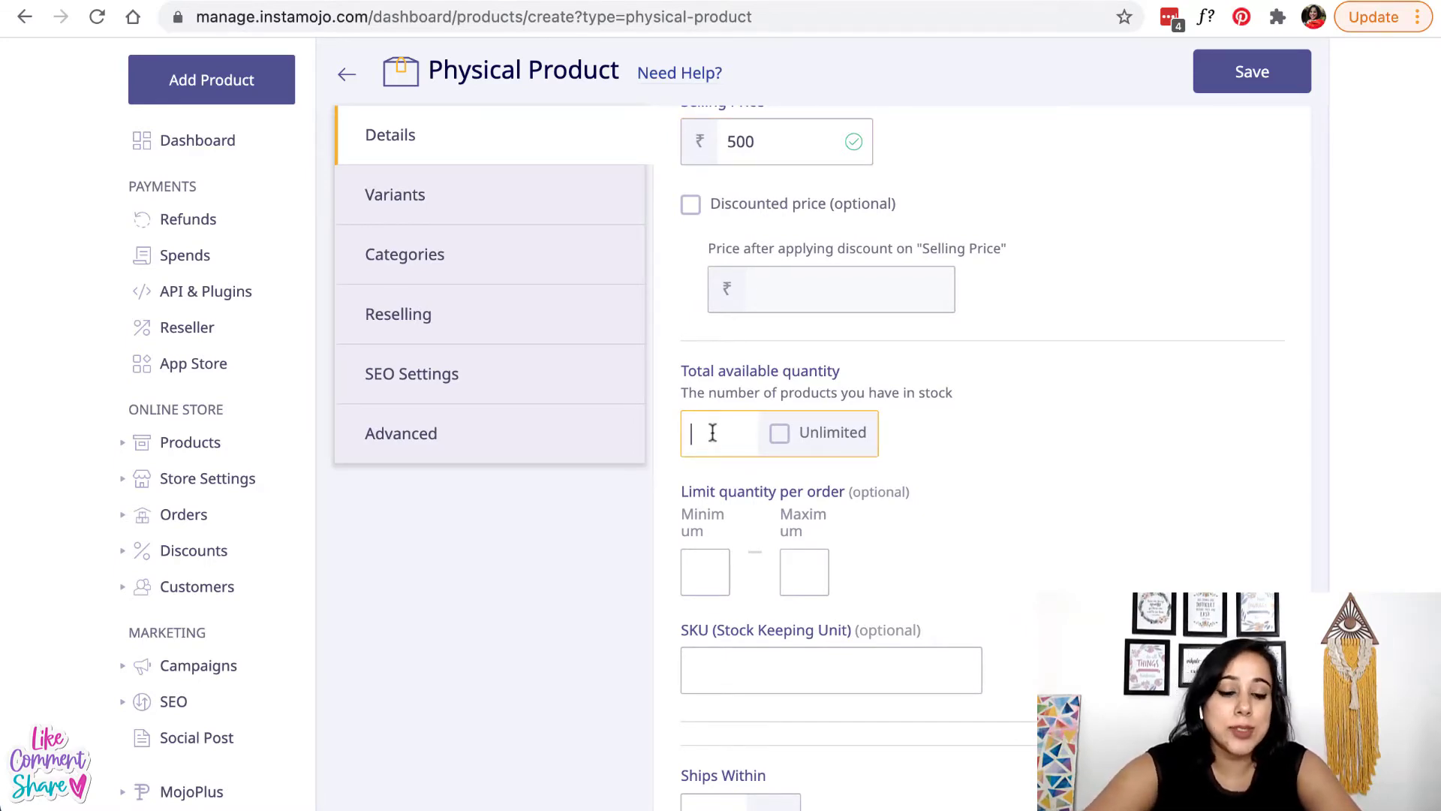
pyautogui.write('2')
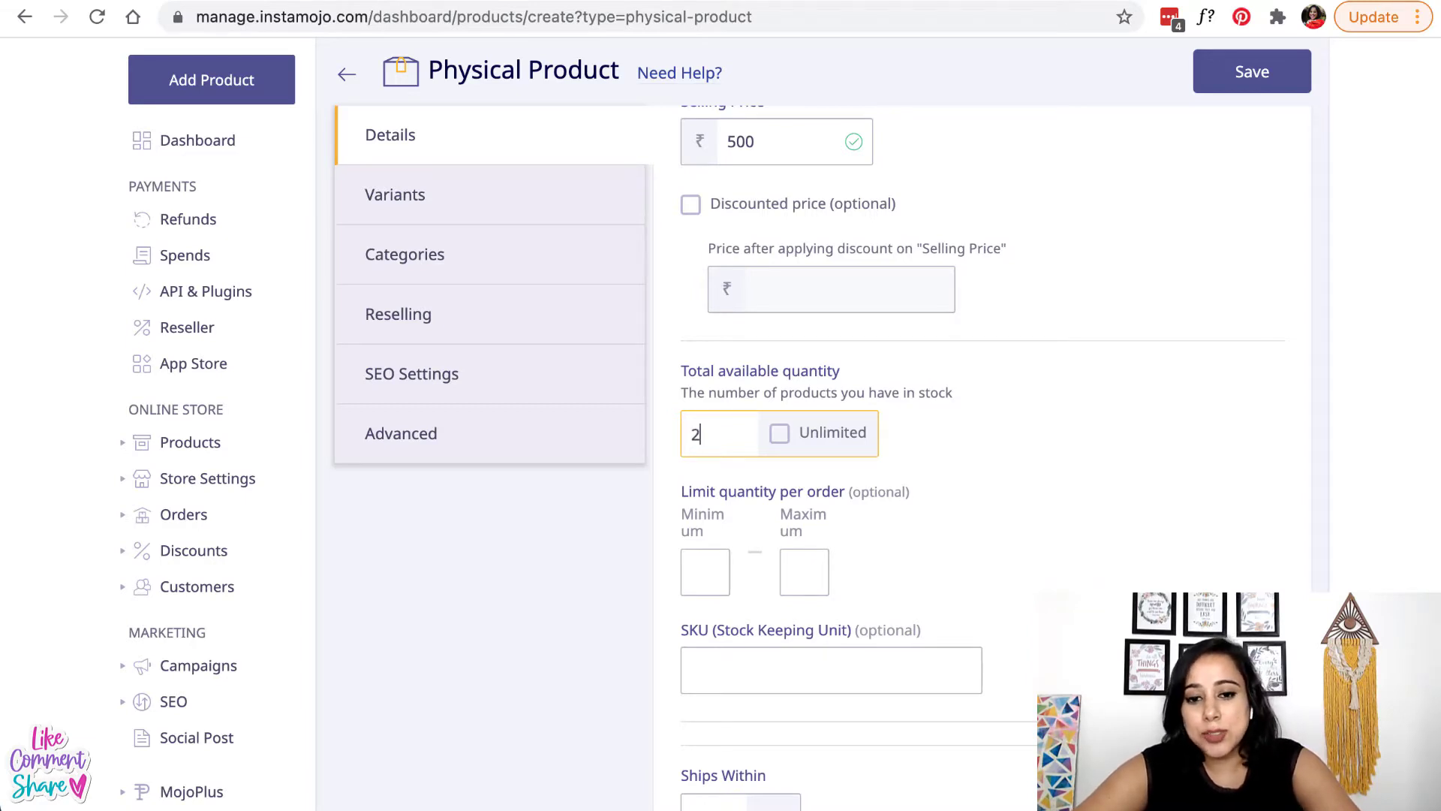
pyautogui.click(963, 551)
# - Try a minimum quantity per order of 0, and clear the field again
pyautogui.scroll(-2, 963, 551)
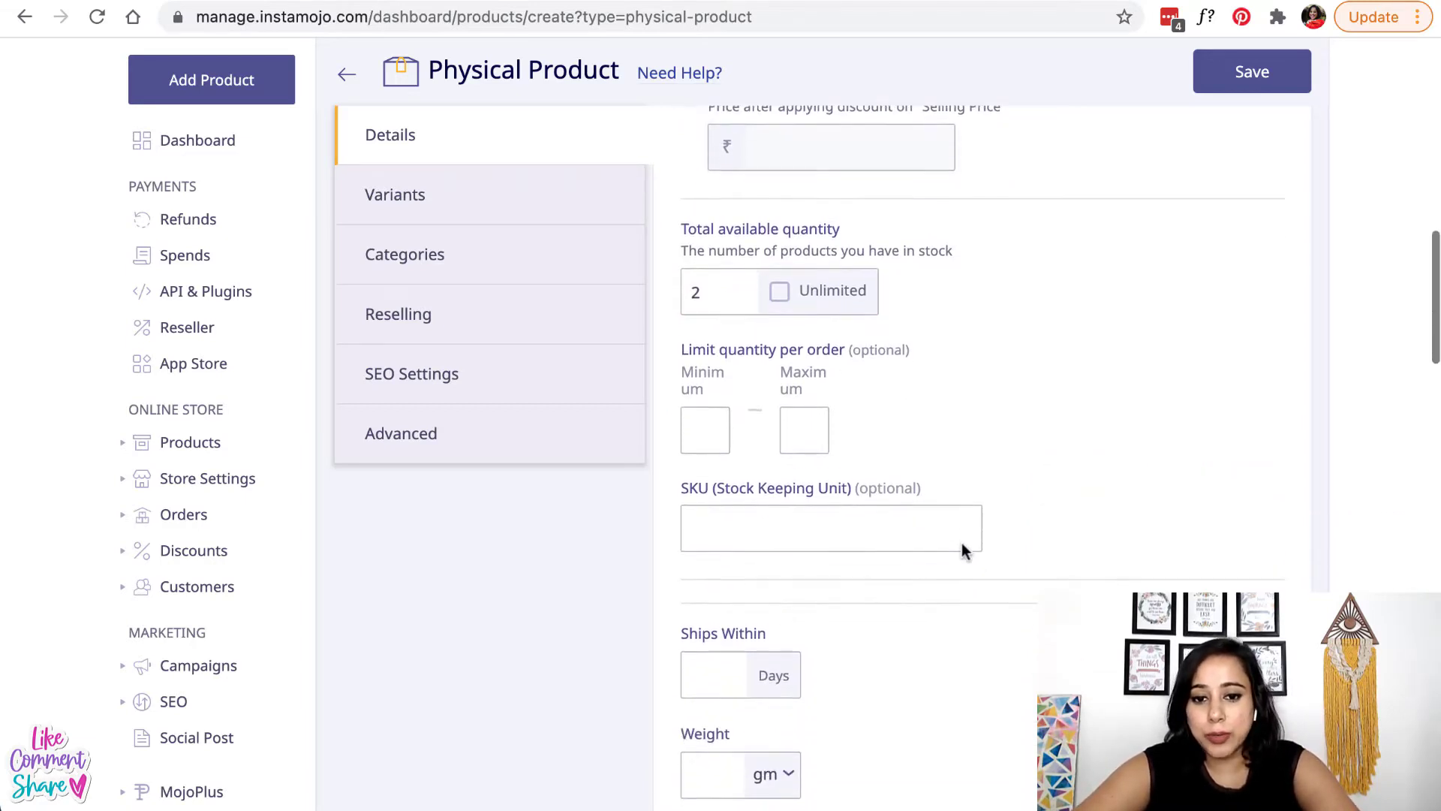
pyautogui.scroll(-1, 714, 488)
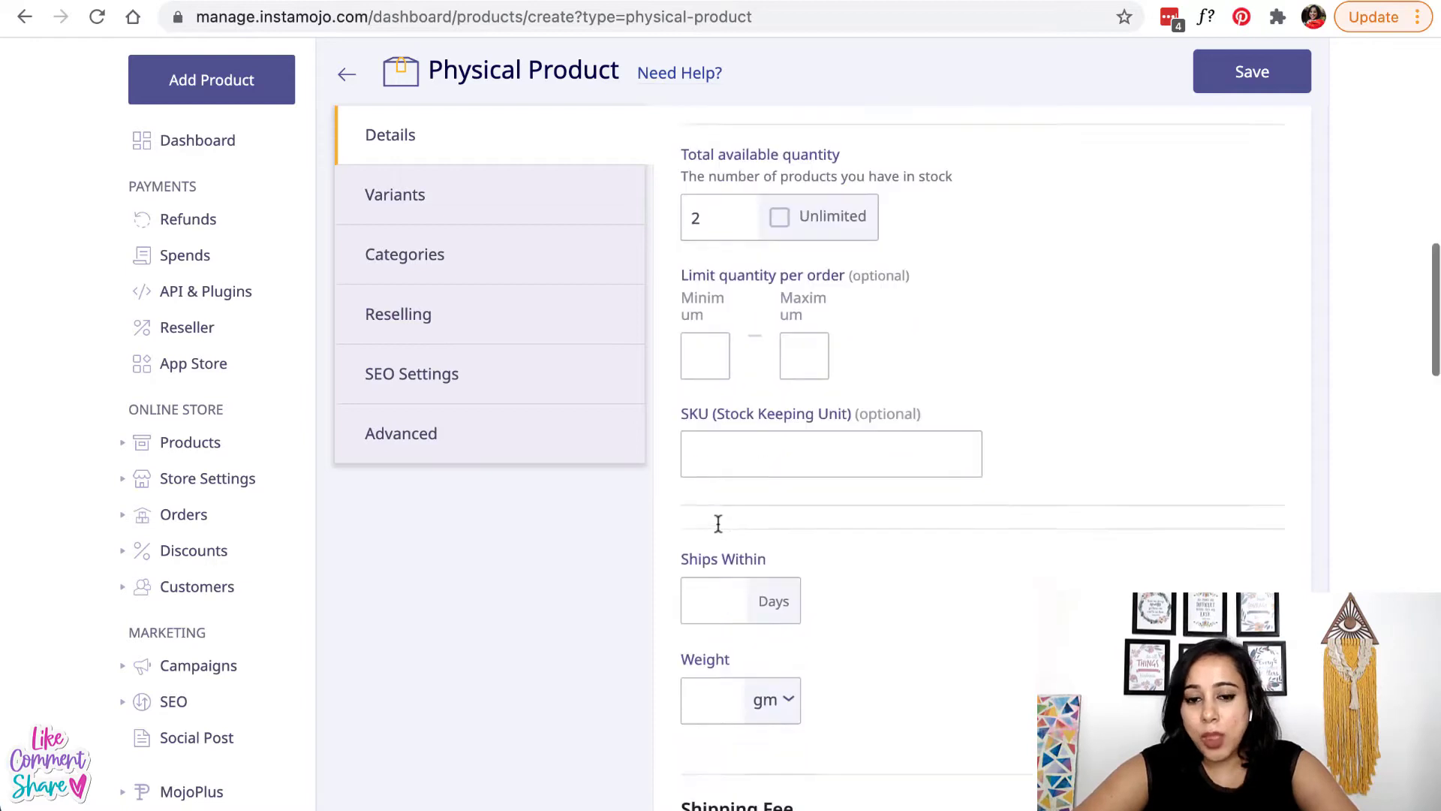
pyautogui.click(698, 348)
pyautogui.click(800, 347)
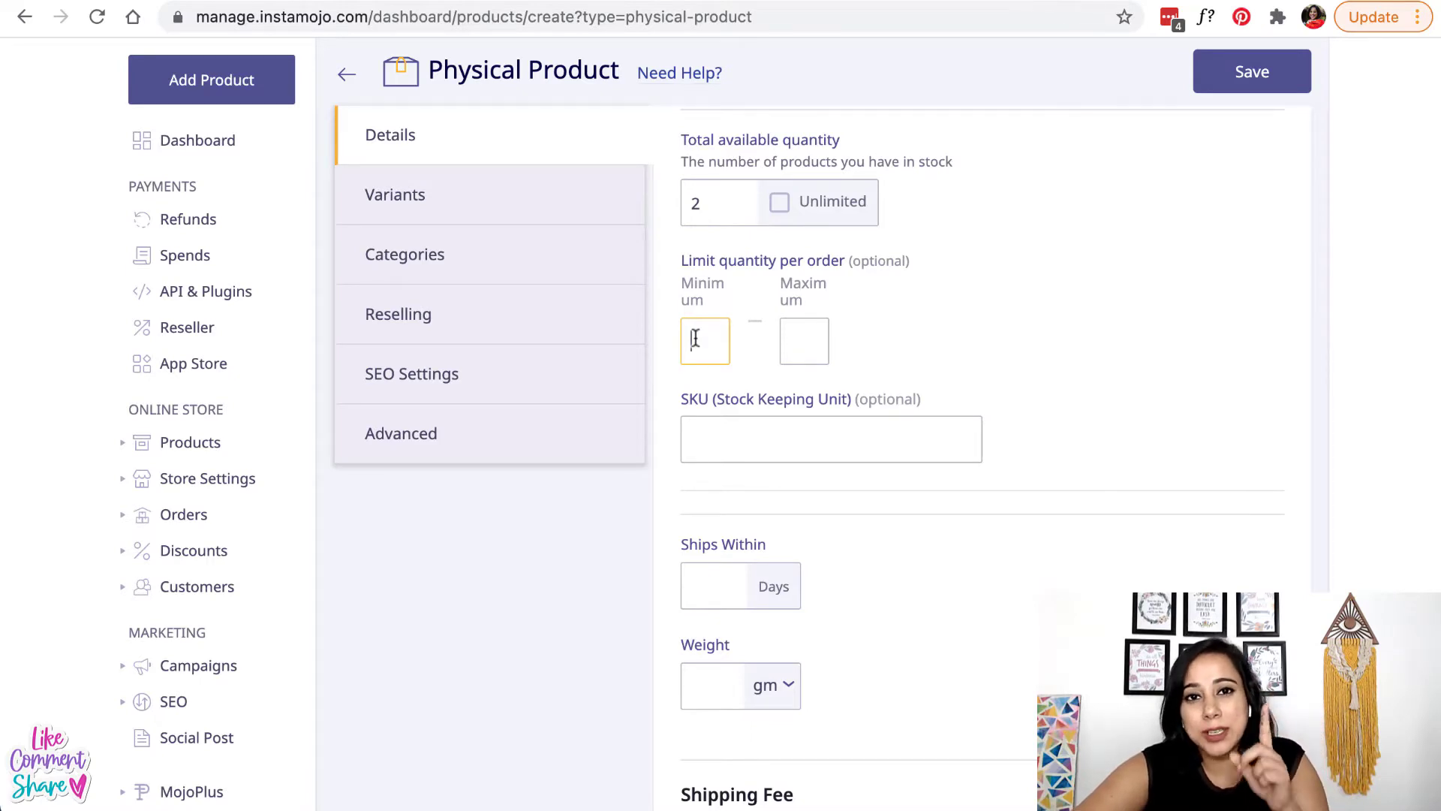
pyautogui.write('0')
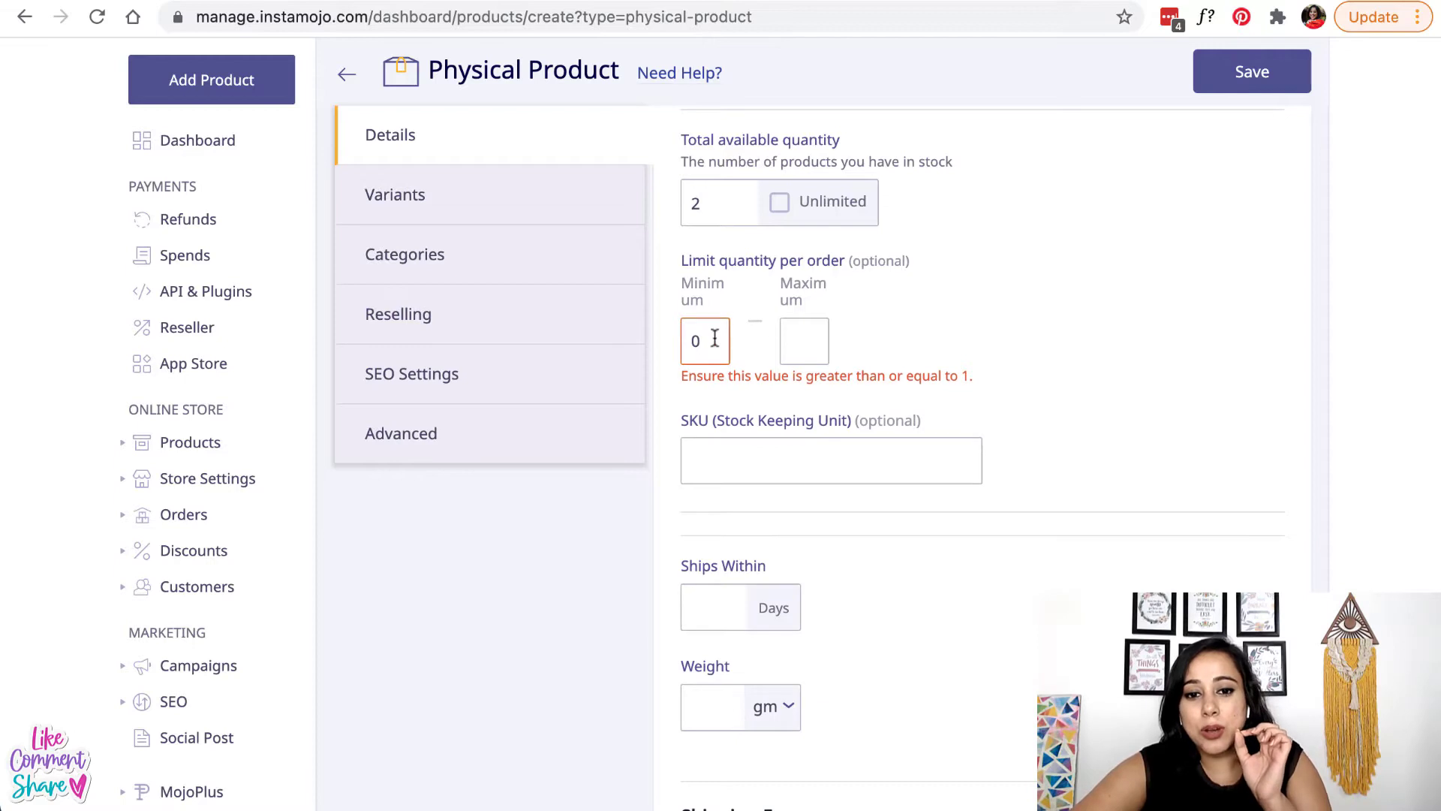
pyautogui.press('BackSpace')
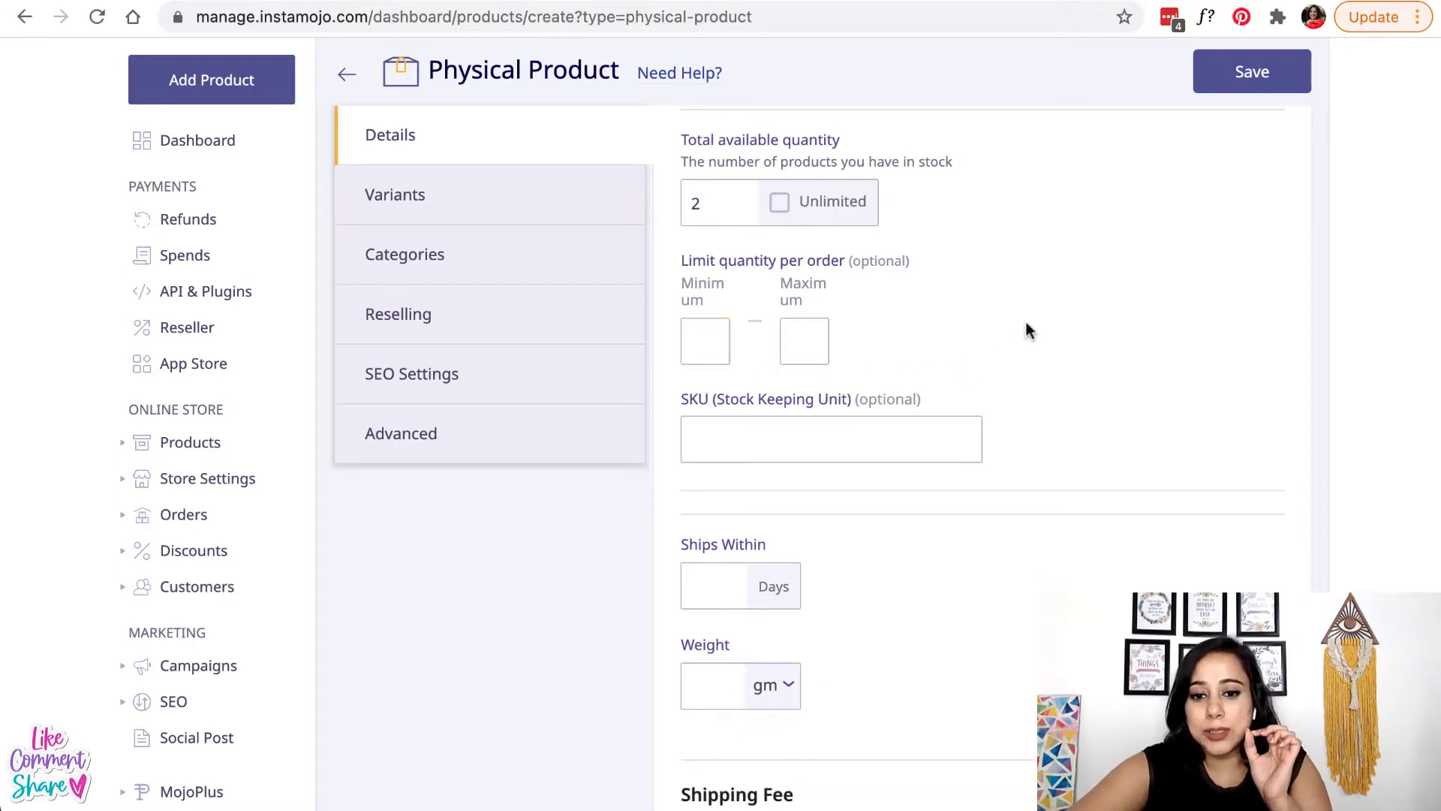
# - Set the product to ship within 5 days and its weight to 20 gm
pyautogui.scroll(-5, 840, 431)
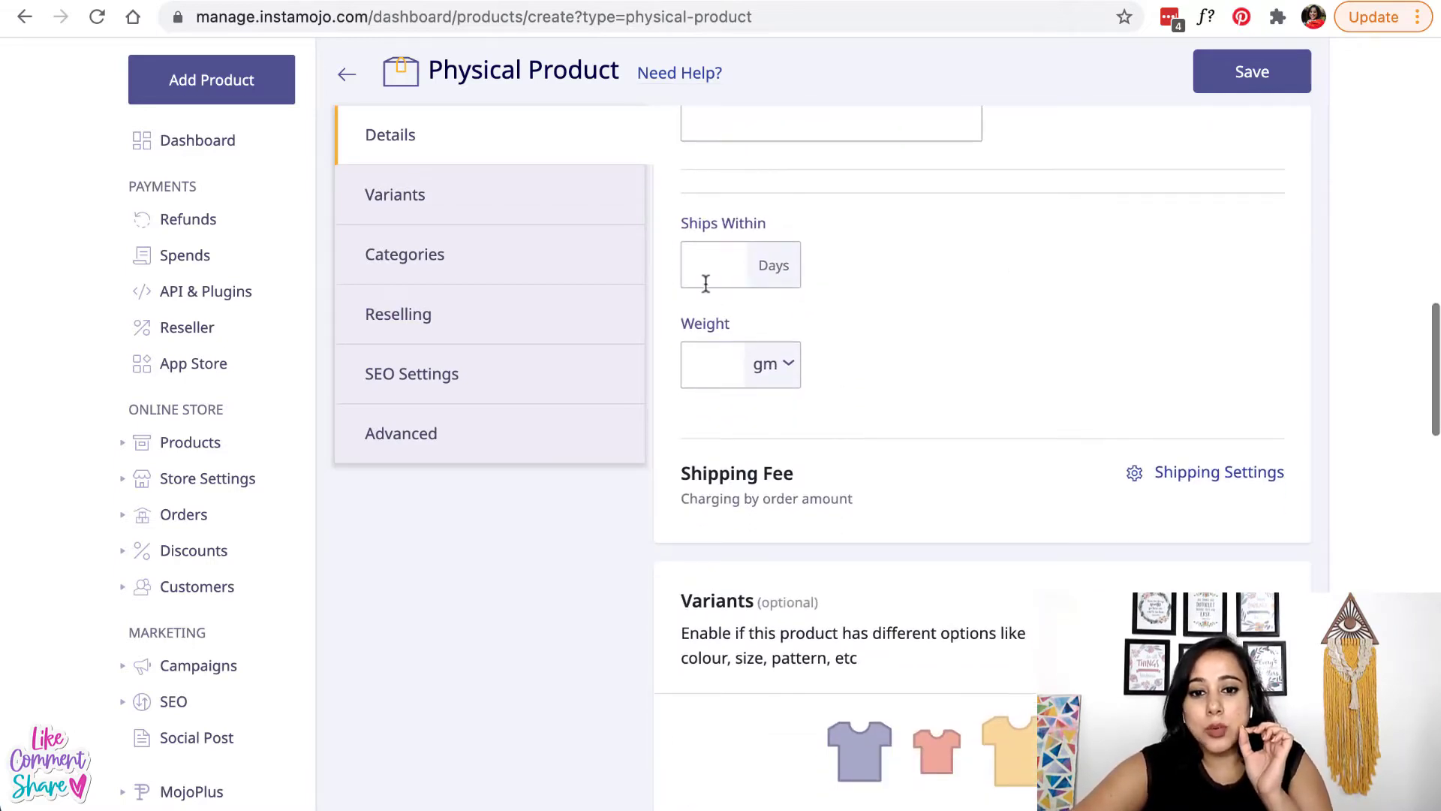
pyautogui.click(706, 276)
pyautogui.write('5')
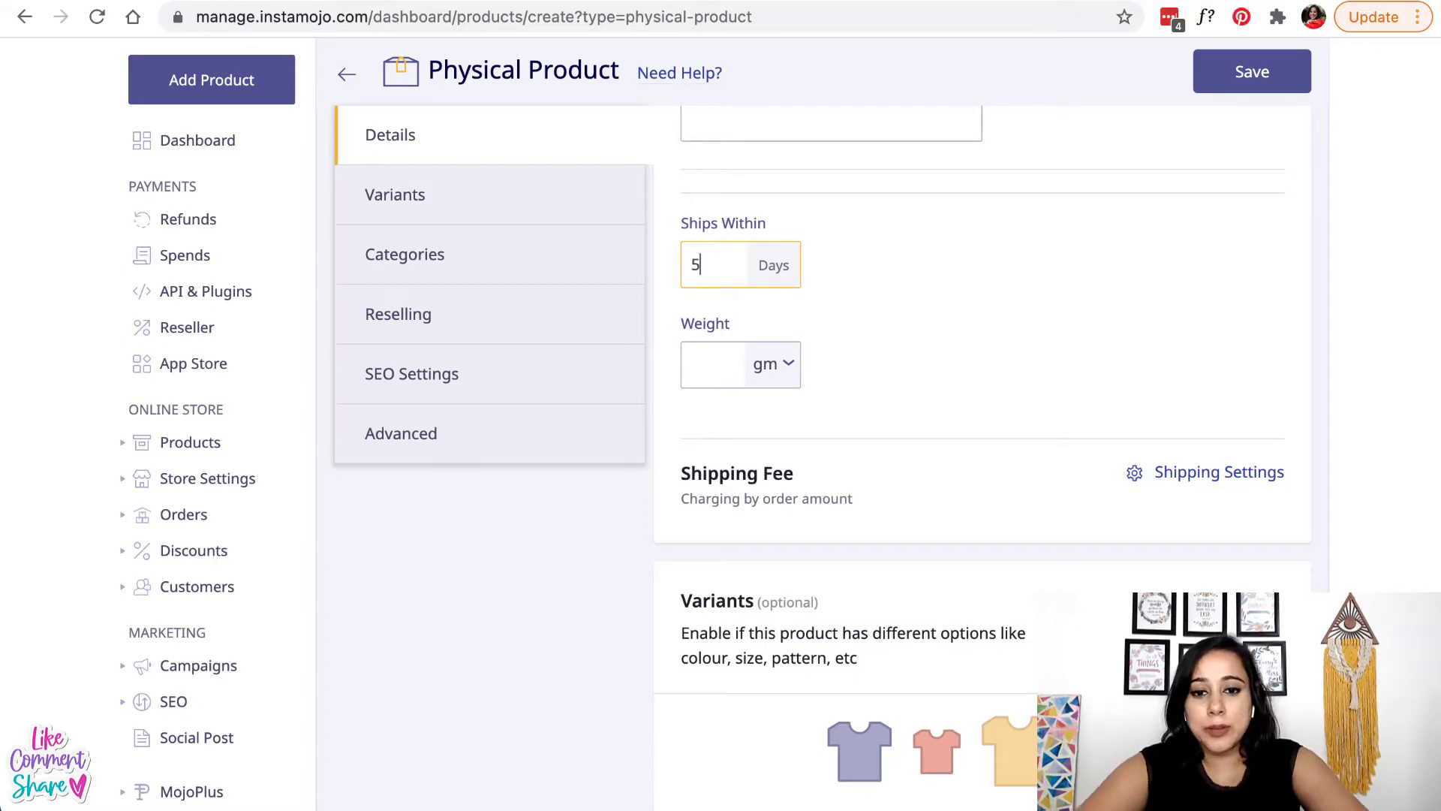
pyautogui.click(692, 368)
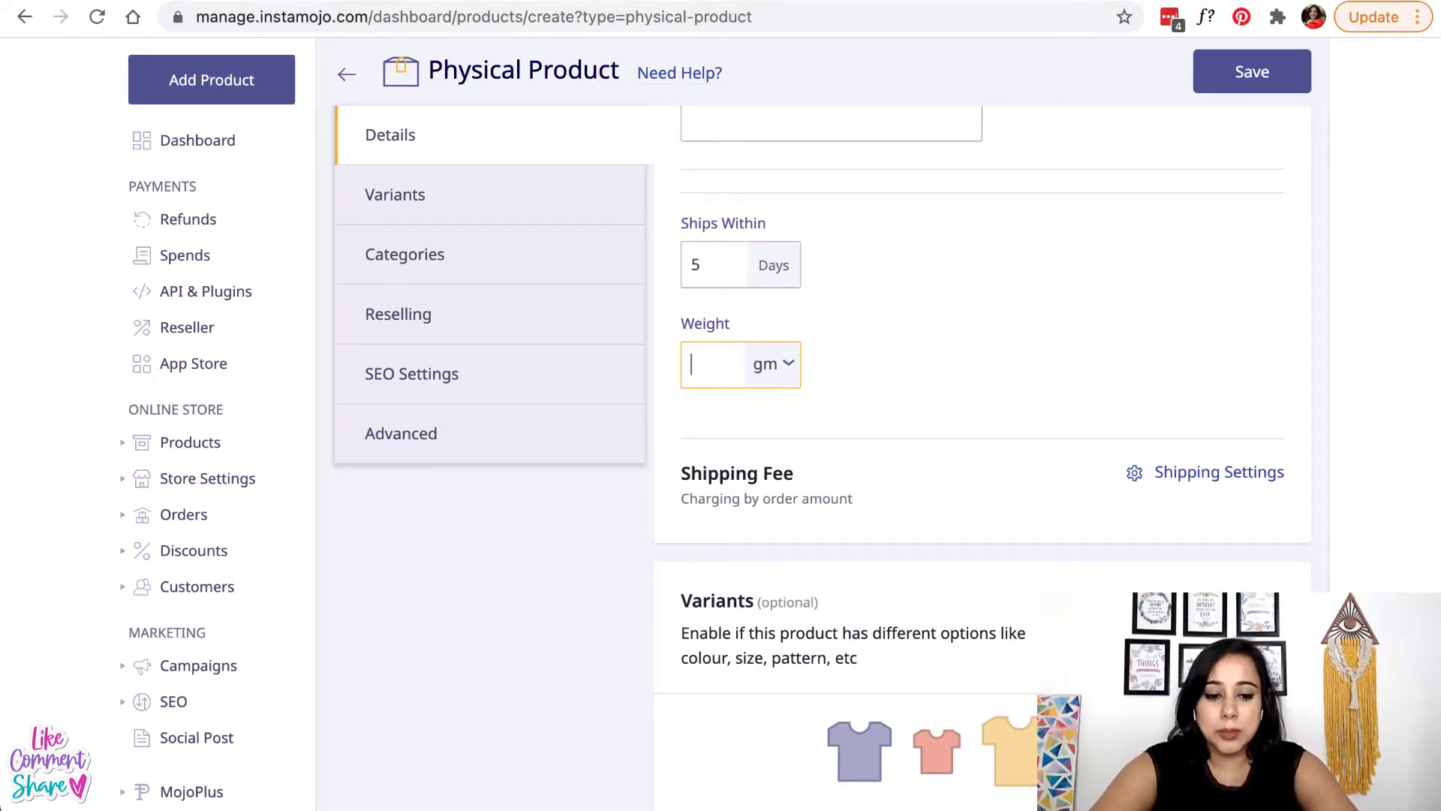
pyautogui.write('20')
# - Begin adding a new category in the product's Categories section
pyautogui.scroll(-1, 903, 367)
pyautogui.scroll(-1, 903, 377)
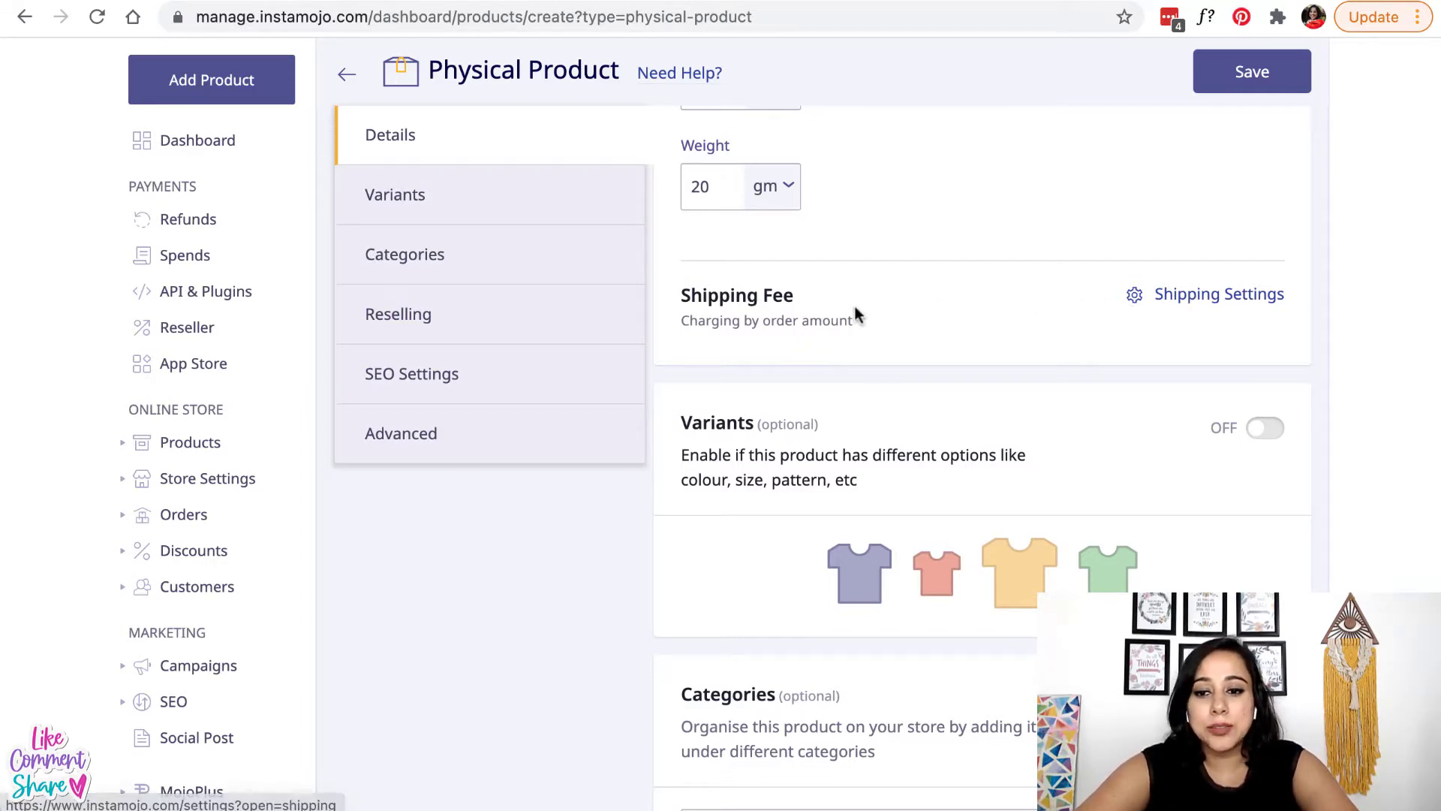
pyautogui.scroll(-1, 855, 311)
pyautogui.scroll(-1, 856, 314)
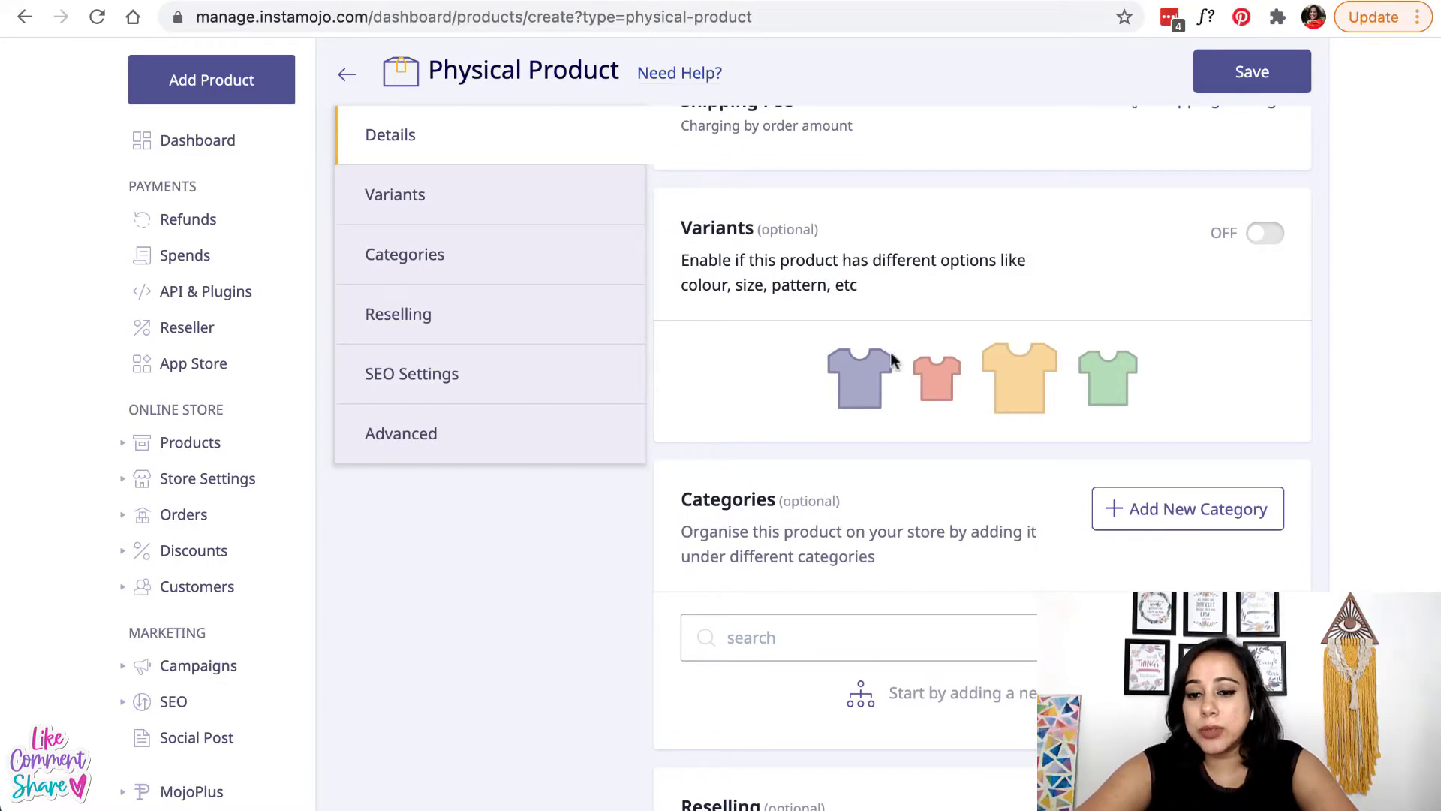
pyautogui.scroll(-3, 857, 364)
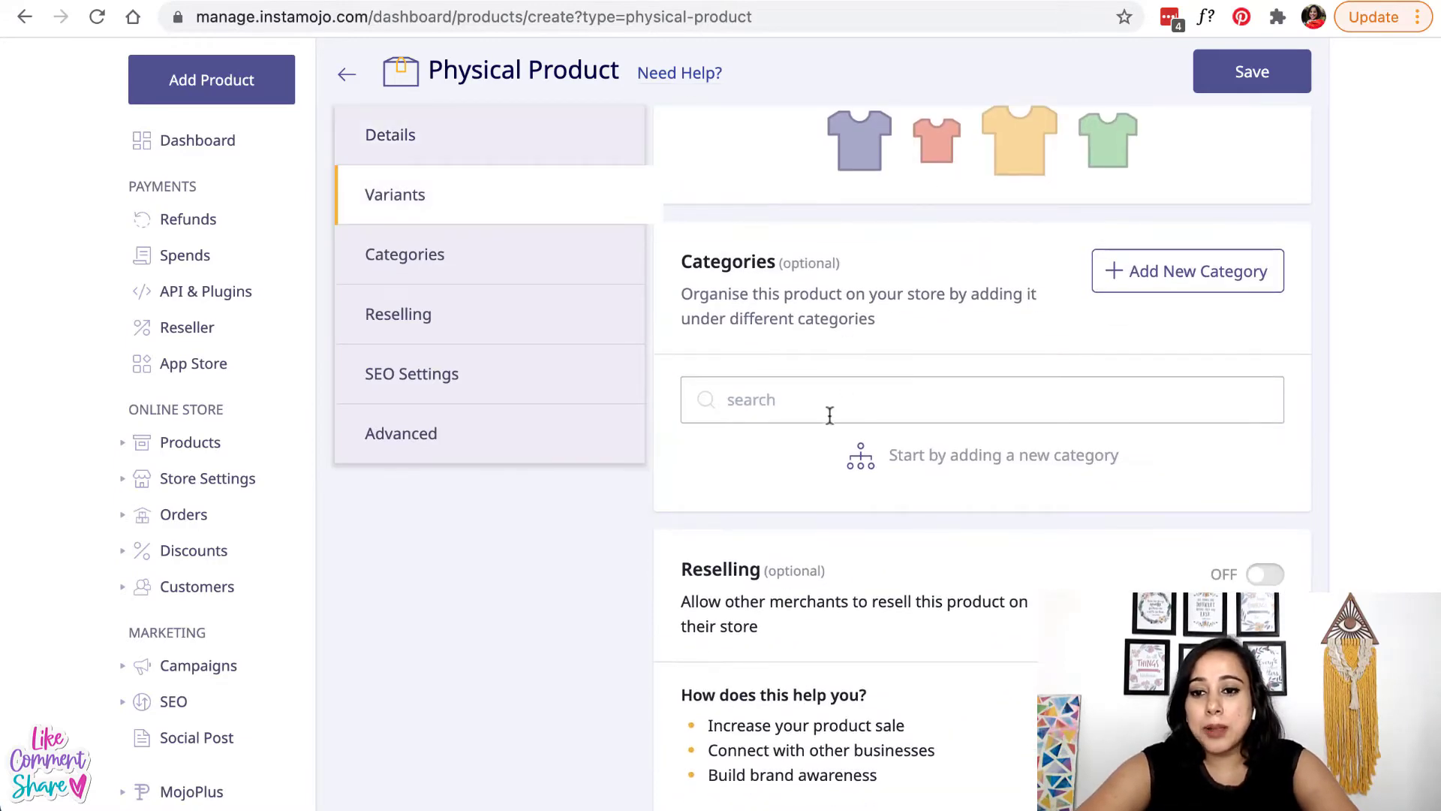
pyautogui.click(1178, 273)
pyautogui.click(708, 237)
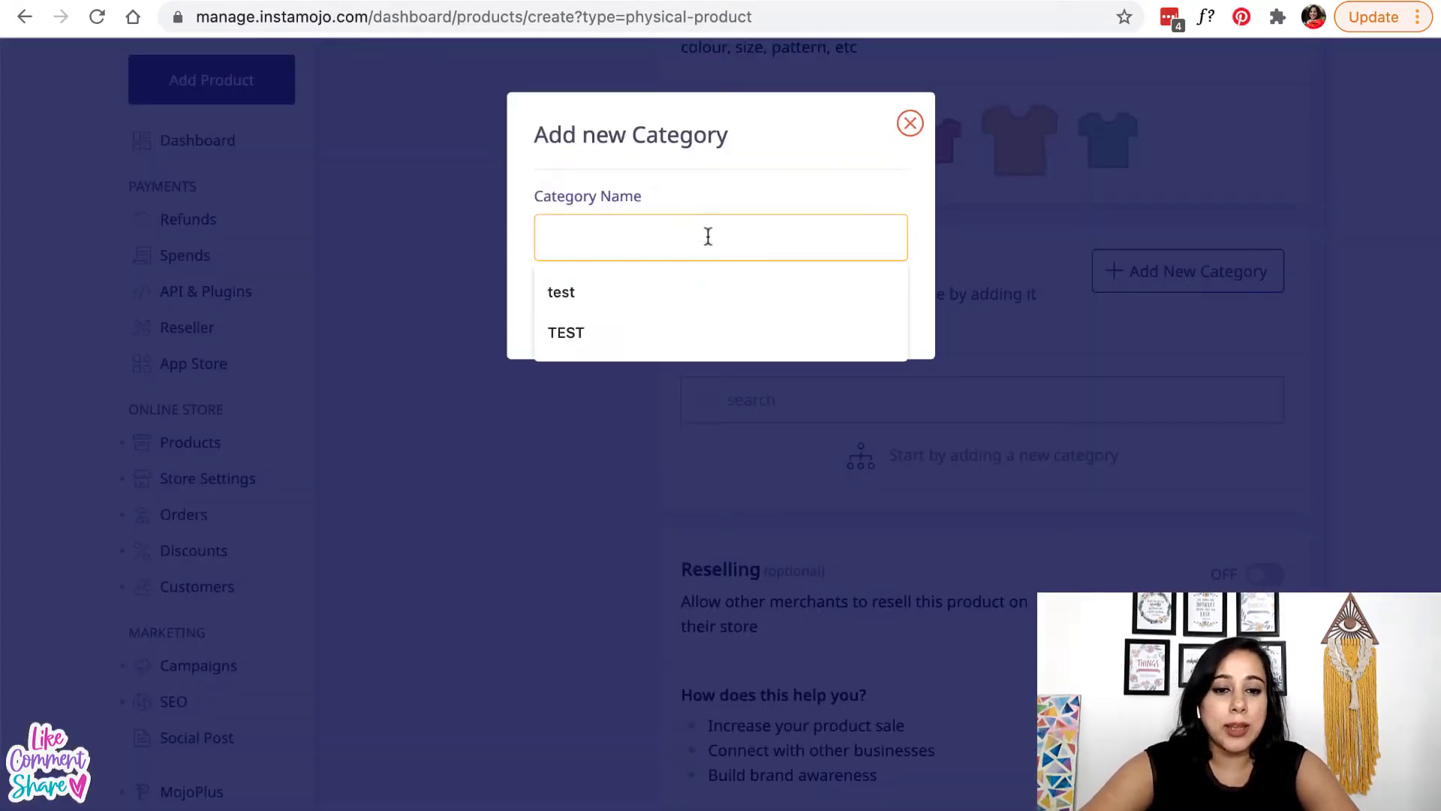
pyautogui.write('Dog')
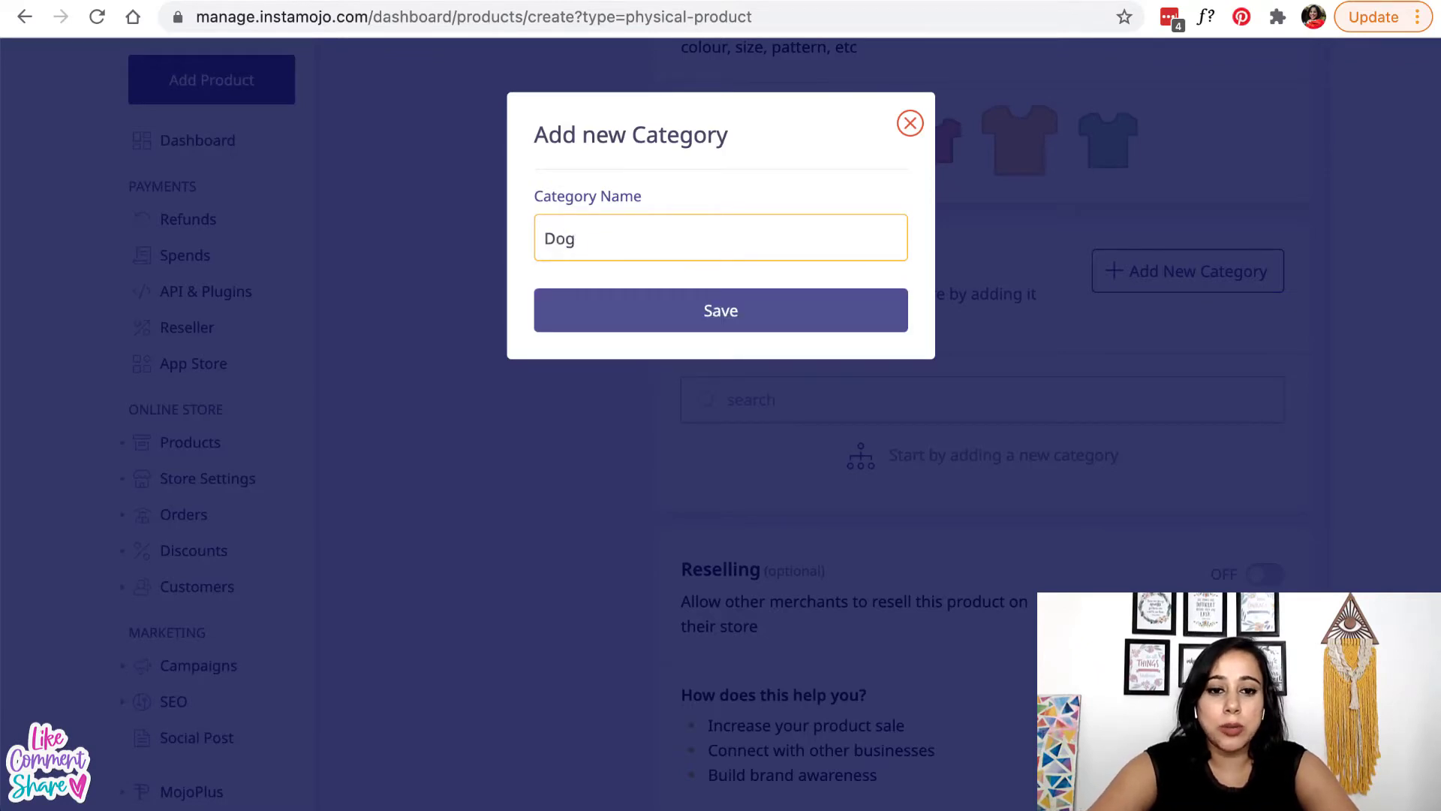
pyautogui.press('BackSpace')
pyautogui.press('BackSpace')
pyautogui.press('BackSpace')
# - Name the new category Pet Accessories with the spelling corrected, save it, and assign the product to it
pyautogui.rightClick(620, 235)
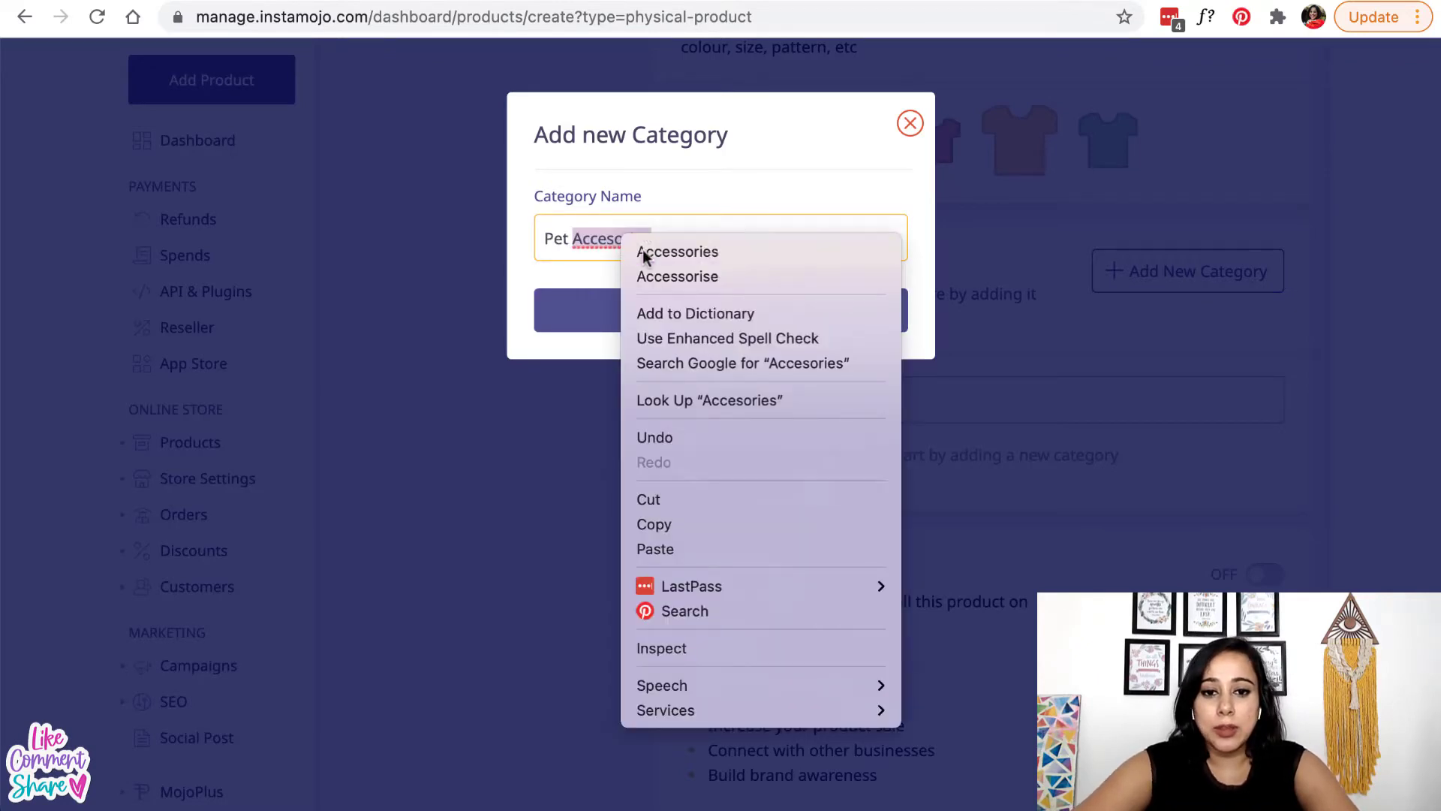
pyautogui.click(645, 252)
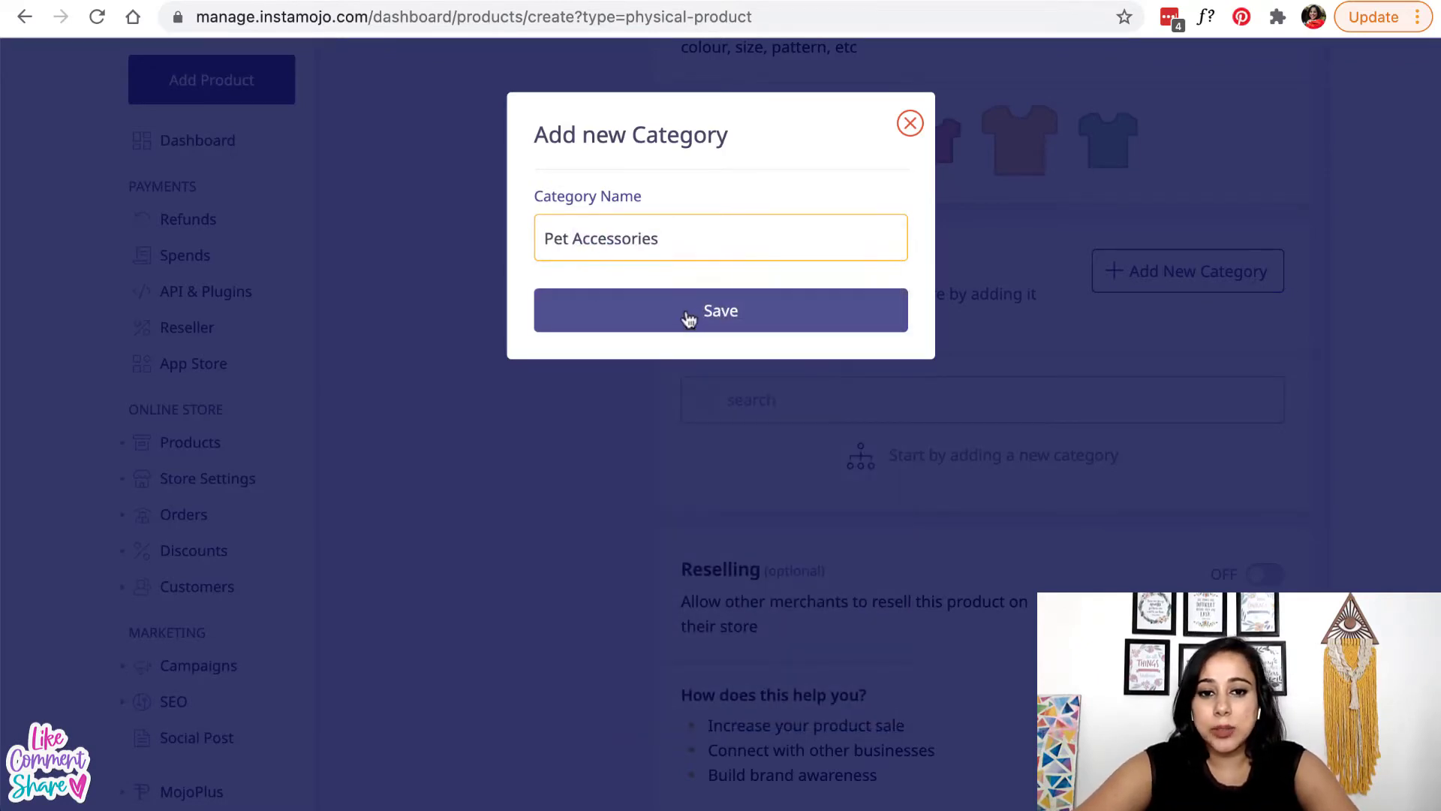
pyautogui.click(686, 314)
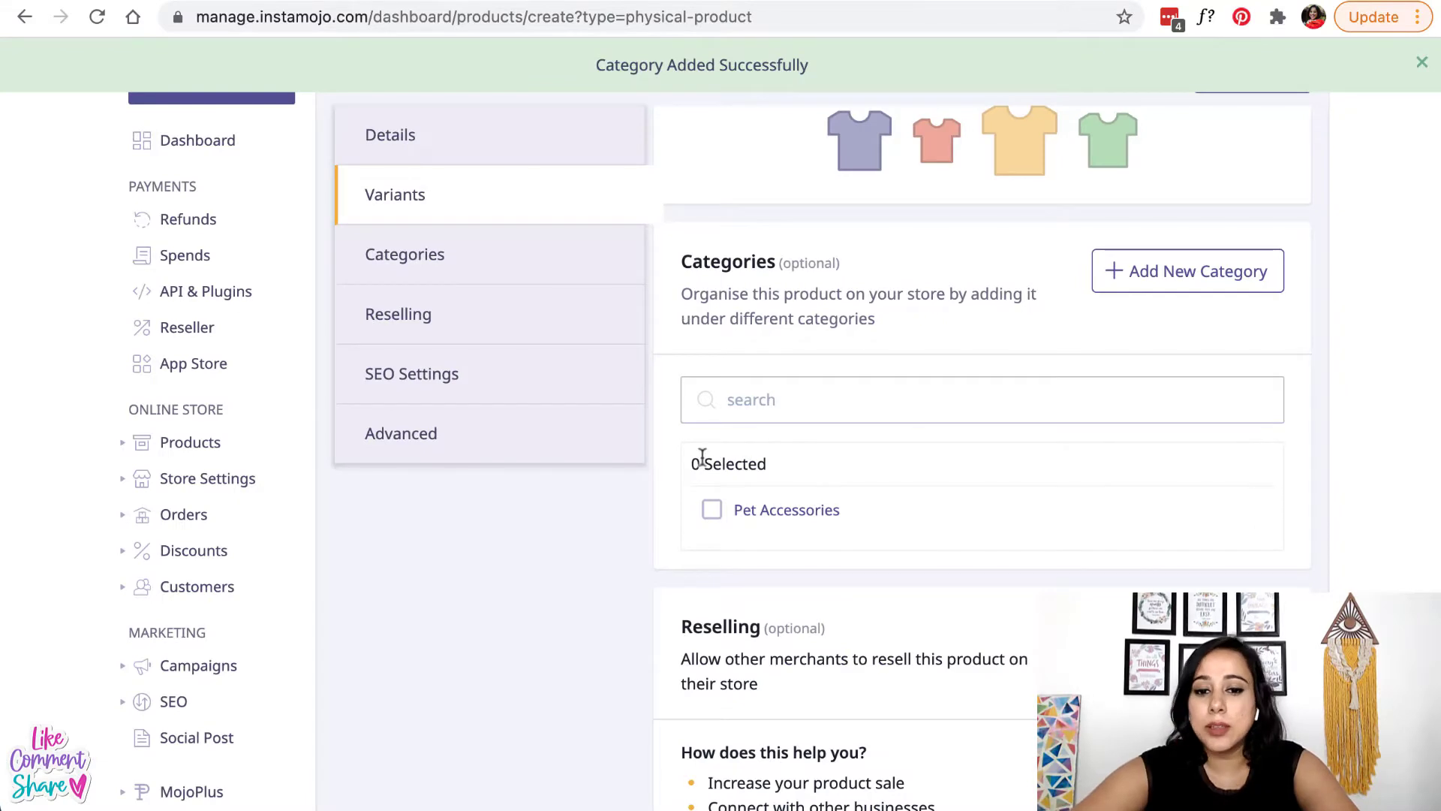
pyautogui.click(707, 510)
# - Set the product's SEO title tag to "Dog Bow Collar", leaving reselling off
pyautogui.scroll(-3, 881, 631)
pyautogui.scroll(-3, 880, 629)
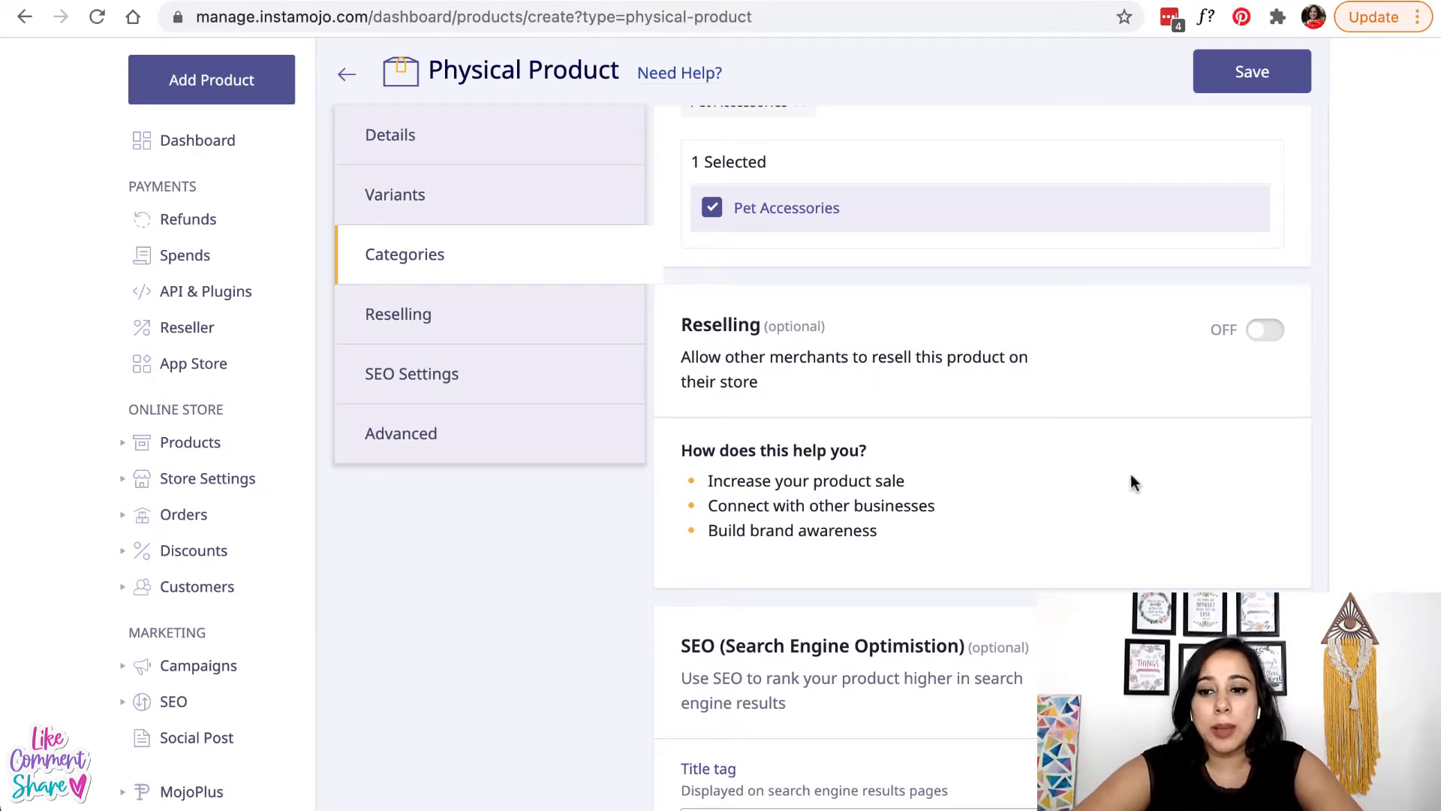
pyautogui.scroll(-6, 1115, 492)
pyautogui.scroll(-2, 1112, 502)
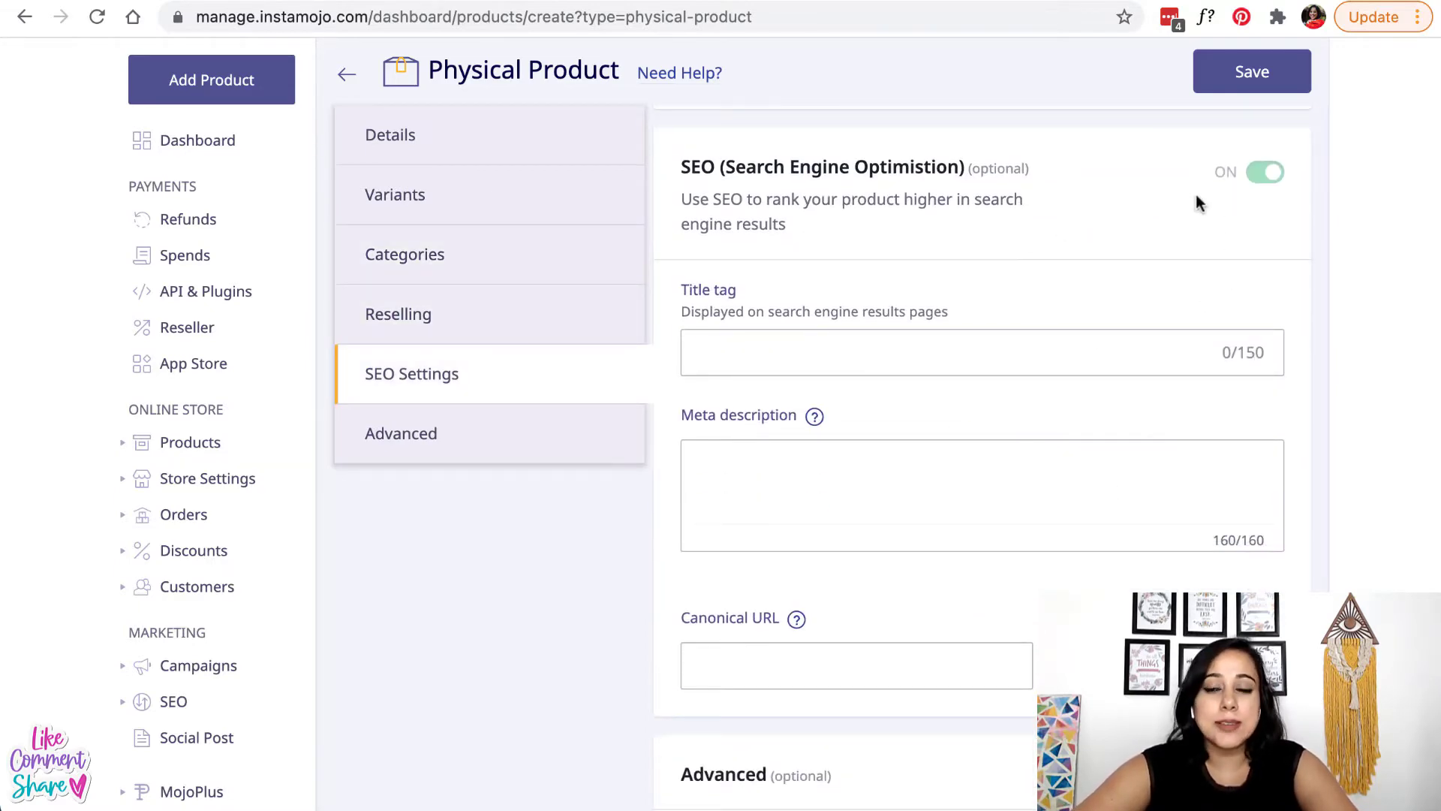
pyautogui.click(930, 358)
pyautogui.write('Dog')
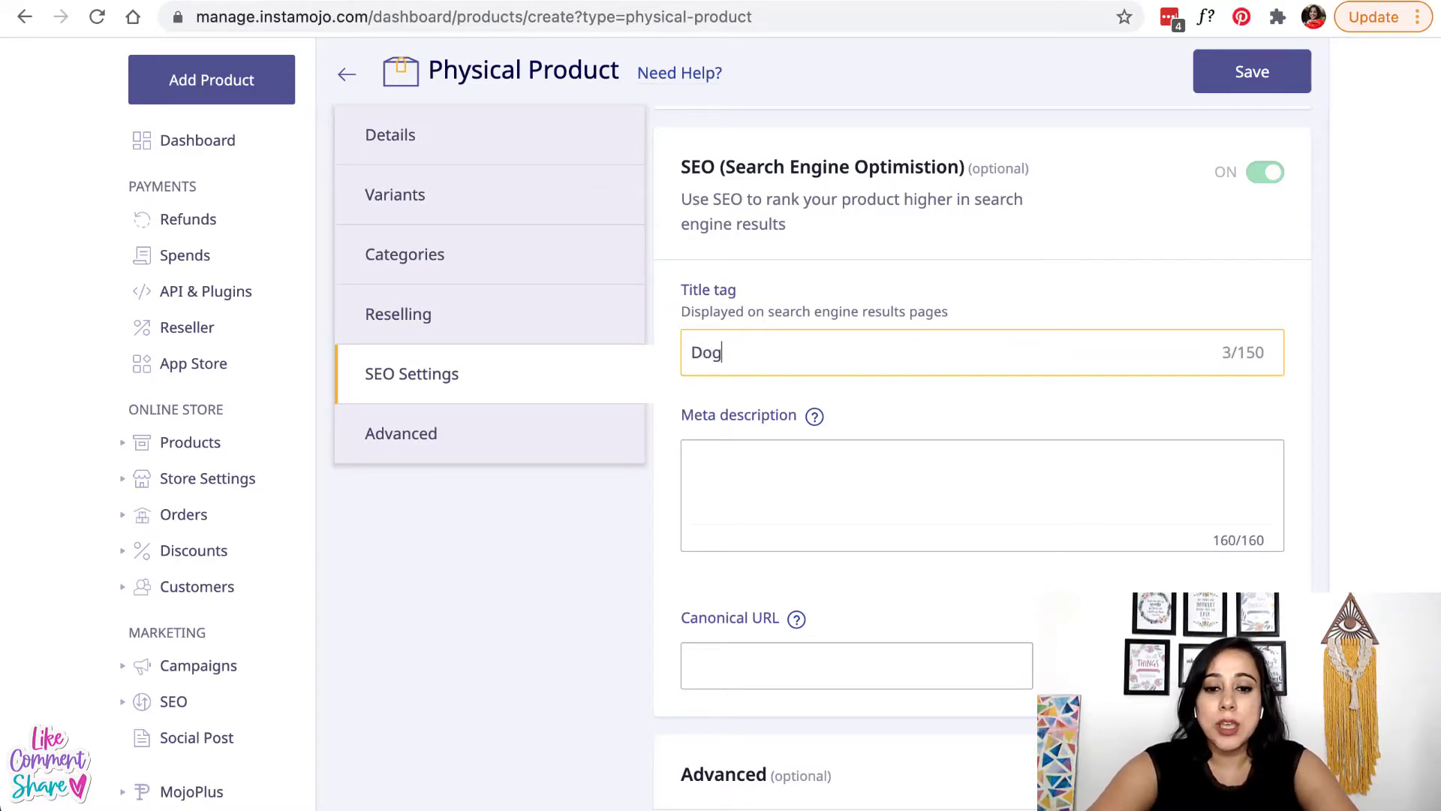
pyautogui.write(' Bow Collar')
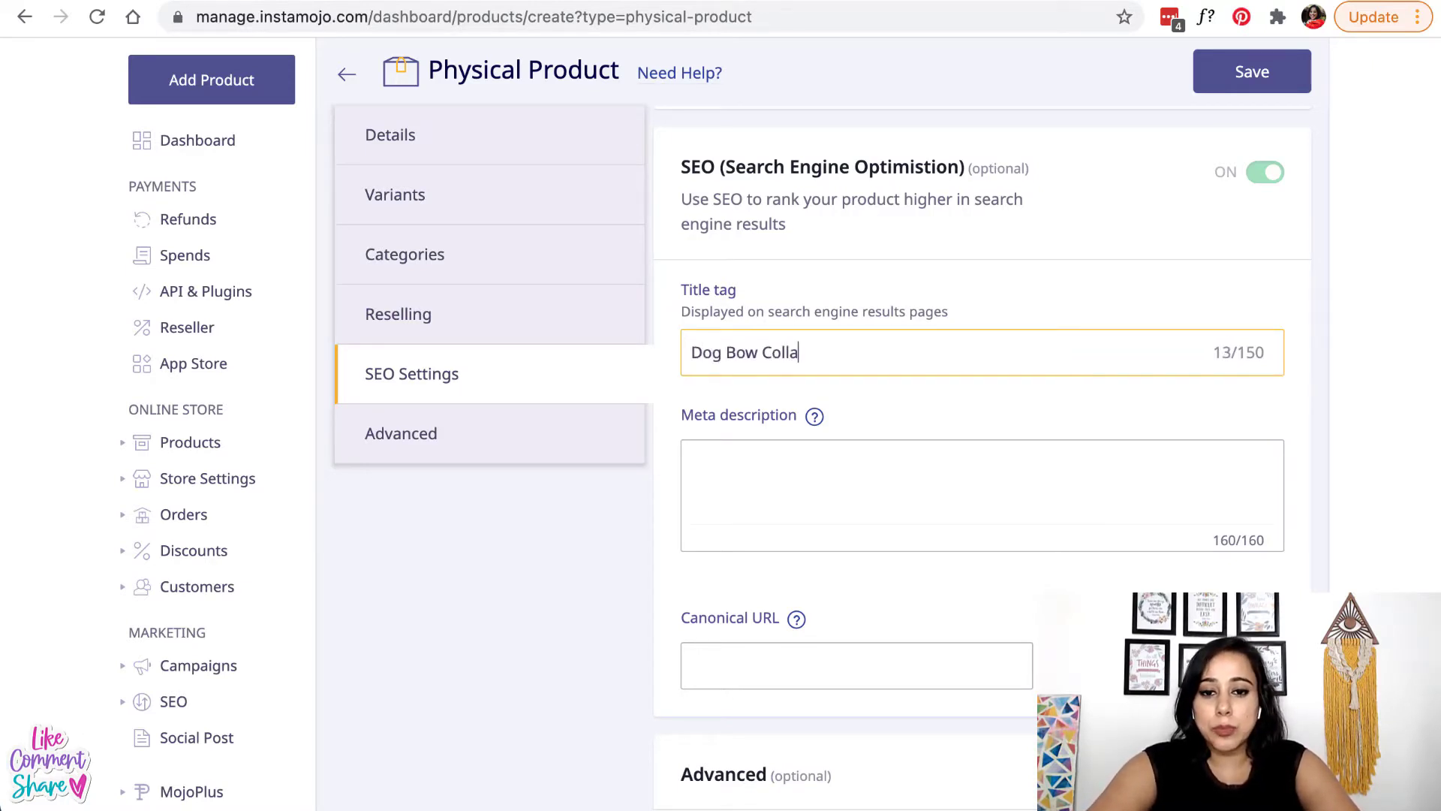
# - Enter "handmade collar for your dog" as the product's SEO meta description
pyautogui.click(961, 473)
pyautogui.scroll(-3, 962, 474)
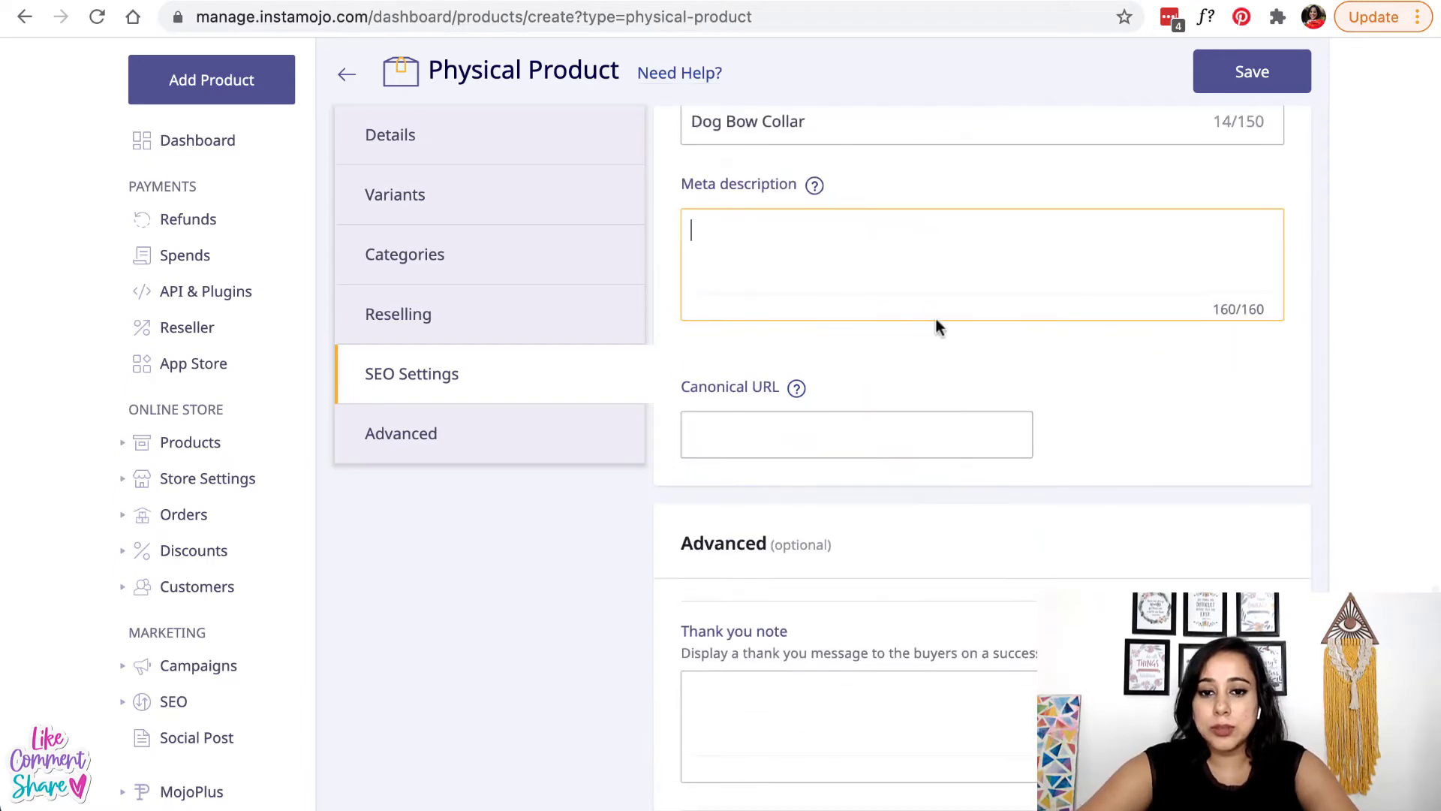
pyautogui.write('handmade ')
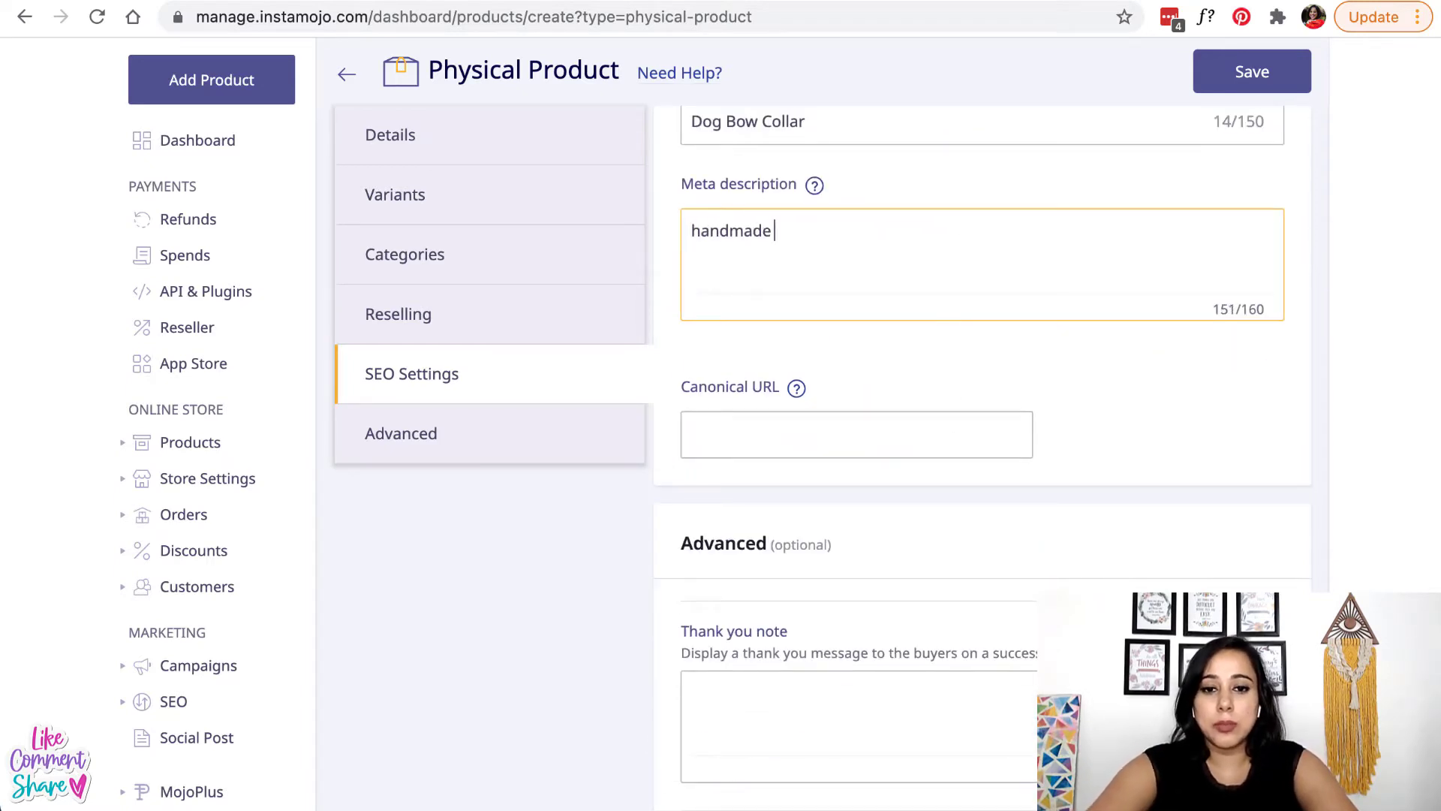
pyautogui.write('collar for your dog')
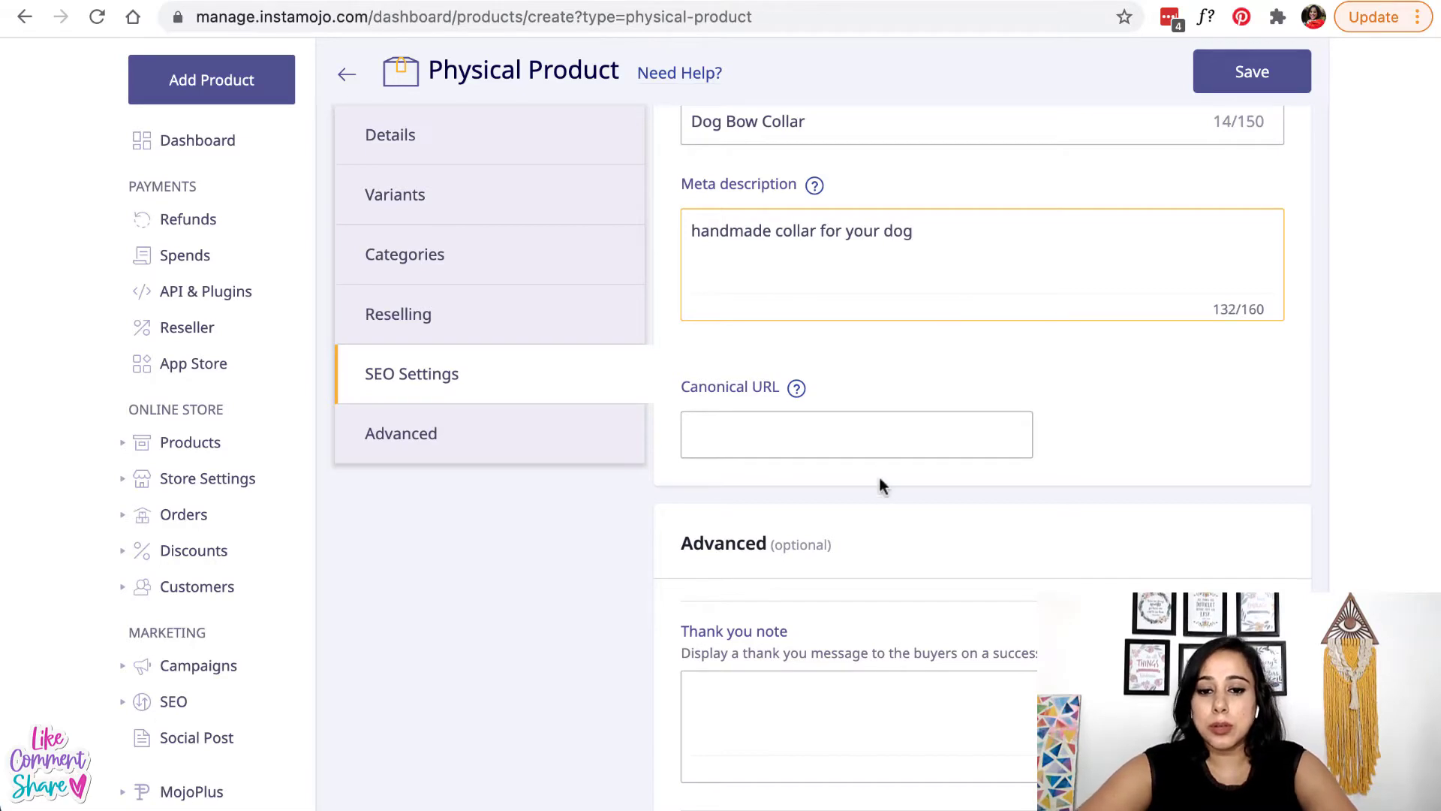
# - Write the buyers' thank-you note "Thank you for your purchase . Your order will be shipped in 5 days."
pyautogui.scroll(-3, 881, 479)
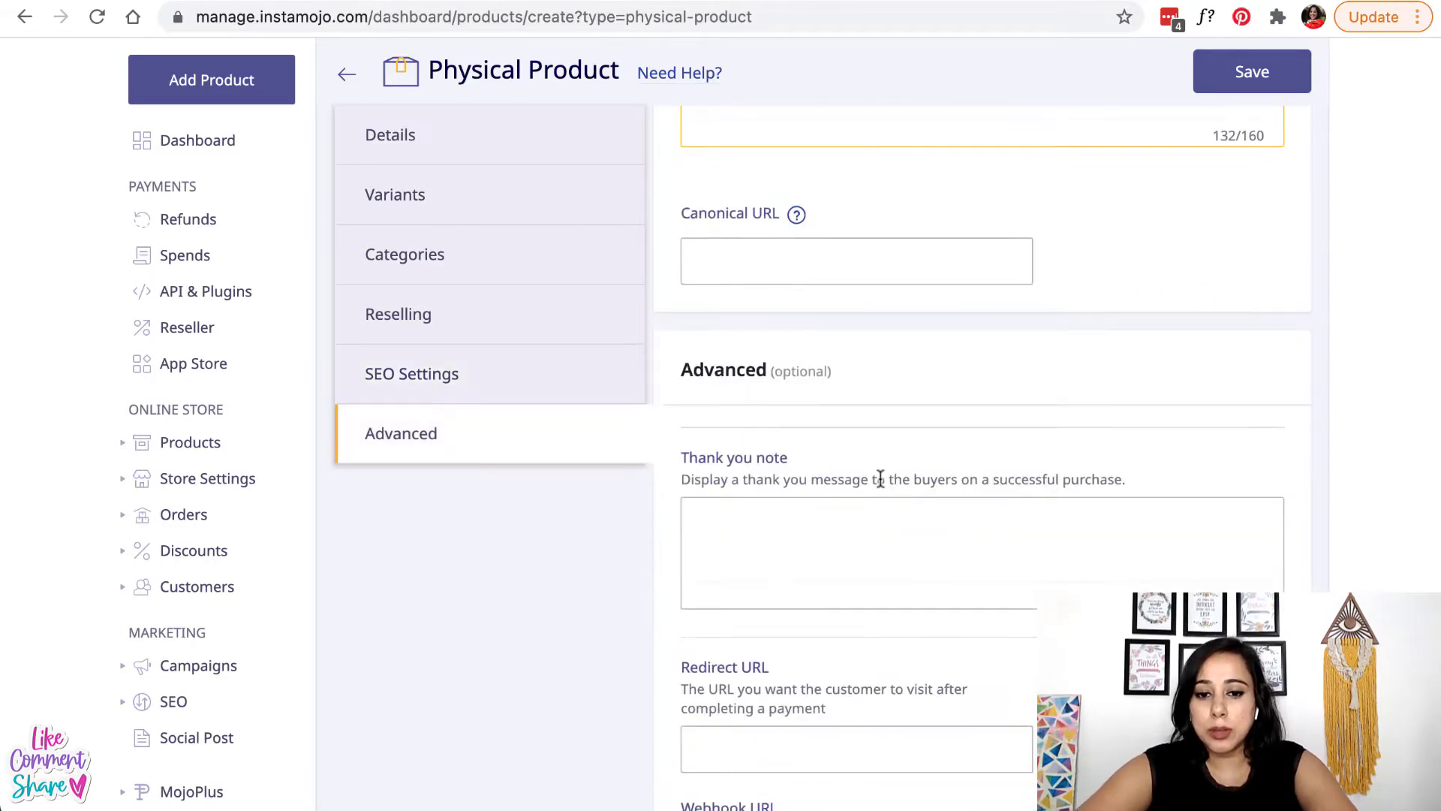
pyautogui.click(875, 547)
pyautogui.scroll(-2, 875, 547)
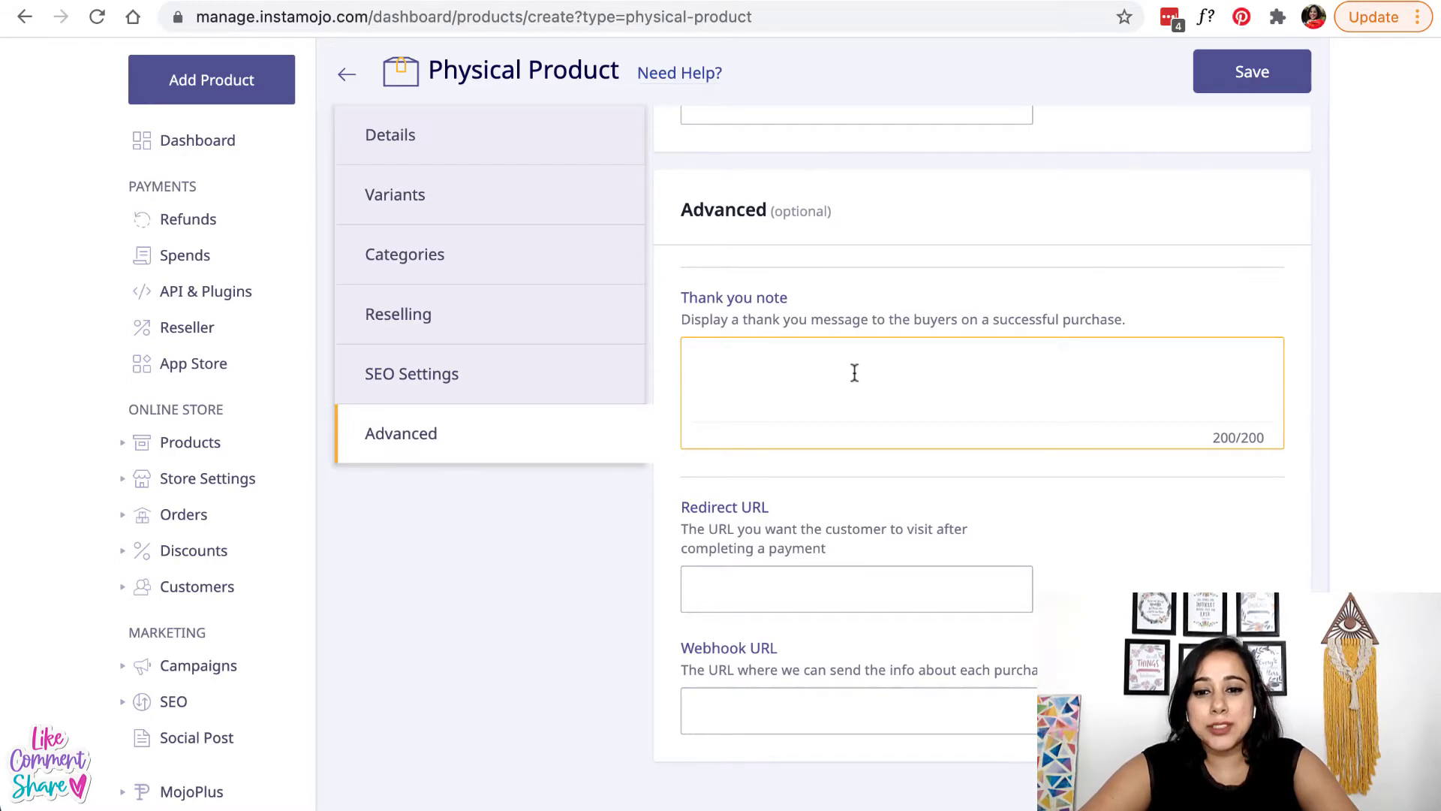
pyautogui.write('Thank')
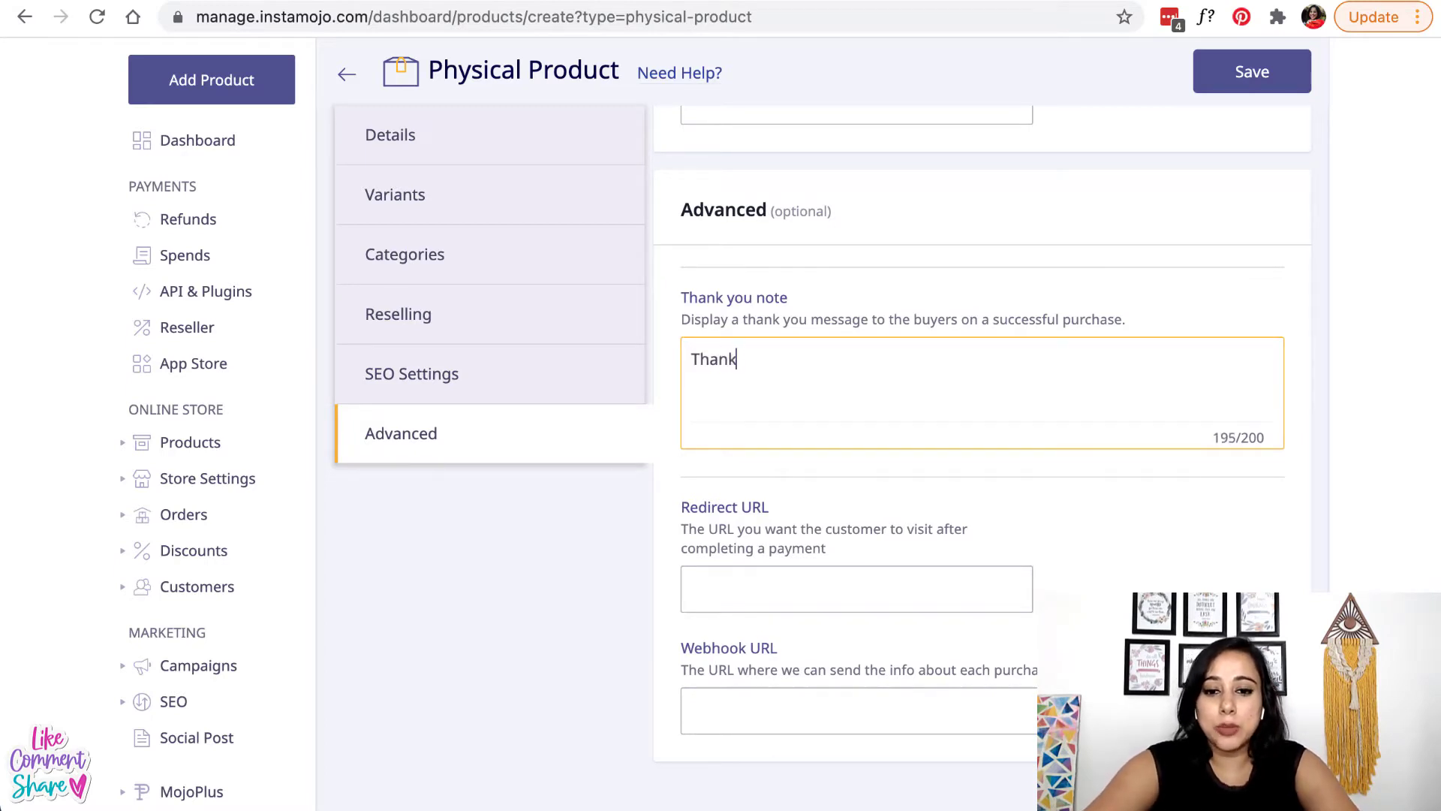
pyautogui.write(' you for your pu')
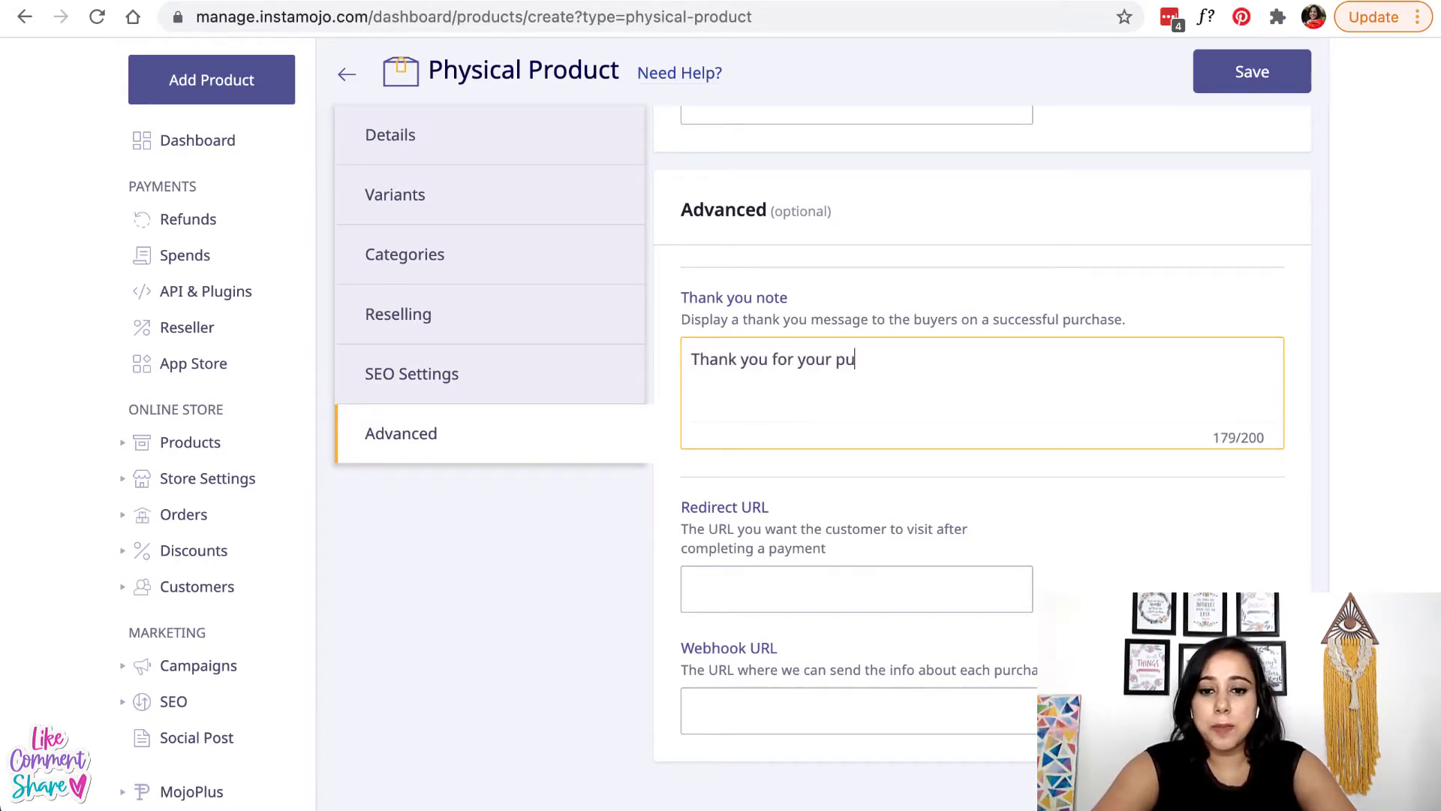
pyautogui.write('rchase . ')
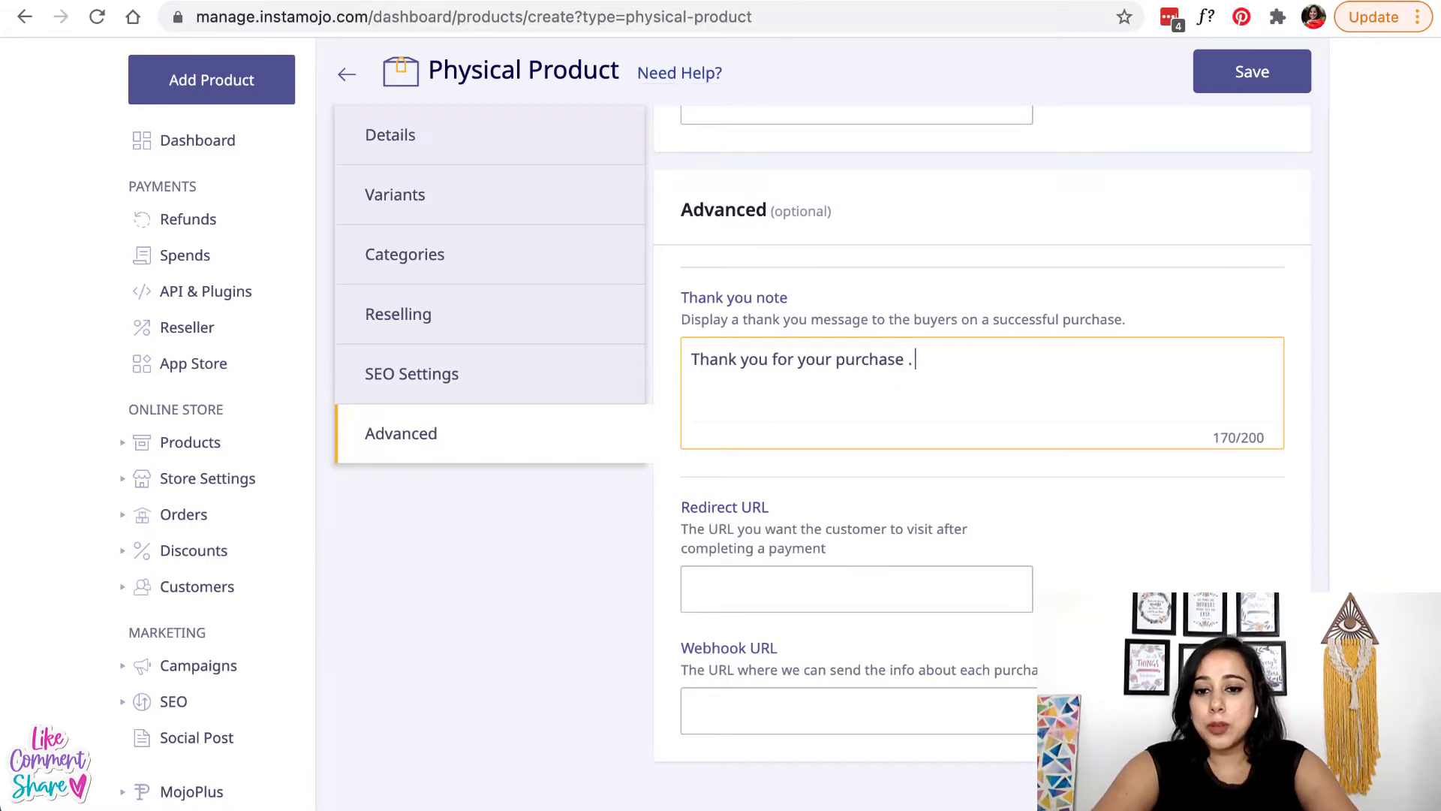
pyautogui.write('Your order will b')
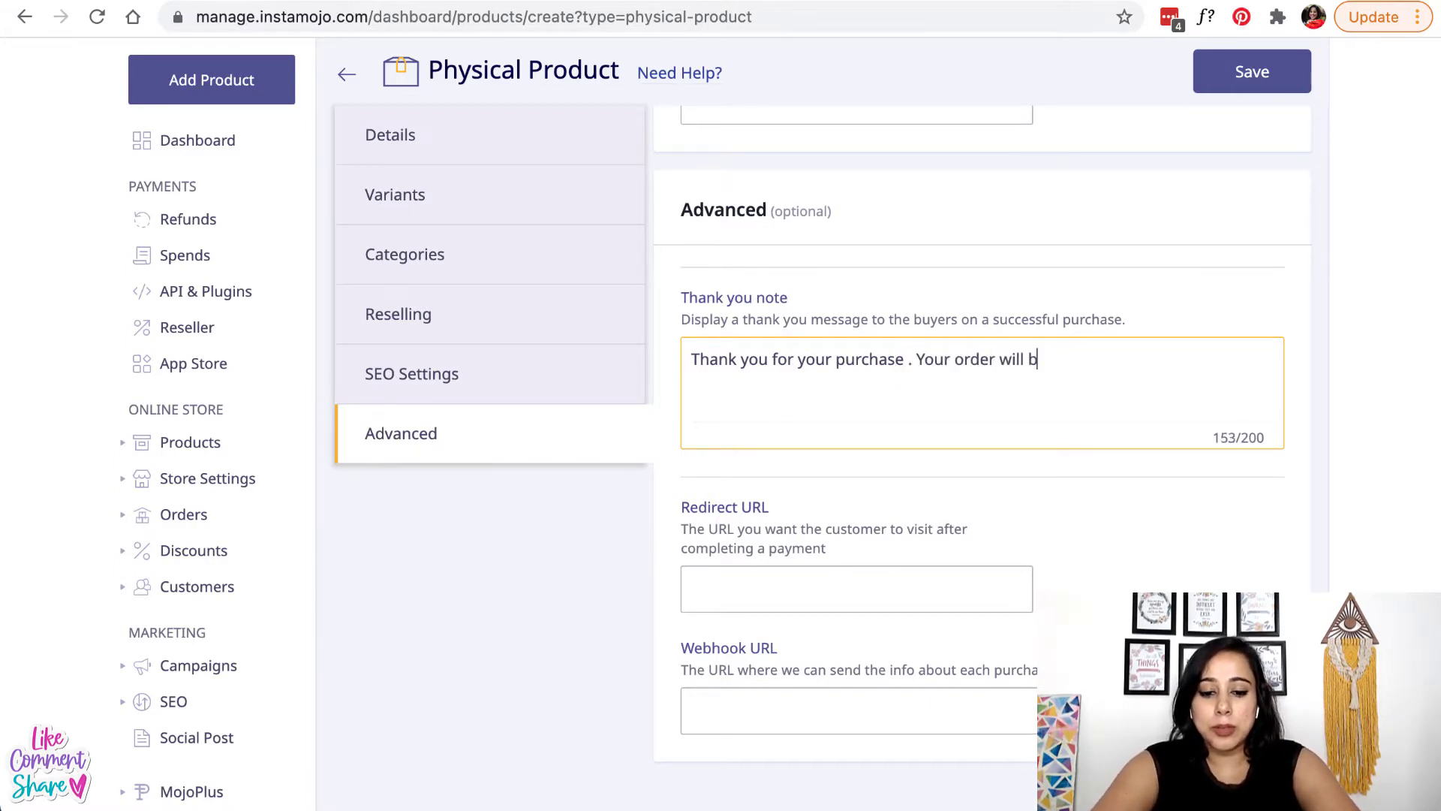
pyautogui.write('e shipped in 5 days.')
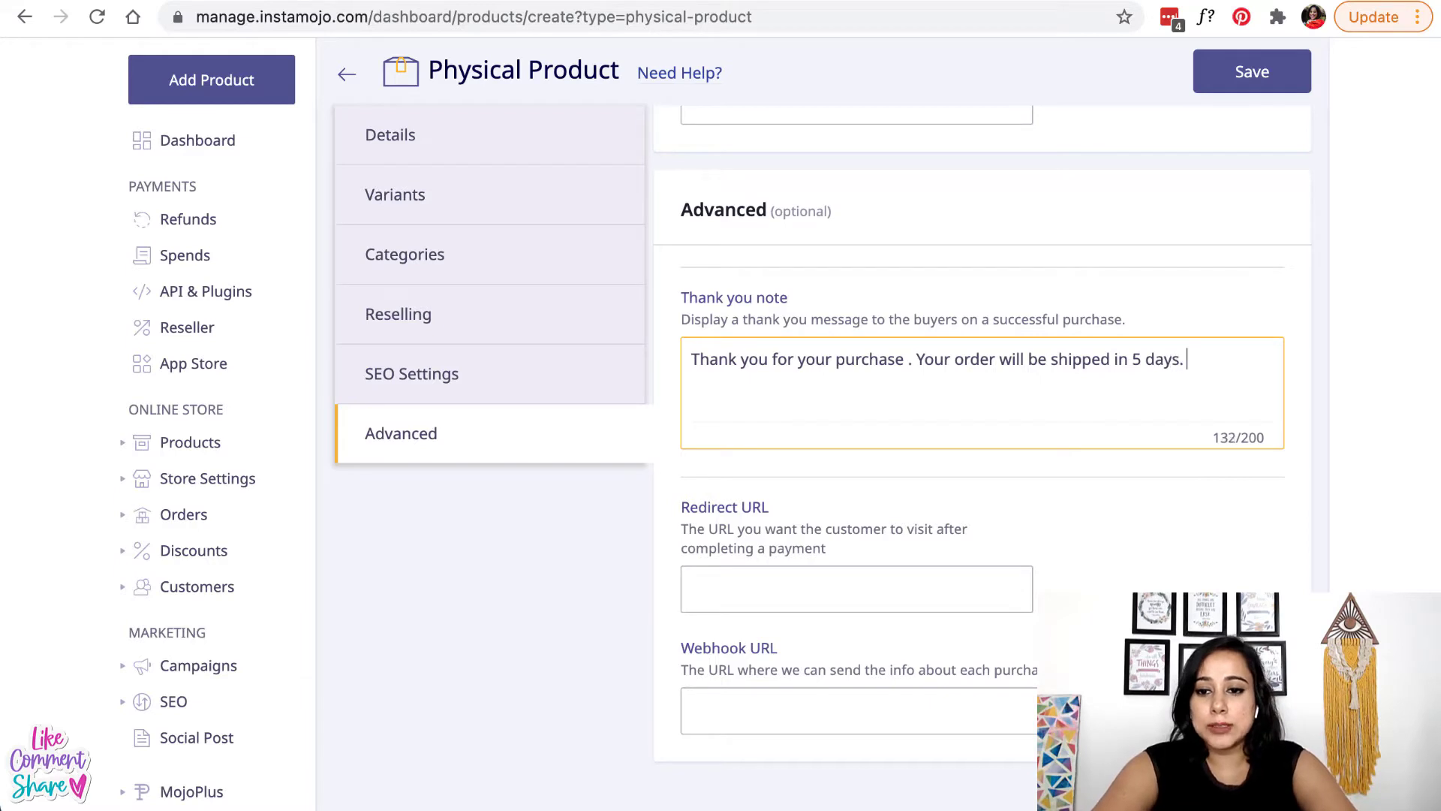
pyautogui.press('Return')
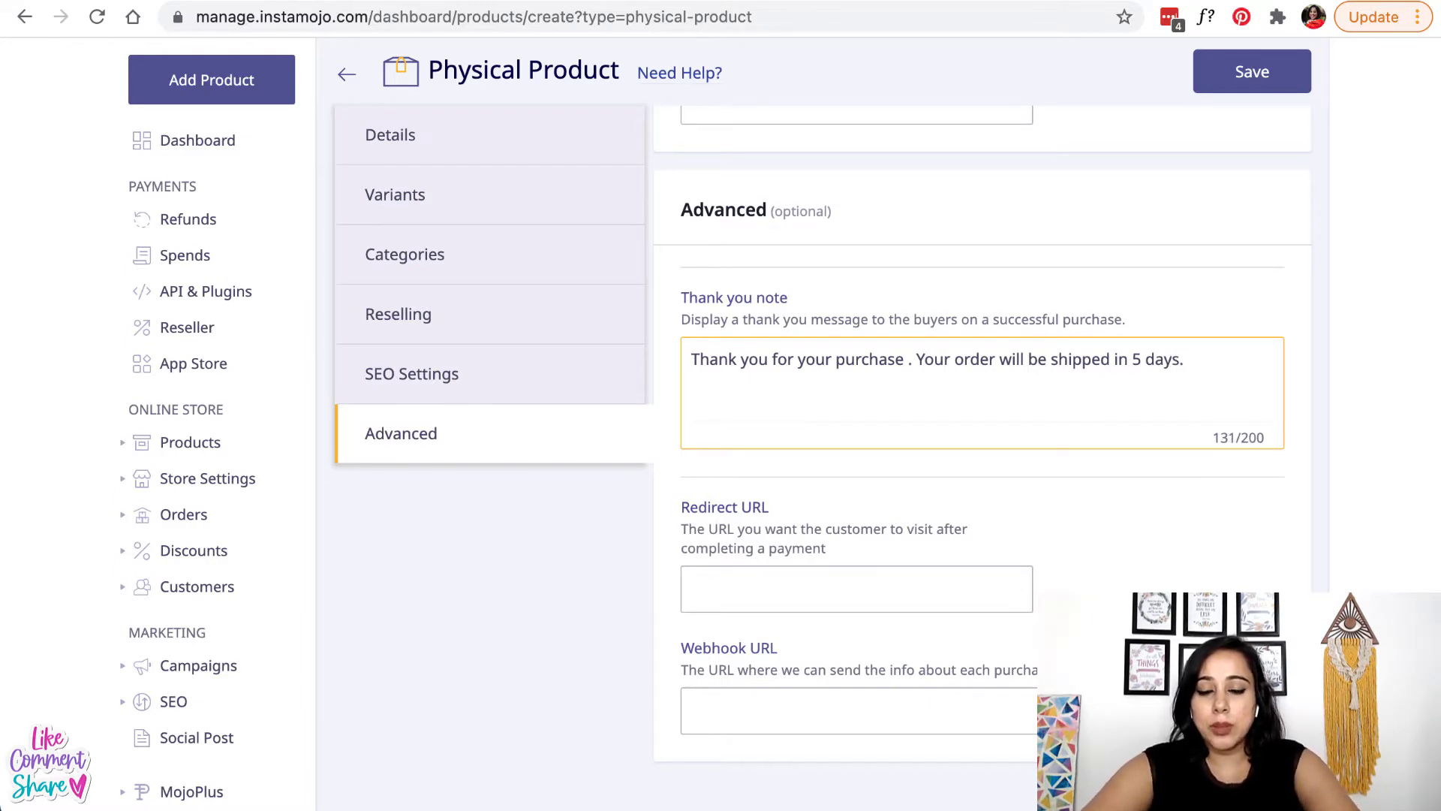
# - Leave the redirect and webhook URLs empty and save the Dog Bow Collar product
pyautogui.scroll(-3, 887, 448)
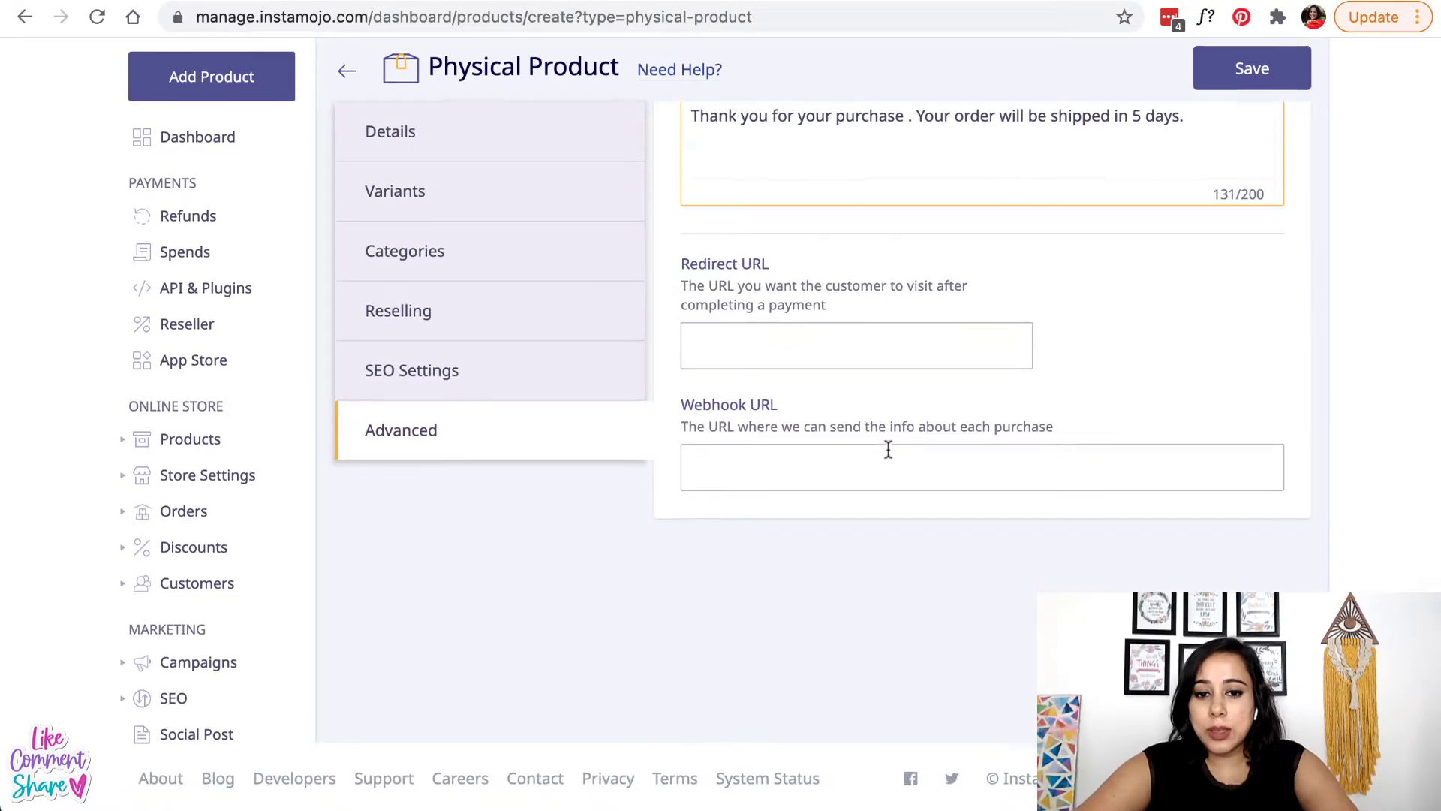
pyautogui.scroll(20, 888, 448)
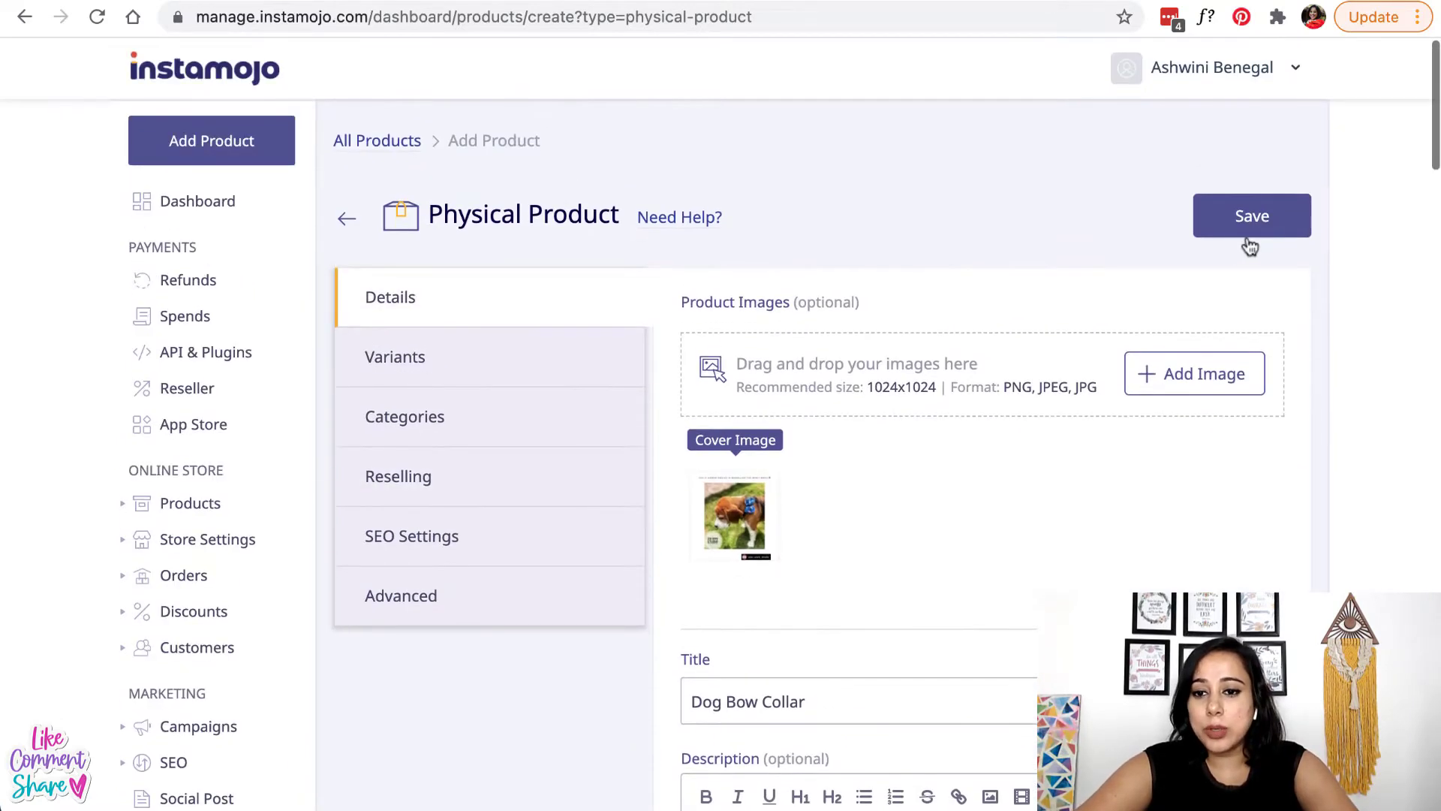
pyautogui.click(1255, 219)
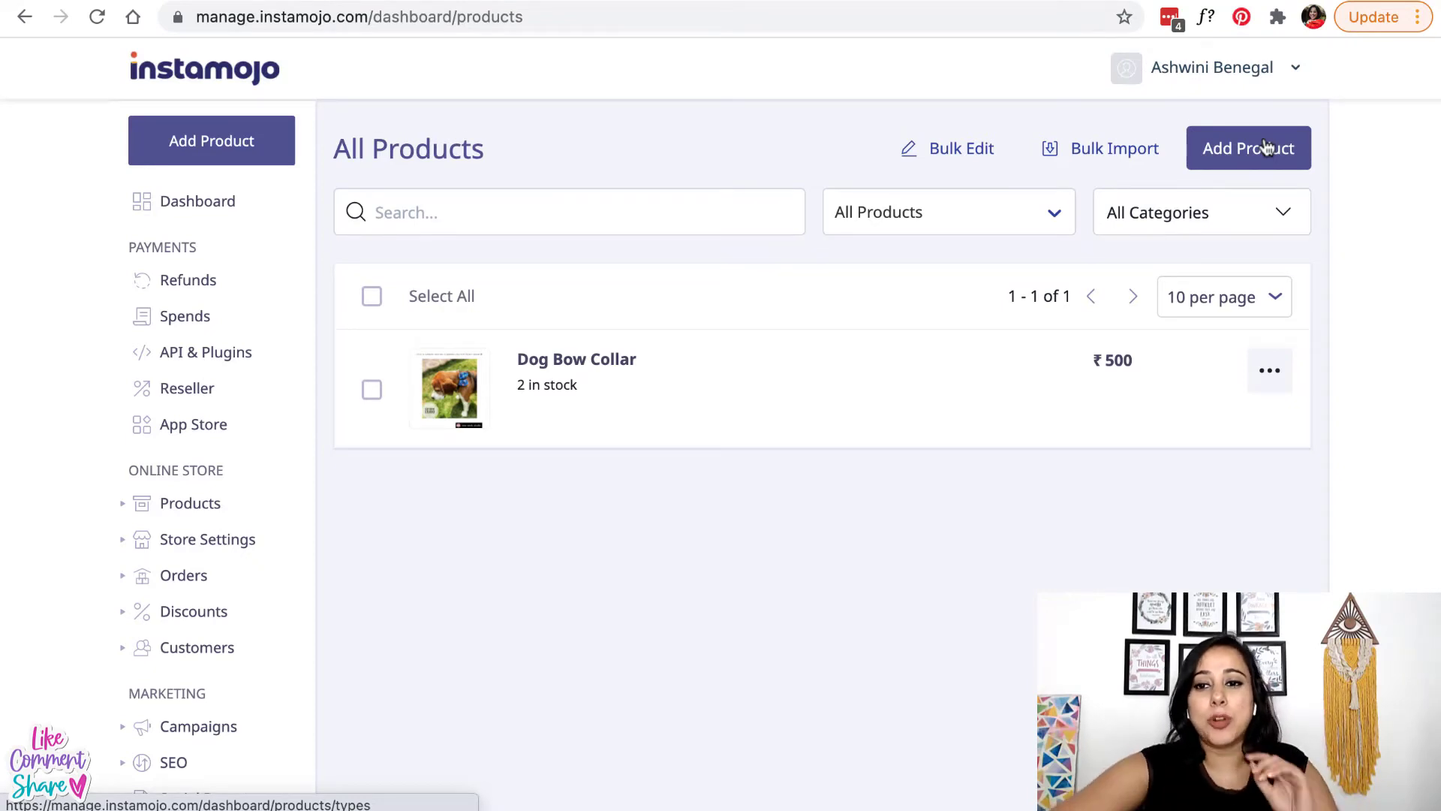
# - Start a second physical product titled "Dog Bandana" with a dog photo as cover image and a description starting with "A pretty"
pyautogui.click(1266, 155)
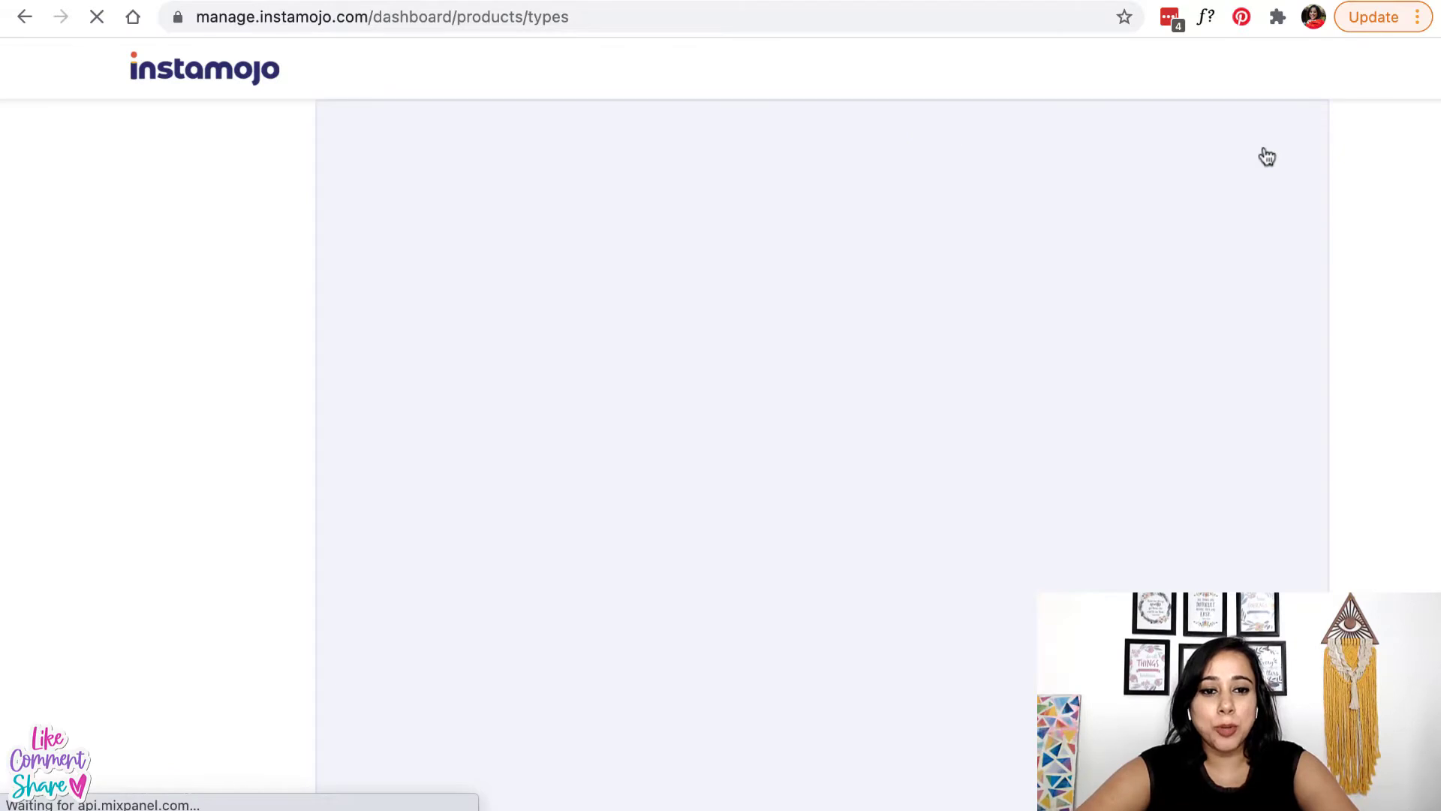
pyautogui.click(789, 218)
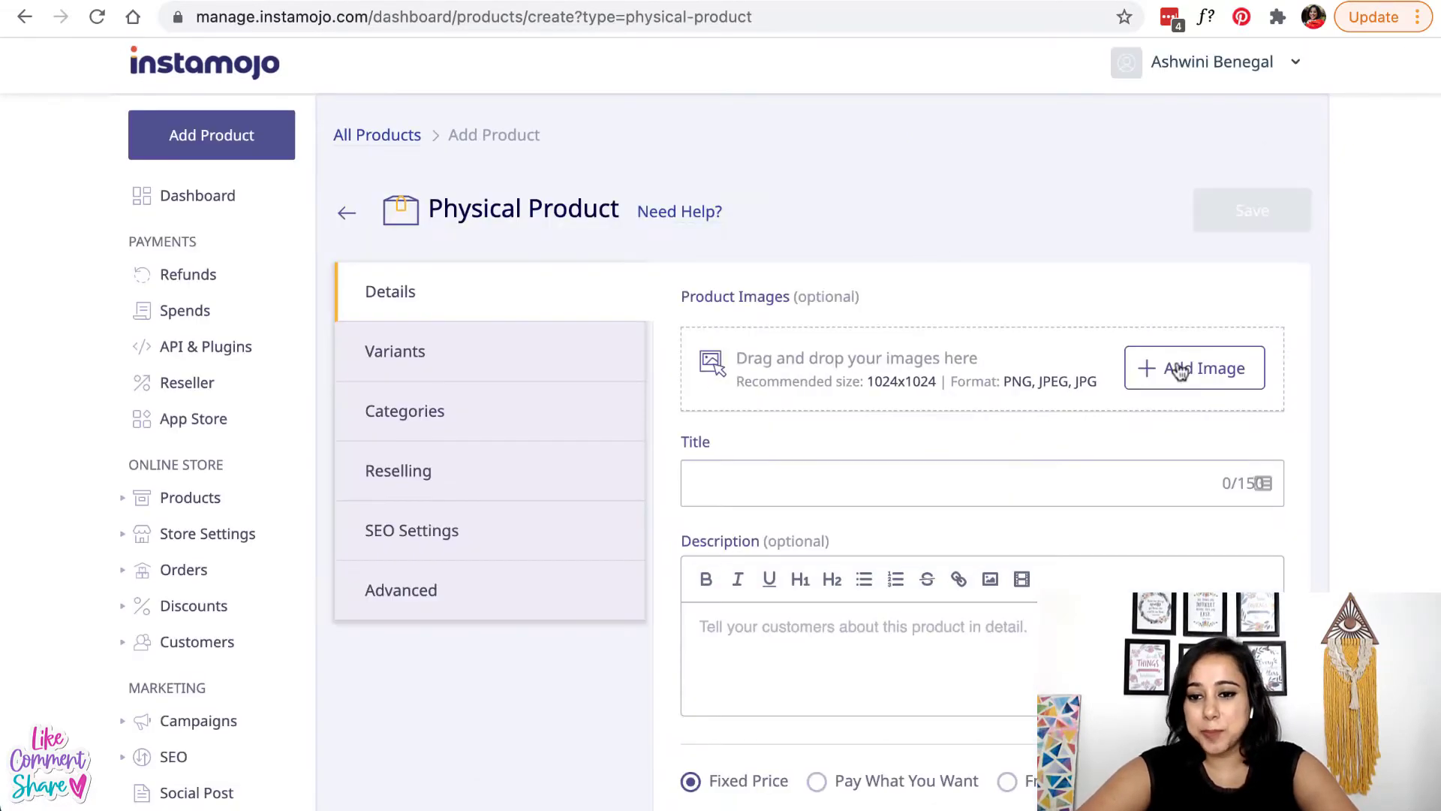
pyautogui.write('D')
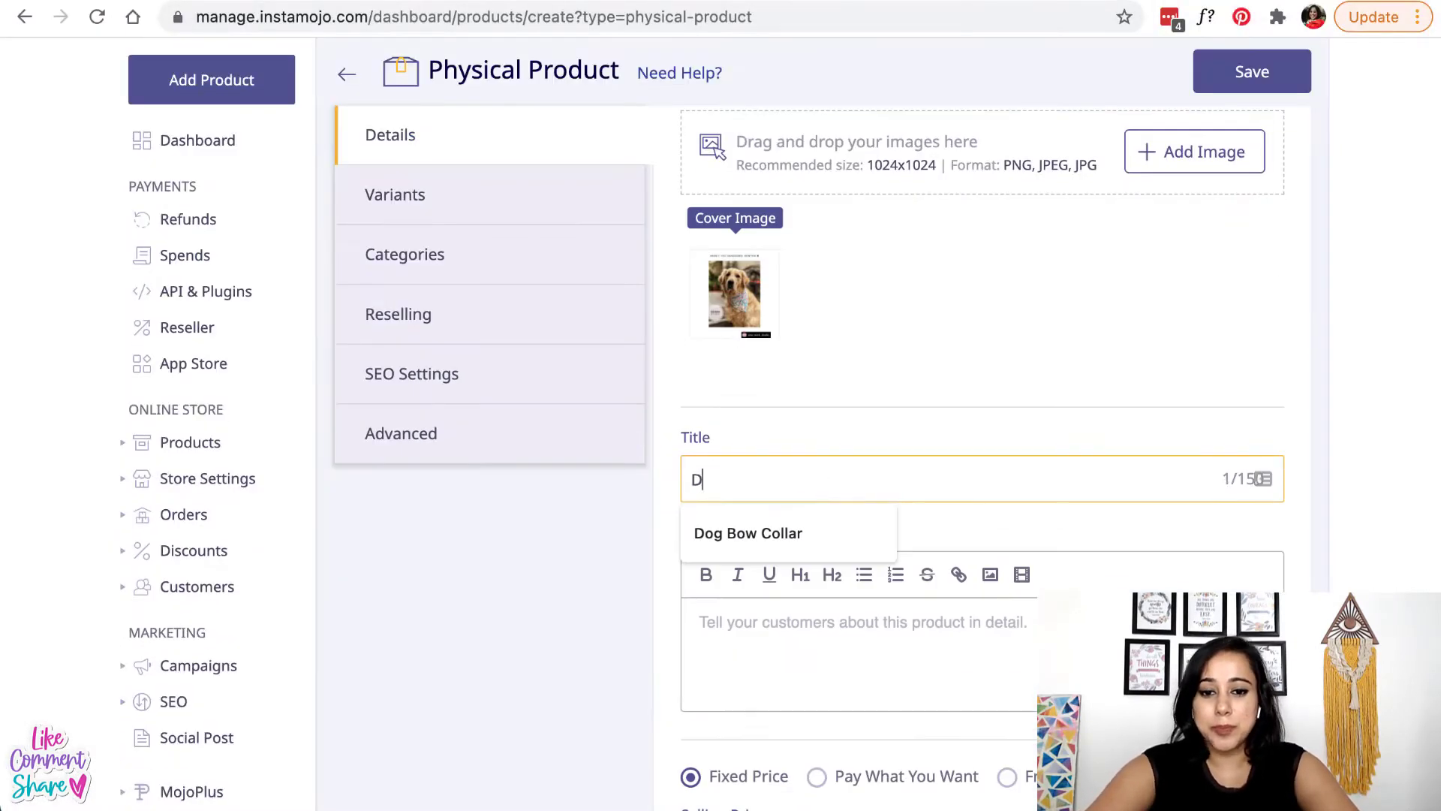
pyautogui.write('og Bandana')
pyautogui.click(785, 653)
pyautogui.write('A pretty bandan')
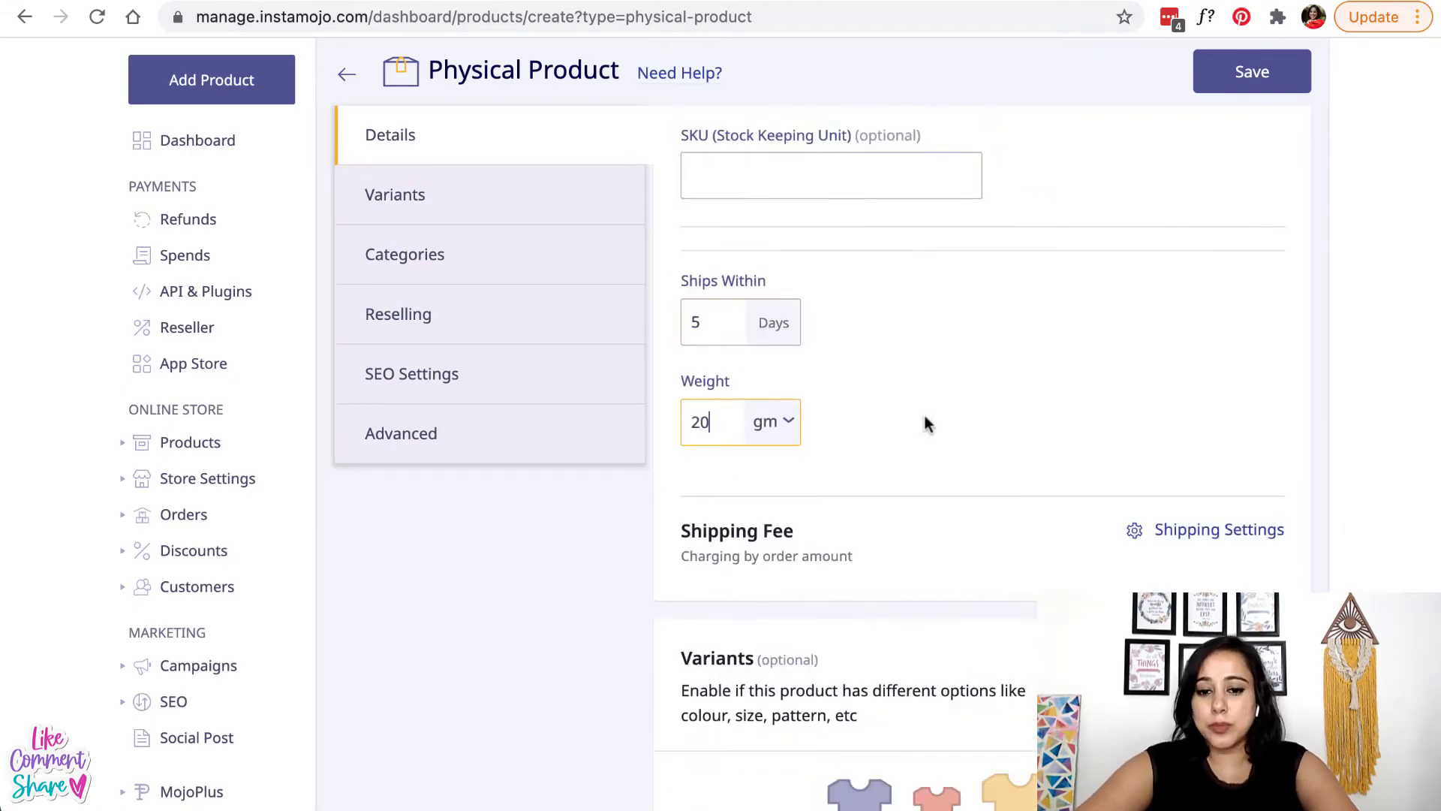
# - Turn on variants for the Dog Bandana and define a Size option with the values small, medium and large
pyautogui.scroll(-5, 999, 353)
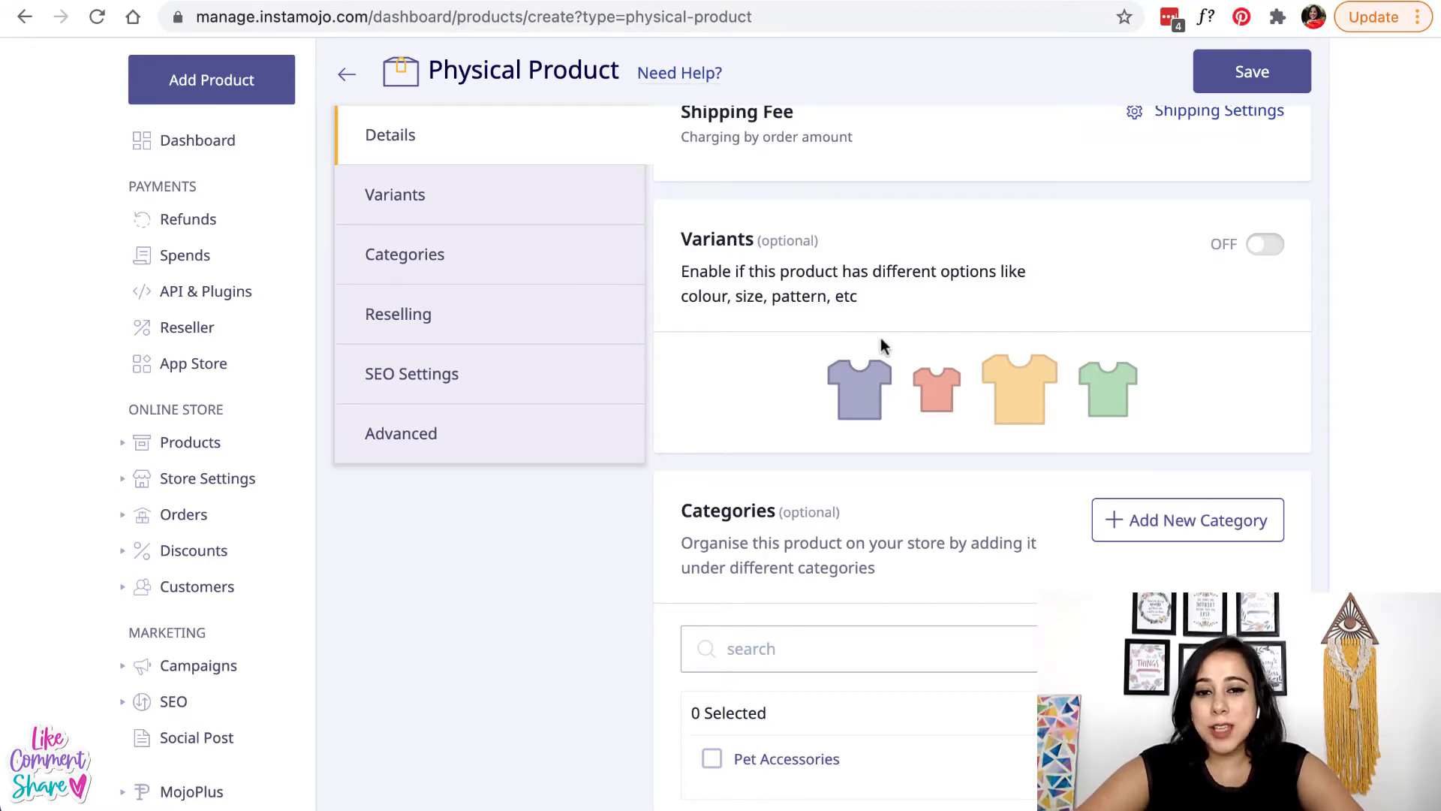
pyautogui.click(1266, 245)
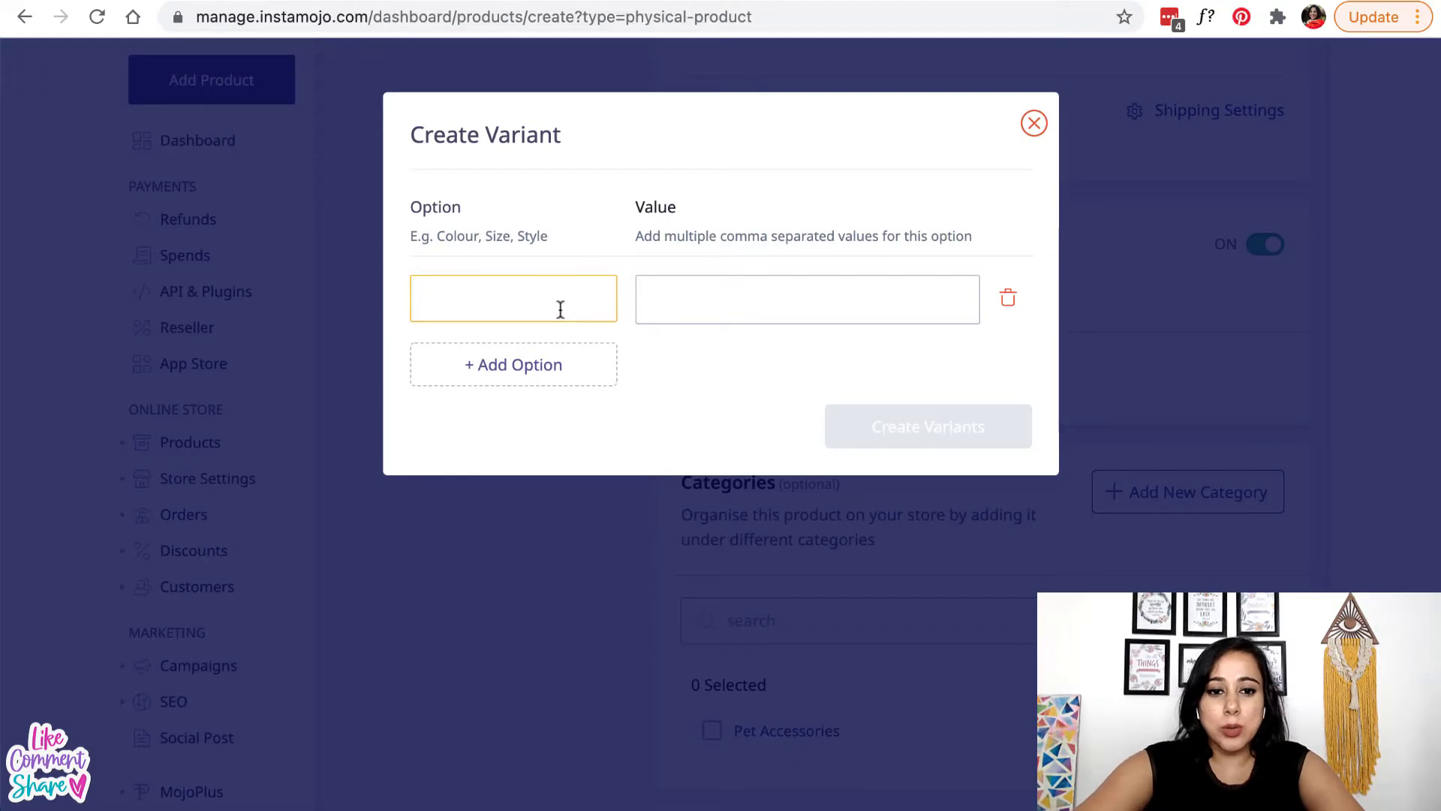
pyautogui.write('Size')
pyautogui.click(749, 304)
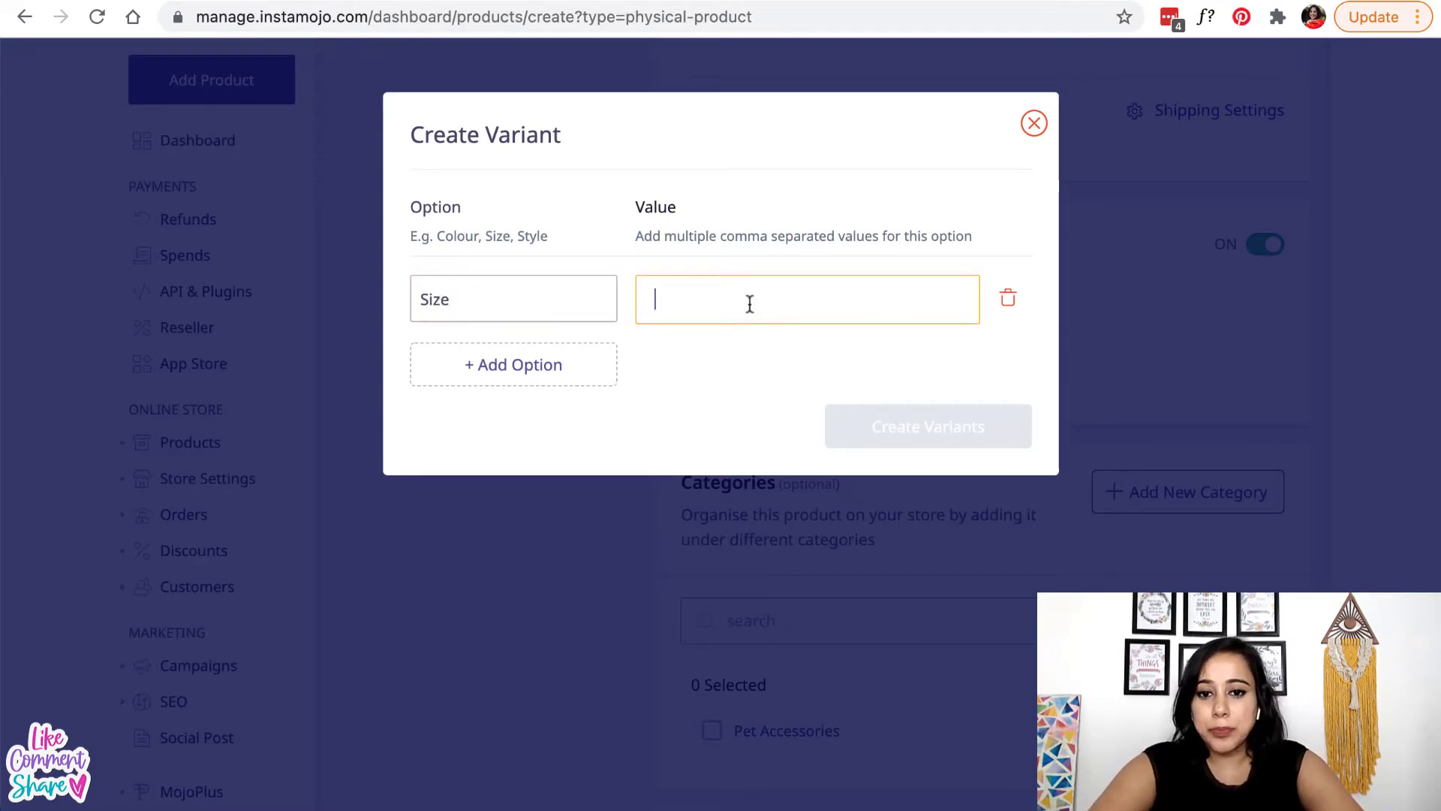
pyautogui.write('small, la')
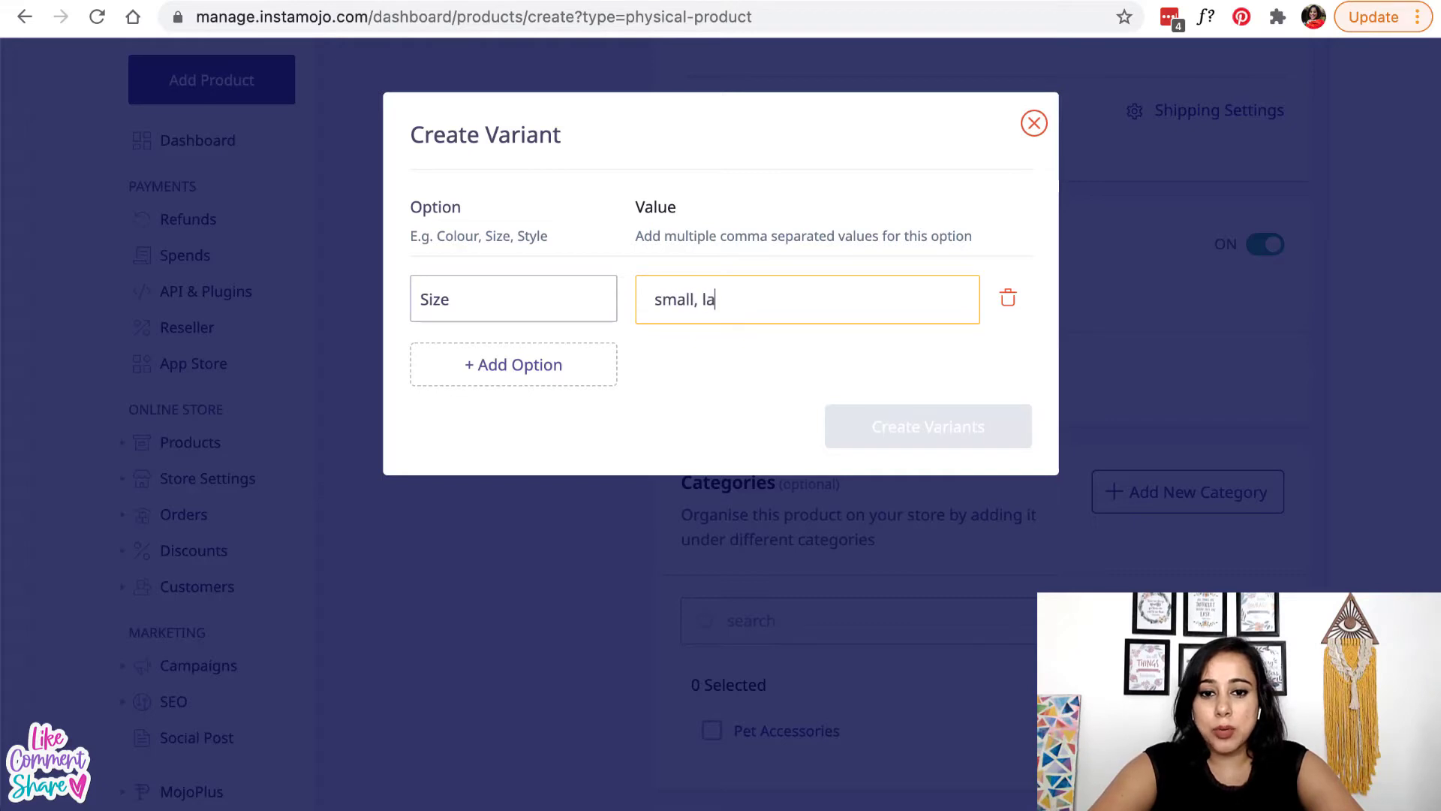
pyautogui.press('BackSpace')
pyautogui.press('BackSpace')
pyautogui.write('medium')
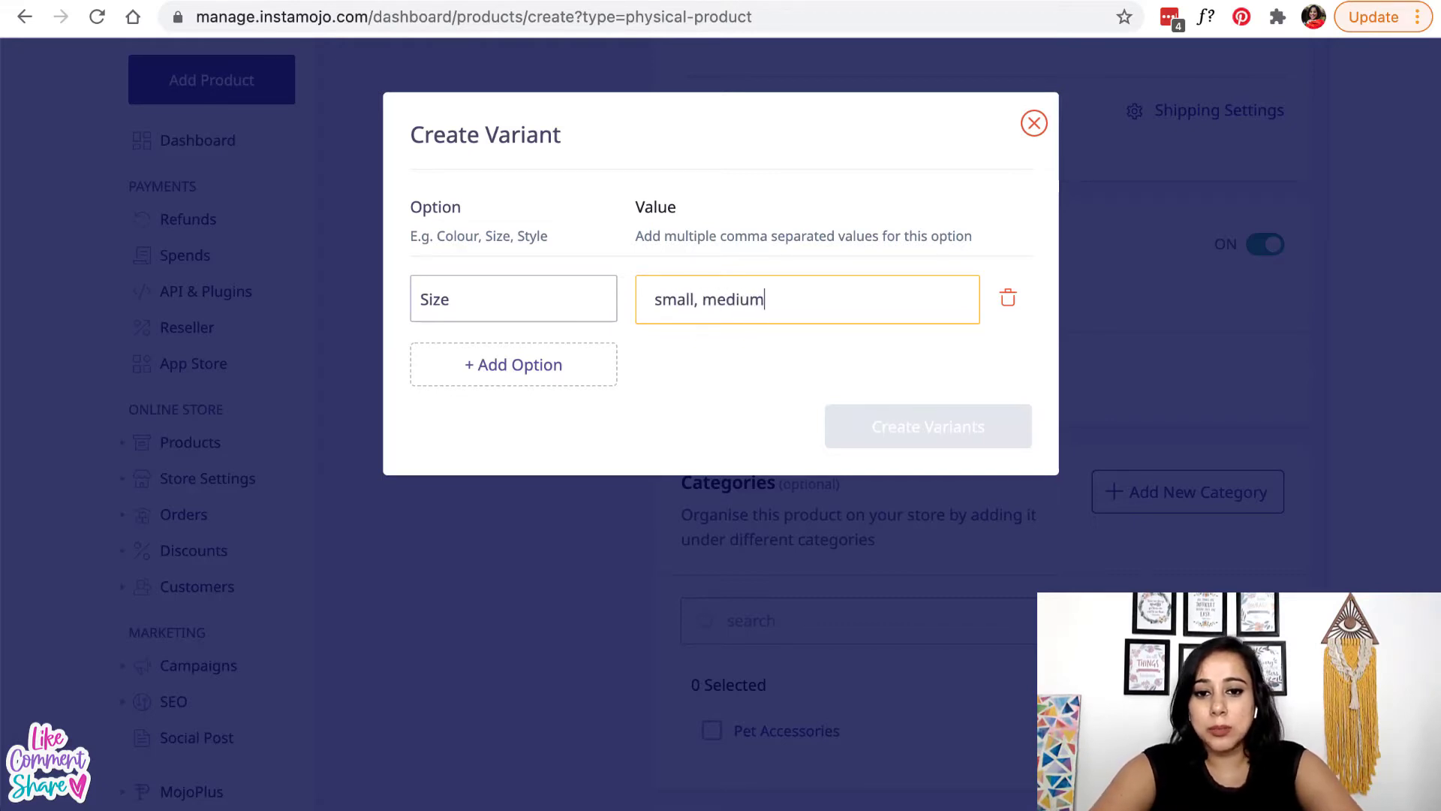
pyautogui.write(', large')
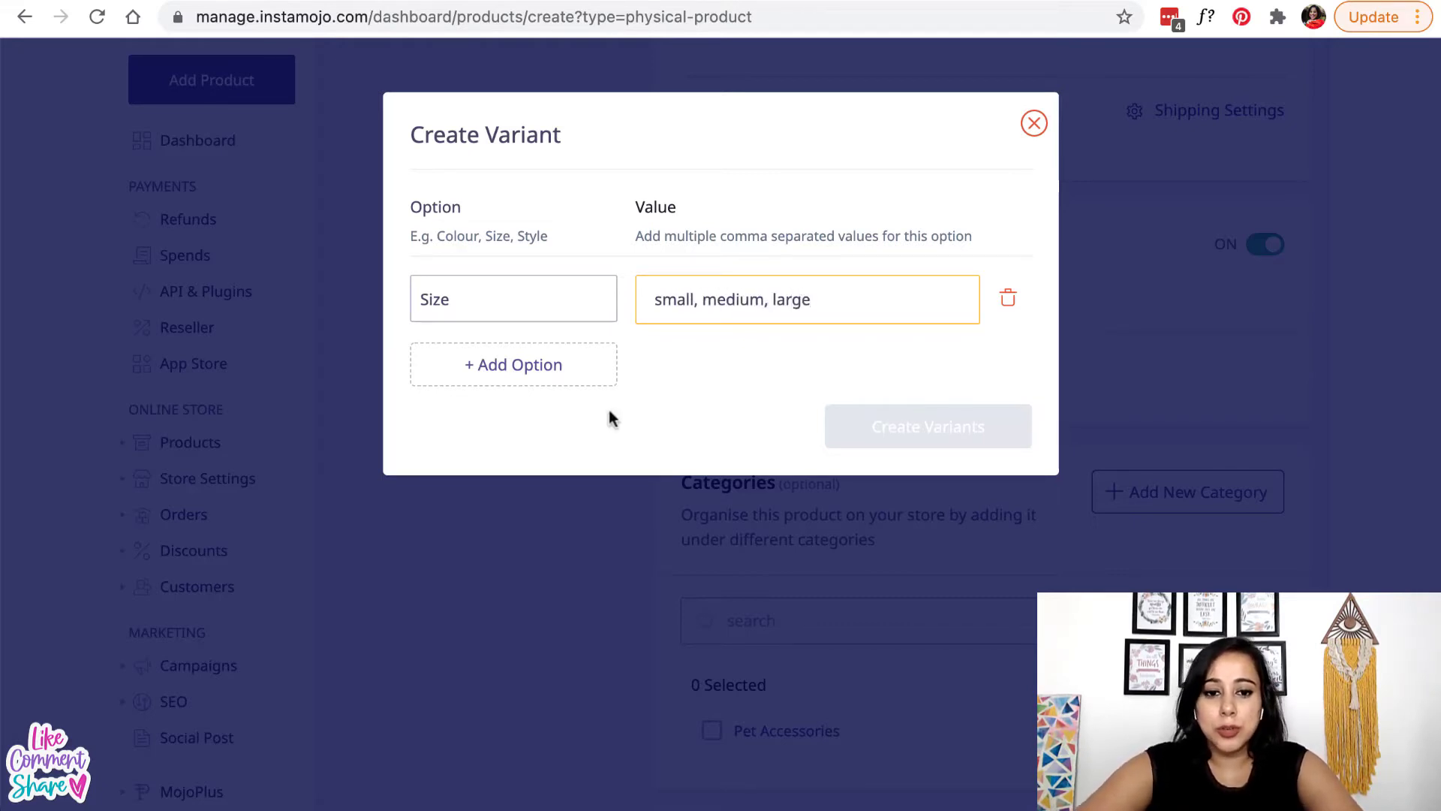
pyautogui.press('Return')
# - Add a second option, Colour, with the value Printed, and create the product variants
pyautogui.click(536, 418)
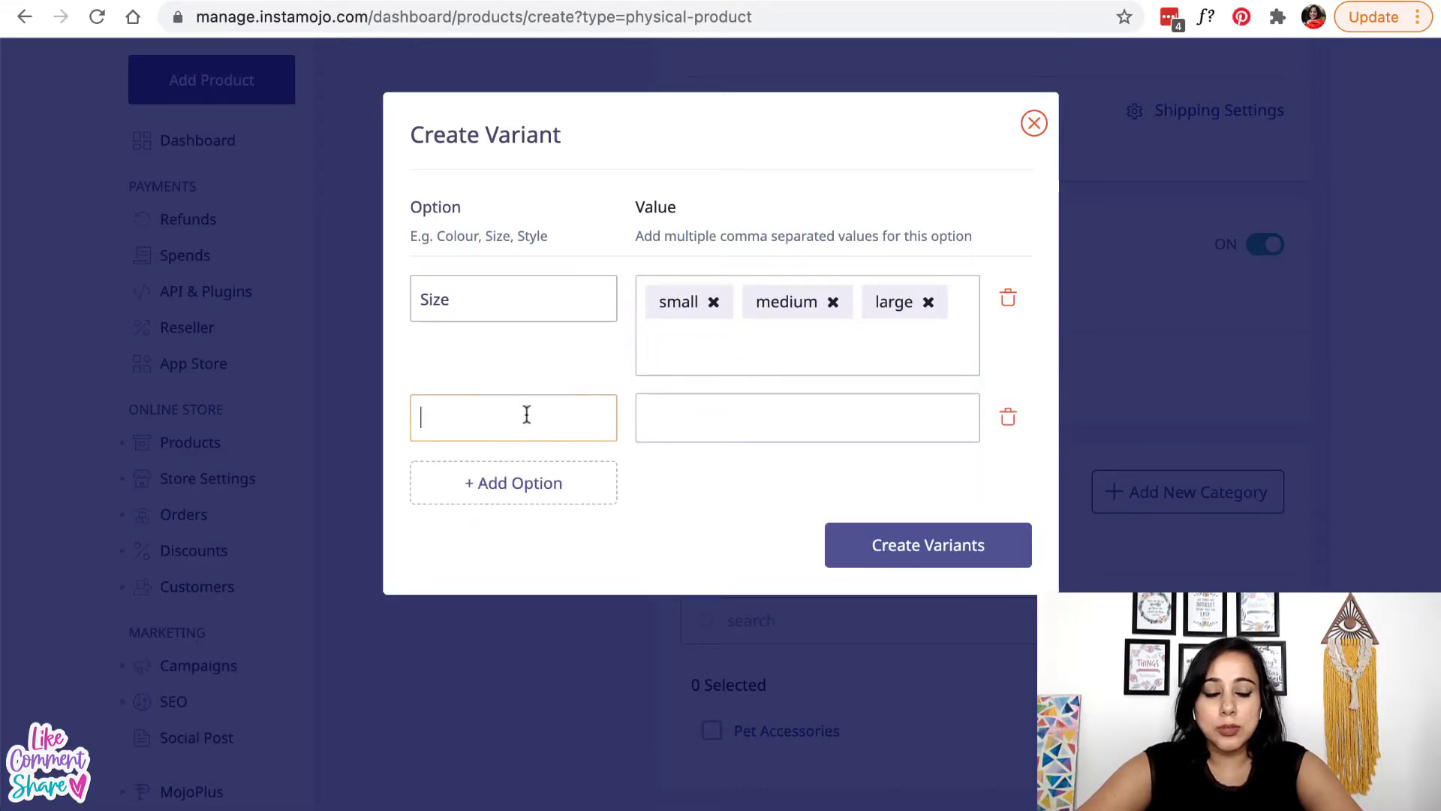
pyautogui.write('Colour')
pyautogui.press('Tab')
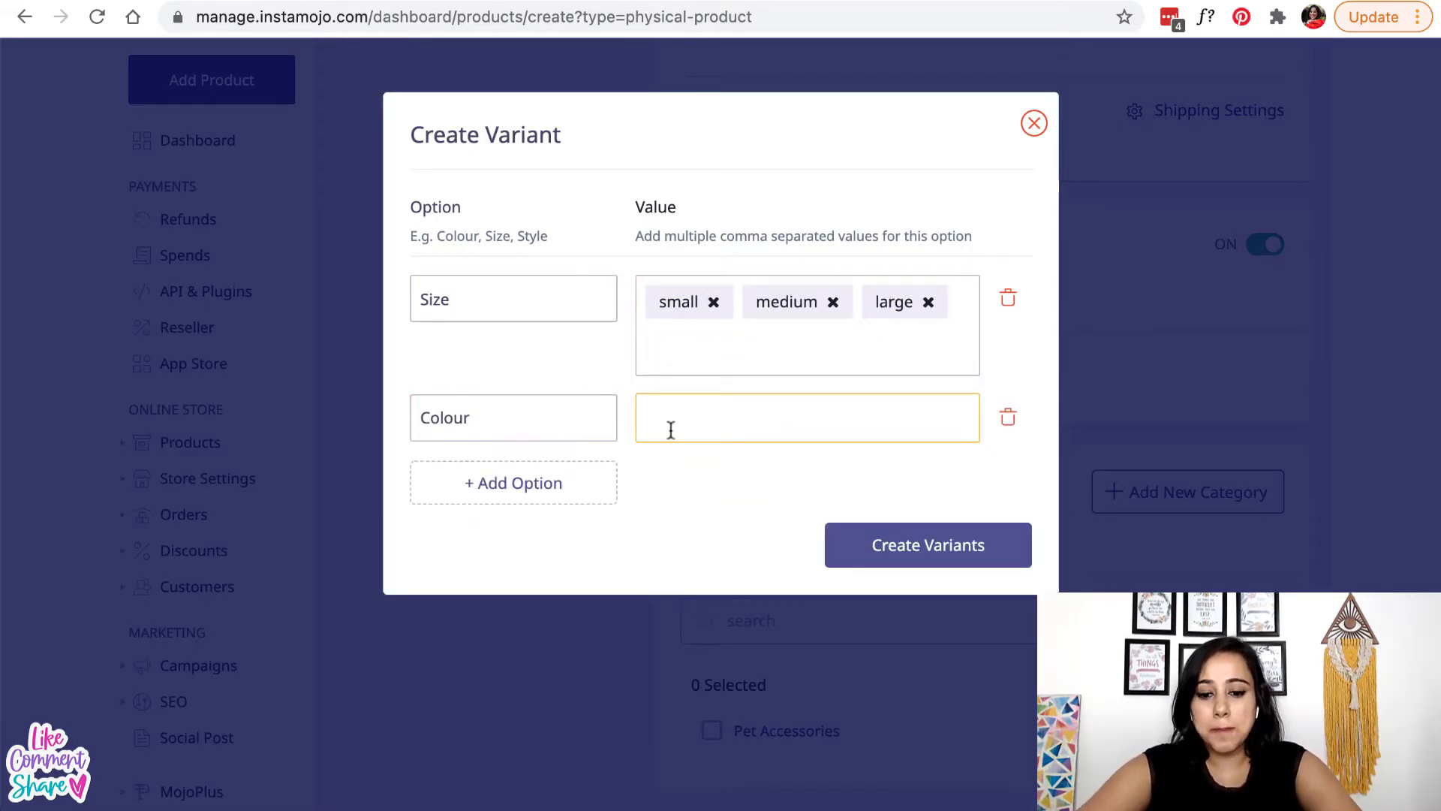
pyautogui.write('Printed,')
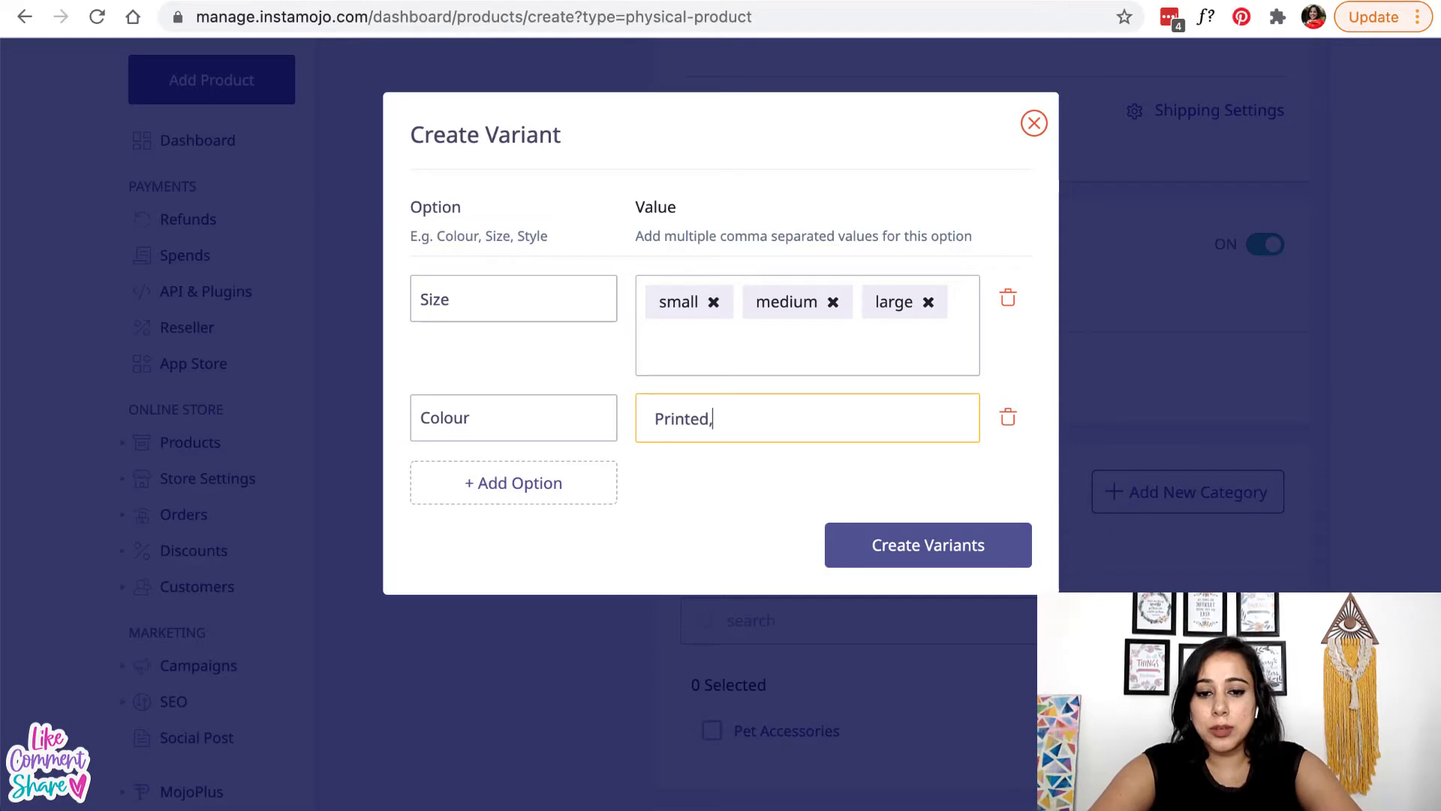
pyautogui.write('Yell')
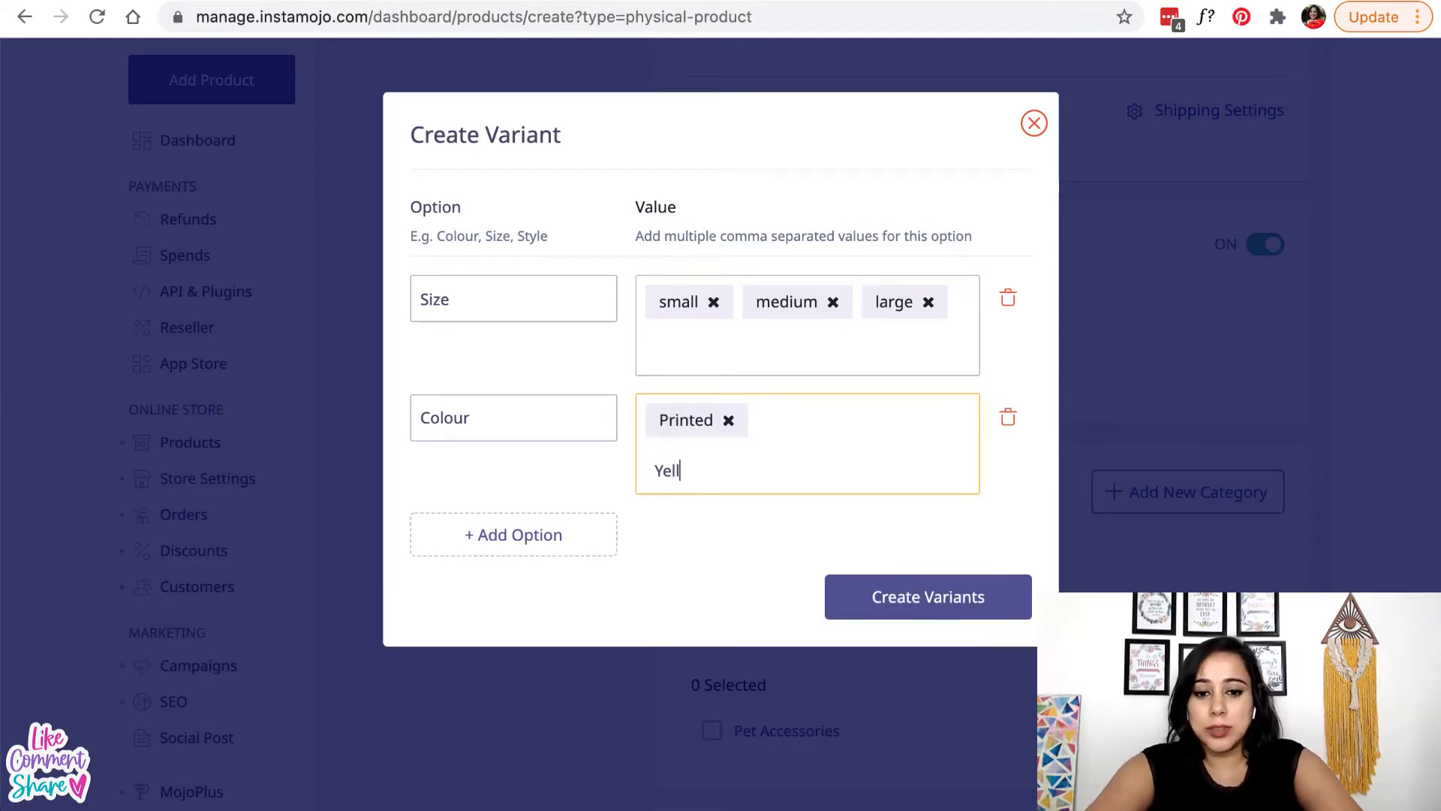
pyautogui.write('ow,')
pyautogui.press('BackSpace')
pyautogui.press('BackSpace')
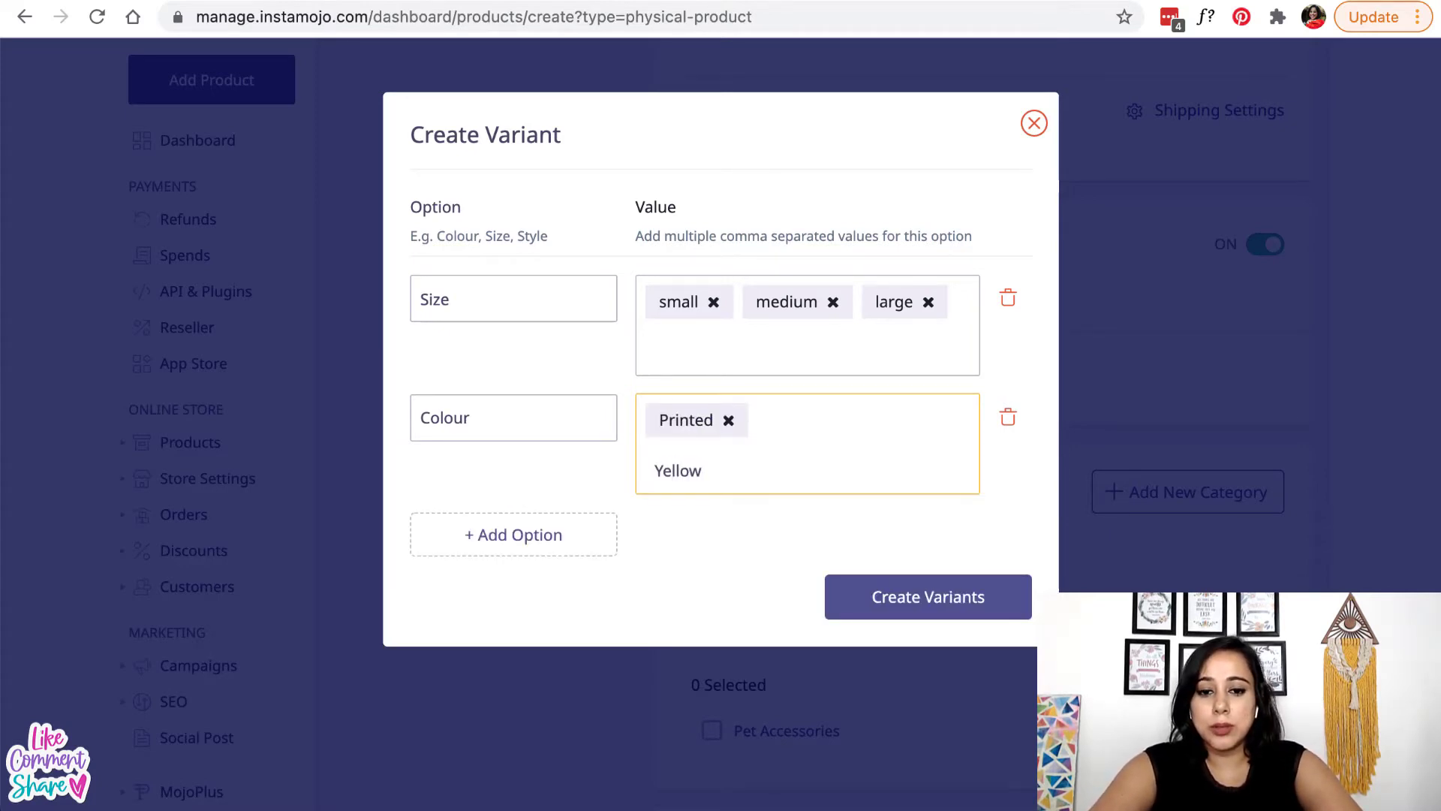
pyautogui.write('Blue')
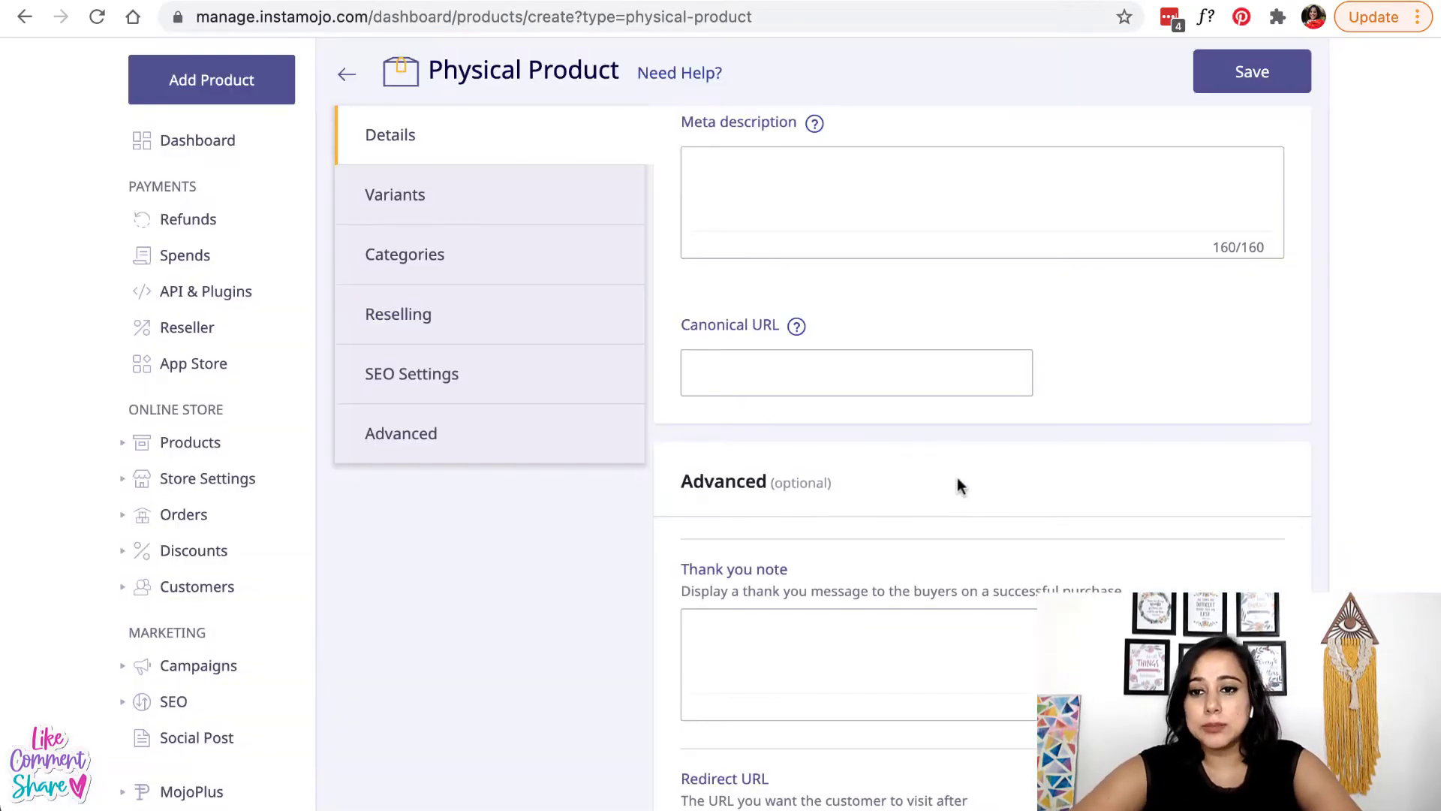
# - Review the created variants and examine the editable details of the small, Printed one, closing it without entering changes
pyautogui.scroll(-2, 957, 480)
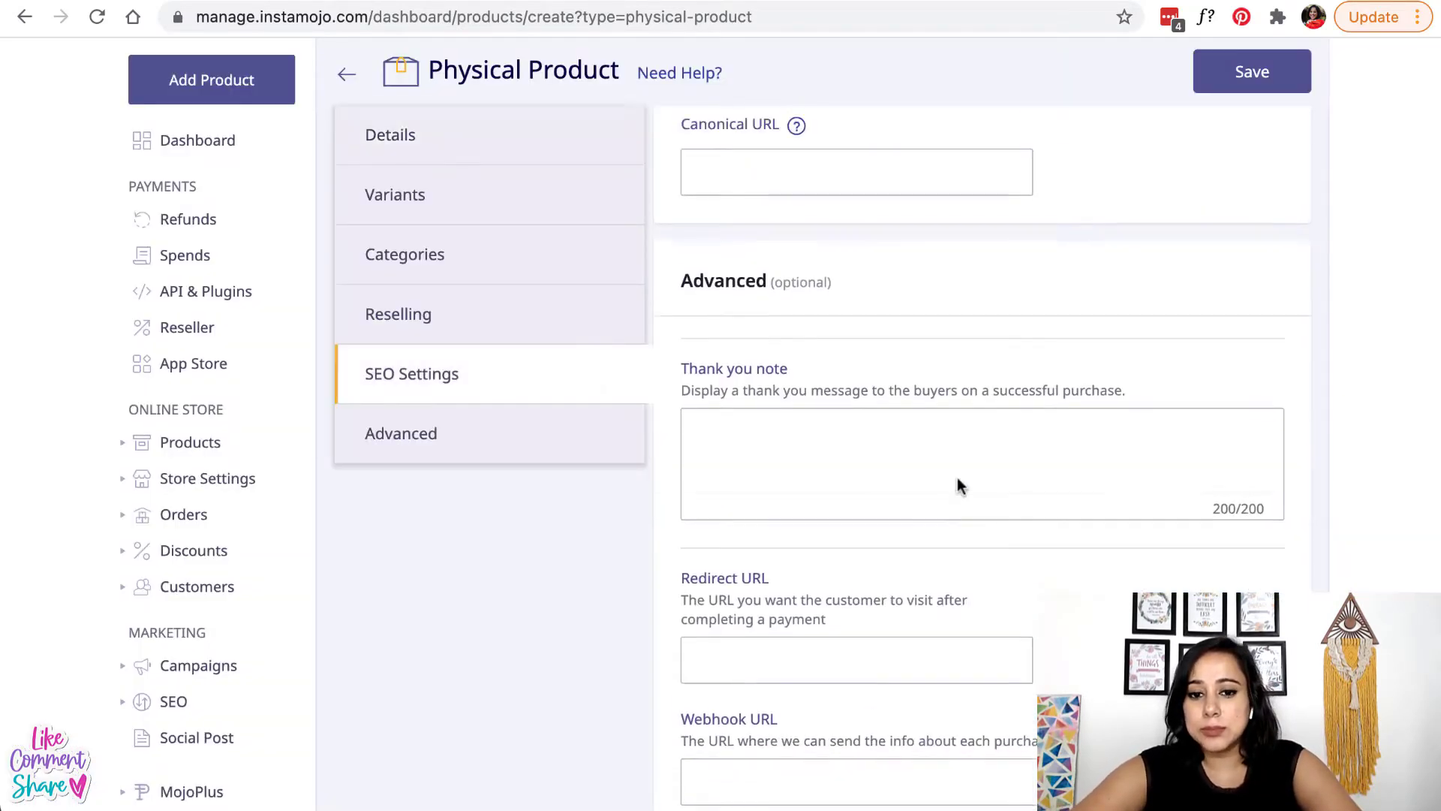
pyautogui.scroll(4, 959, 485)
pyautogui.scroll(15, 959, 486)
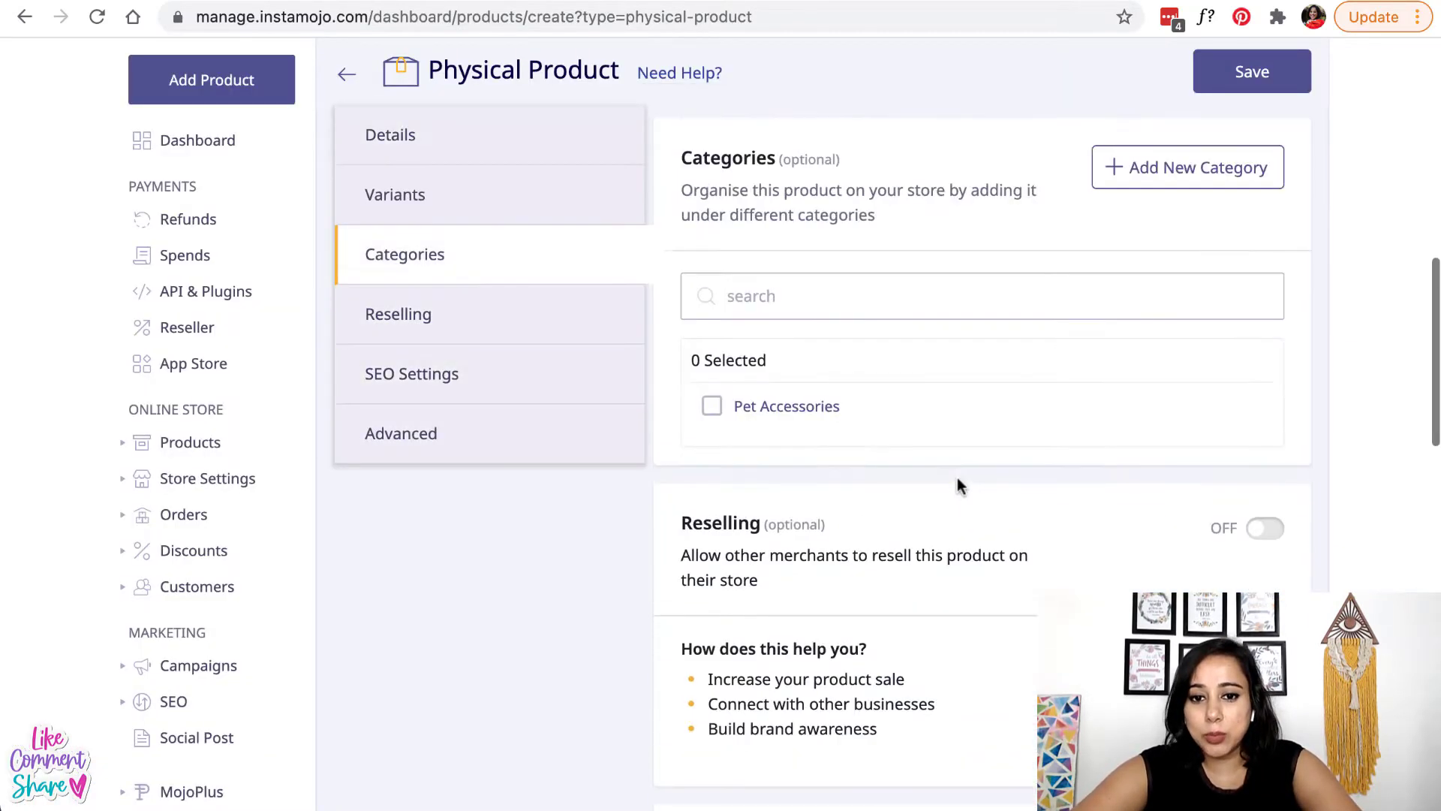
pyautogui.scroll(3, 957, 480)
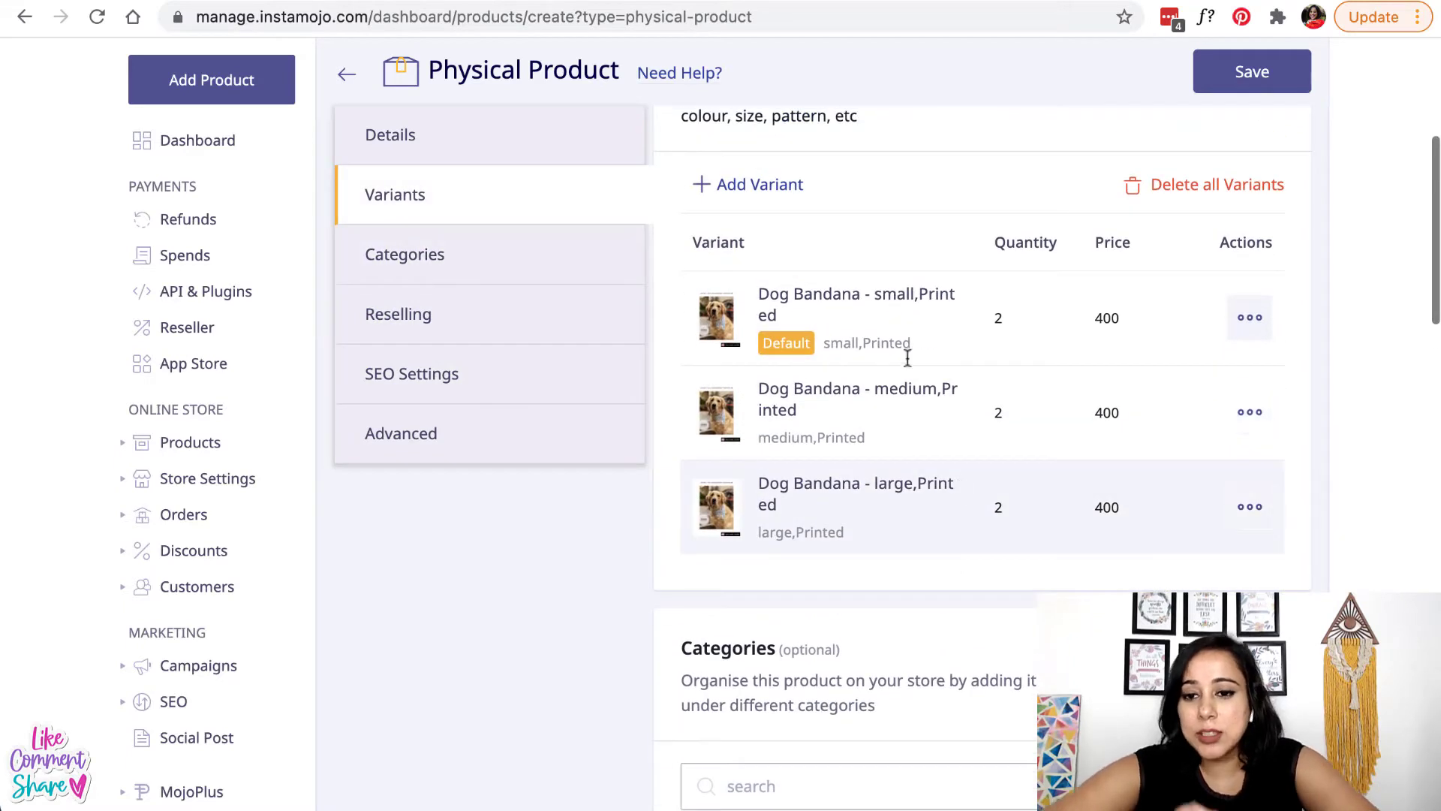
pyautogui.scroll(1, 907, 364)
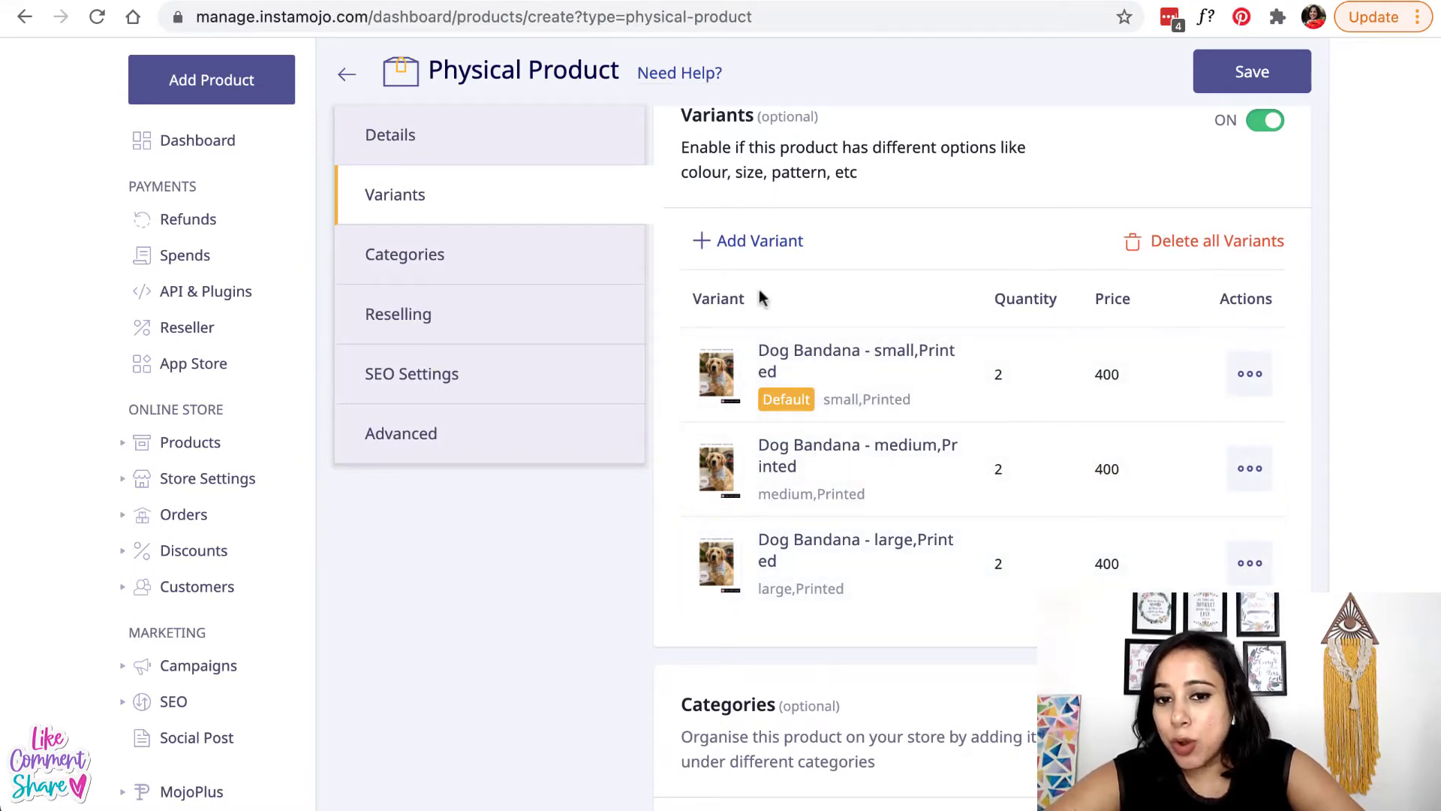
pyautogui.click(1249, 377)
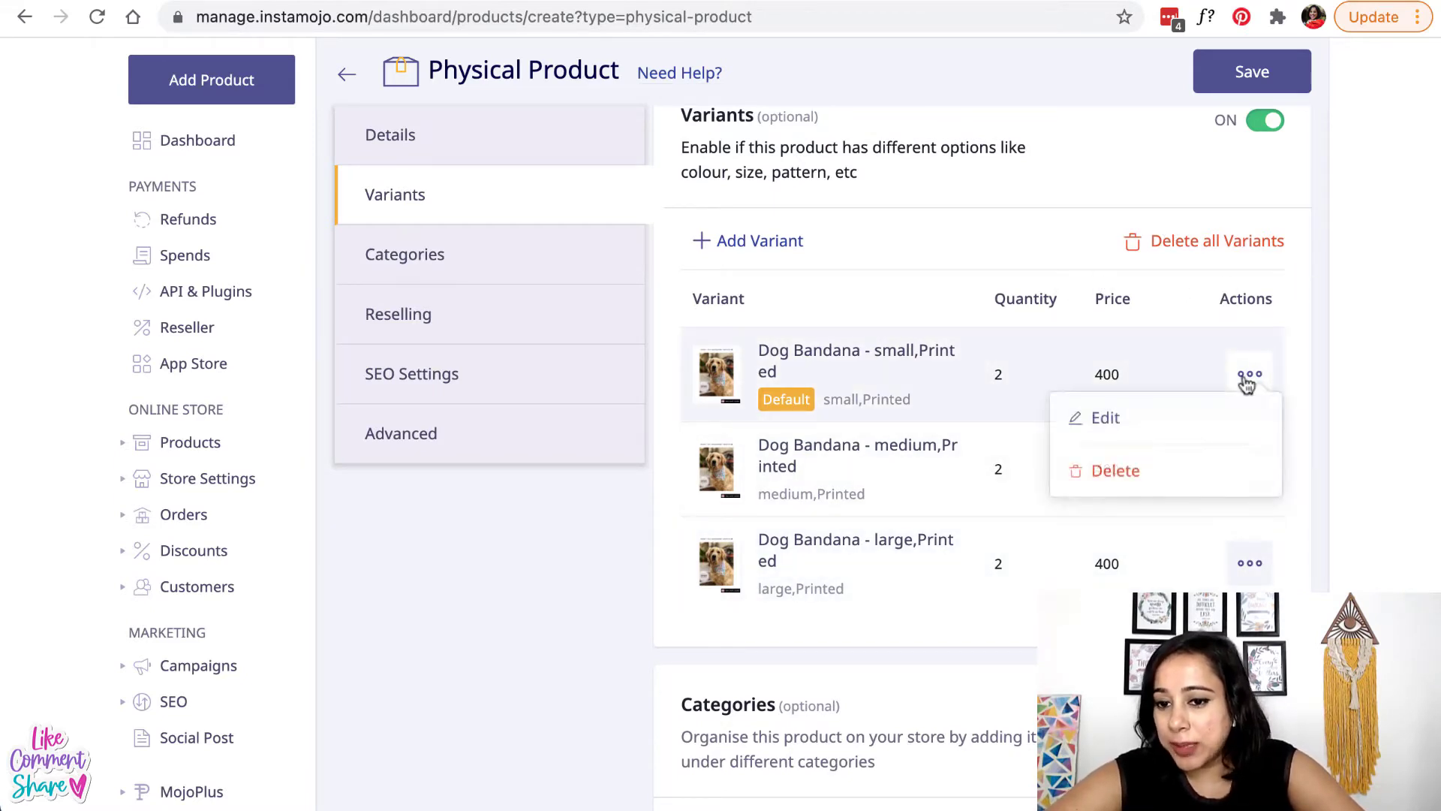
pyautogui.click(1184, 418)
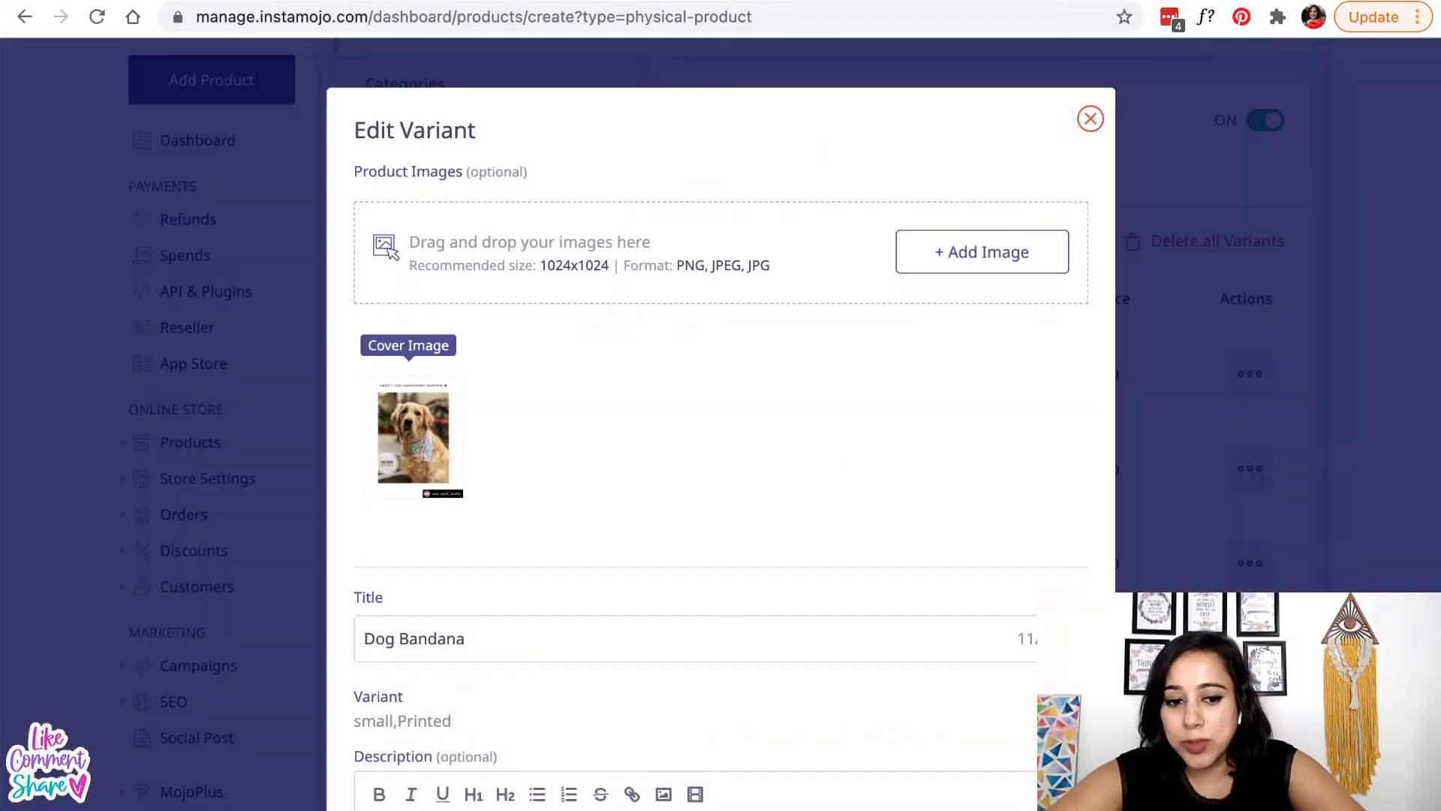
pyautogui.scroll(-7, 773, 515)
pyautogui.scroll(-8, 777, 518)
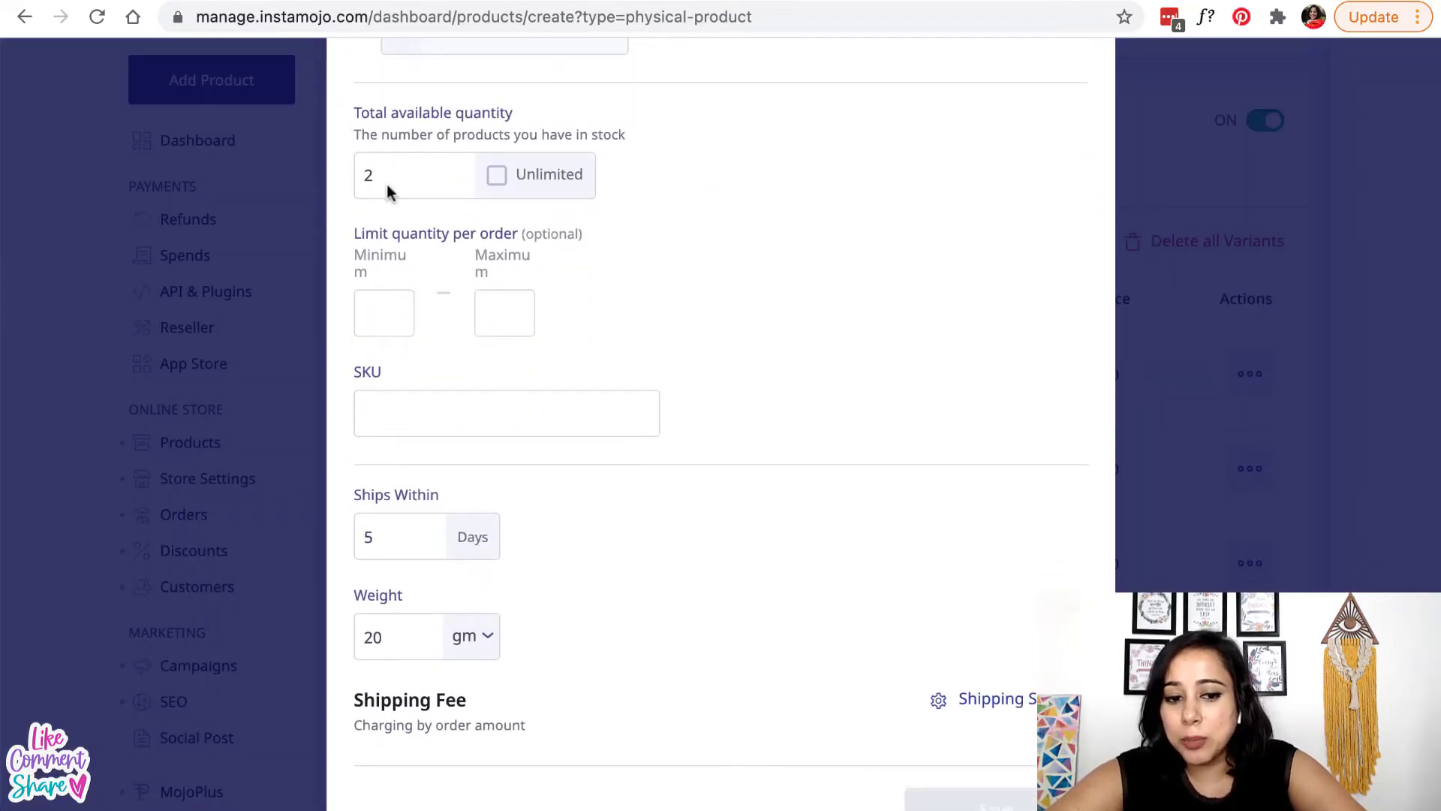
pyautogui.scroll(-1, 517, 342)
pyautogui.scroll(15, 520, 341)
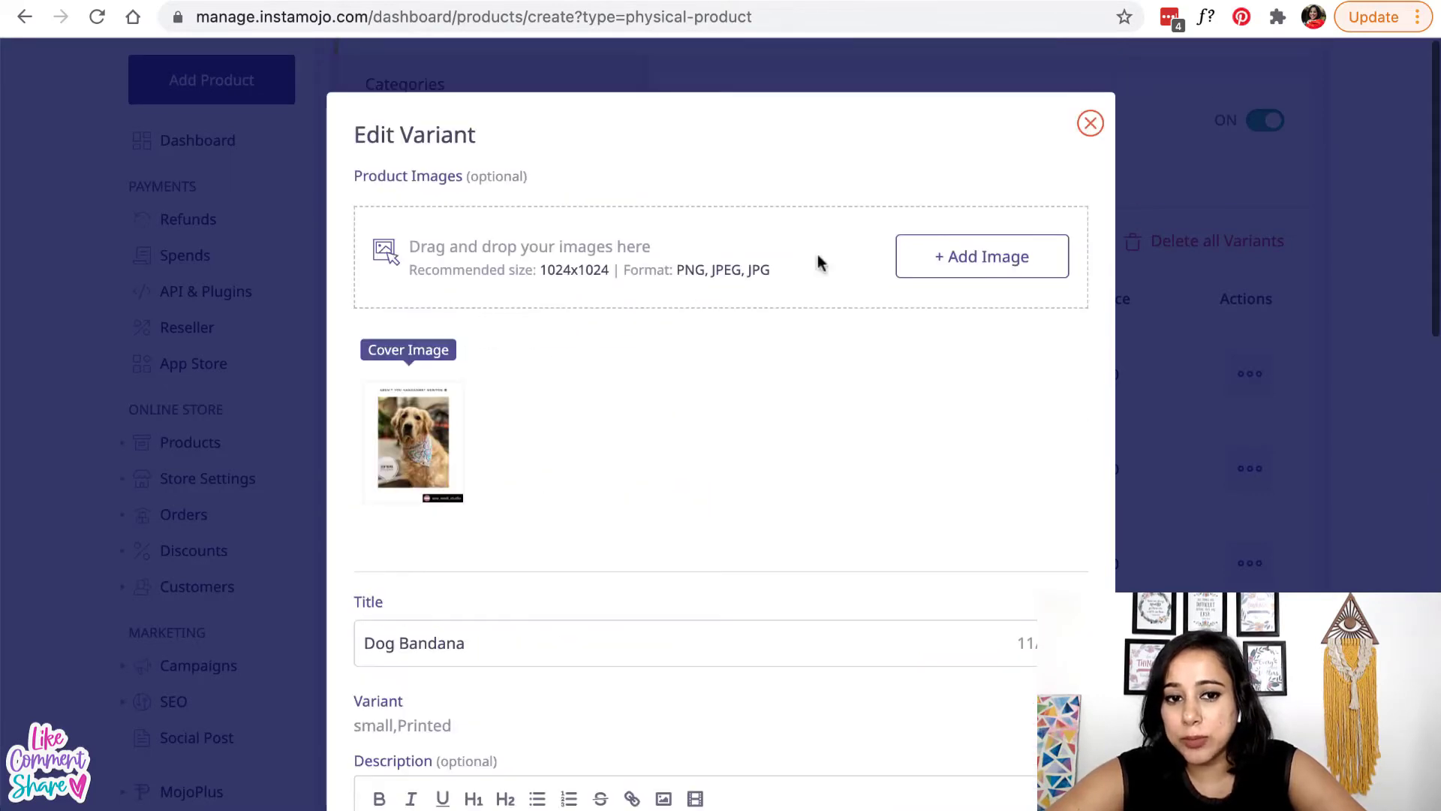
pyautogui.click(1087, 124)
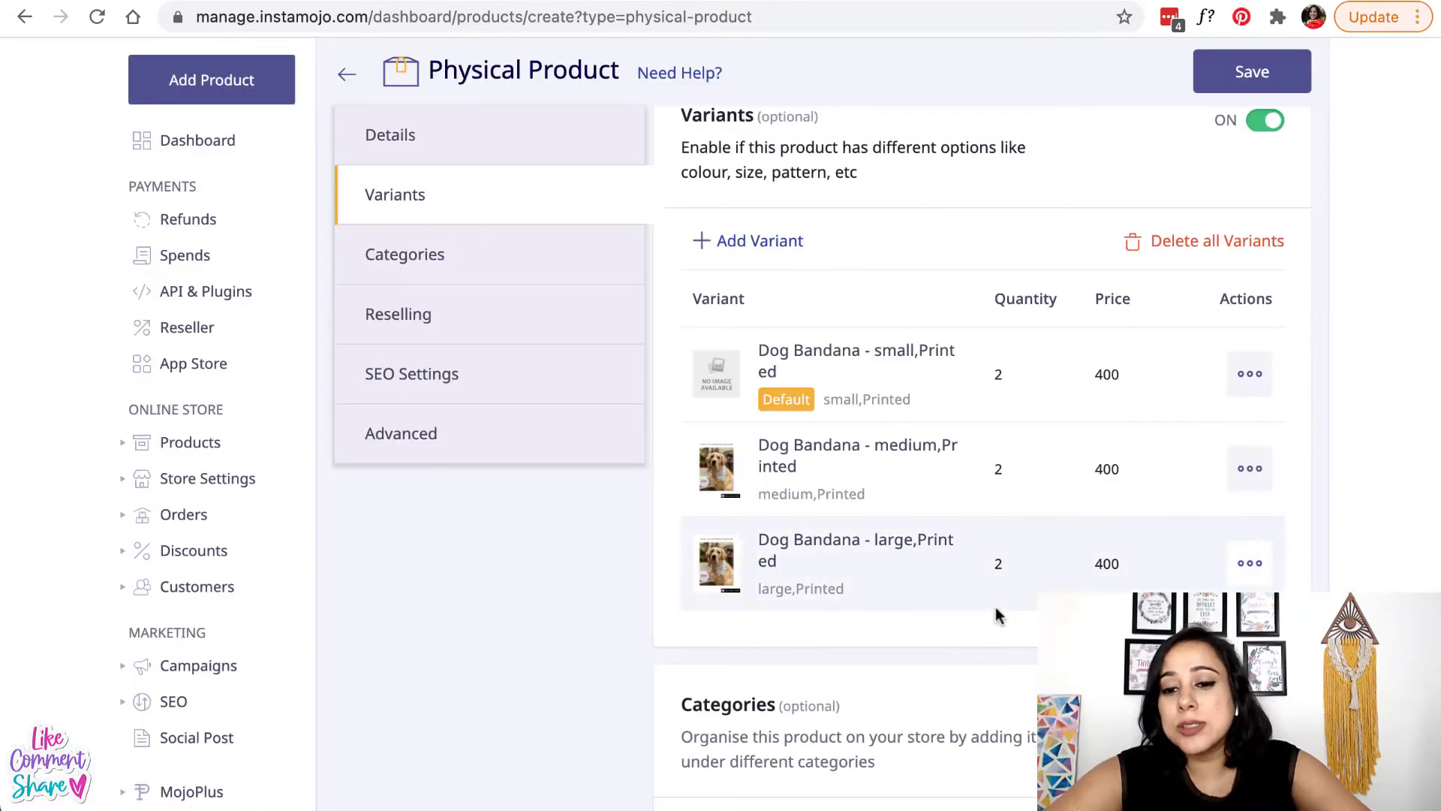
# - Assign the Dog Bandana to the Pet Accessories category
pyautogui.scroll(-2, 995, 607)
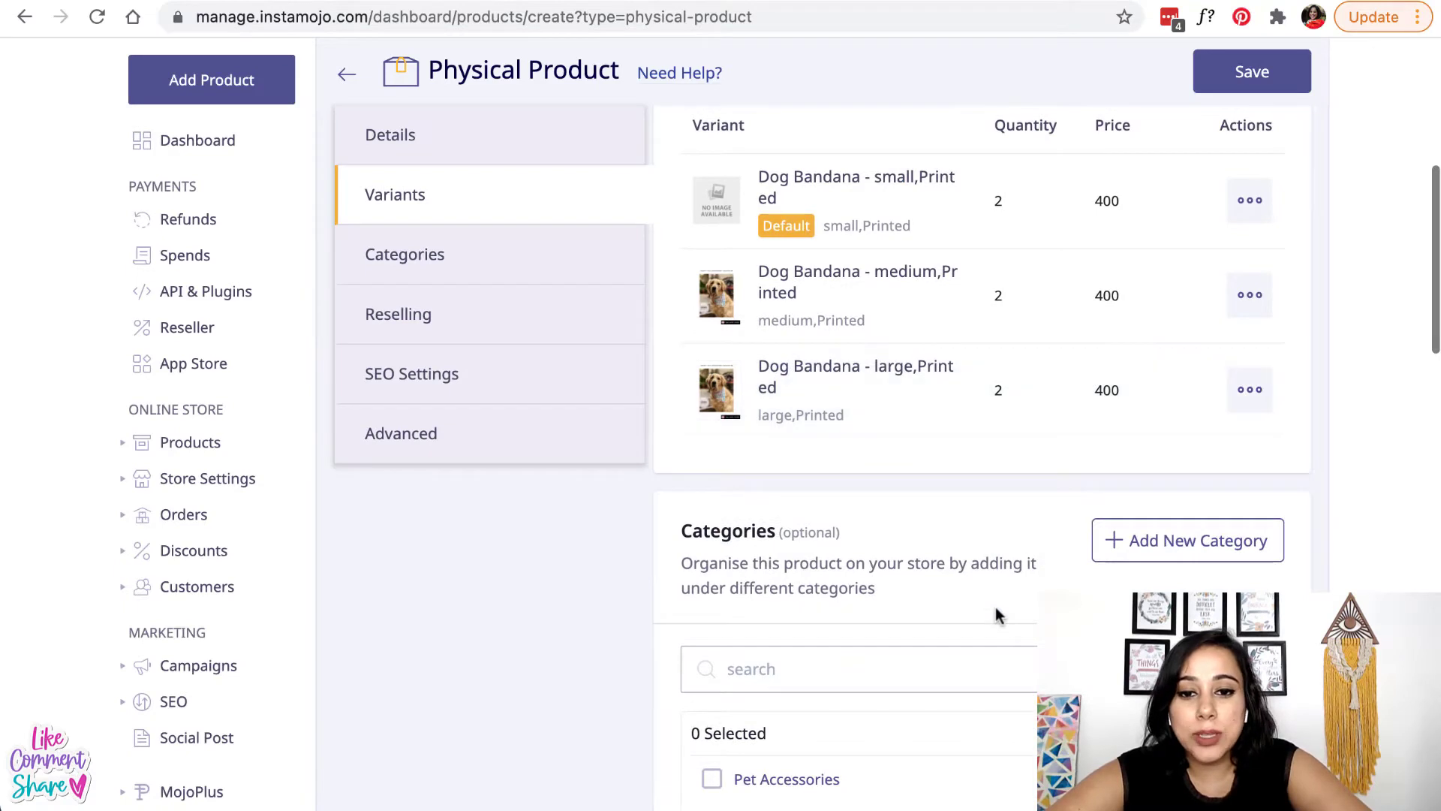
pyautogui.scroll(-1, 1015, 348)
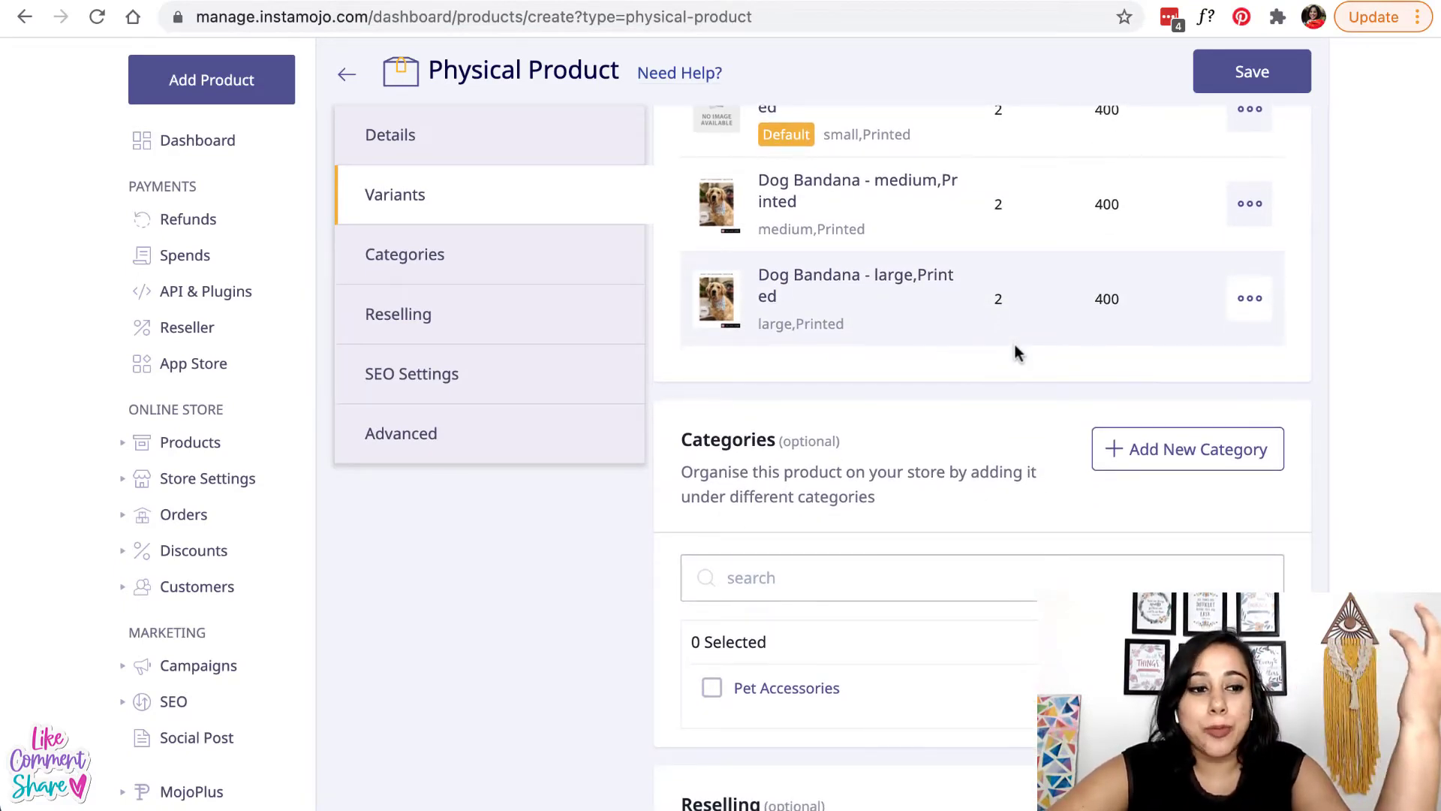
pyautogui.scroll(-2, 1015, 347)
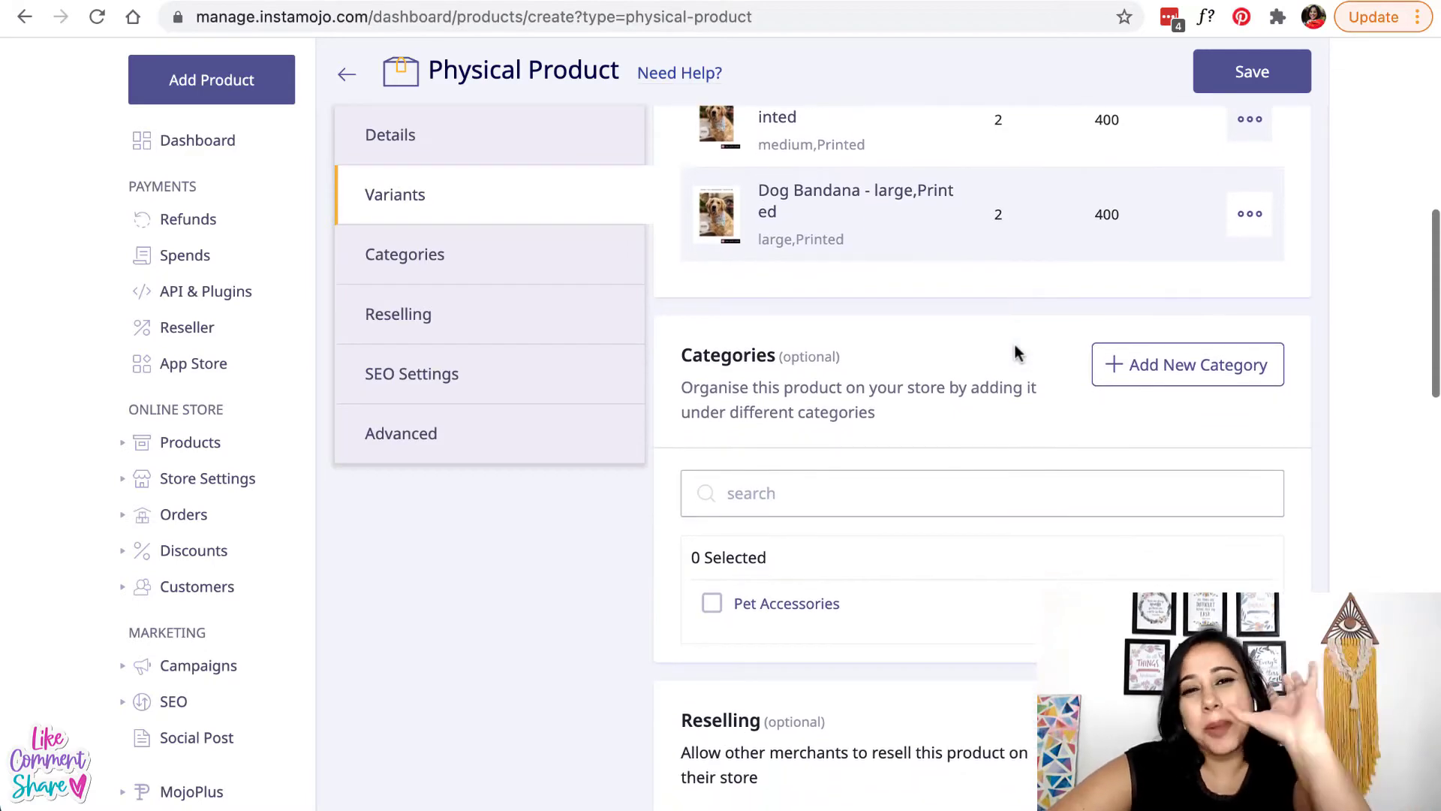
pyautogui.scroll(-1, 1013, 352)
pyautogui.scroll(5, 1015, 349)
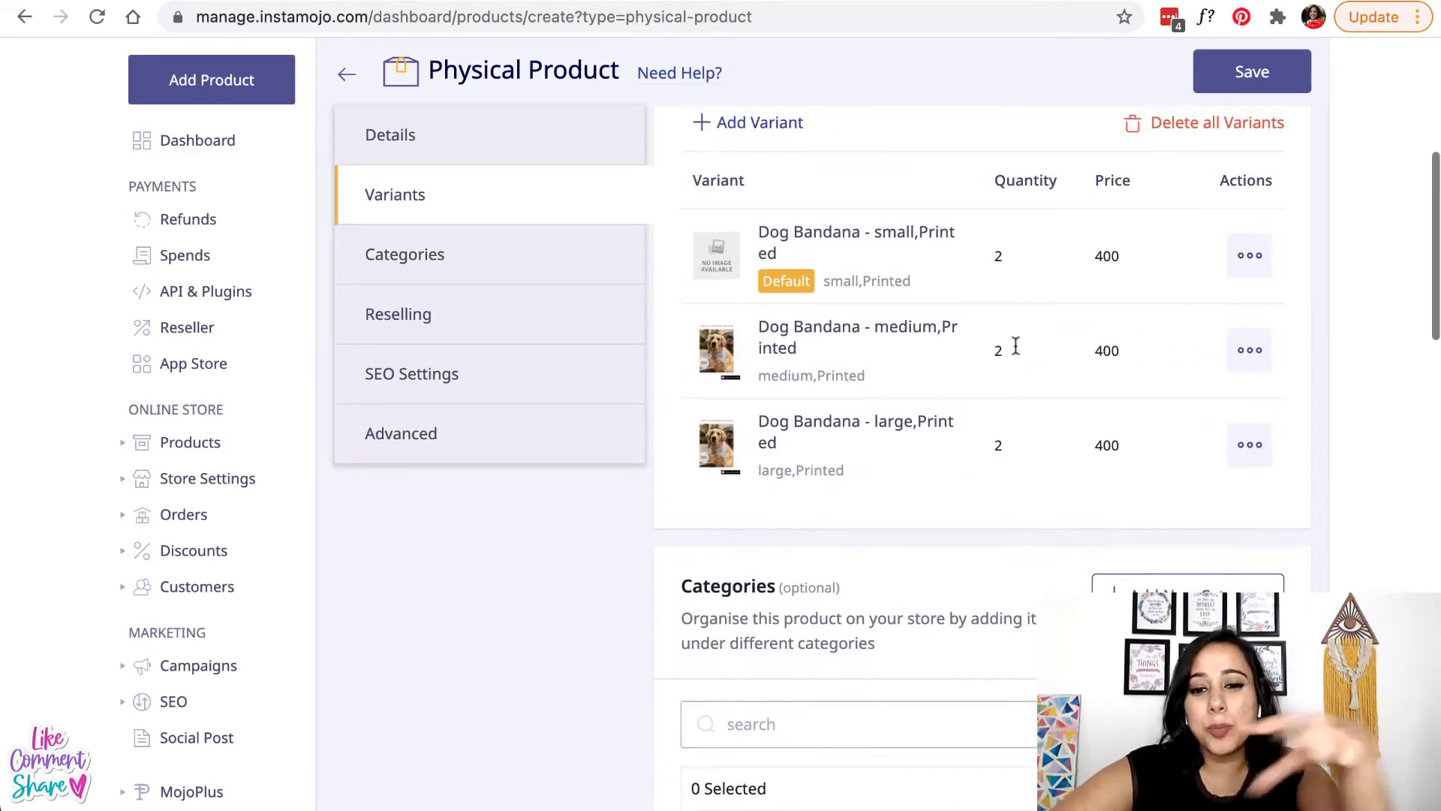
pyautogui.scroll(-6, 1015, 346)
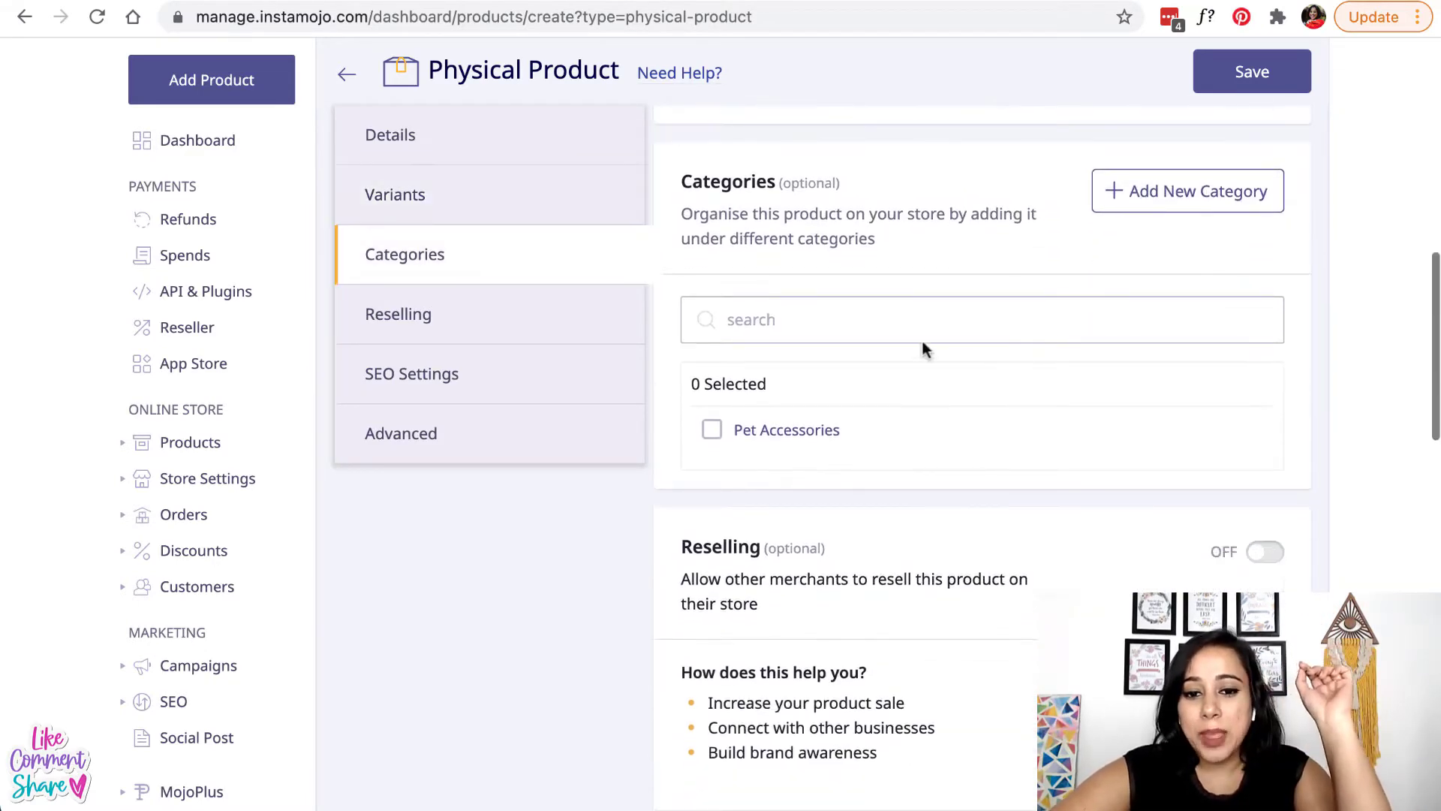
pyautogui.click(711, 430)
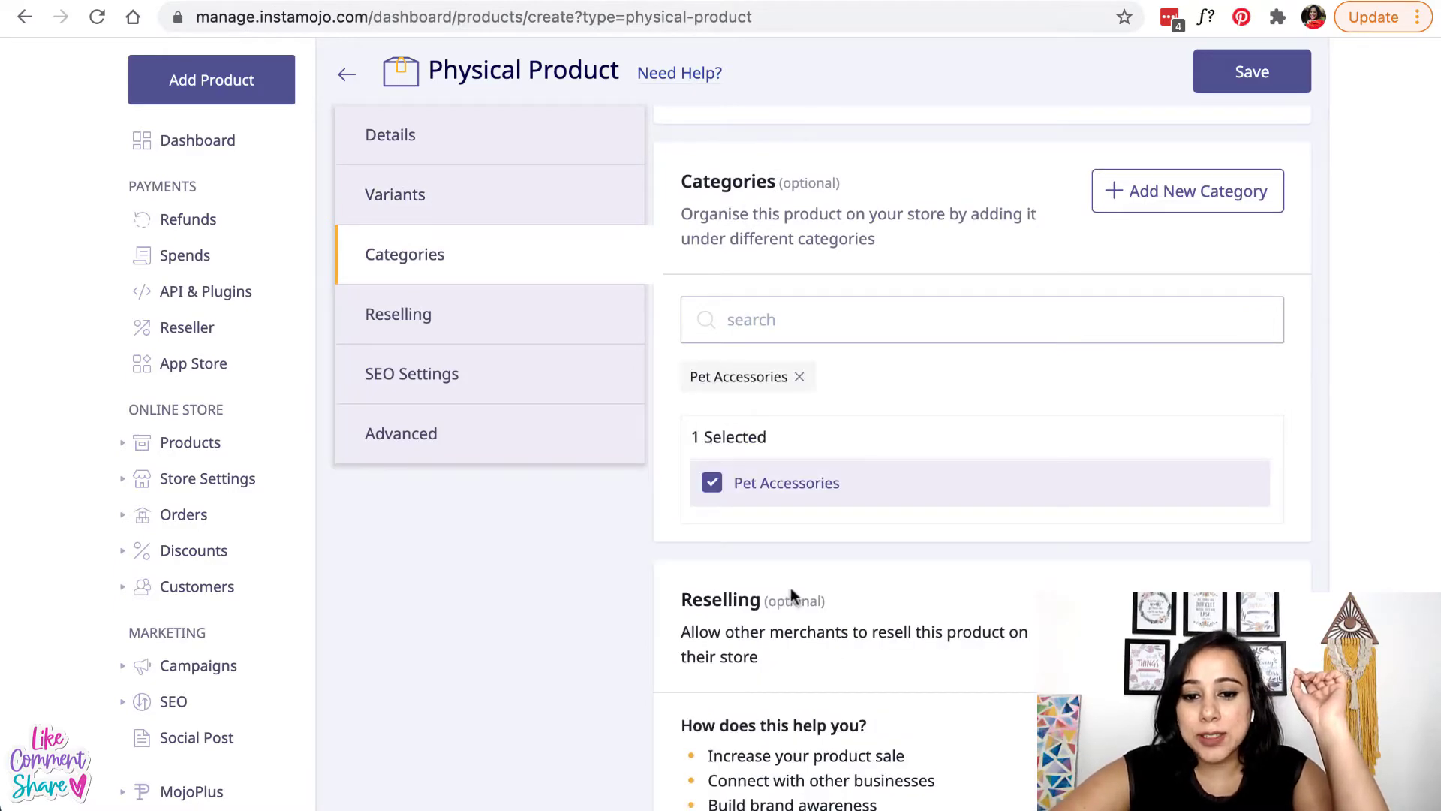
# - Leave reselling off and set the SEO title tag to "Dog Bandana"
pyautogui.scroll(-3, 791, 595)
pyautogui.scroll(-6, 791, 590)
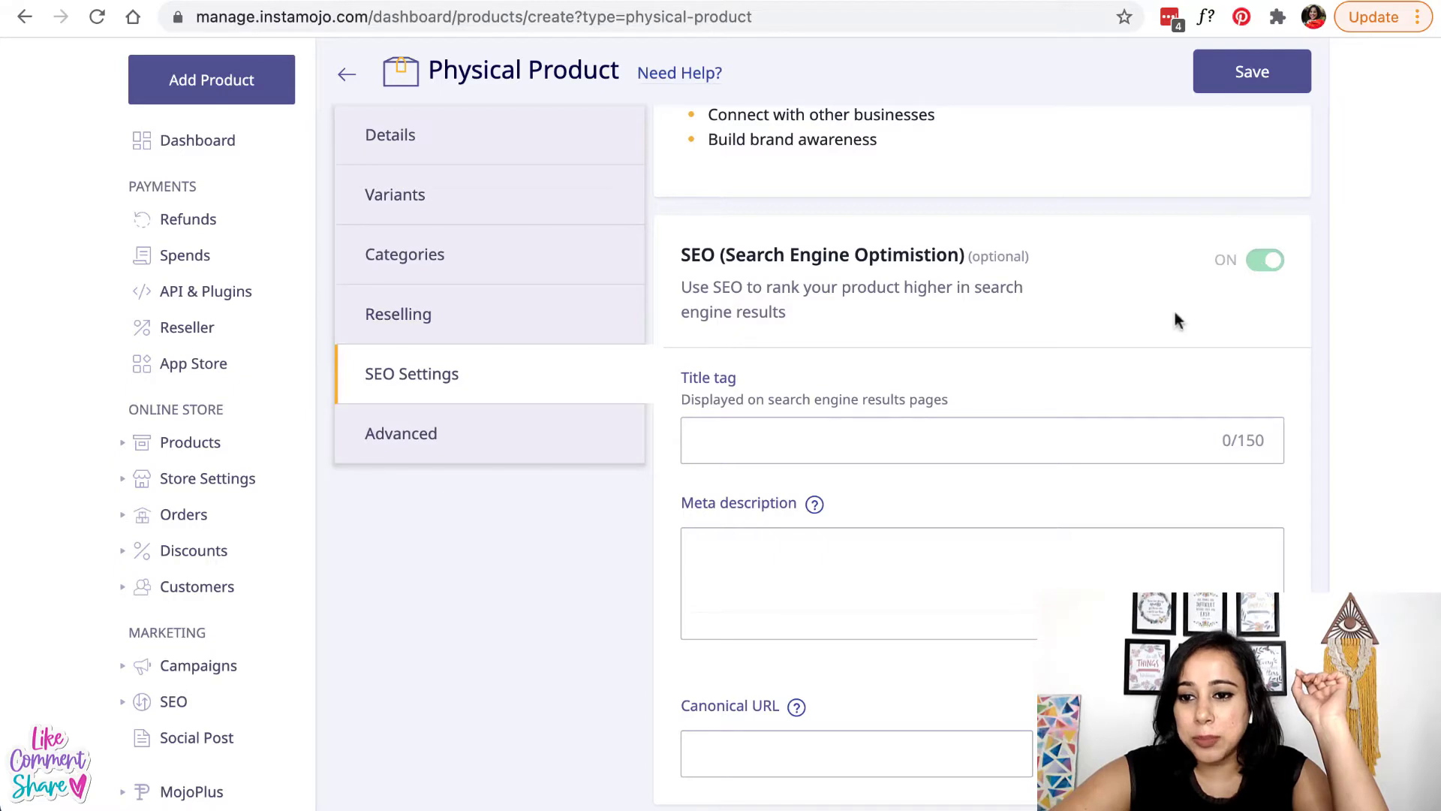
pyautogui.click(978, 448)
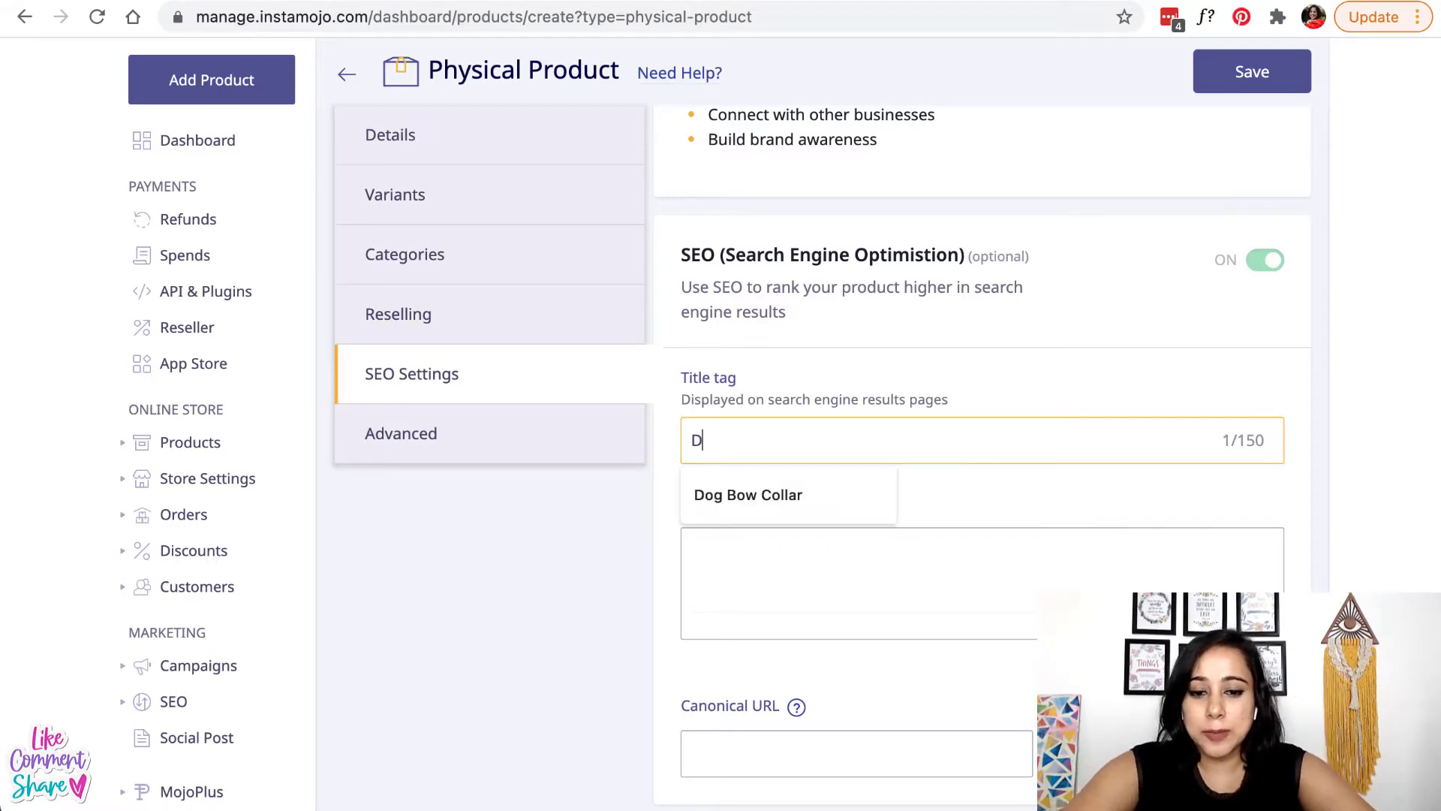
pyautogui.write('Dog Bana')
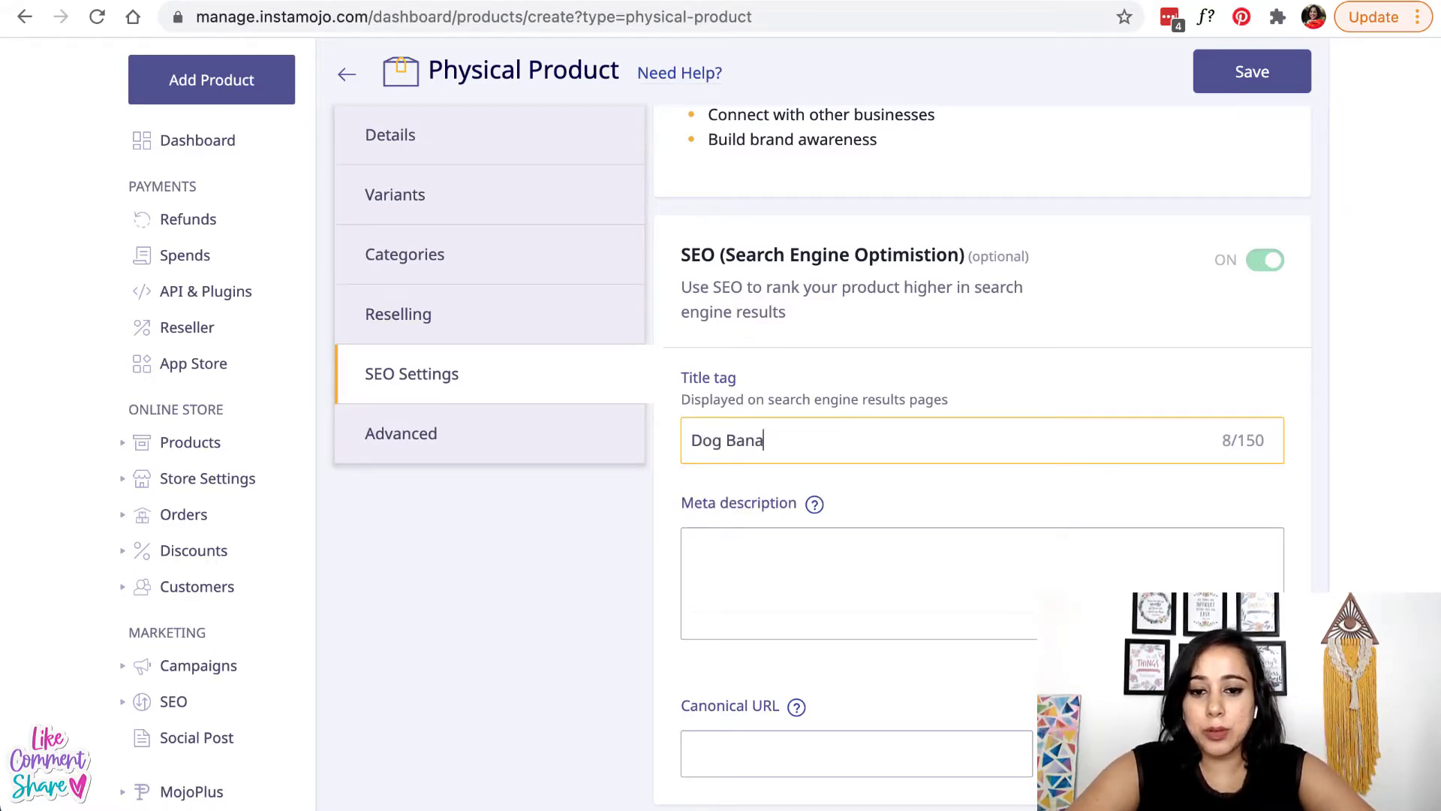
# - Leave the meta description, canonical URL and thank-you note empty and save the Dog Bandana product
pyautogui.scroll(-12, 965, 607)
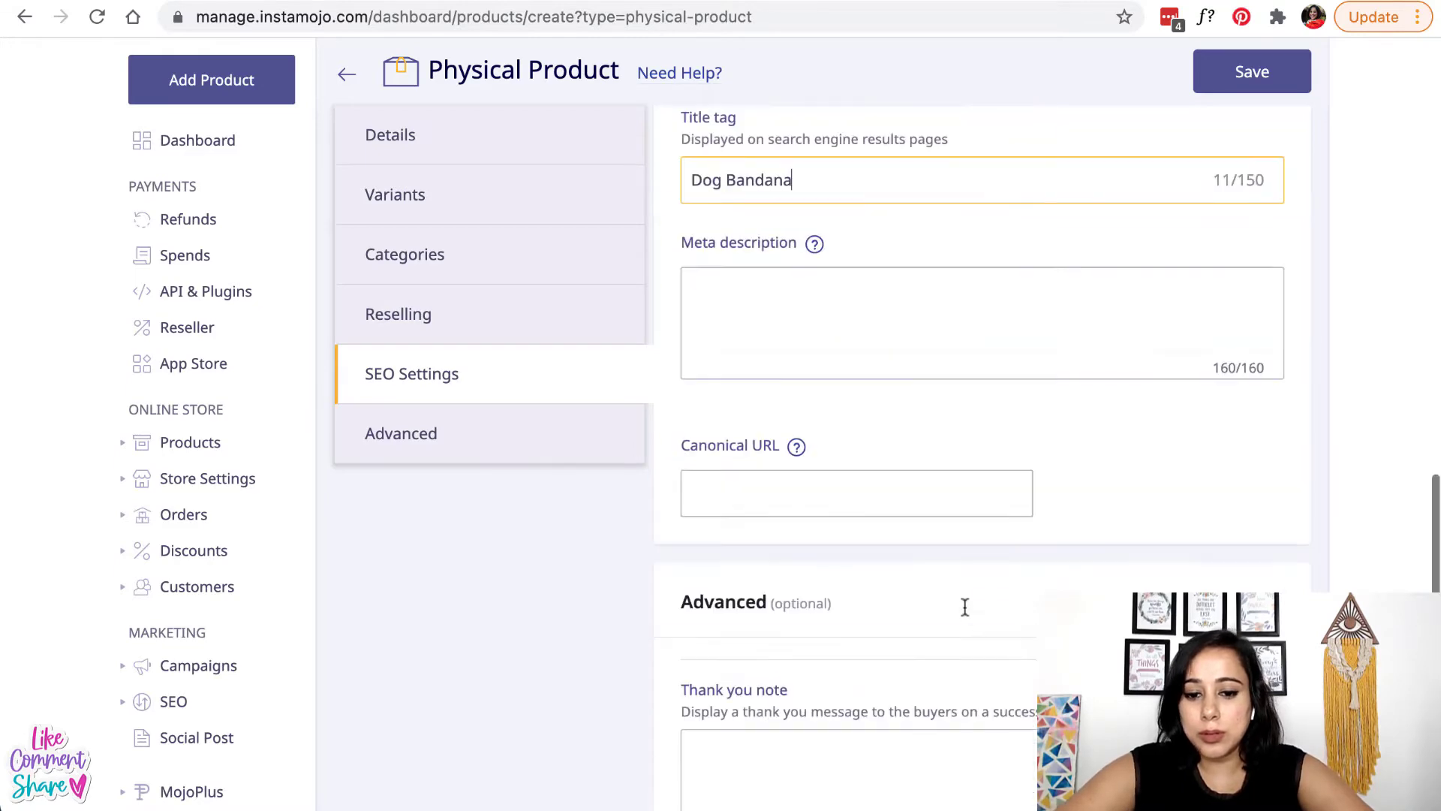
pyautogui.scroll(15, 967, 614)
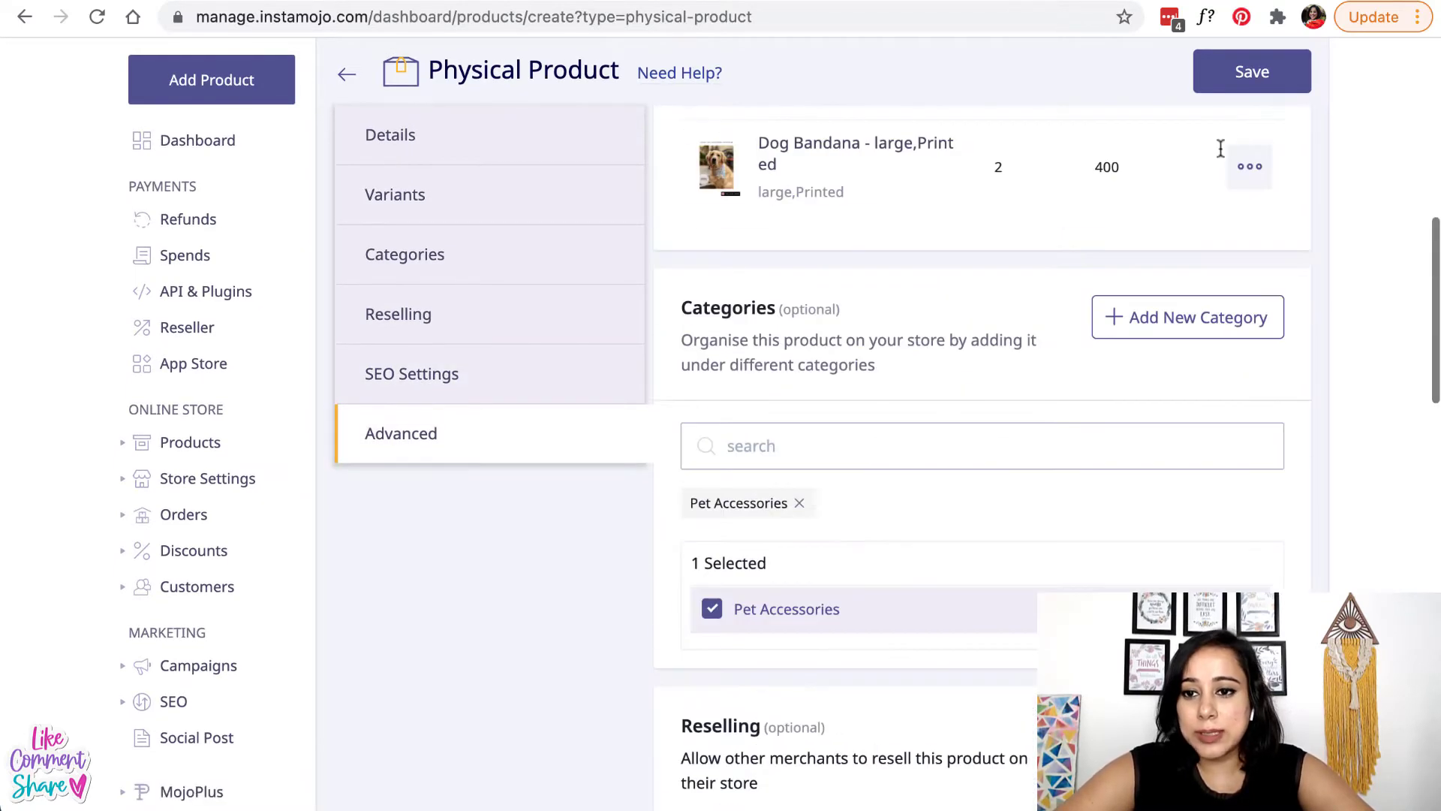
pyautogui.click(1250, 83)
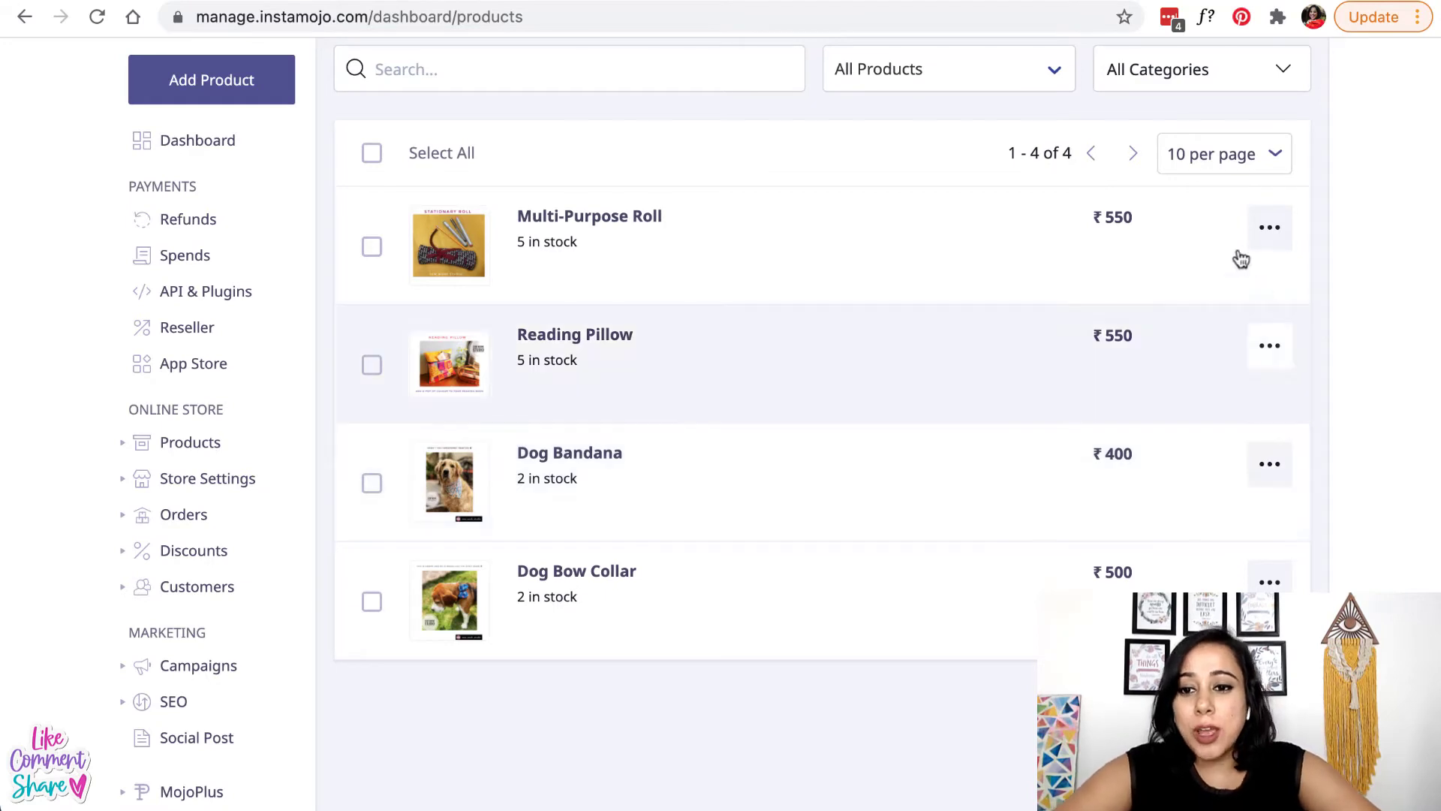
# - Check which actions are available for the Multi-Purpose Roll in the product list, without applying any
pyautogui.click(1267, 246)
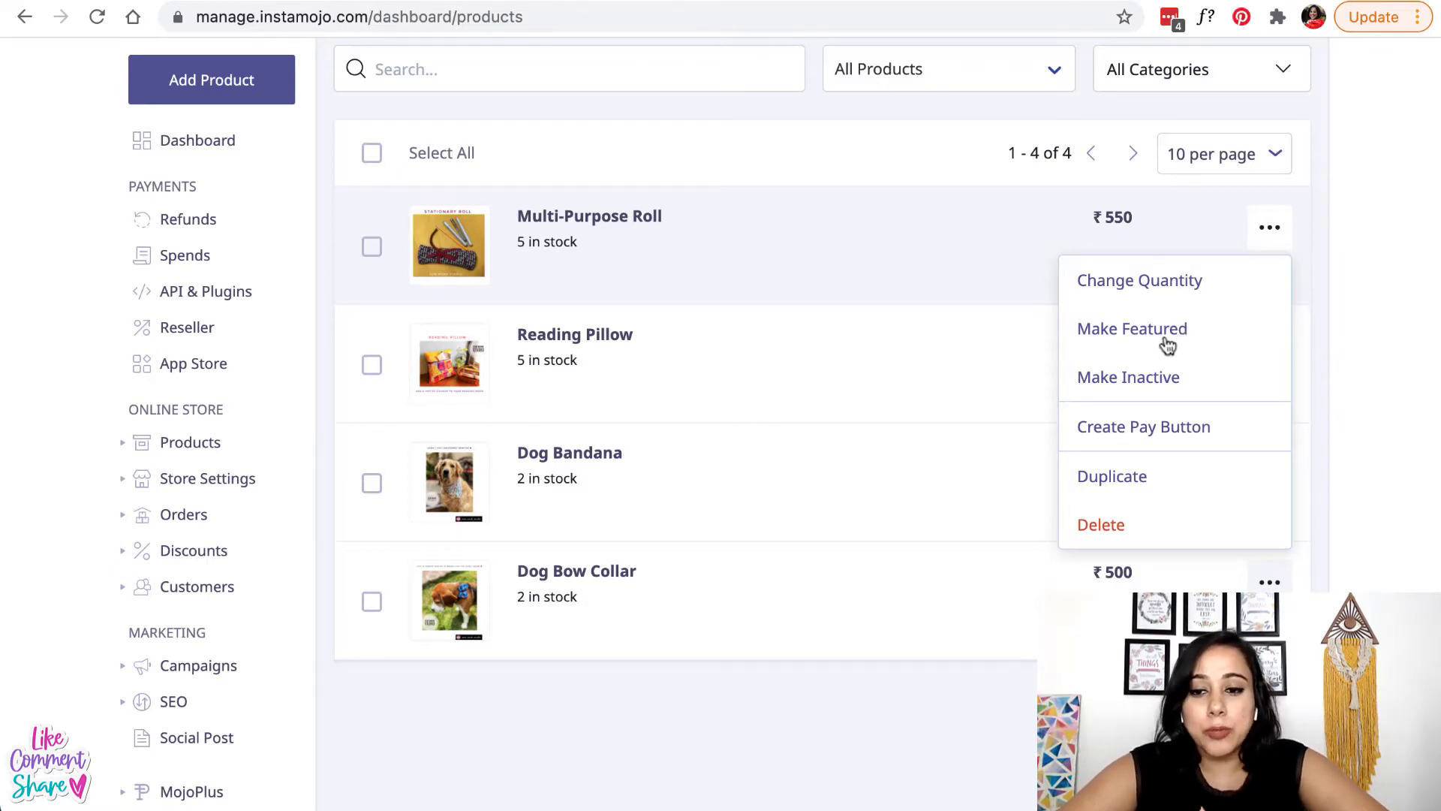
pyautogui.click(1352, 282)
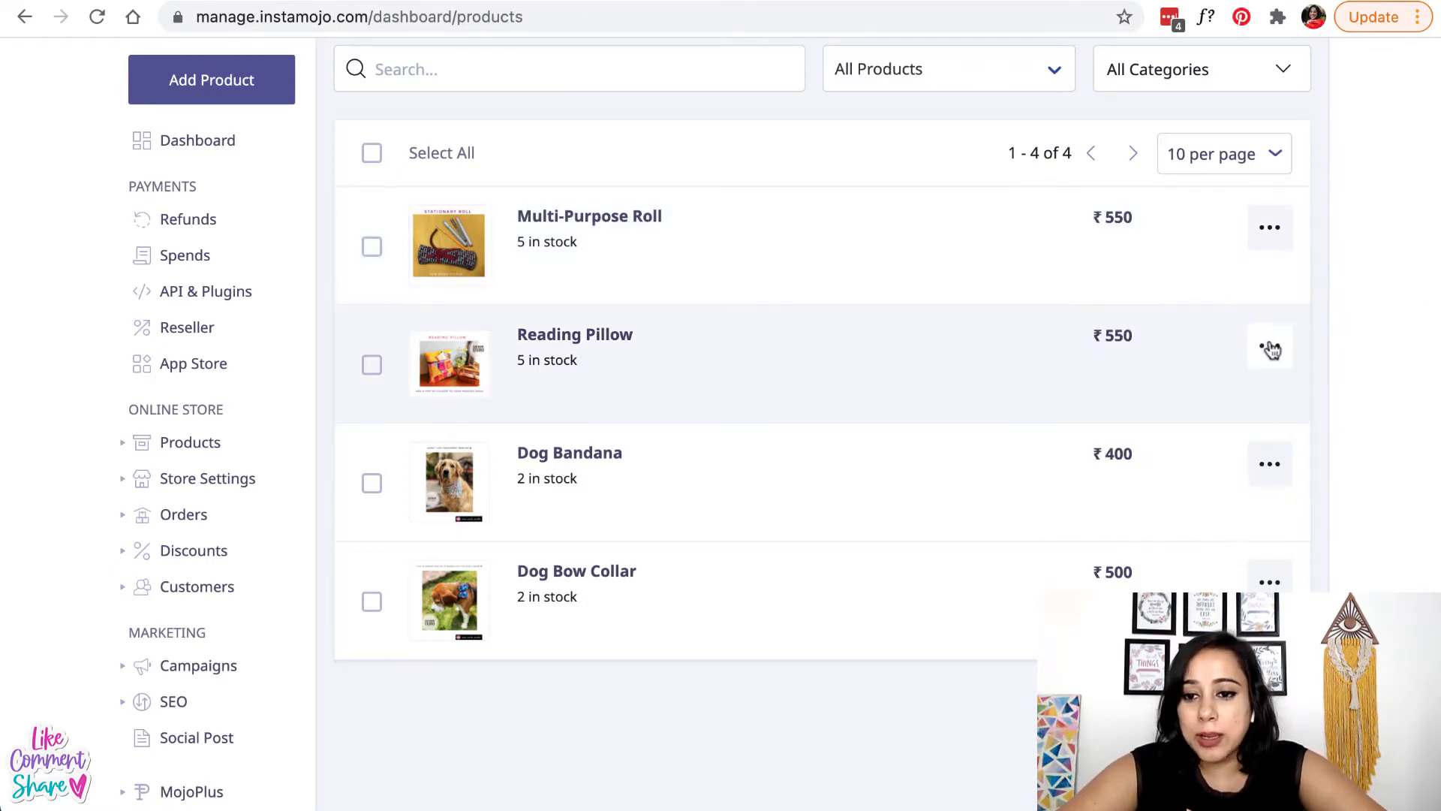
# - Mark the Reading Pillow and the Dog Bandana as featured products in the product list
pyautogui.click(1269, 346)
pyautogui.click(1162, 450)
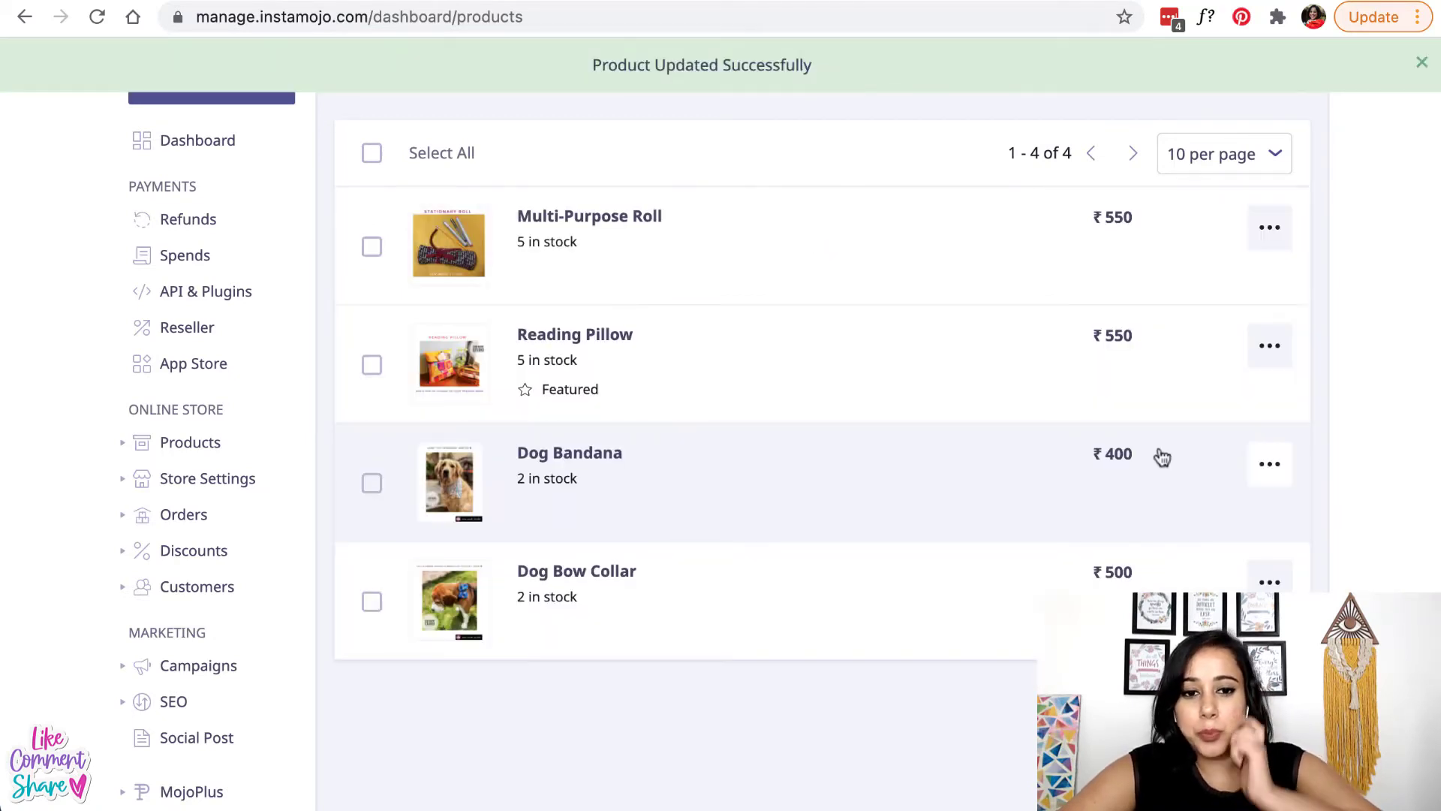
pyautogui.click(1268, 484)
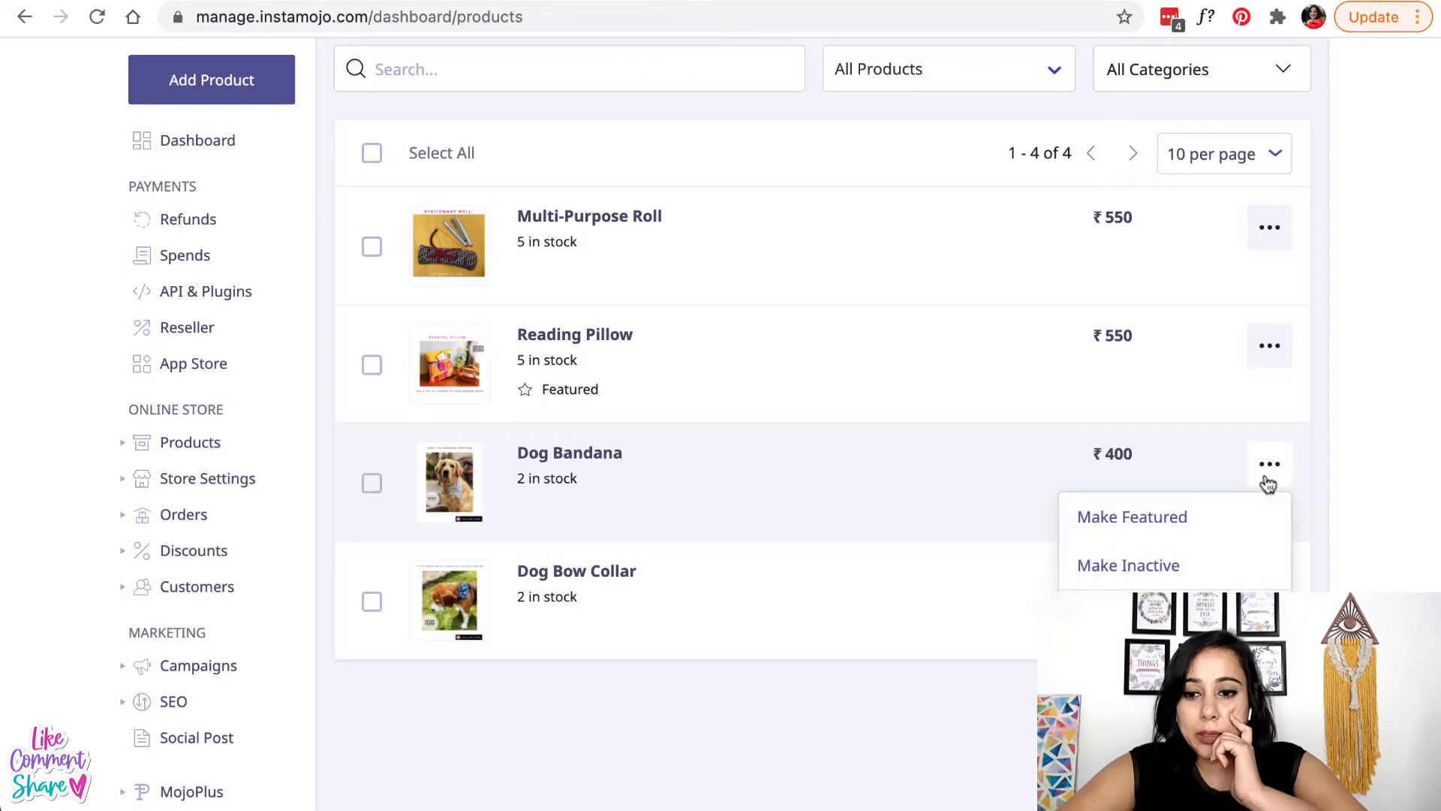
pyautogui.click(1181, 528)
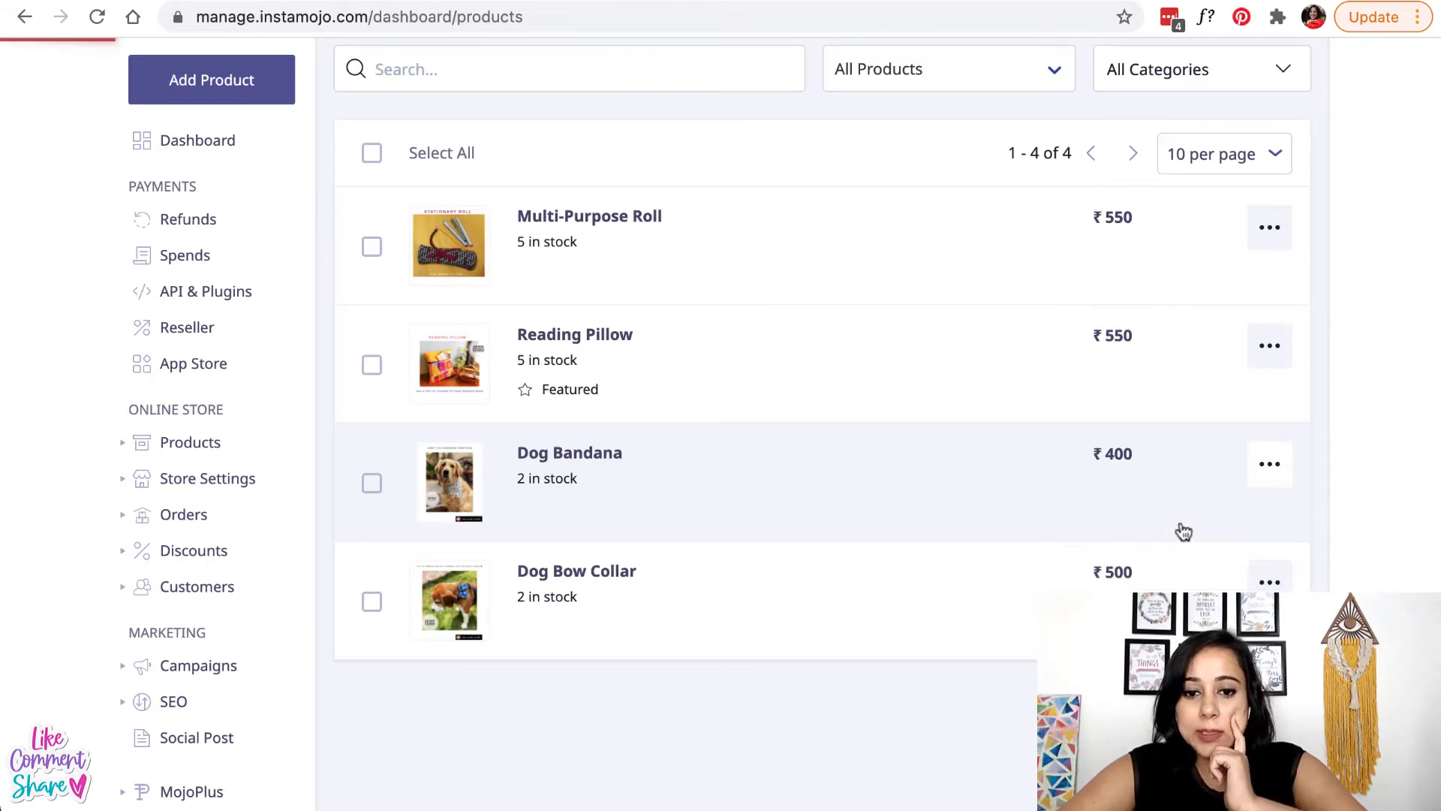
pyautogui.scroll(2, 1183, 532)
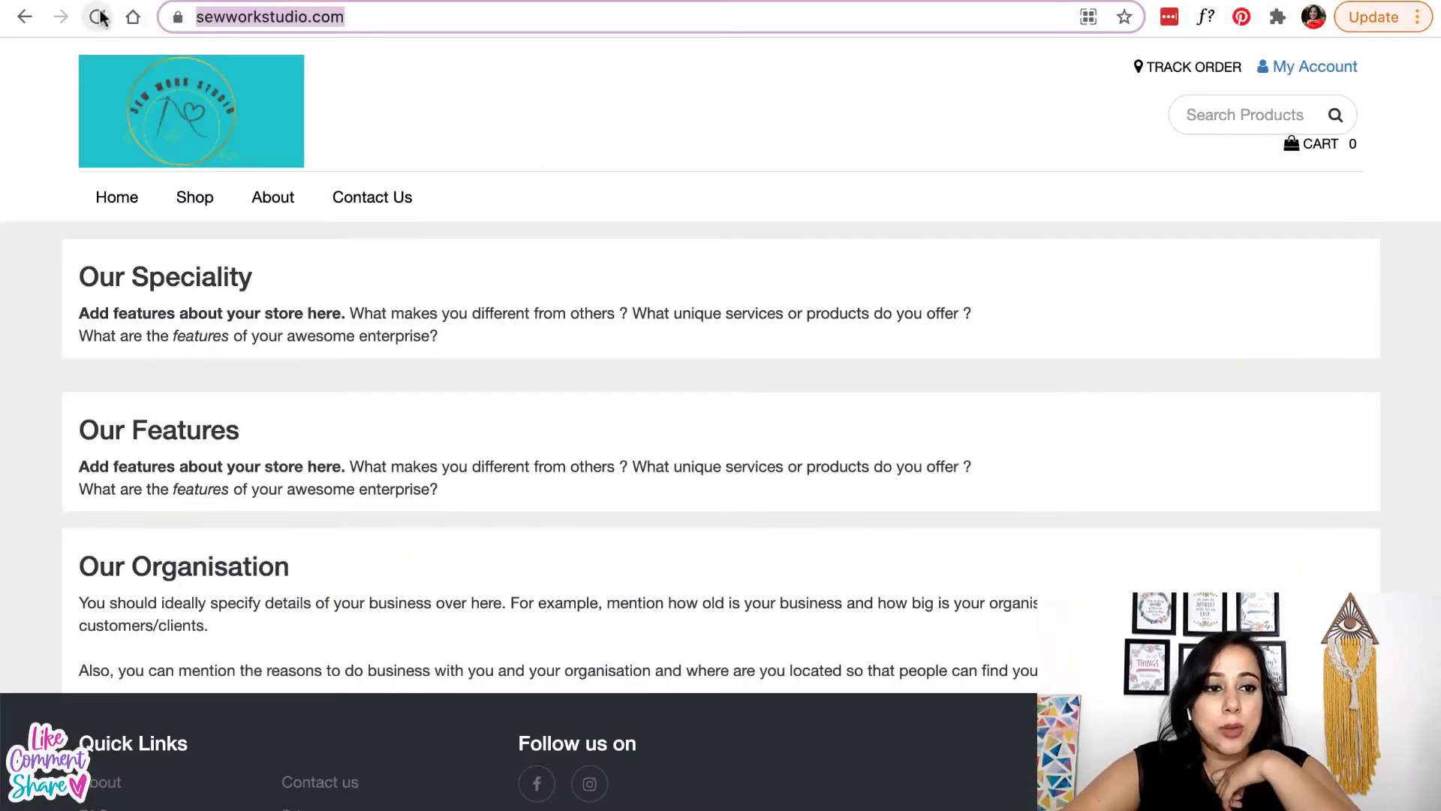
# - Reload the sewworkstudio.com home page, review its featured and latest products, and open the Multipurpose Roll shop category
pyautogui.click(99, 16)
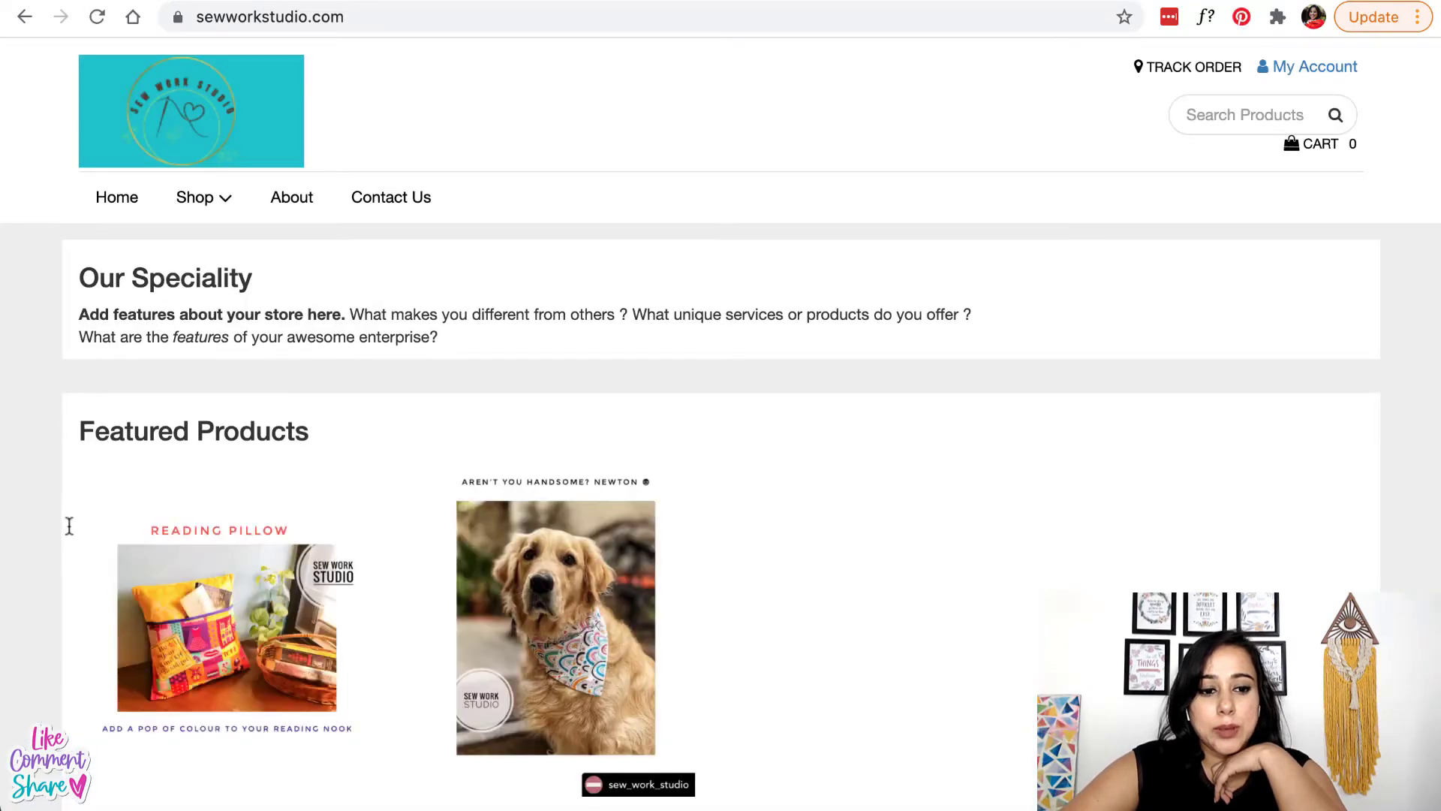
pyautogui.scroll(-3, 66, 521)
pyautogui.scroll(-7, 68, 532)
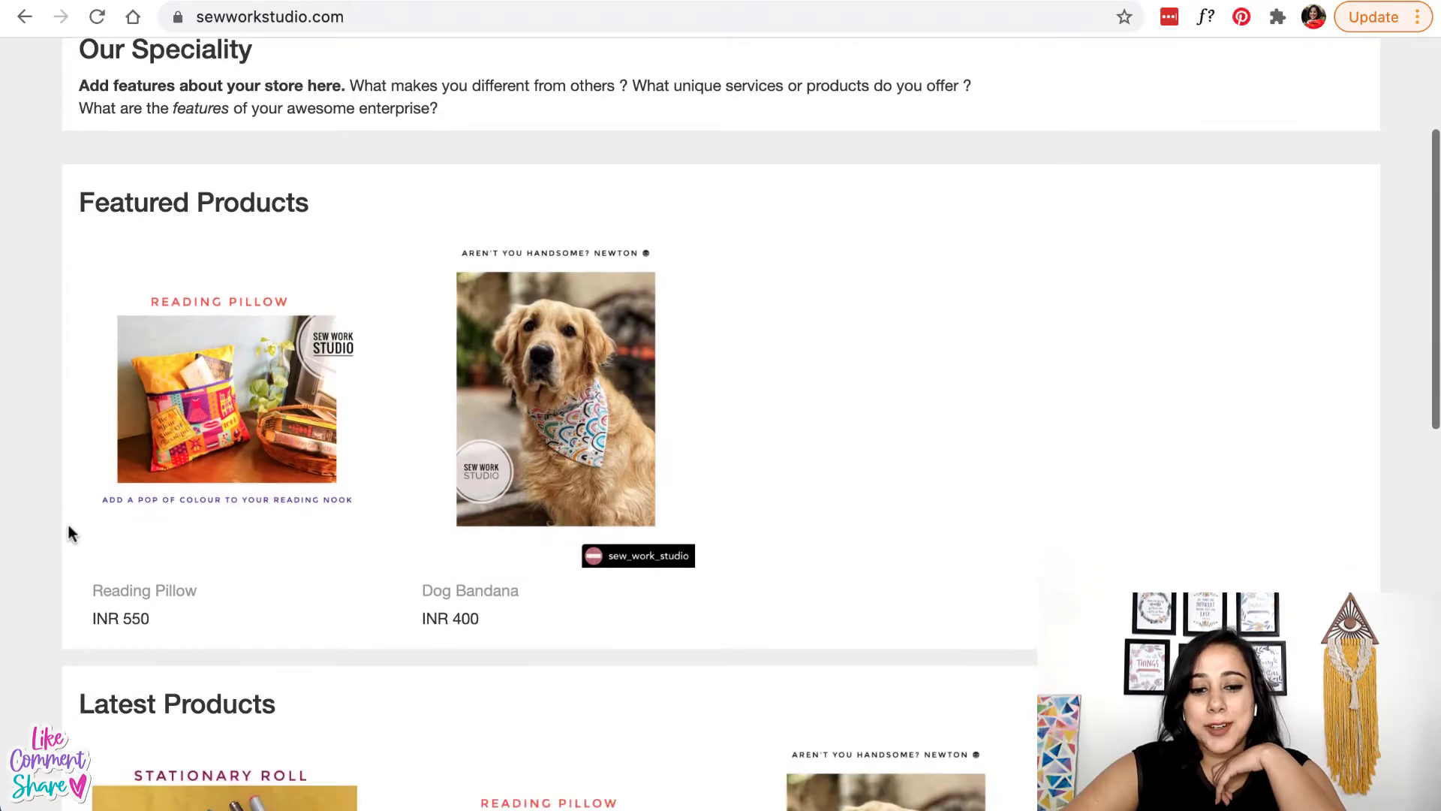
pyautogui.scroll(-3, 68, 533)
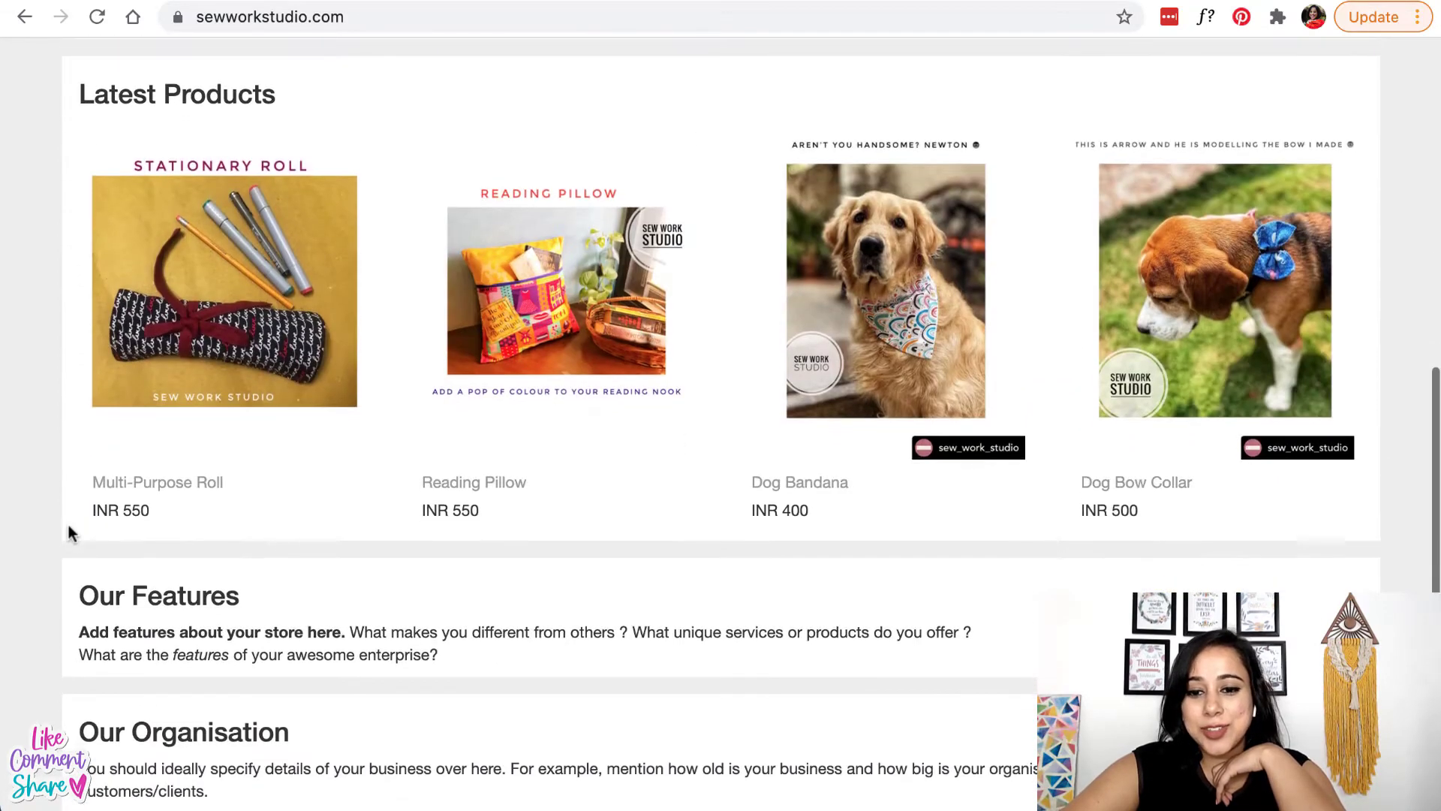
pyautogui.scroll(-3, 69, 530)
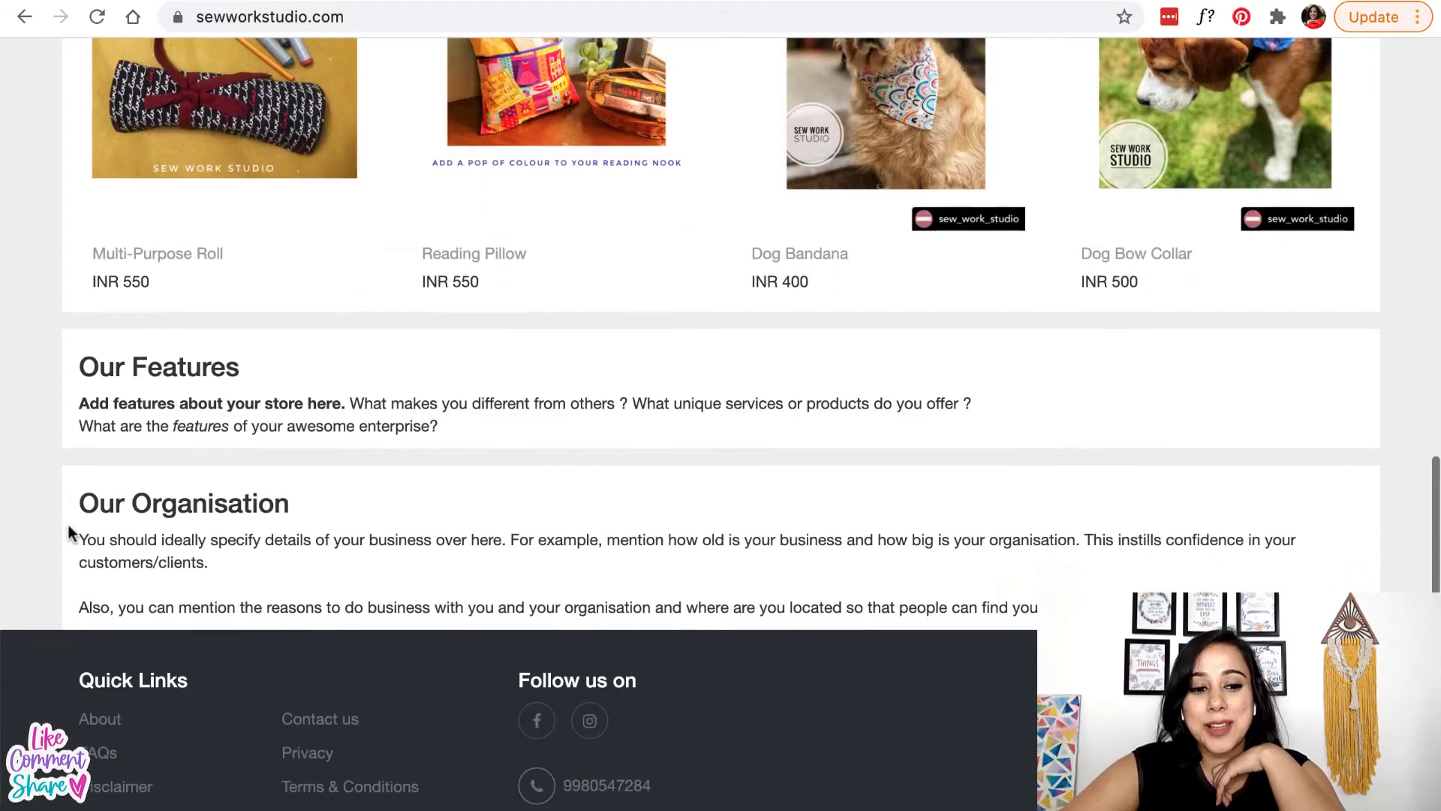
pyautogui.scroll(15, 69, 524)
pyautogui.moveTo(213, 203)
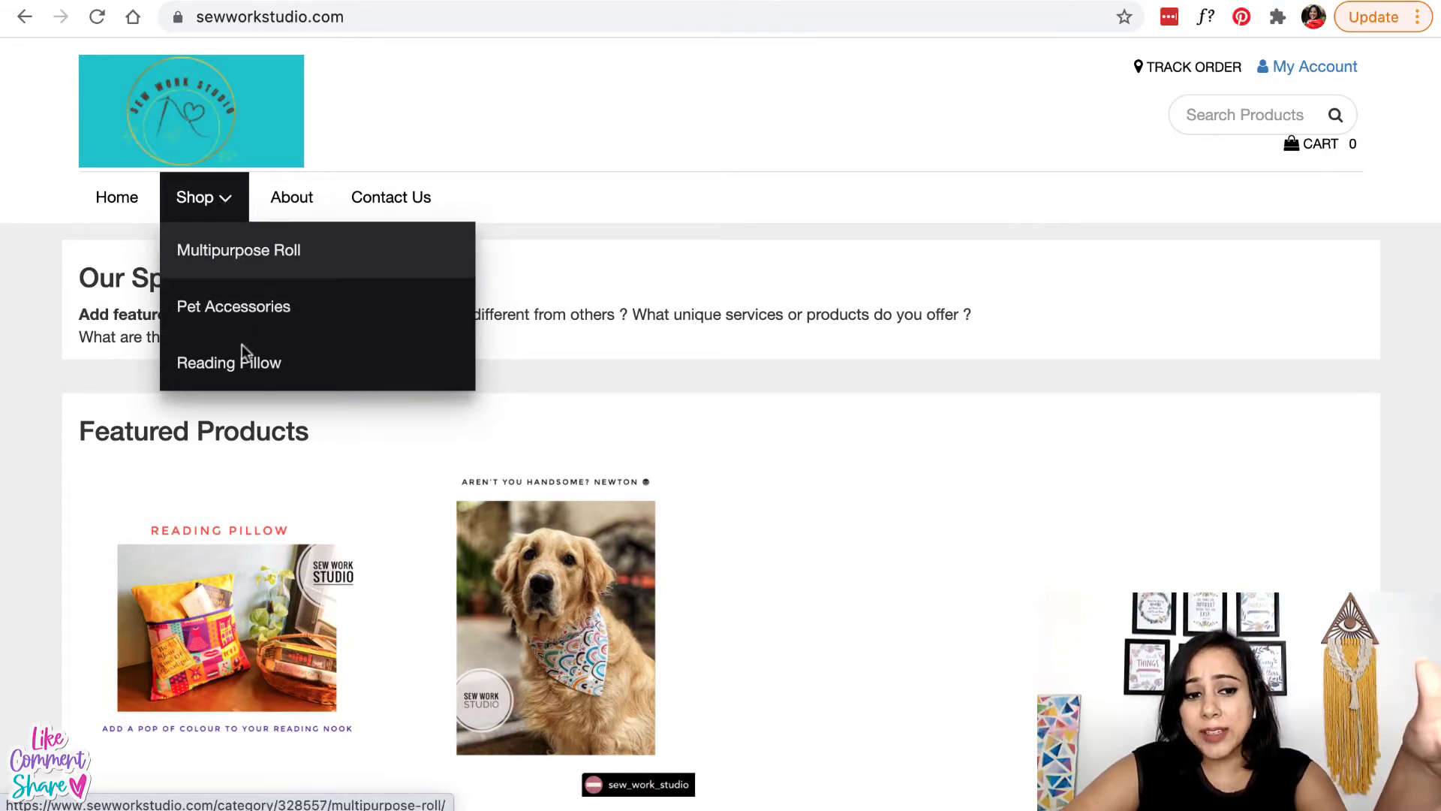
pyautogui.click(230, 263)
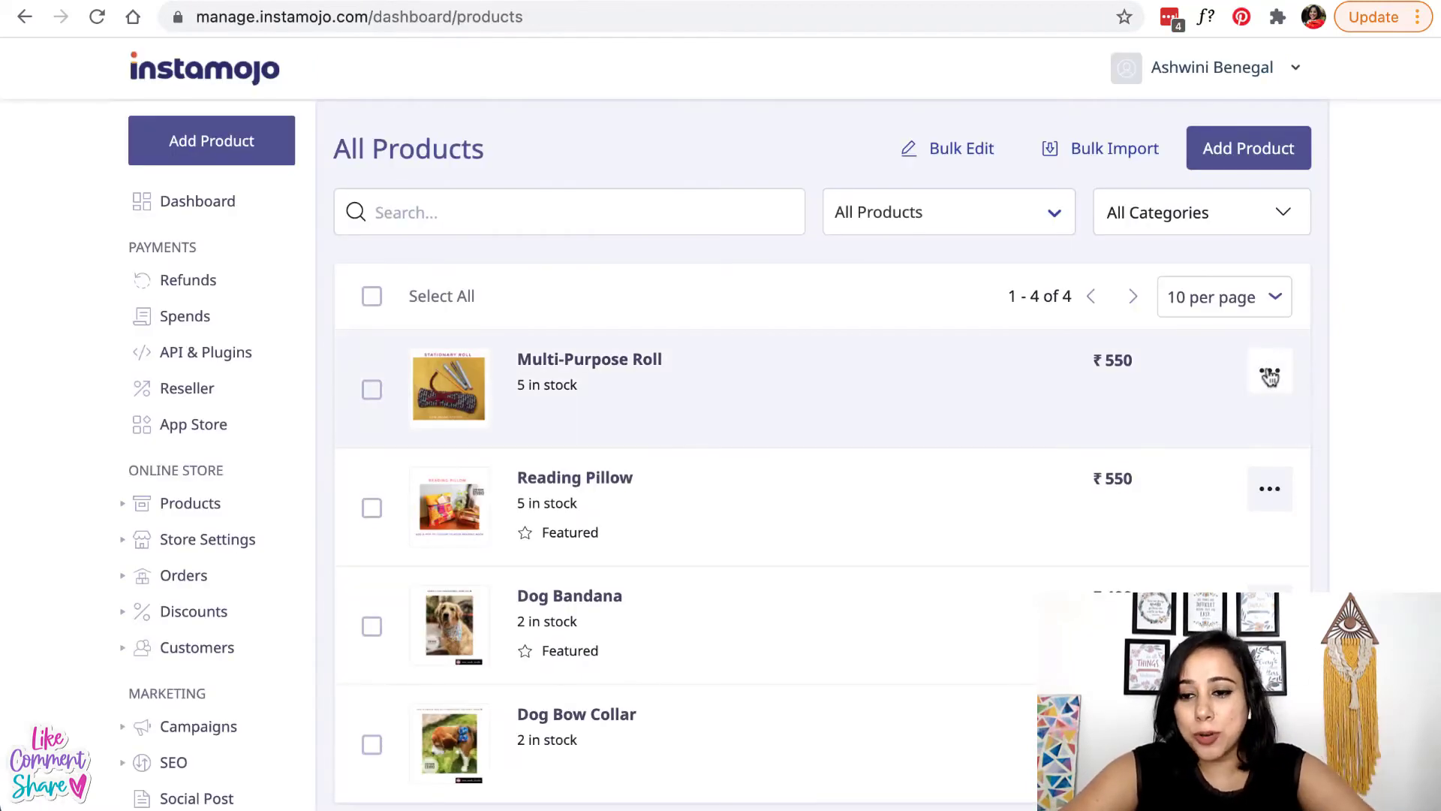
# - In the Instamojo dashboard, assign the Multi-Purpose Roll product to the Multipurpose Roll category and save it
pyautogui.click(1270, 375)
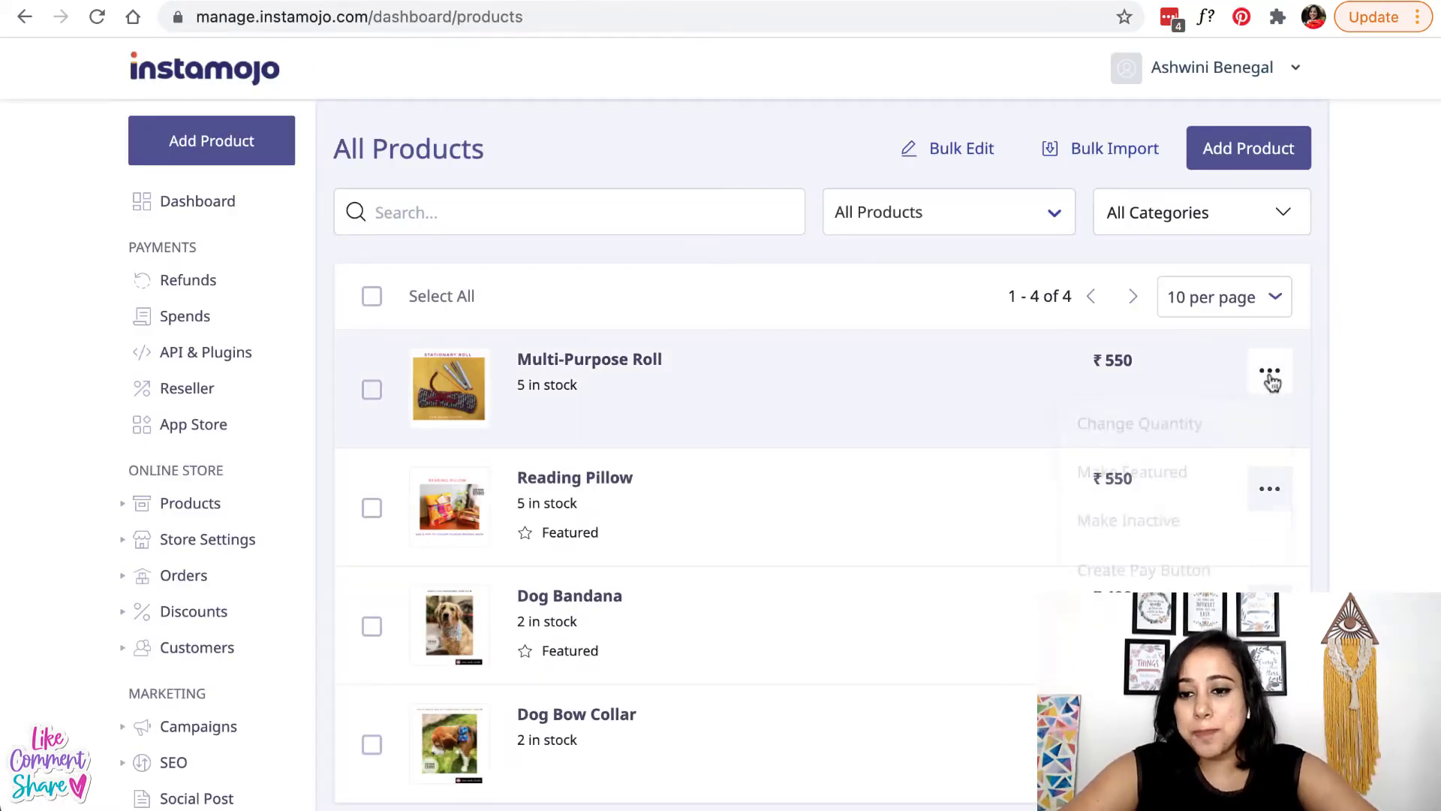
pyautogui.click(964, 388)
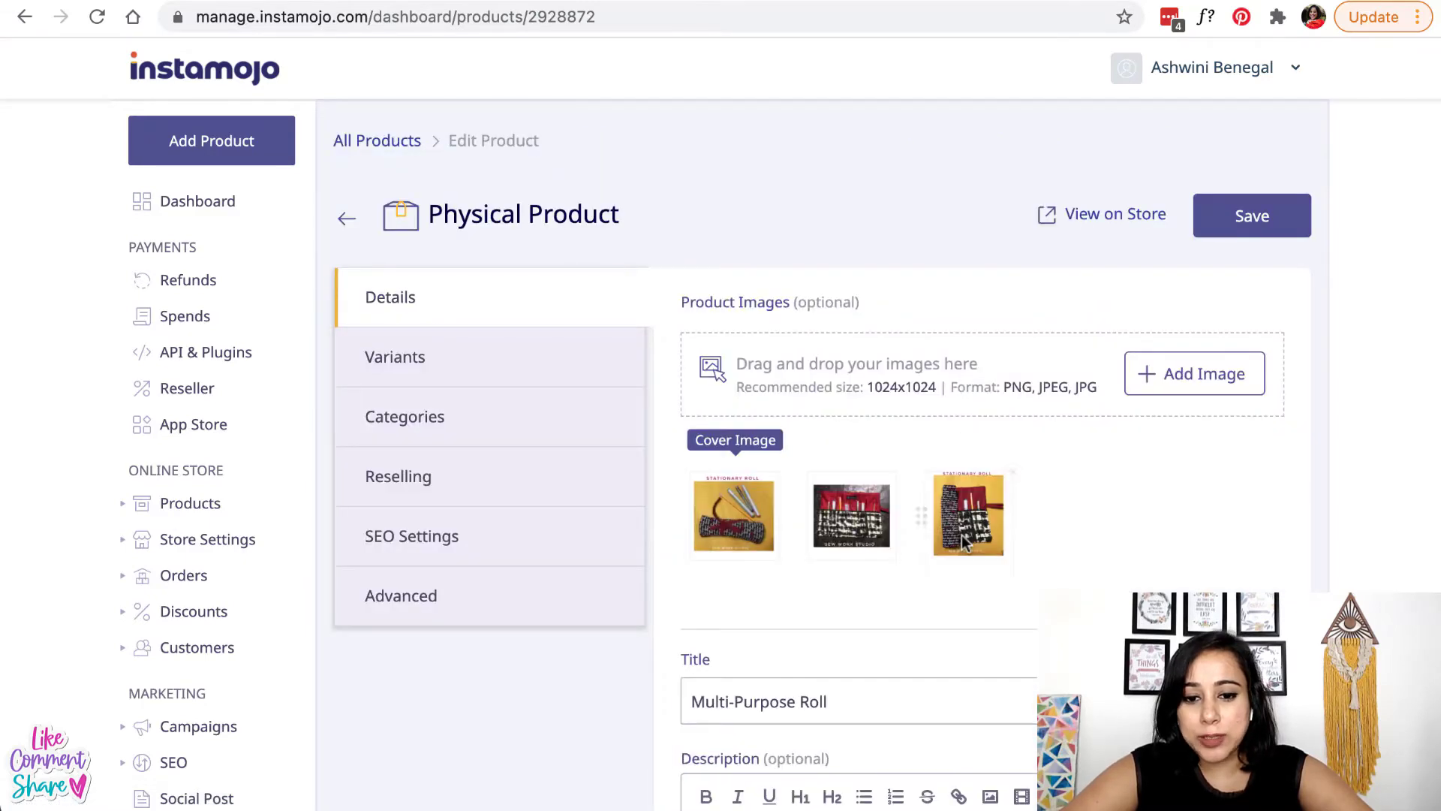
pyautogui.scroll(-8, 962, 487)
pyautogui.scroll(-15, 962, 535)
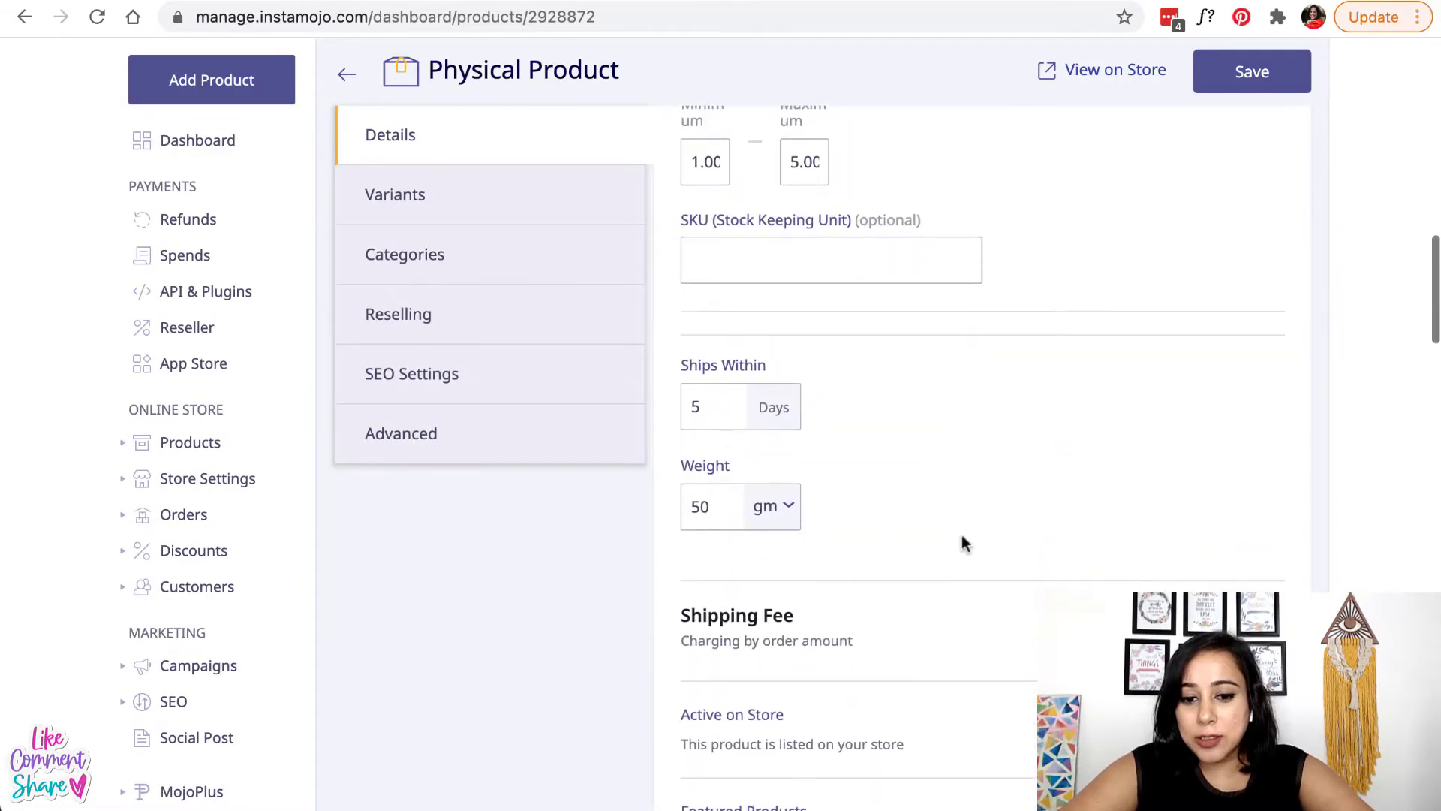
pyautogui.scroll(-5, 961, 534)
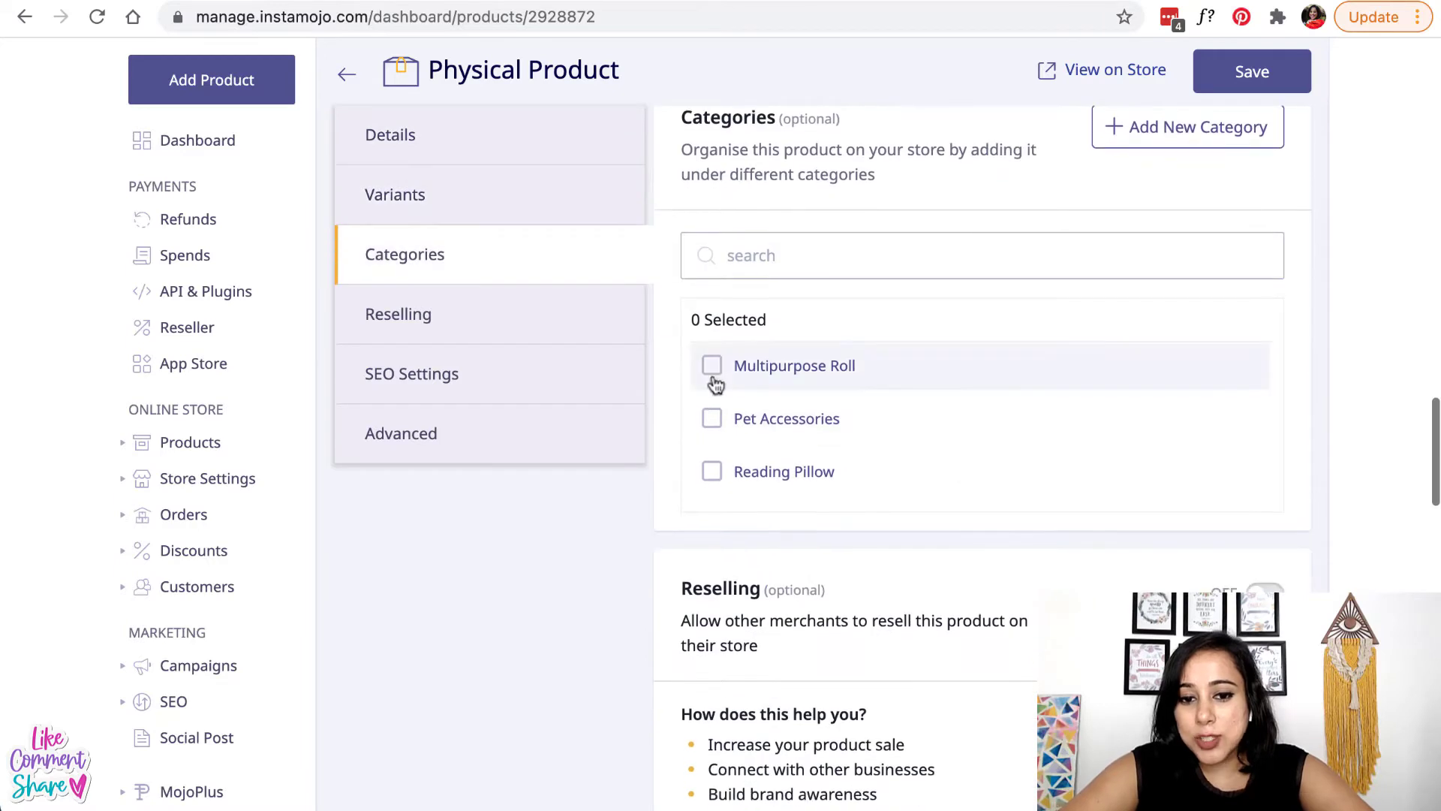
pyautogui.click(713, 369)
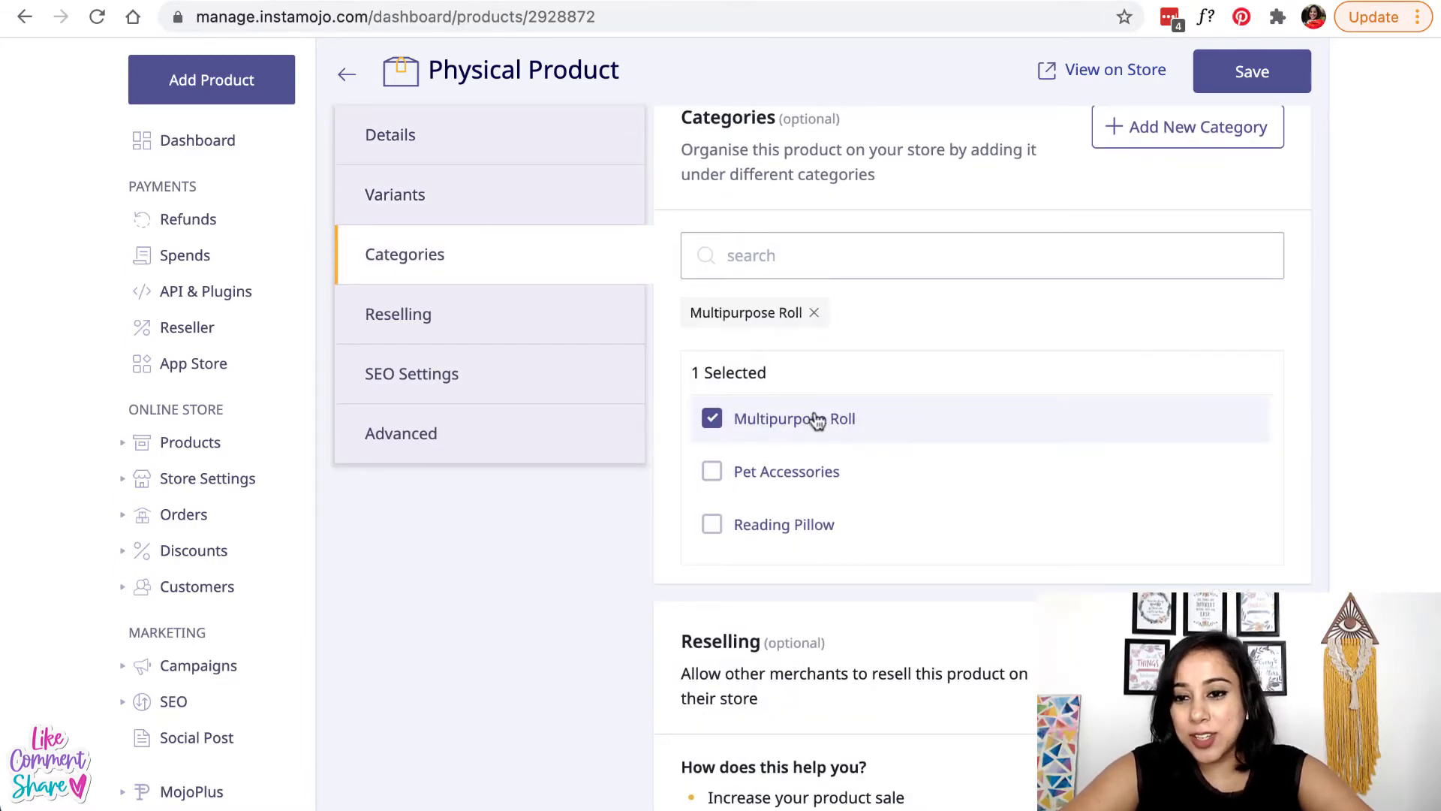
pyautogui.click(1251, 75)
pyautogui.scroll(9, 923, 386)
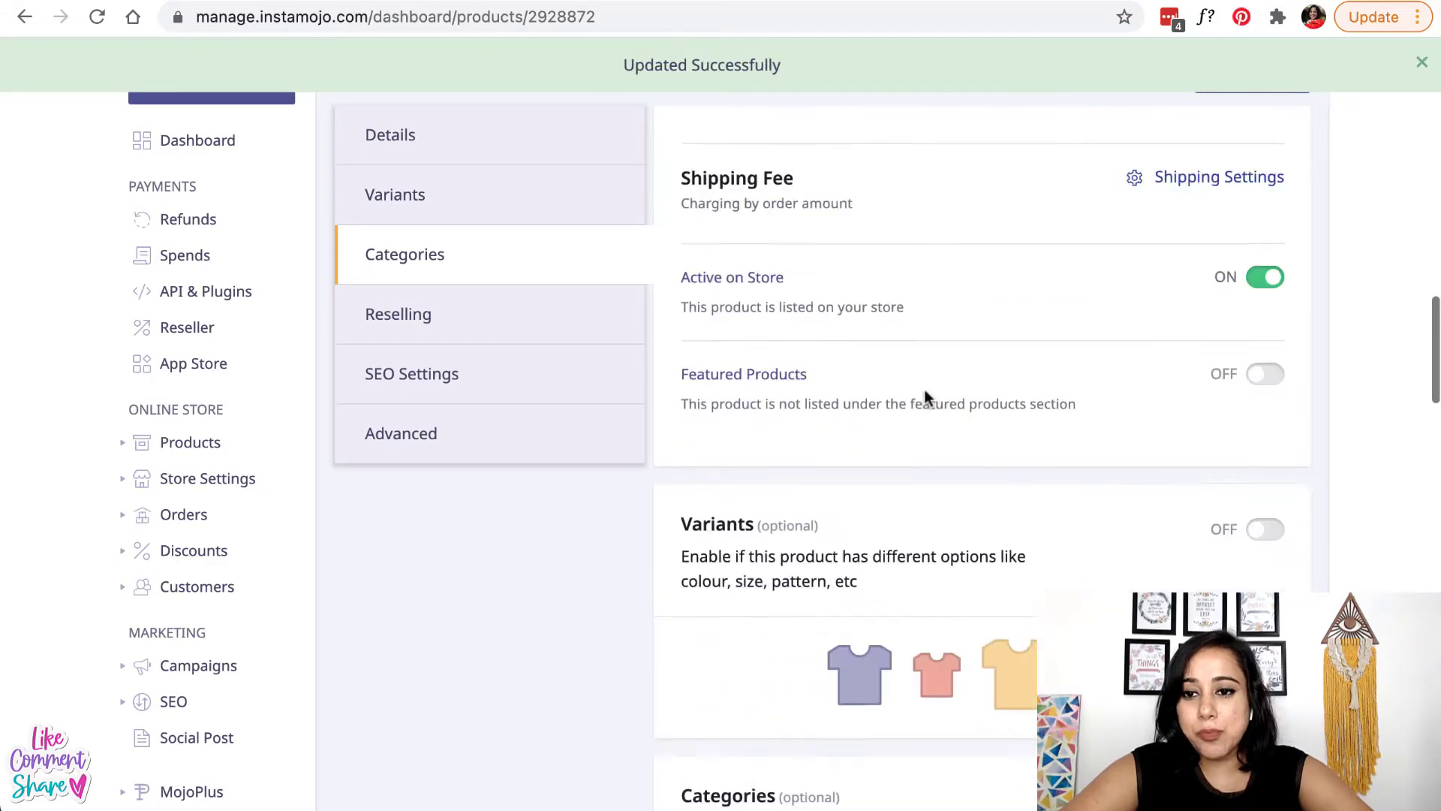
pyautogui.scroll(8, 925, 389)
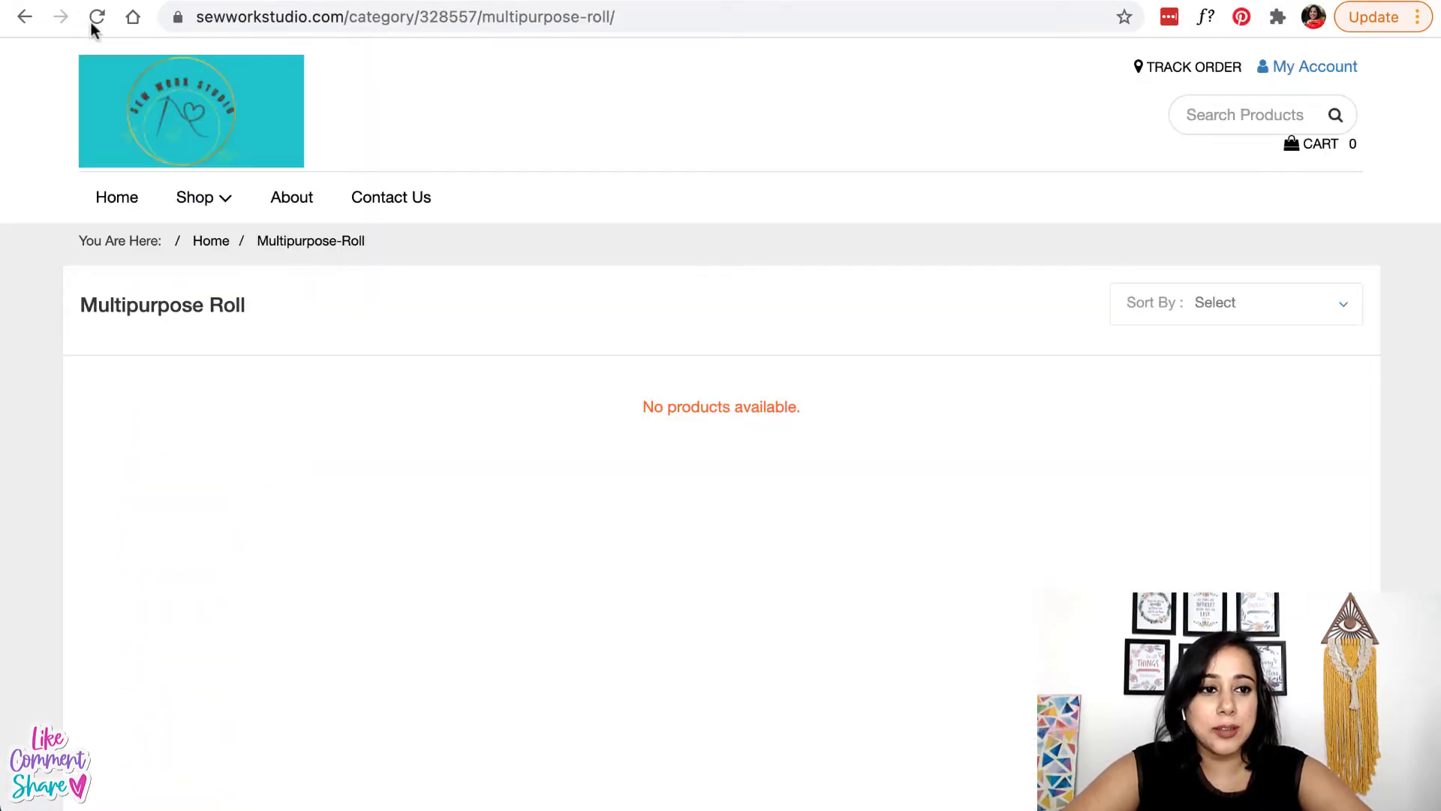
# - Reload the storefront's Multipurpose Roll category and review the Multi-Purpose Roll's product page down to its details
pyautogui.click(92, 24)
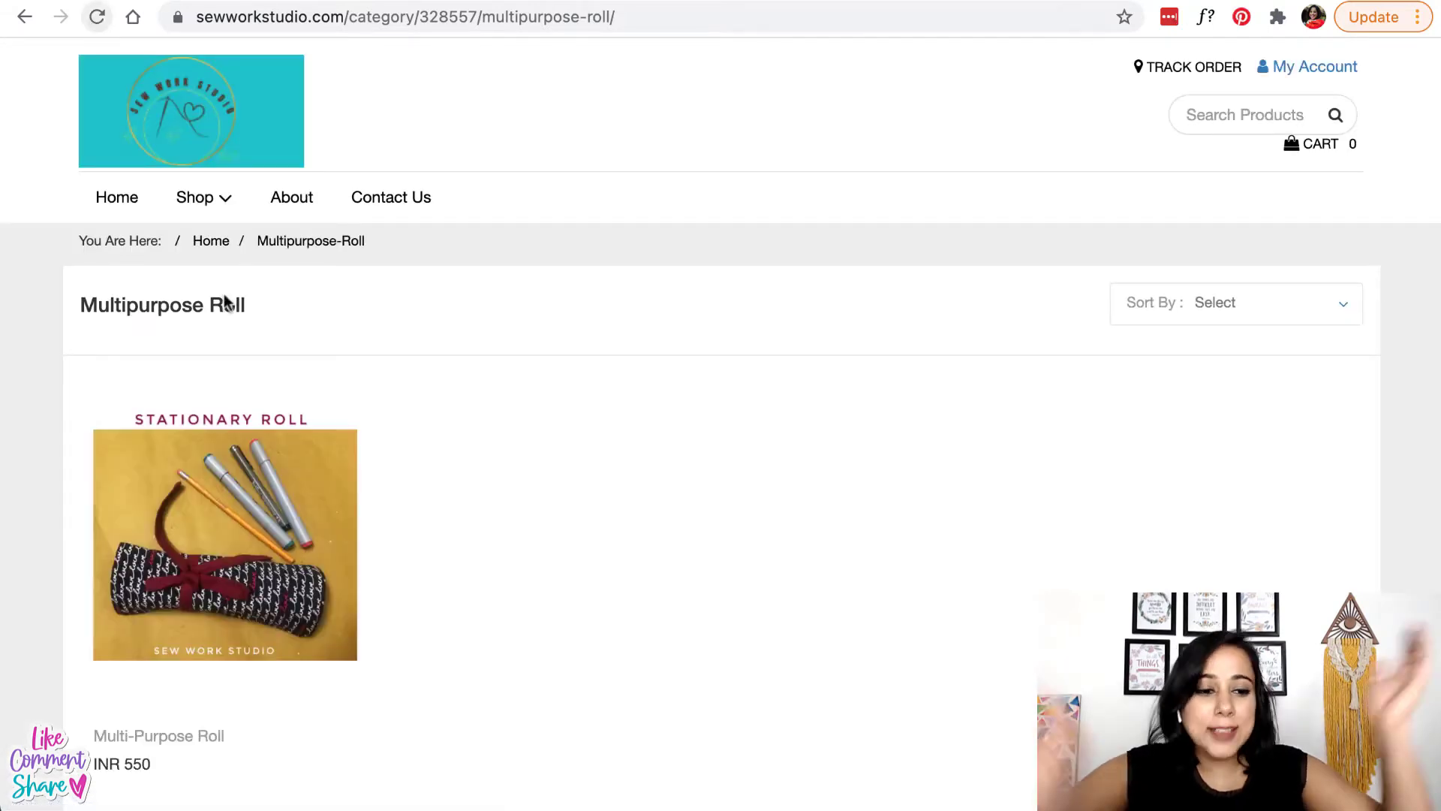
pyautogui.scroll(-2, 246, 426)
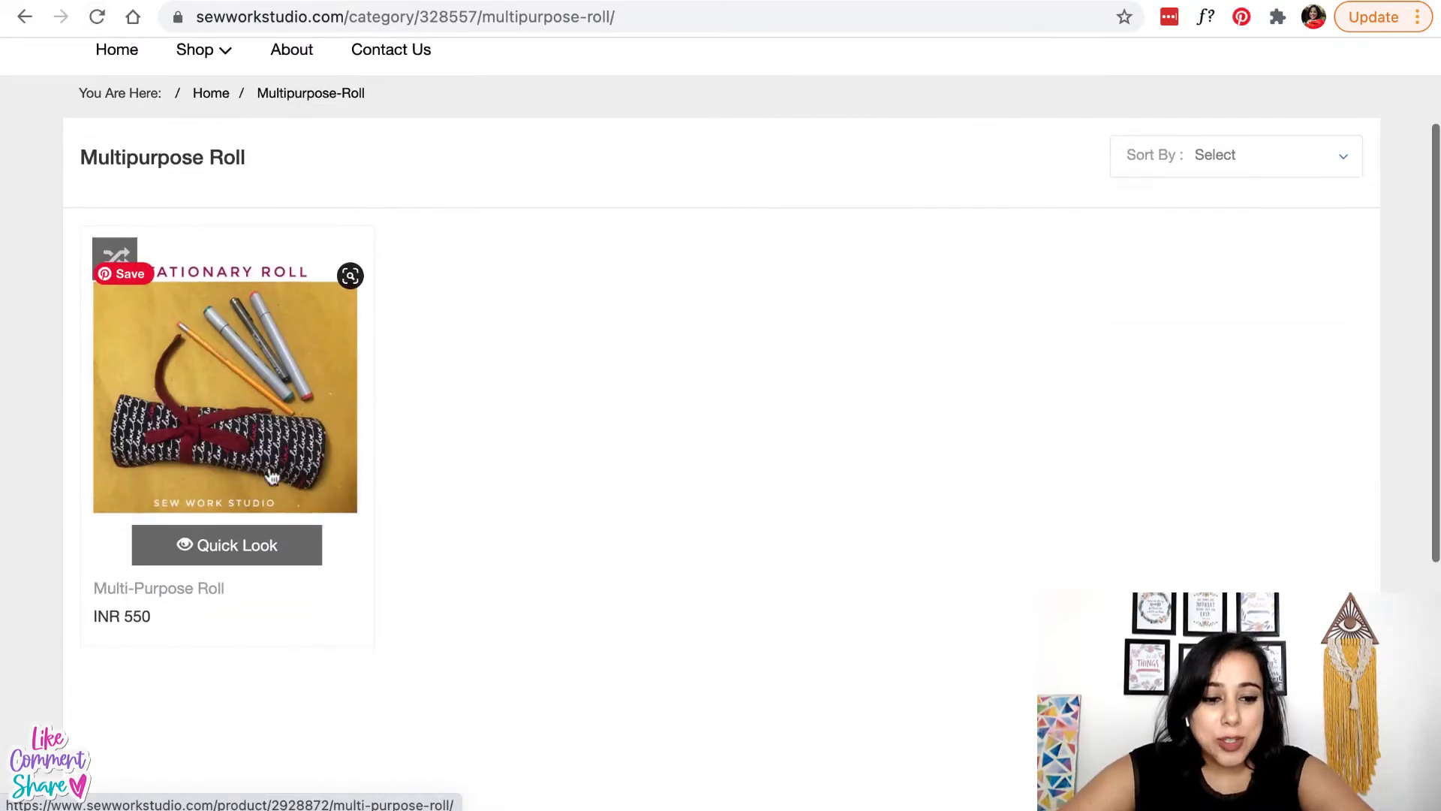
pyautogui.click(246, 426)
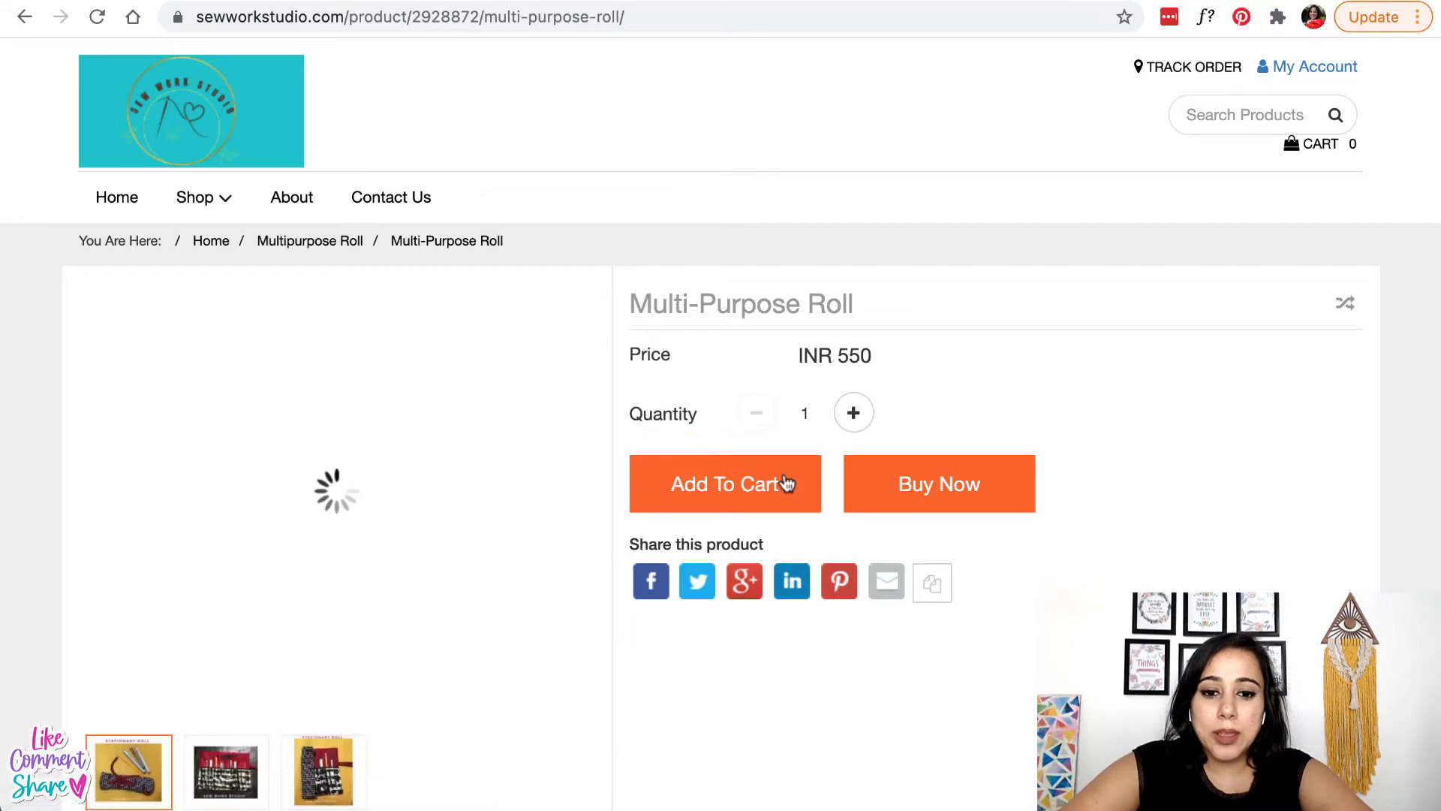
pyautogui.scroll(-2, 831, 385)
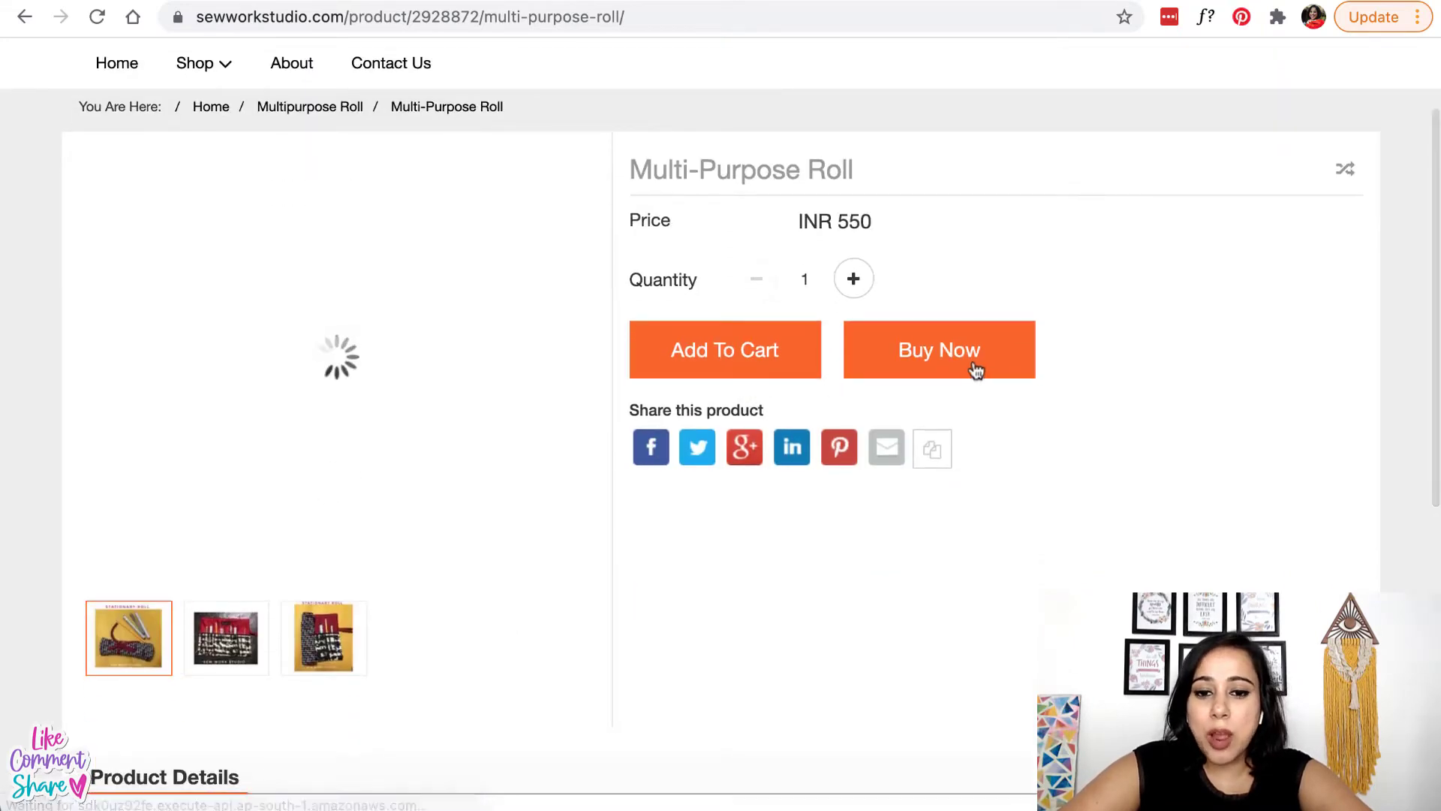
pyautogui.scroll(-3, 587, 665)
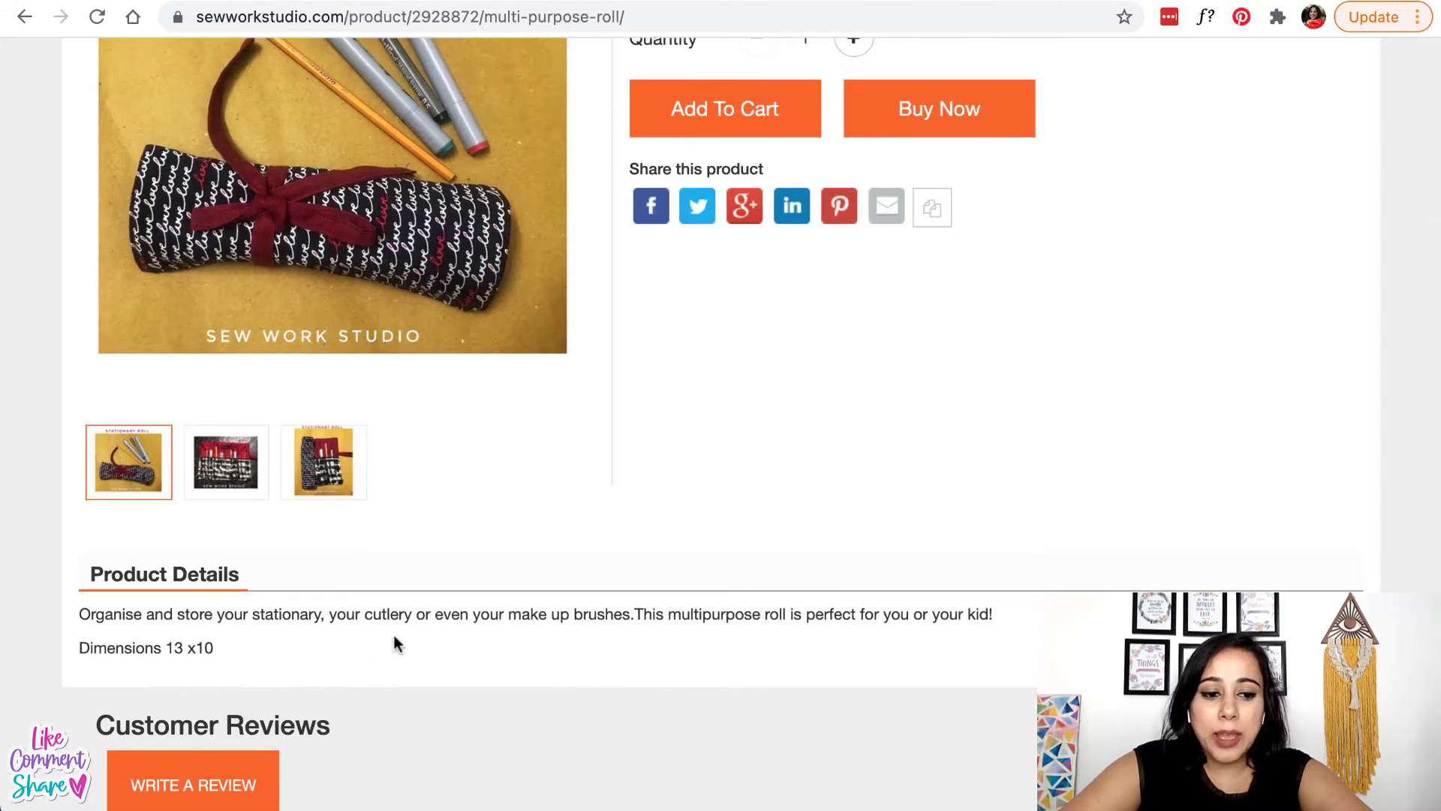
pyautogui.scroll(-2, 393, 633)
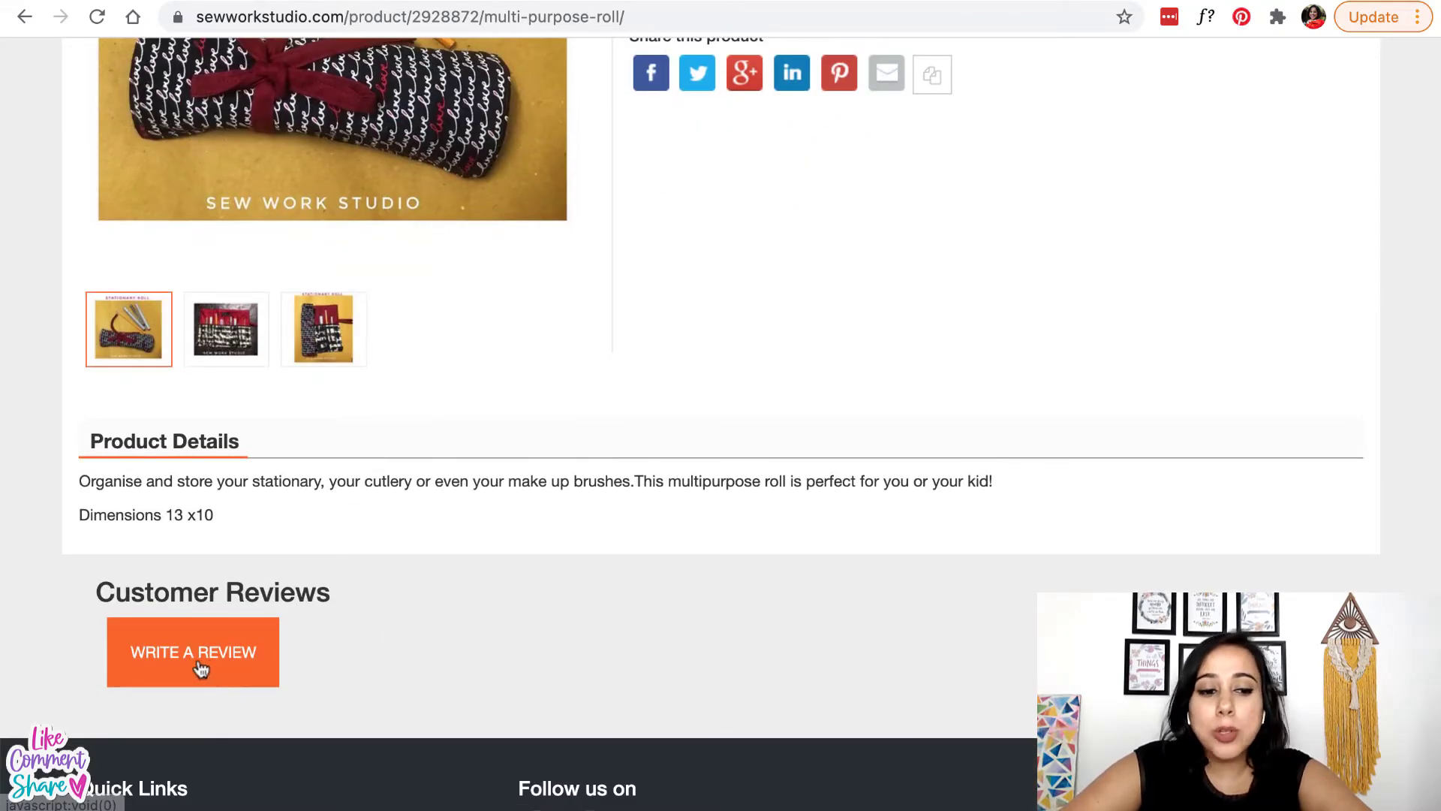
# - Check what a customer needs to write a review of the Multi-Purpose Roll, and dismiss the login dialog
pyautogui.click(206, 651)
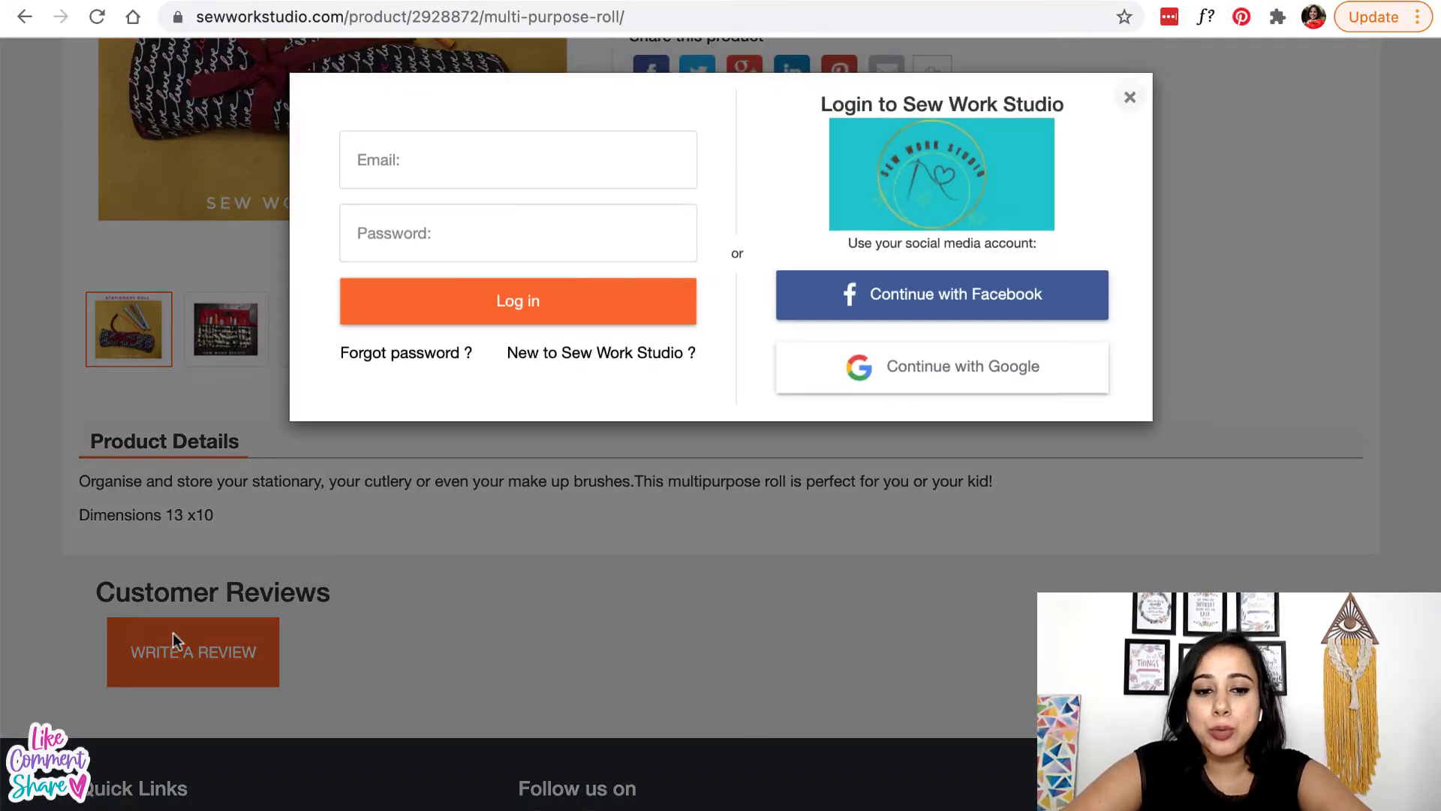
pyautogui.click(1130, 105)
pyautogui.scroll(7, 679, 357)
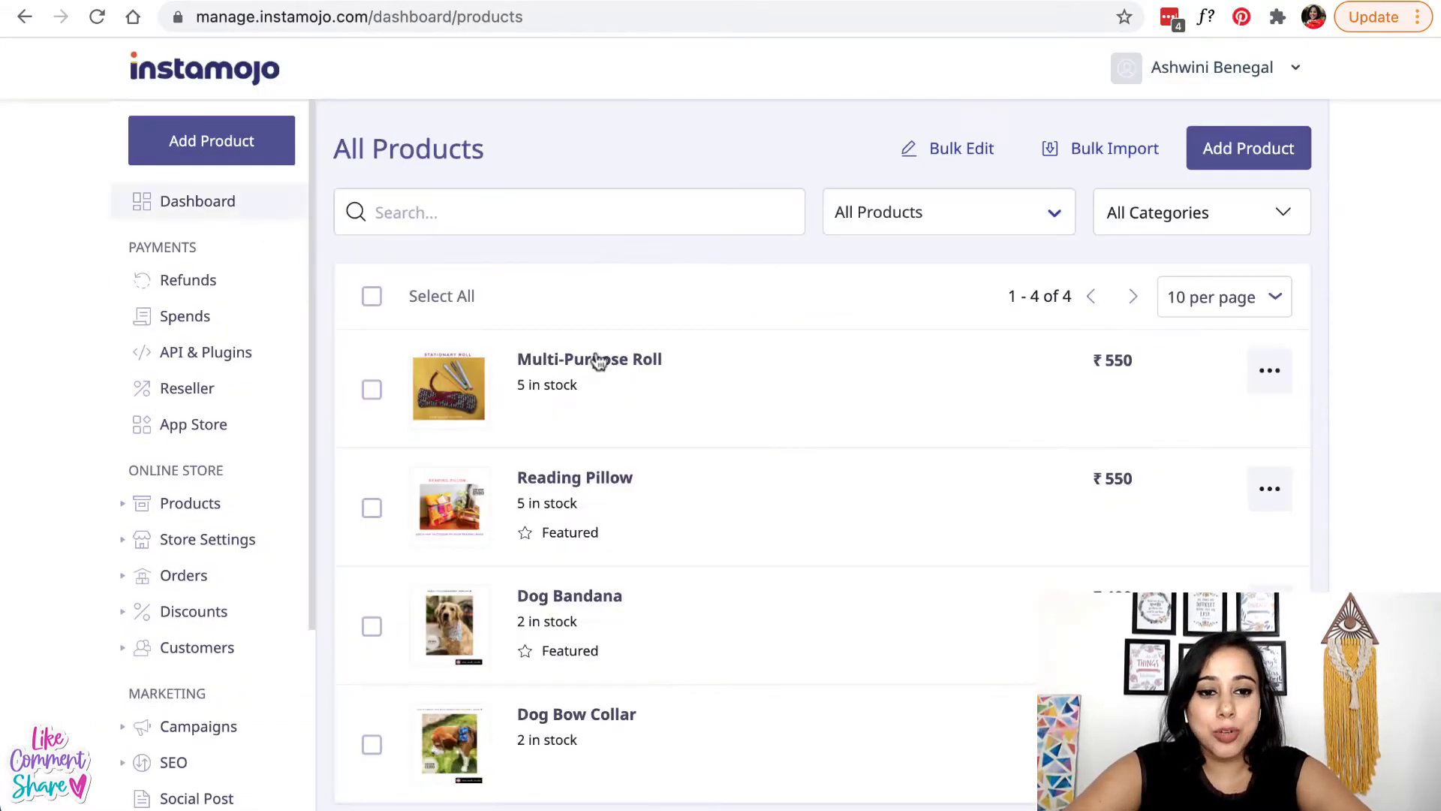
# - Look over the dashboard's product list and return to the storefront's home page
pyautogui.scroll(-3, 678, 590)
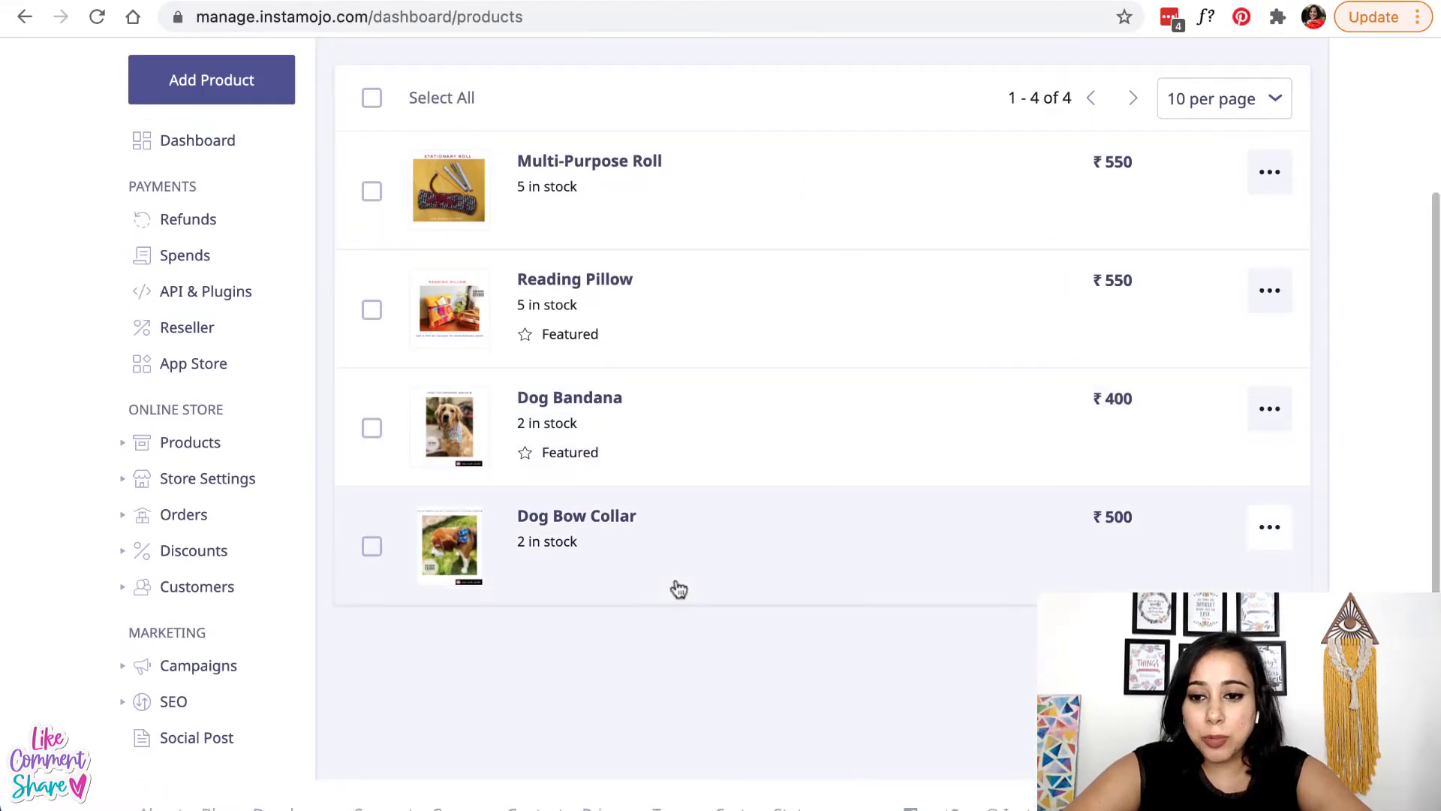
pyautogui.scroll(3, 678, 589)
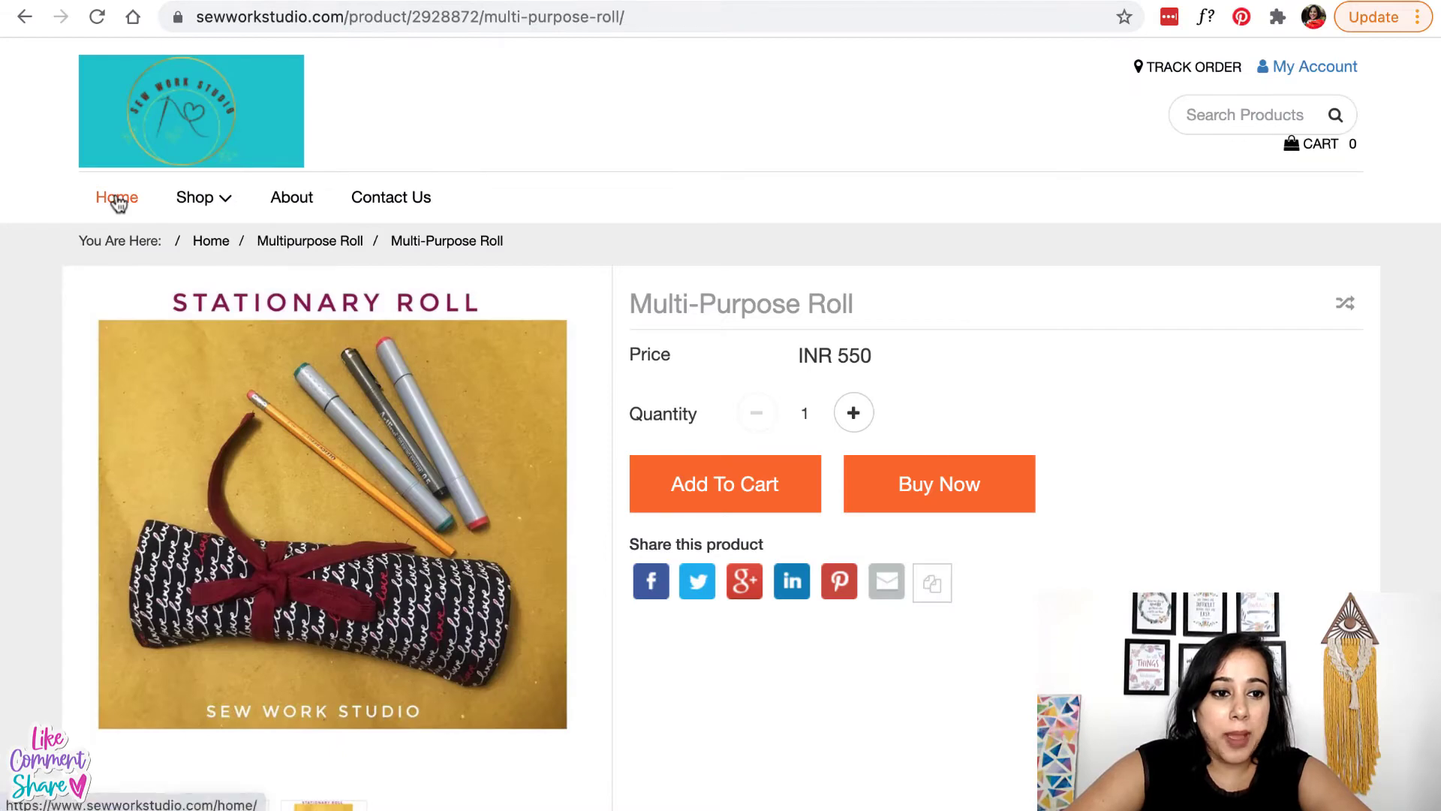
pyautogui.click(117, 200)
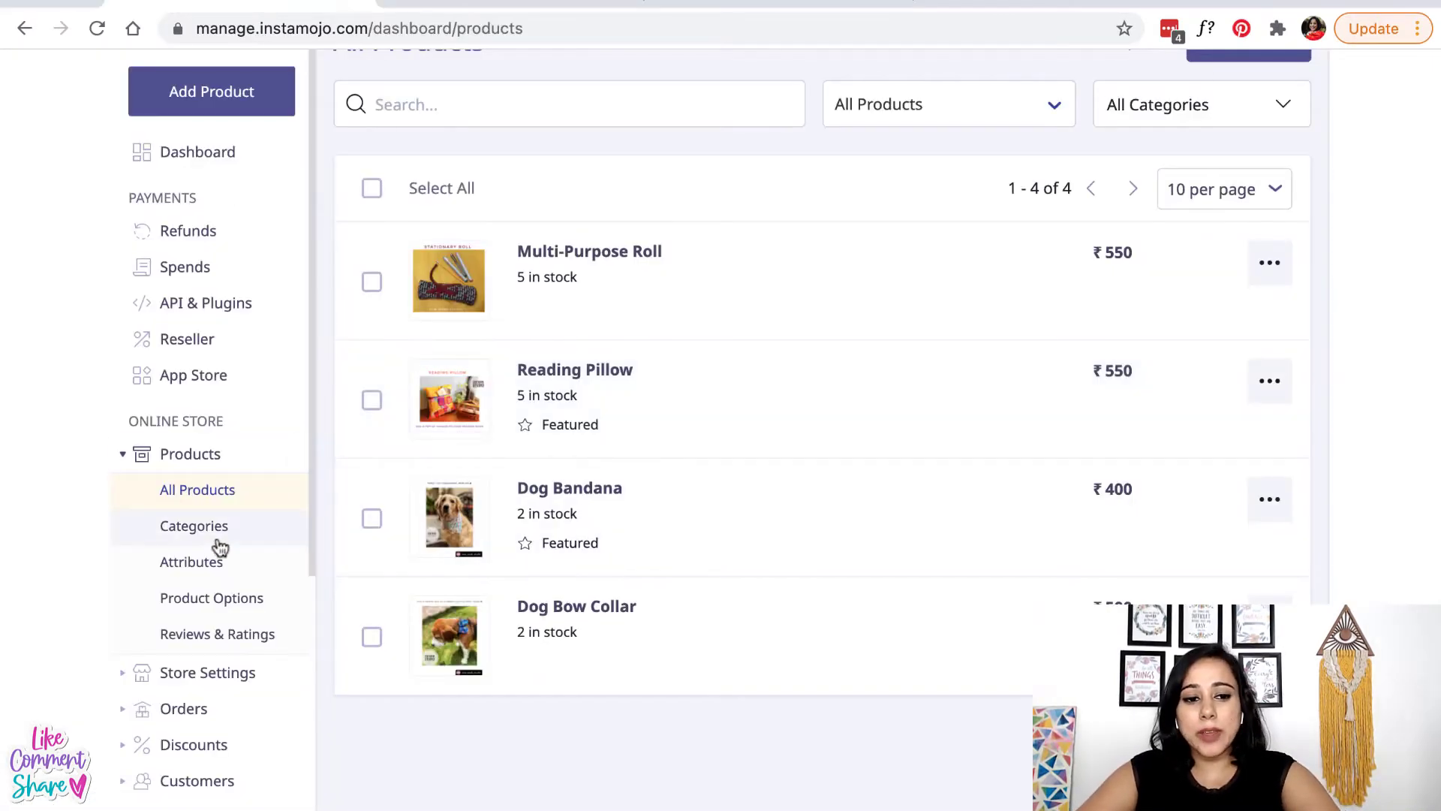
# - Open the product categories in the Instamojo dashboard and set Pet Accessories as a featured category
pyautogui.scroll(-1, 188, 469)
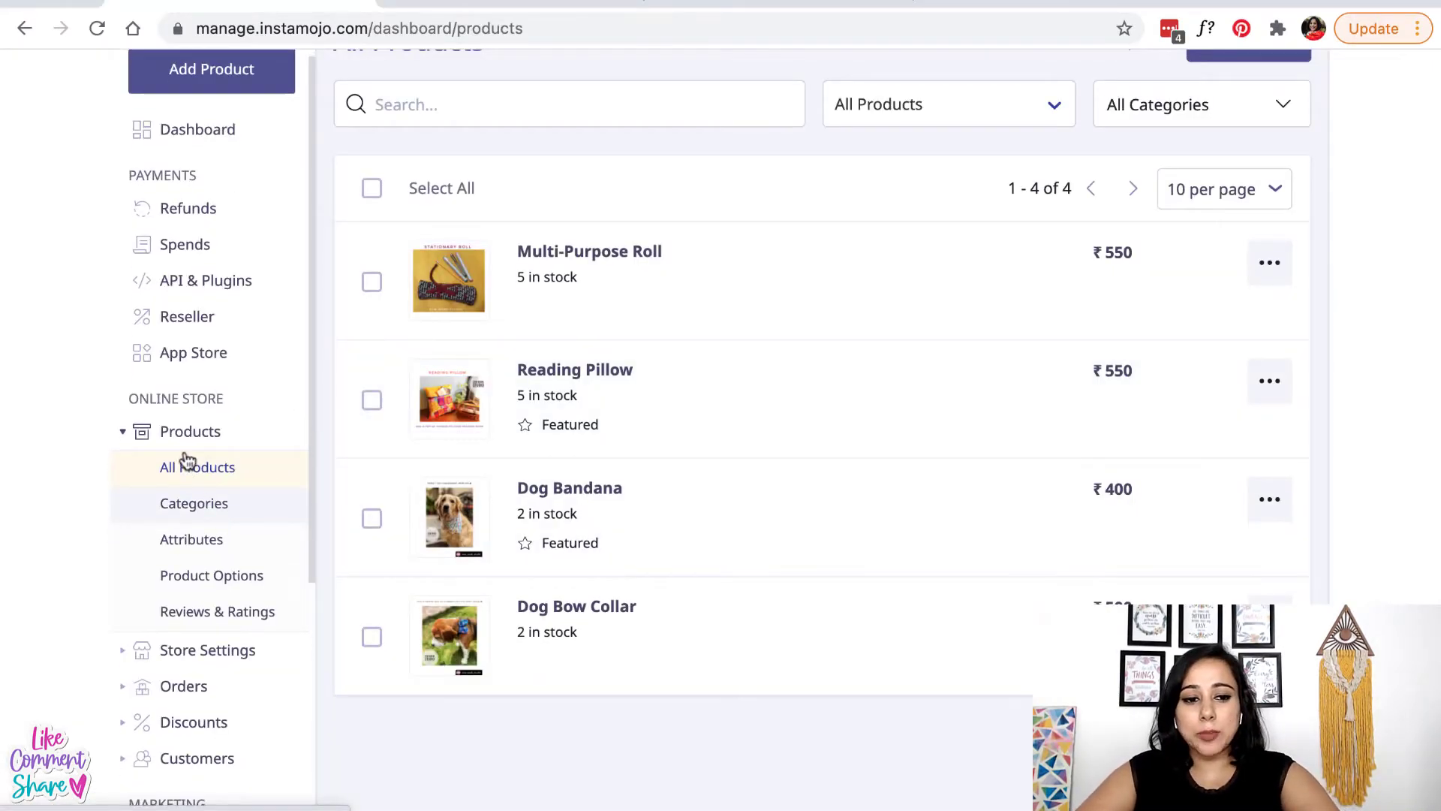
pyautogui.click(194, 459)
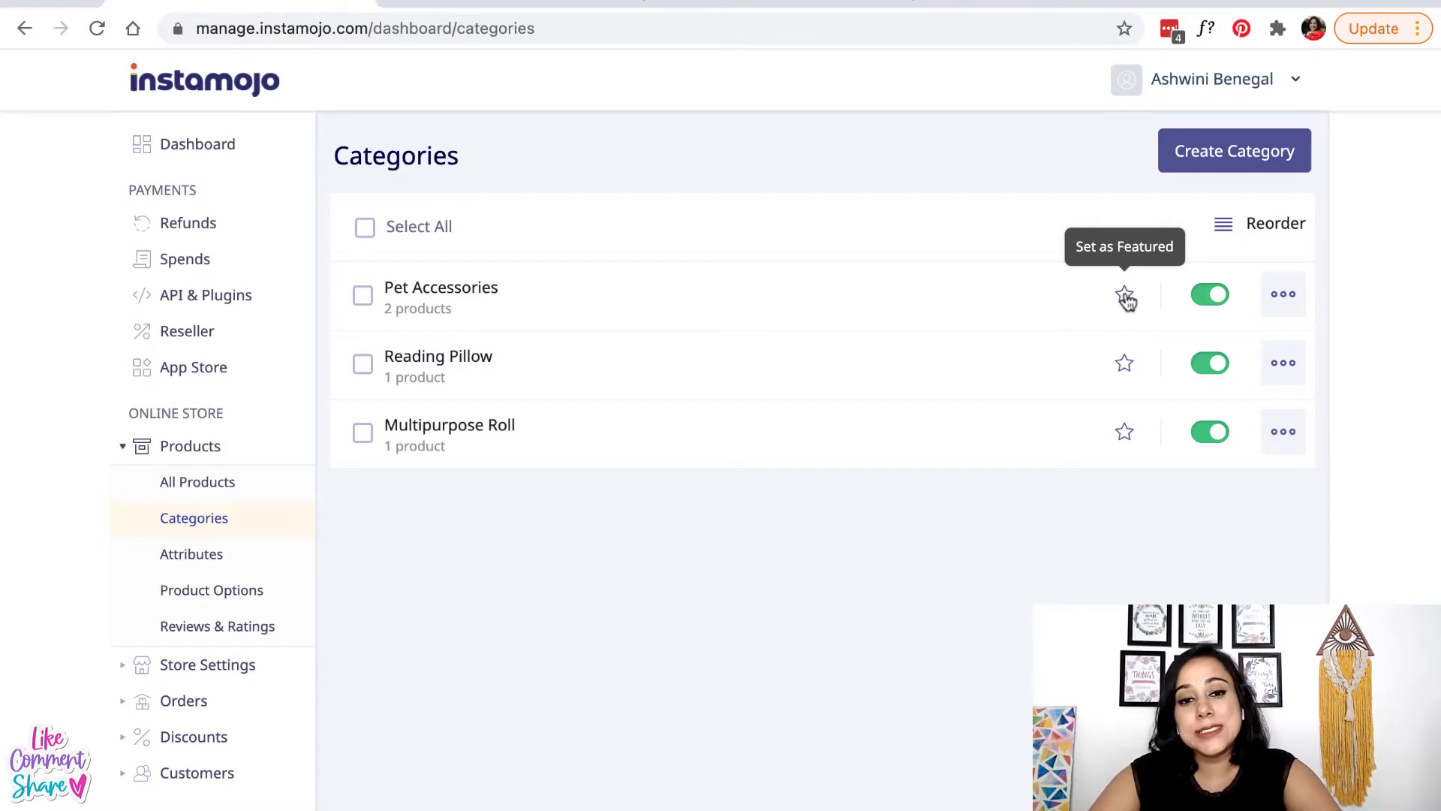
pyautogui.click(1284, 294)
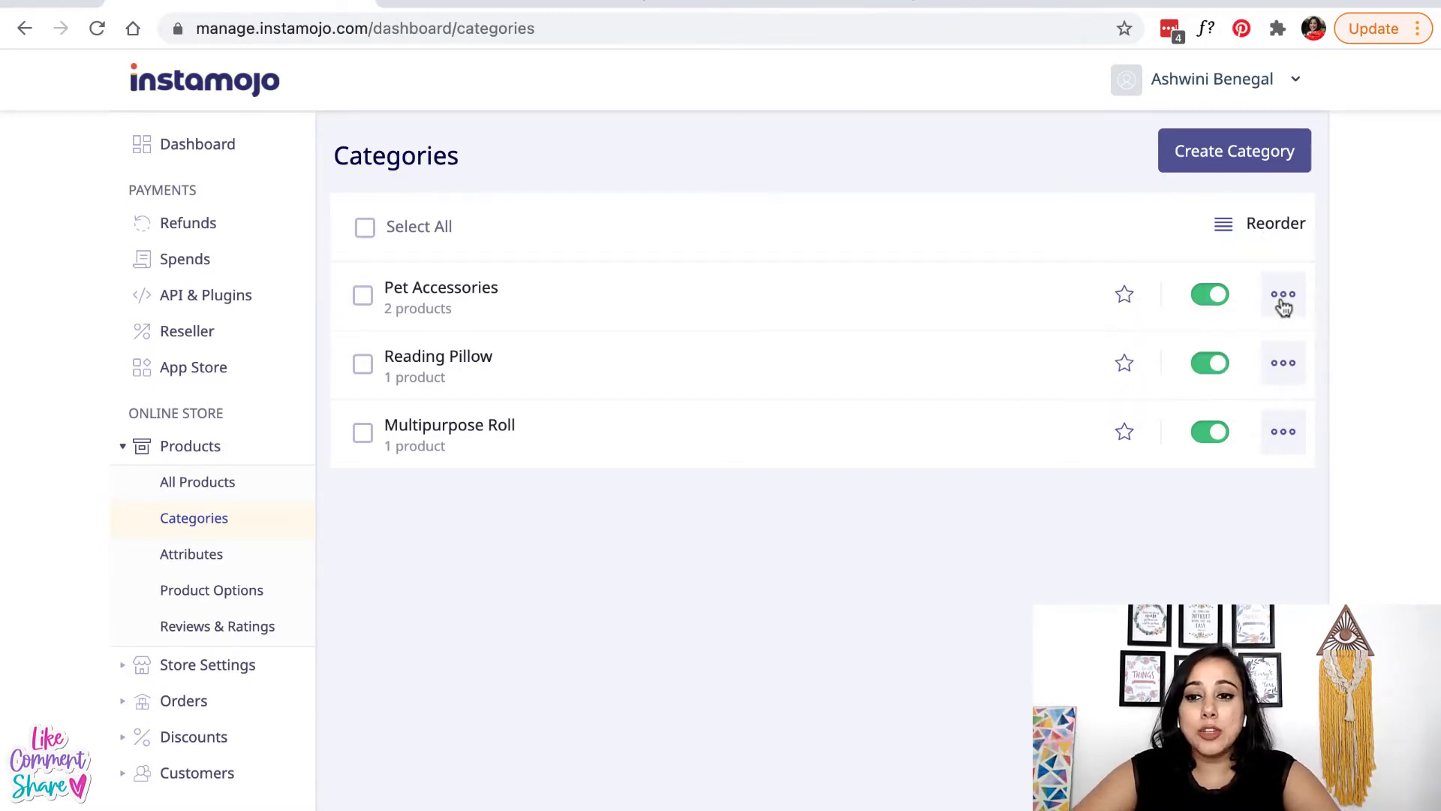
pyautogui.click(1282, 297)
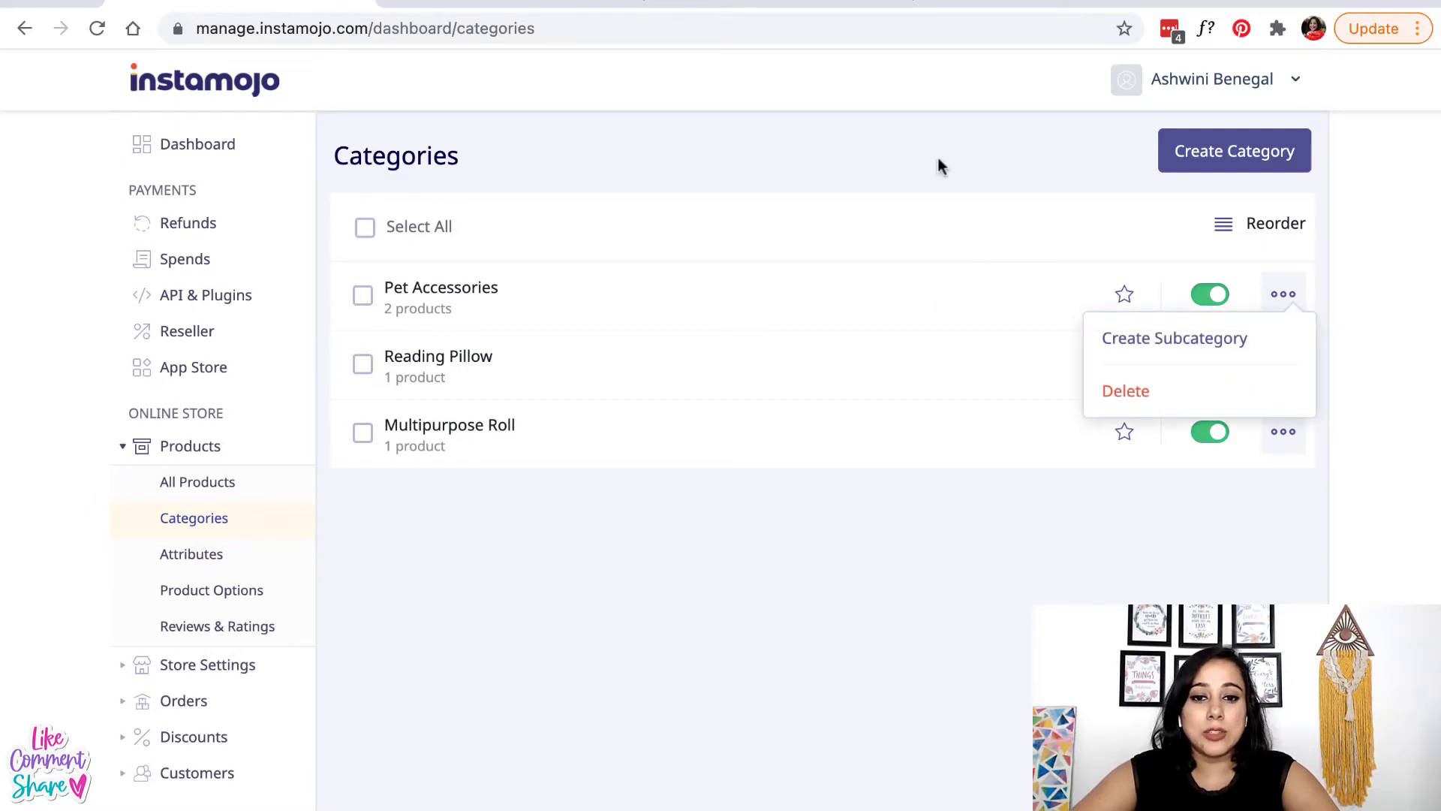
pyautogui.click(358, 291)
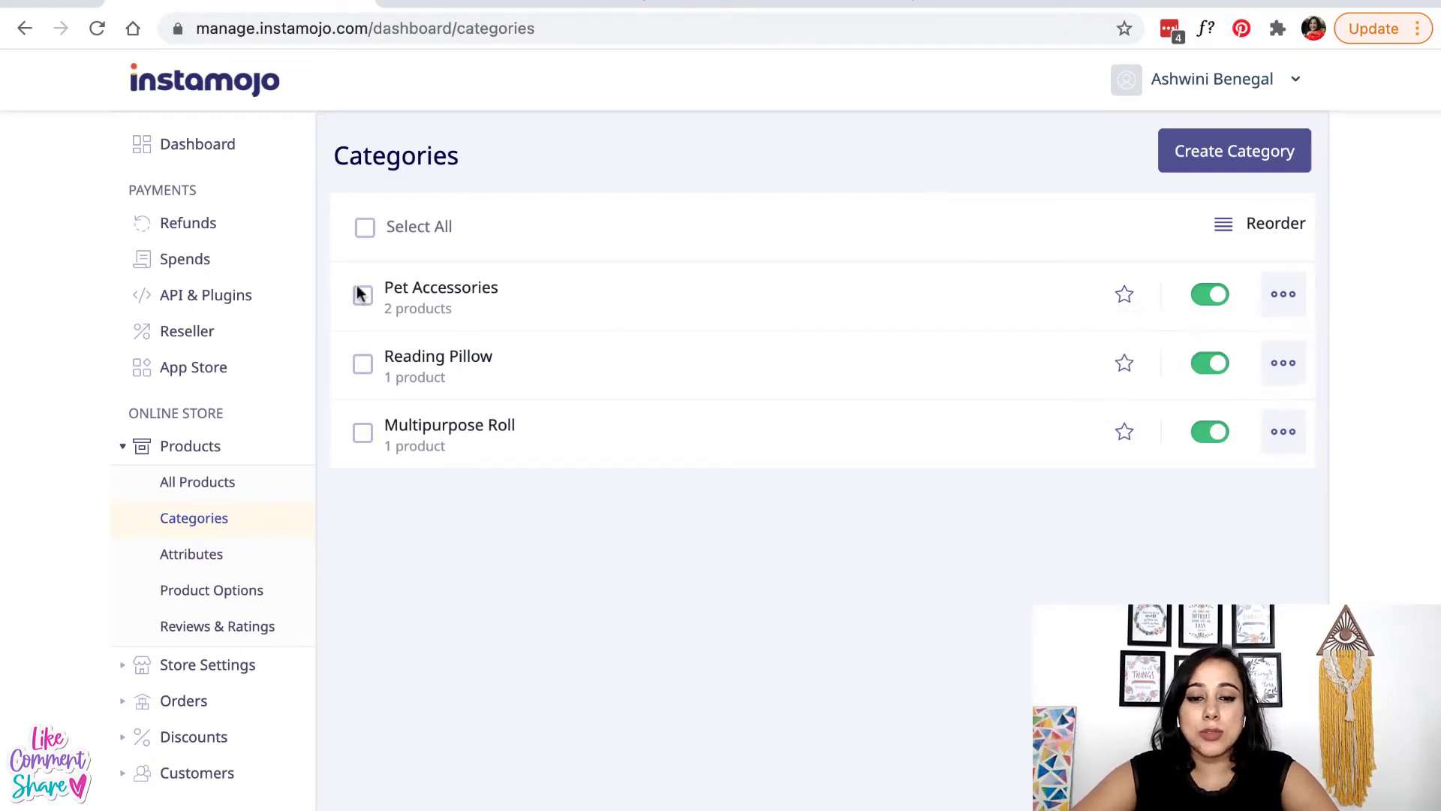
pyautogui.click(1125, 296)
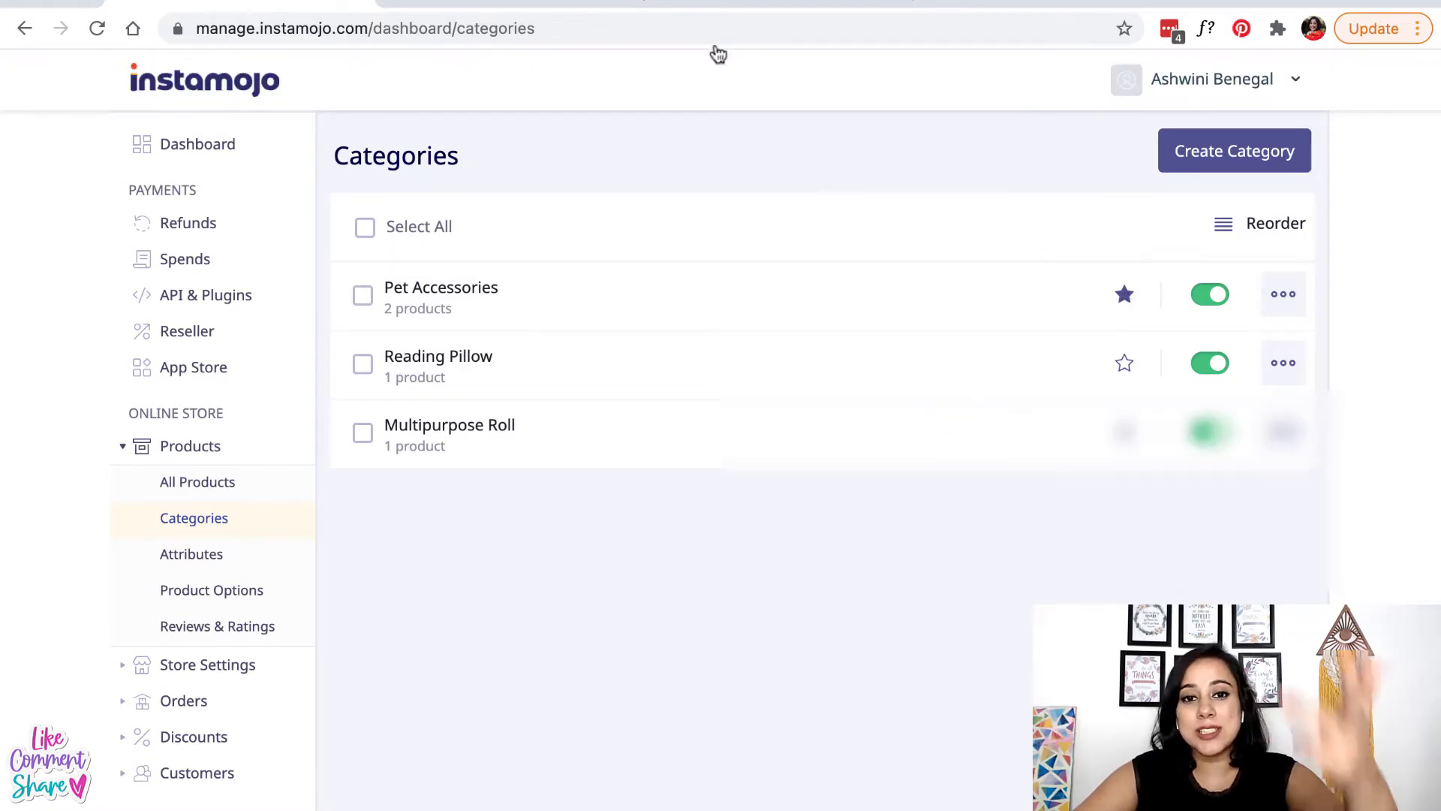
# - Open the storefront's home page and check how Pet Accessories is displayed under Featured Categories
pyautogui.click(779, 3)
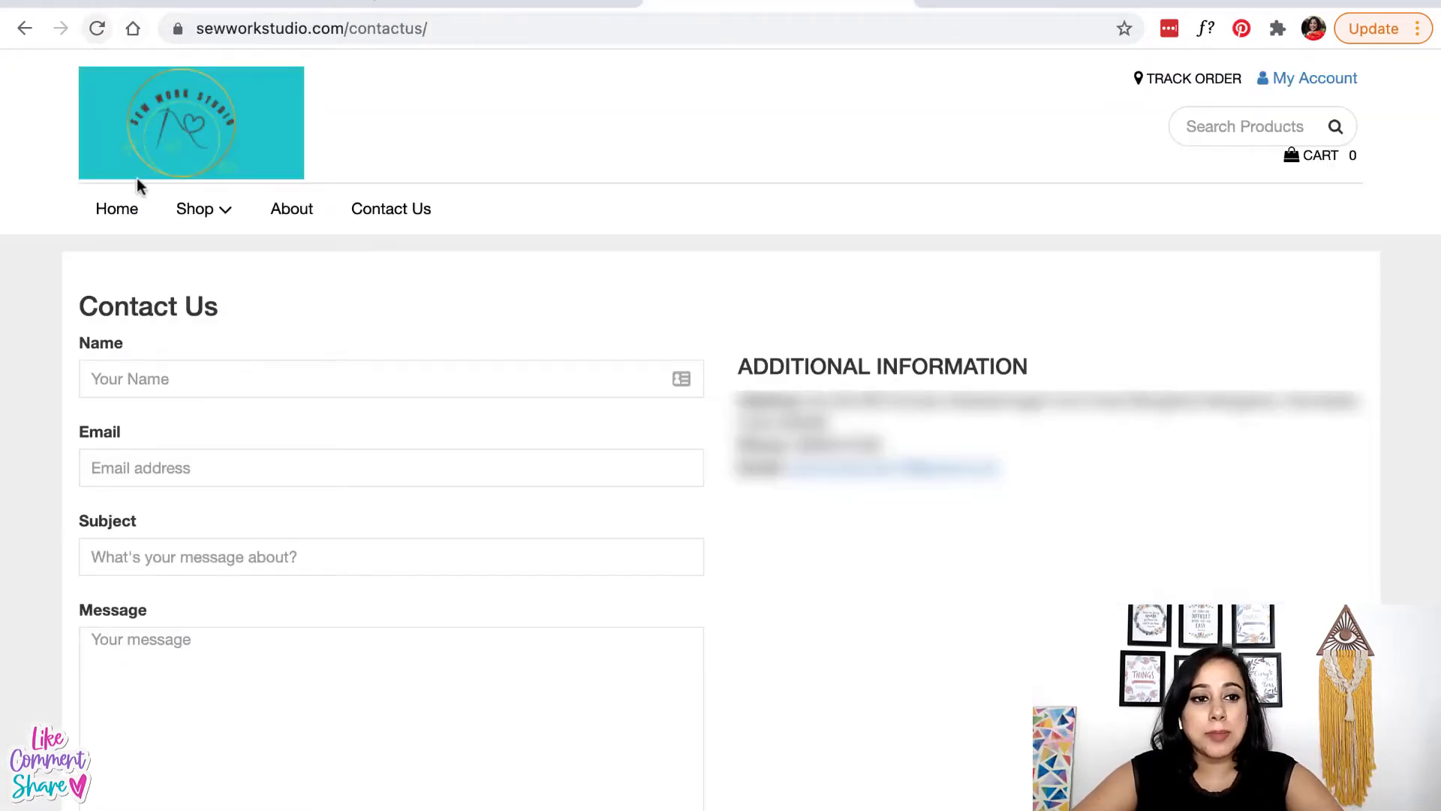
pyautogui.click(126, 213)
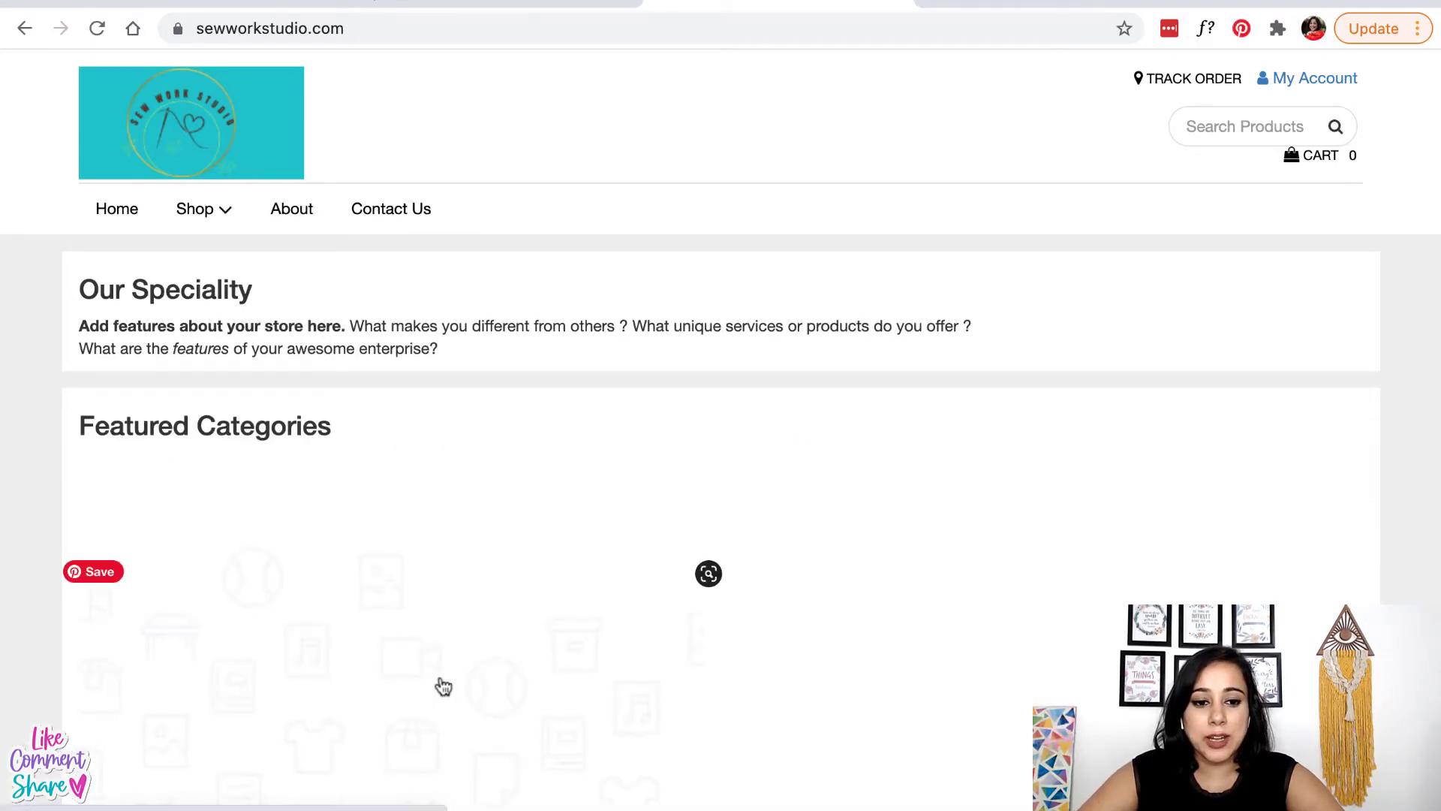
pyautogui.scroll(-5, 450, 687)
pyautogui.scroll(-1, 438, 408)
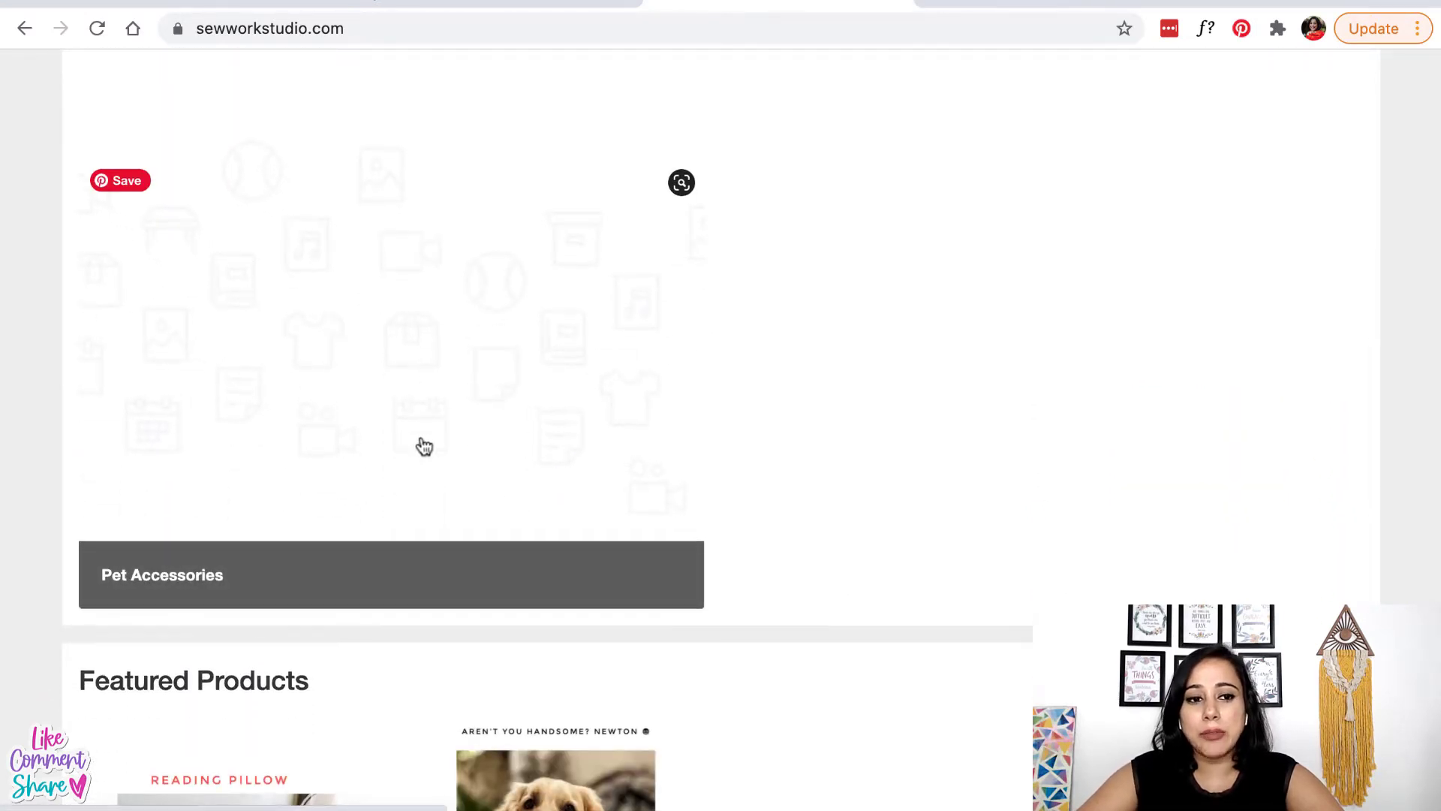
pyautogui.scroll(4, 419, 443)
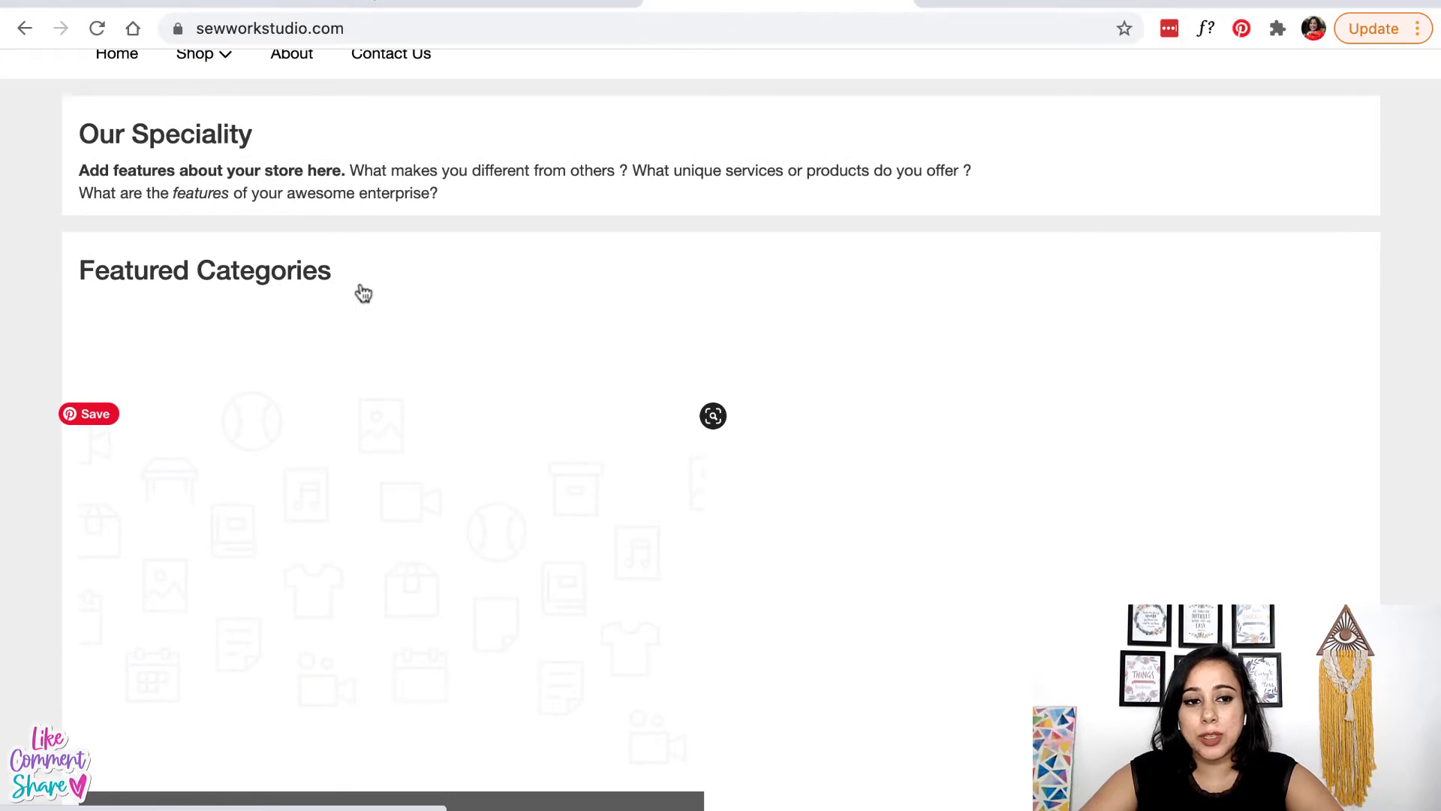
# - Return to the dashboard's categories and remove Pet Accessories from the featured categories
pyautogui.click(244, 2)
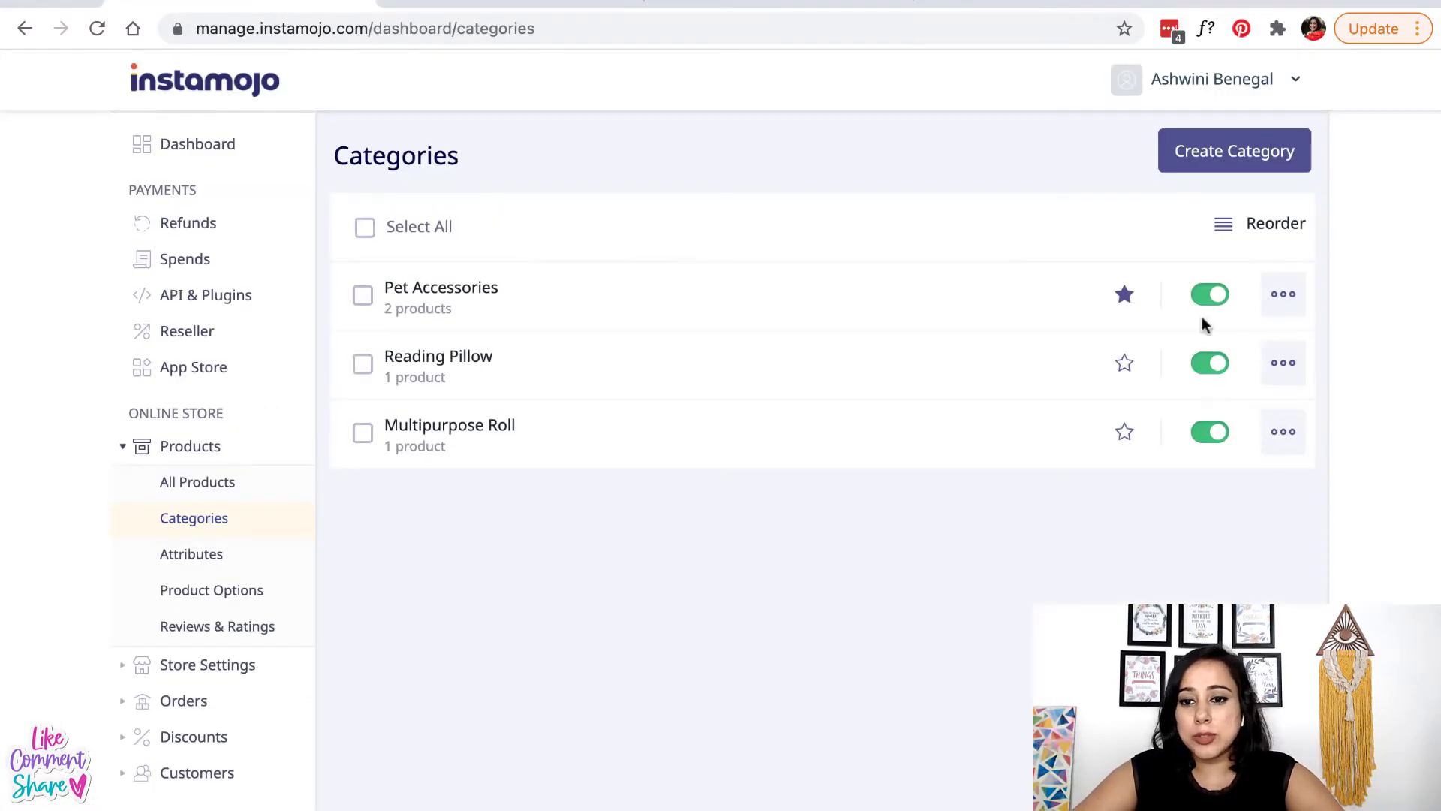
pyautogui.click(1124, 296)
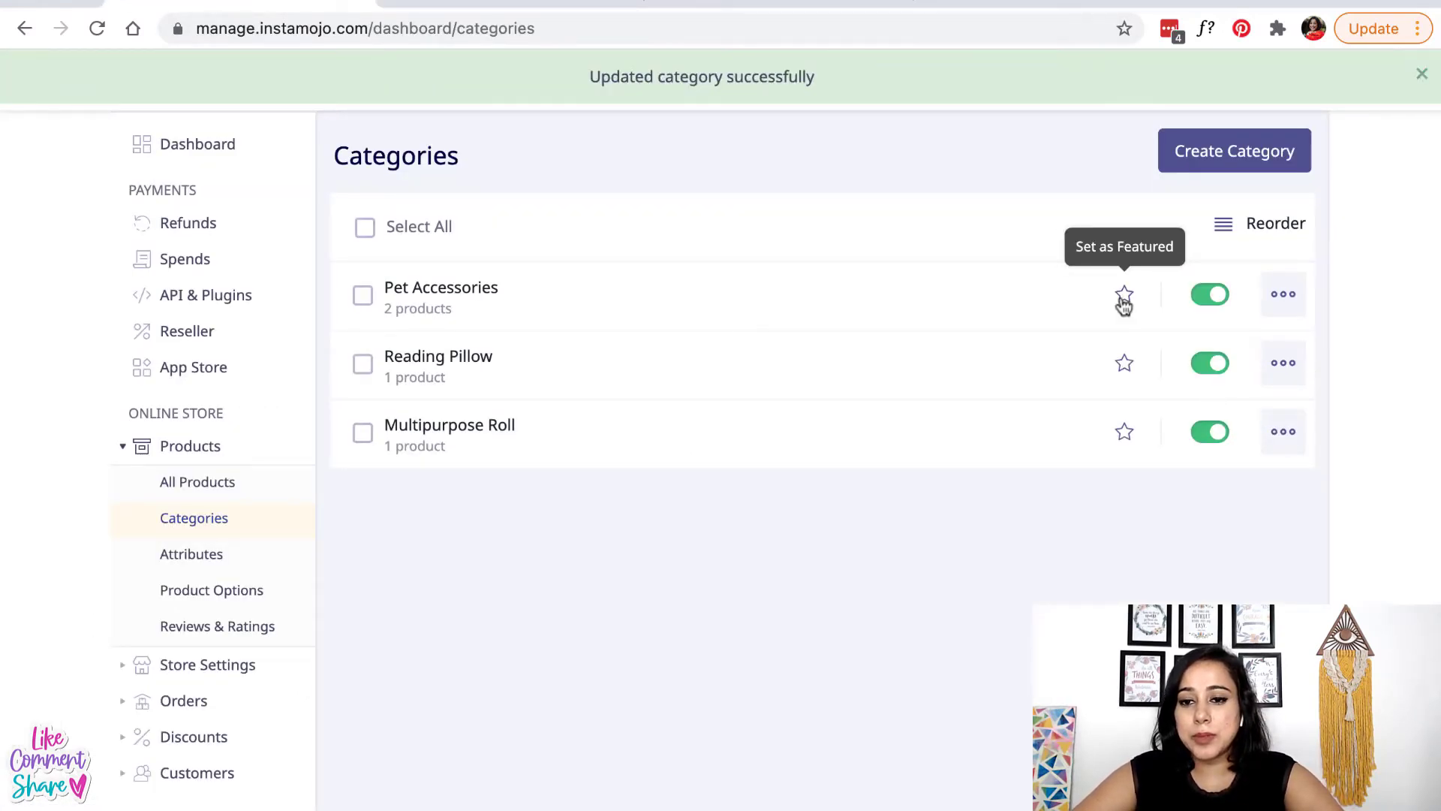
# - Examine the product attributes section, including the new attribute group form and its category choices
pyautogui.click(201, 557)
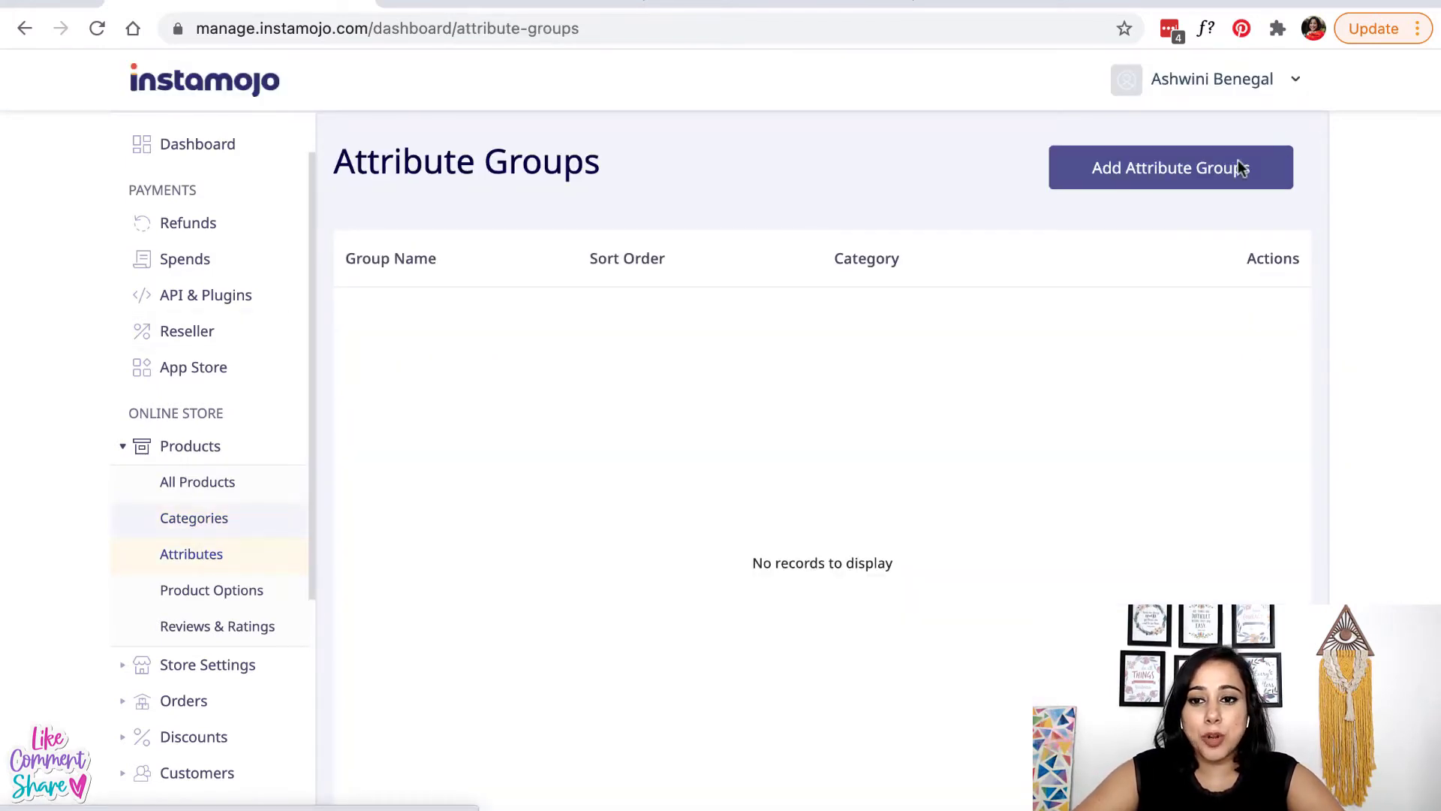
pyautogui.click(1225, 174)
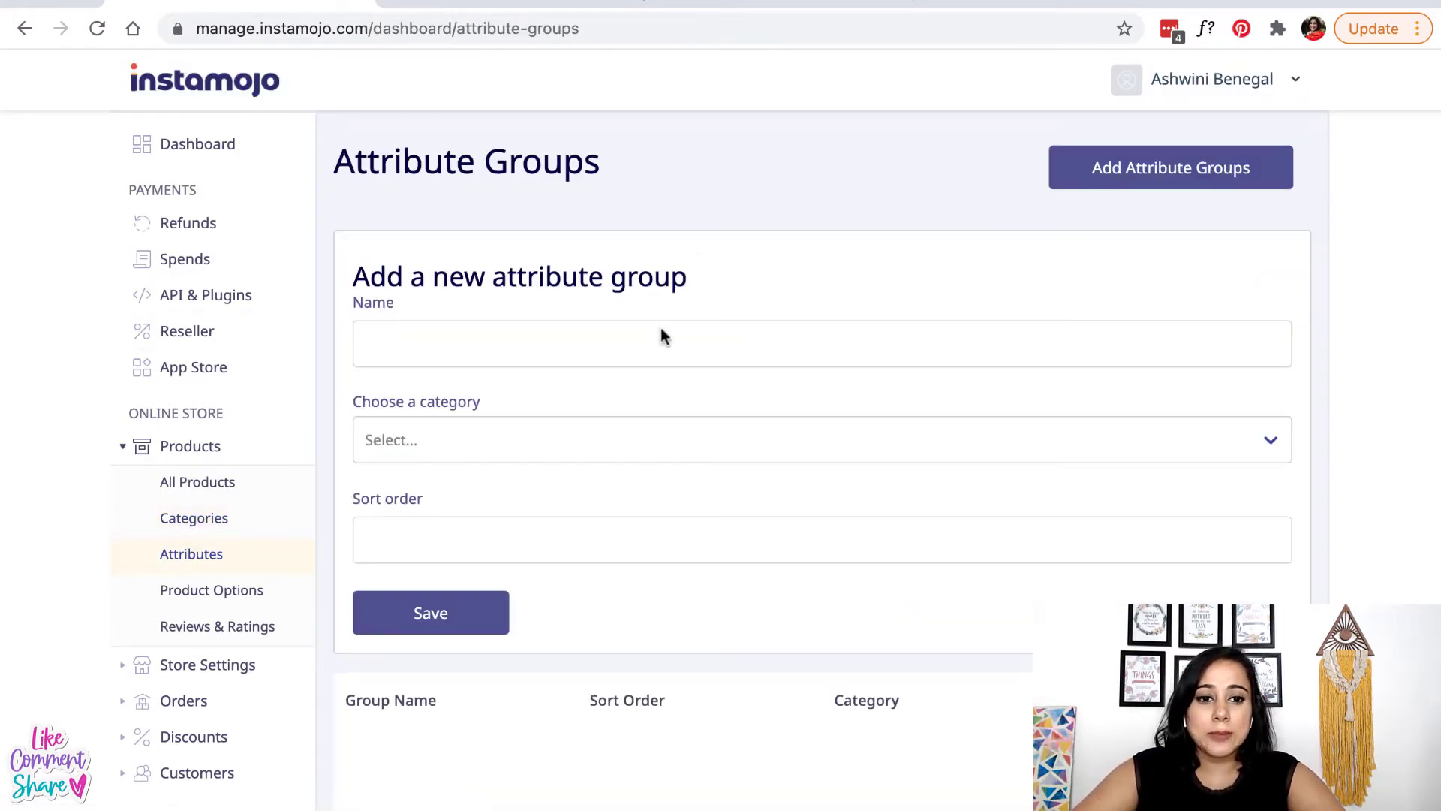
pyautogui.click(622, 448)
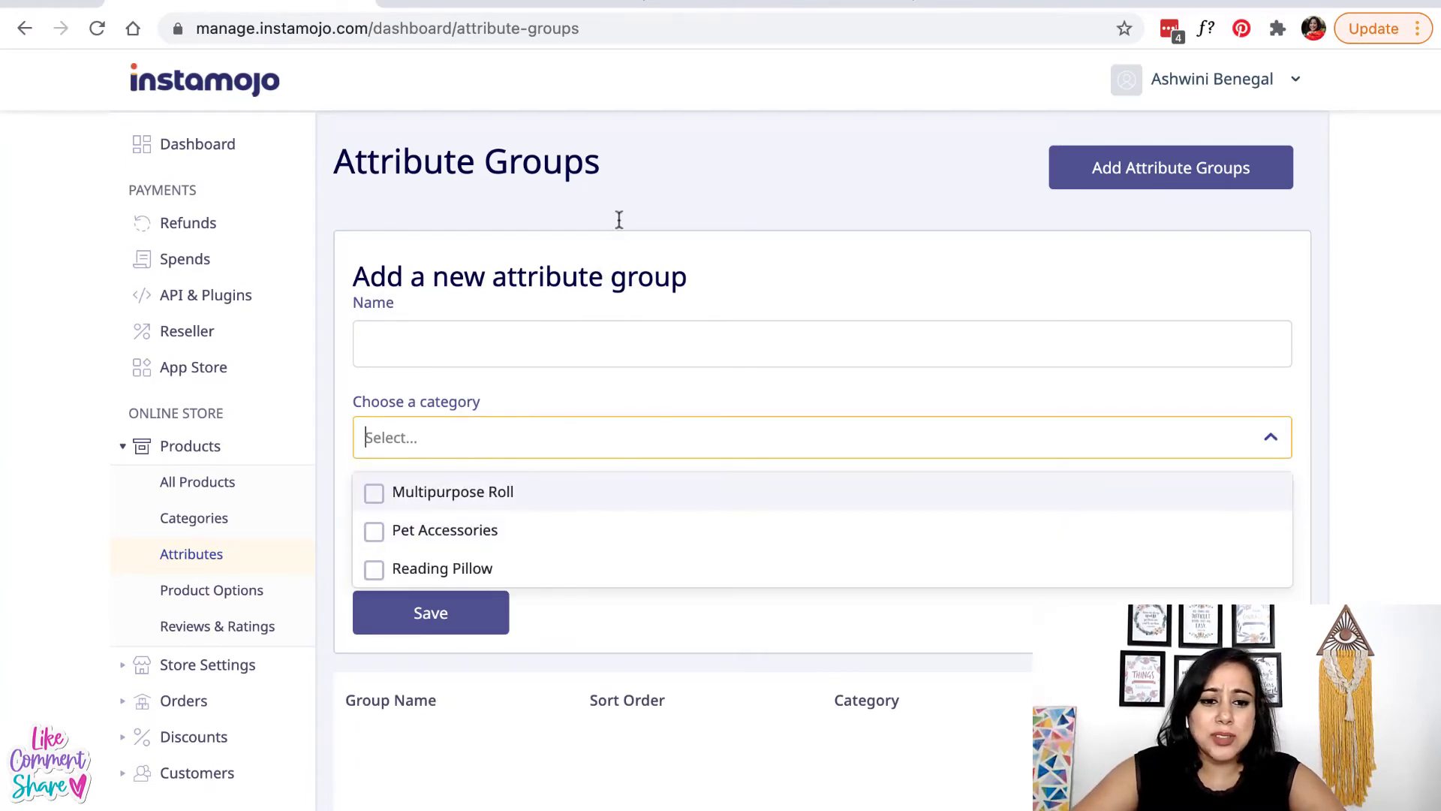
pyautogui.click(557, 313)
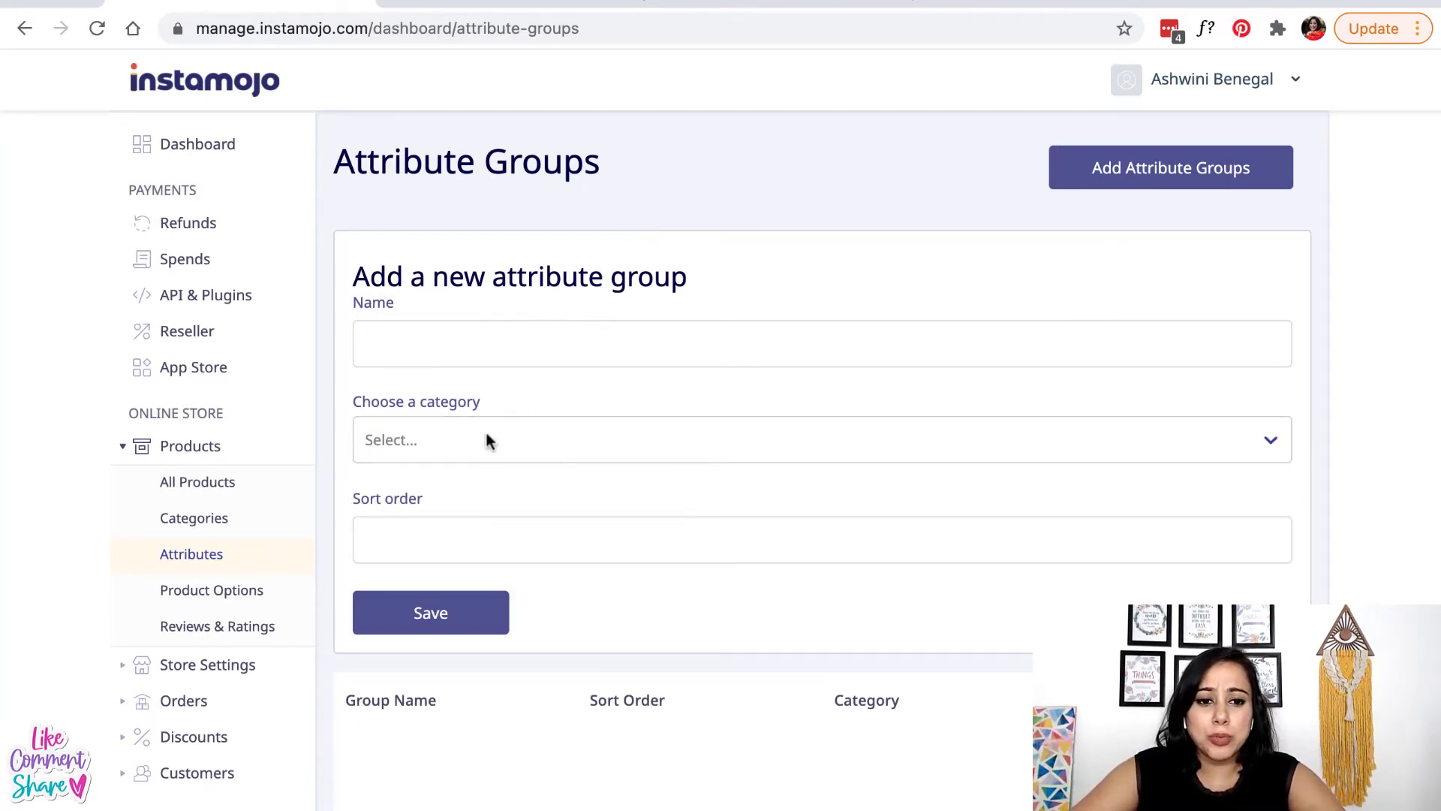
pyautogui.scroll(-1, 171, 568)
pyautogui.scroll(-1, 171, 569)
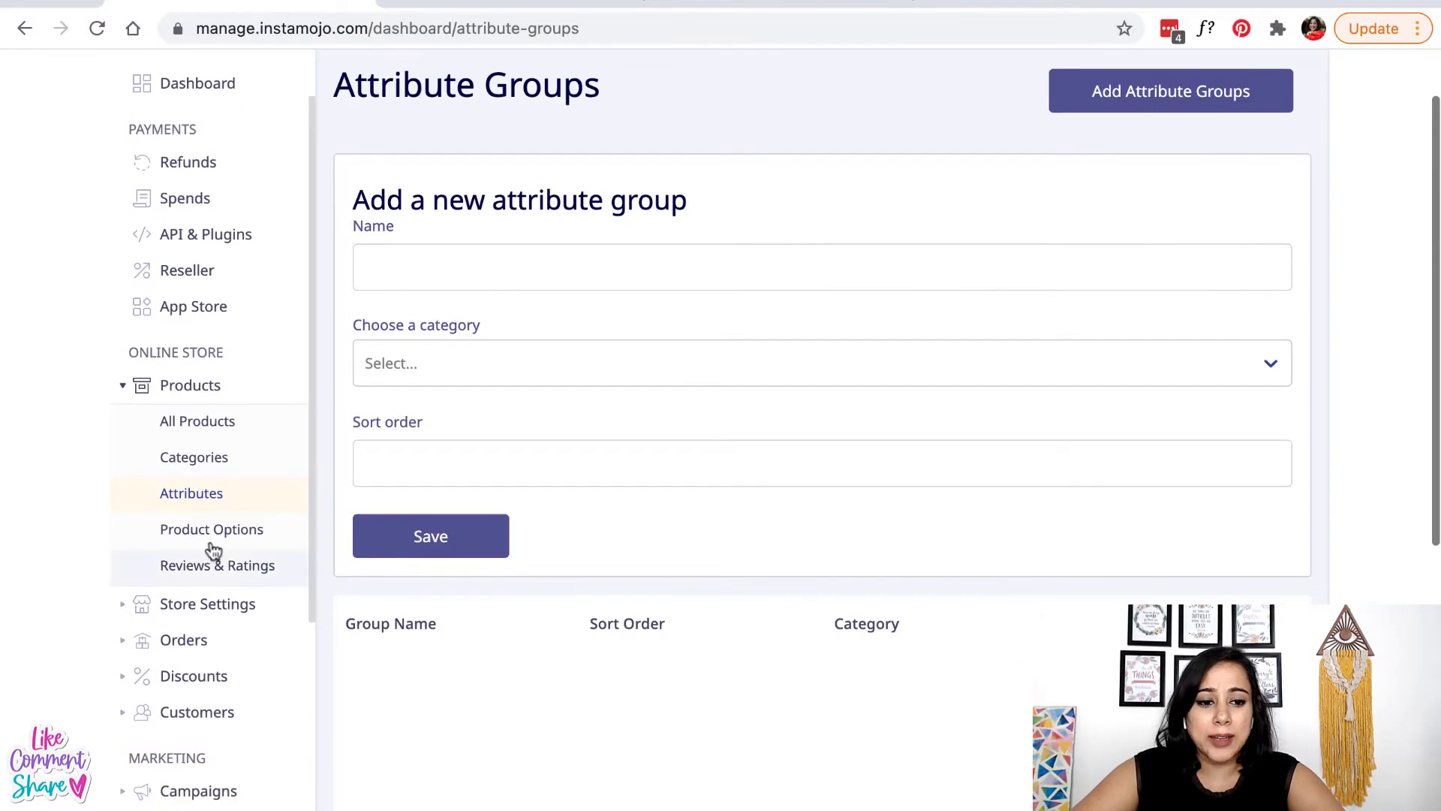
# - Add a product option named Gift Wrap with type Checkbox and sort order 1
pyautogui.click(212, 542)
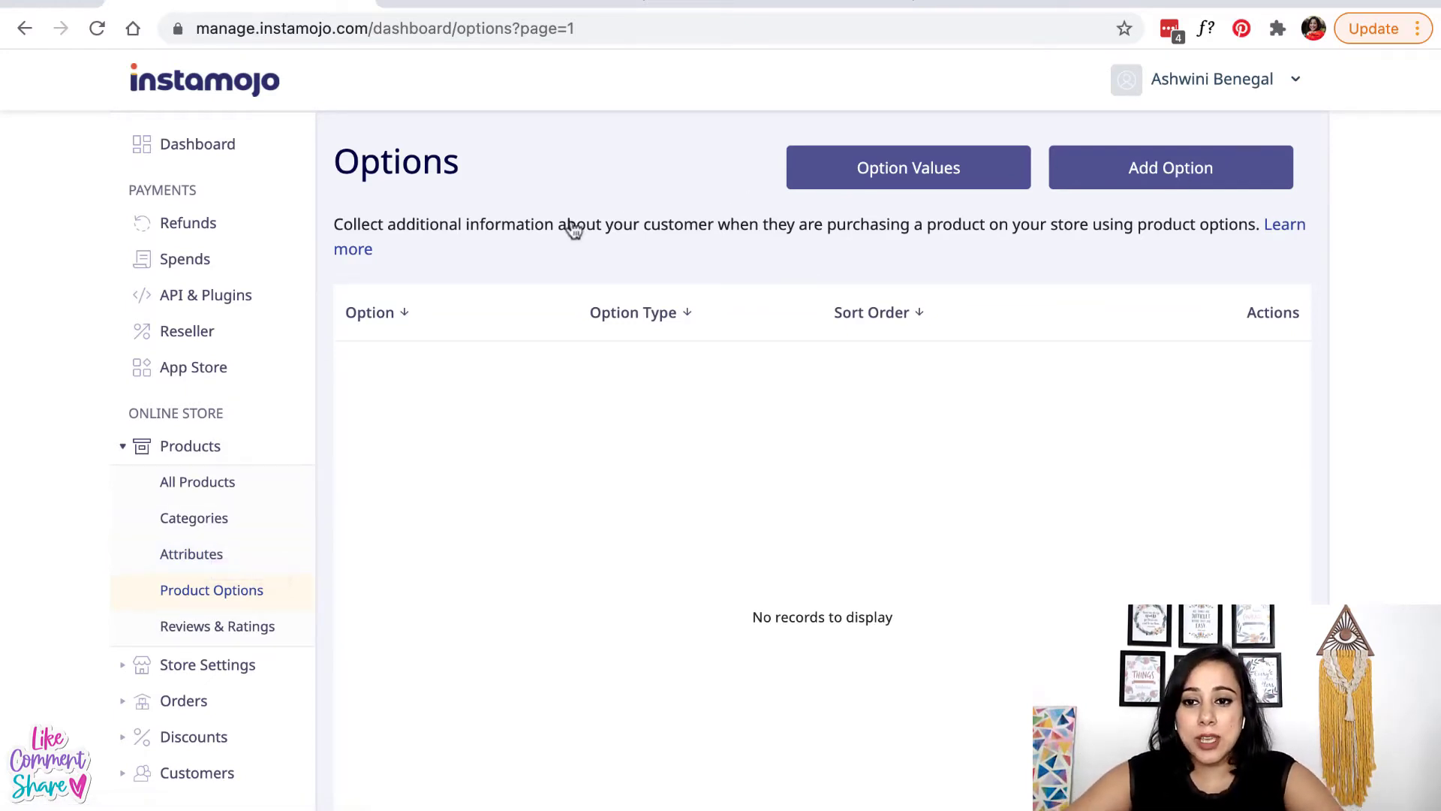
pyautogui.click(1182, 184)
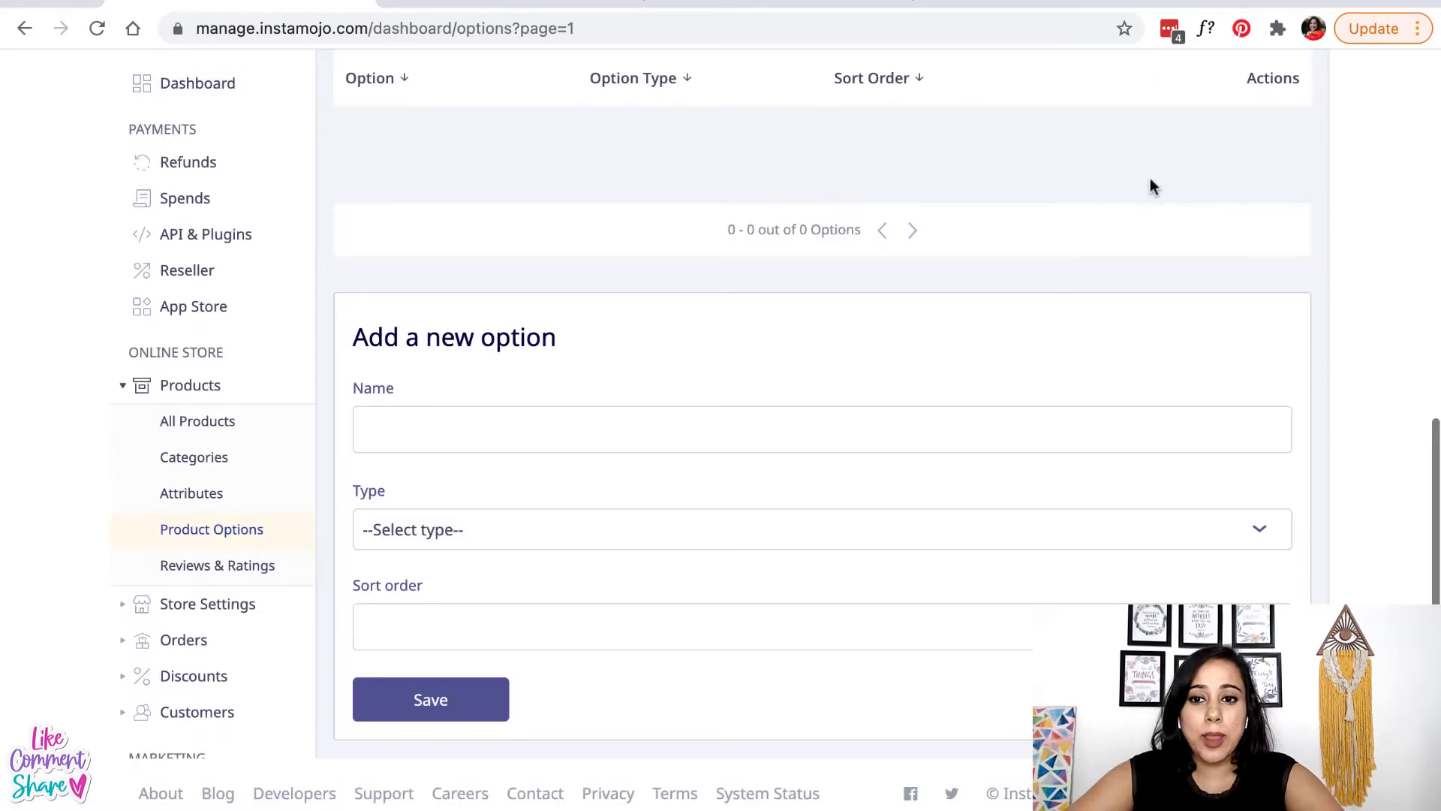
pyautogui.click(481, 436)
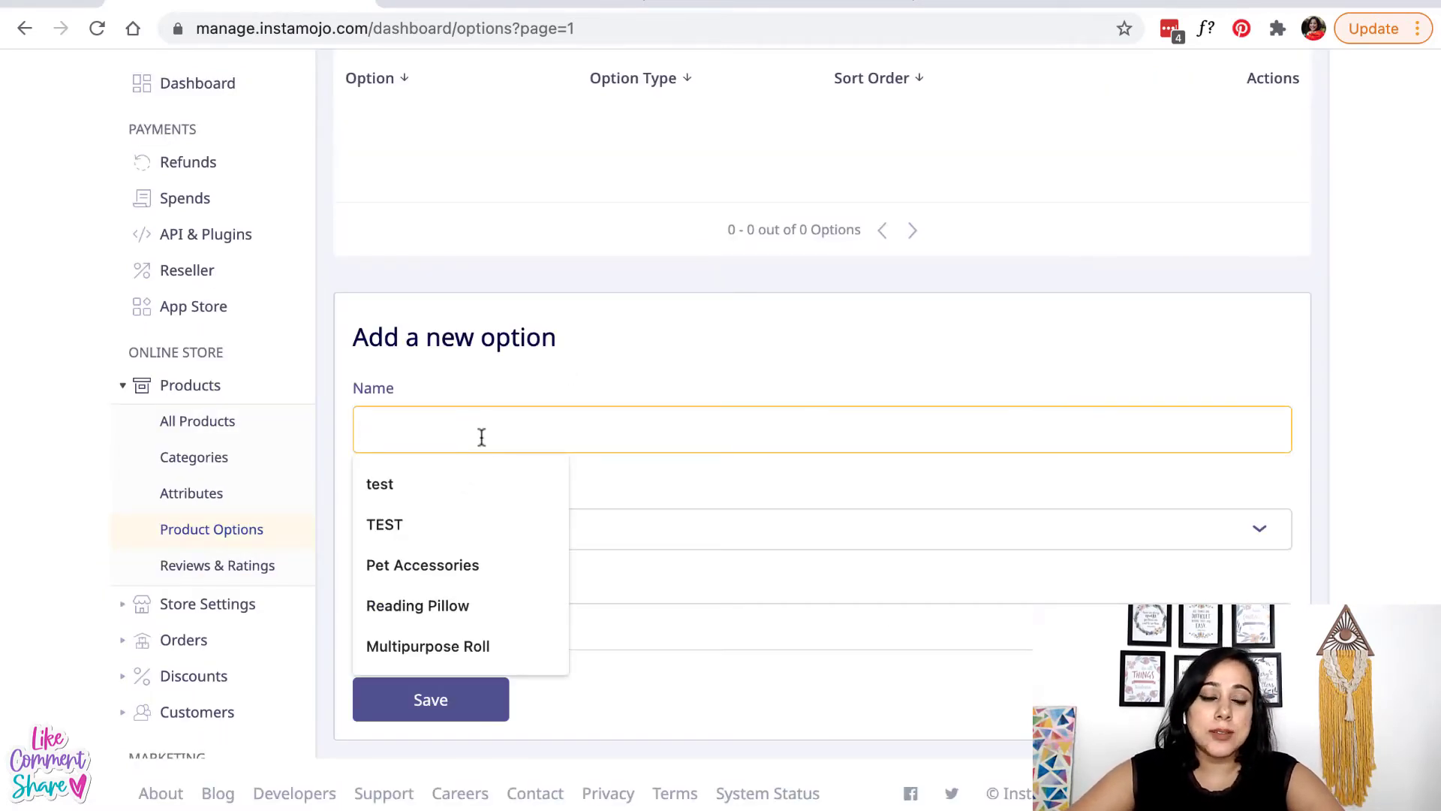
pyautogui.write('Gift Wrap')
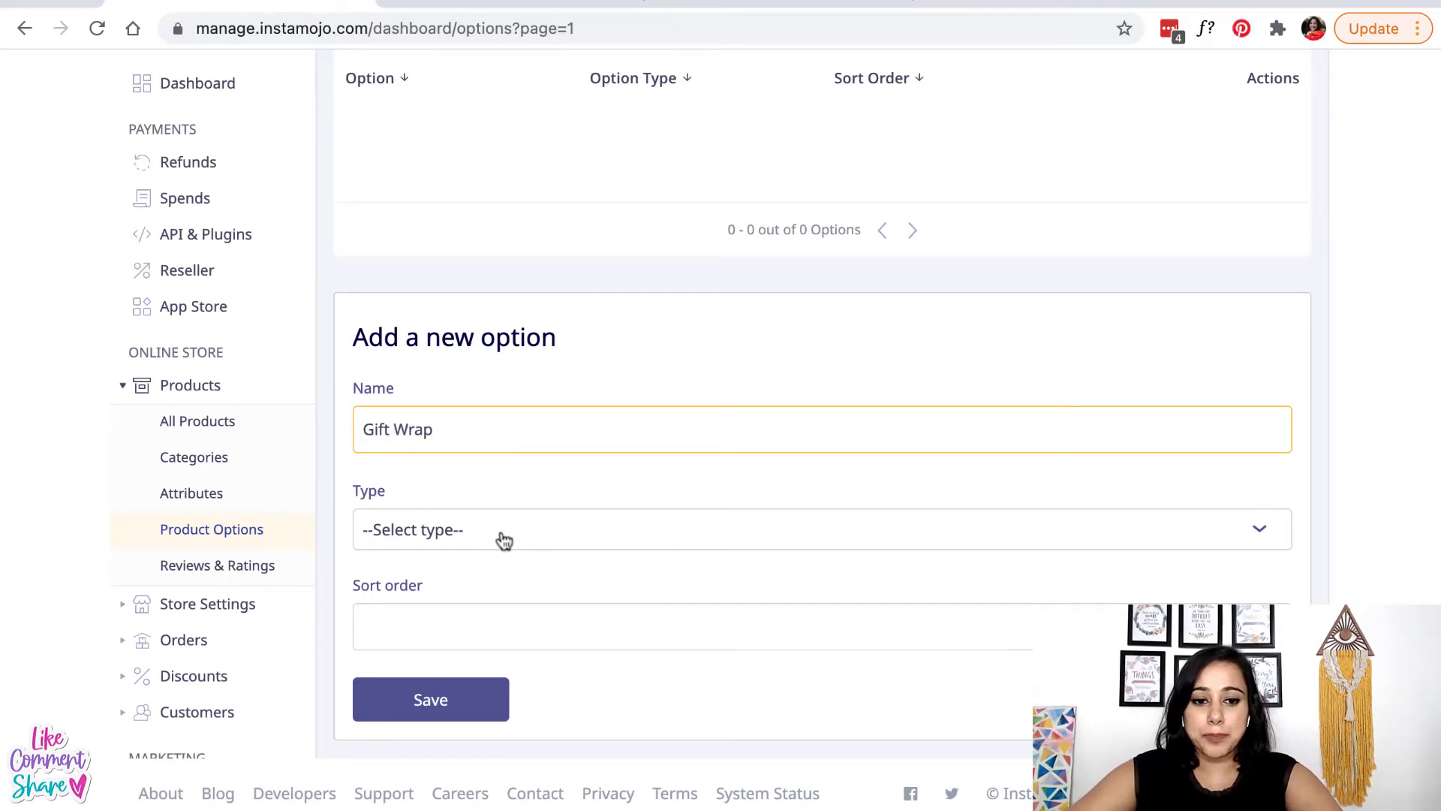
pyautogui.click(502, 531)
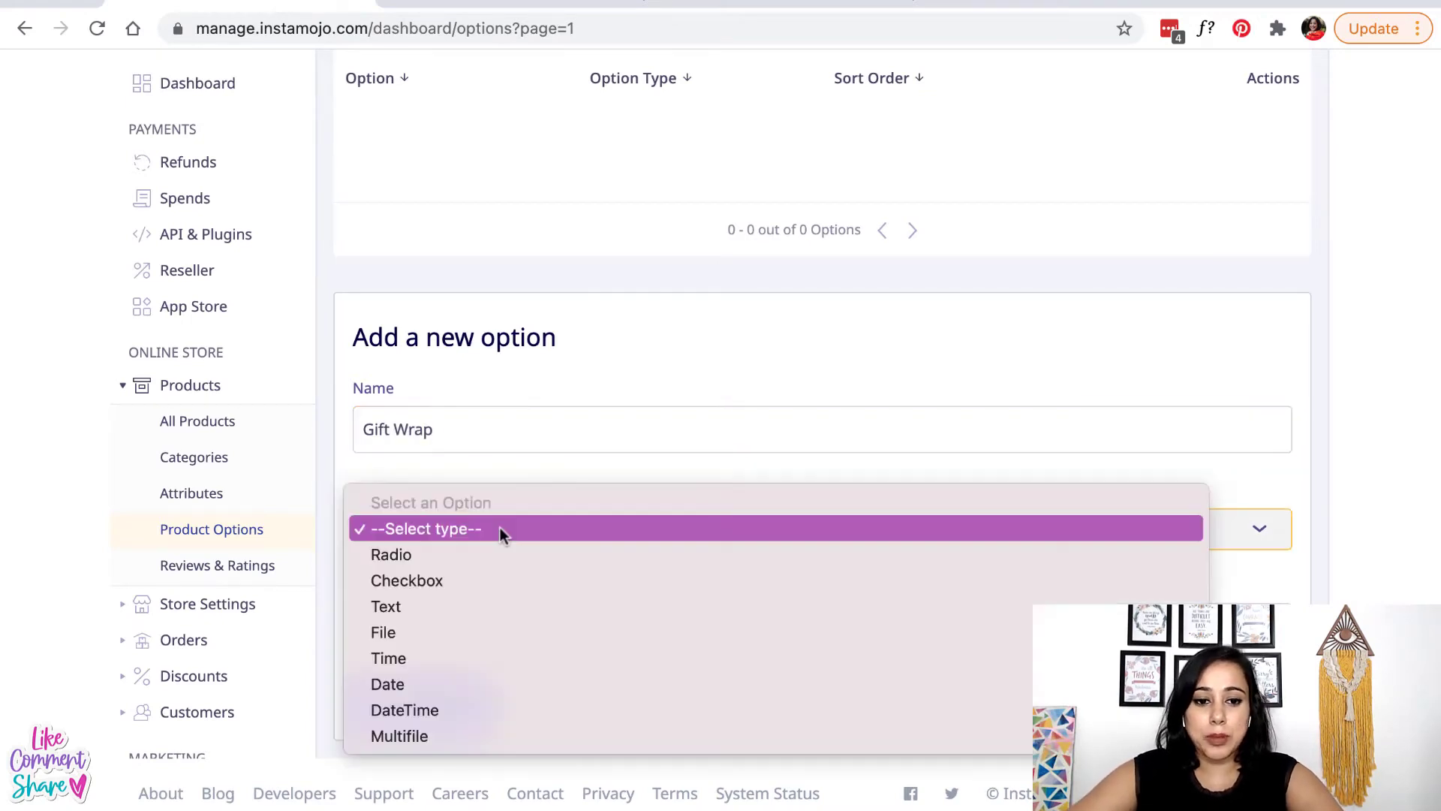
pyautogui.click(489, 578)
pyautogui.click(498, 625)
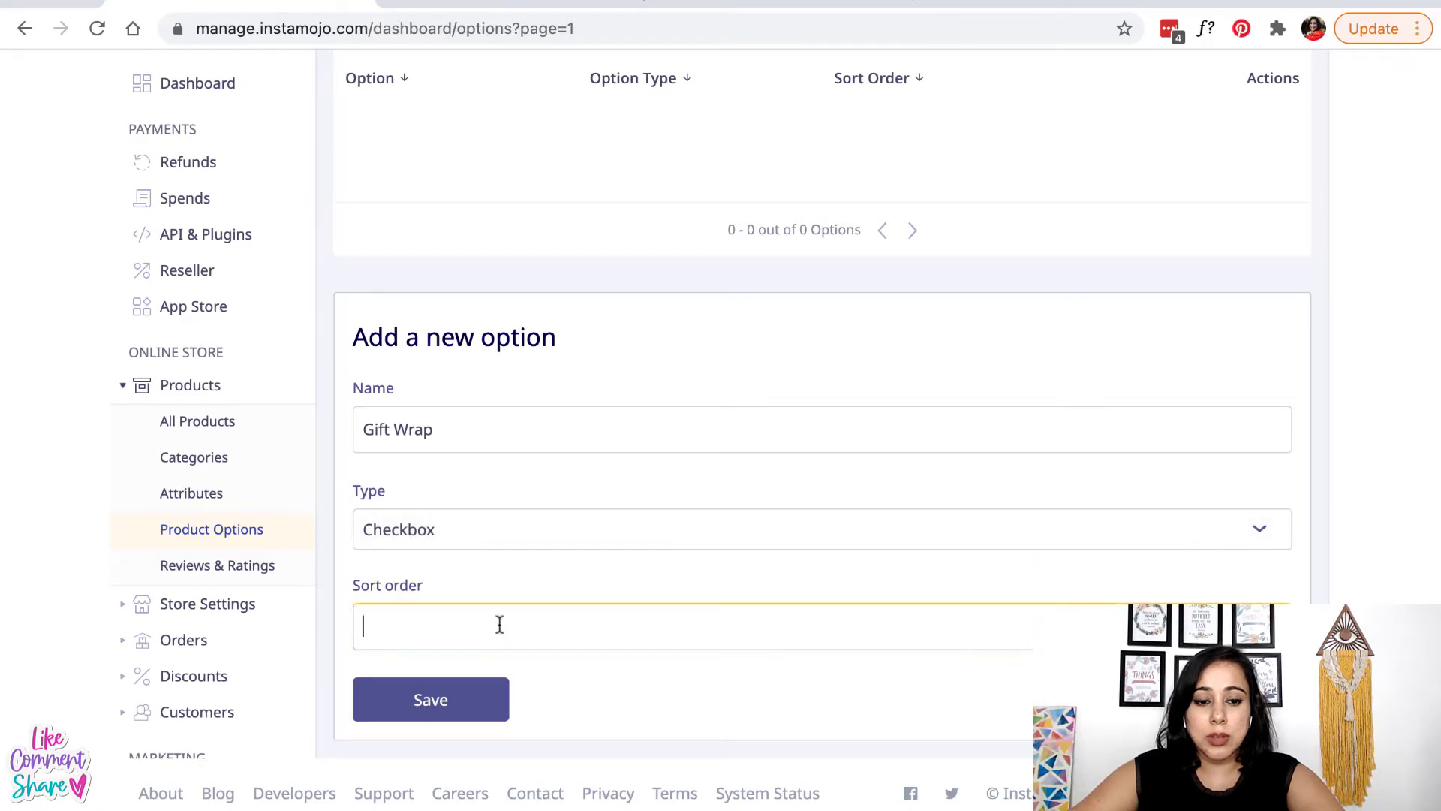
pyautogui.click(461, 713)
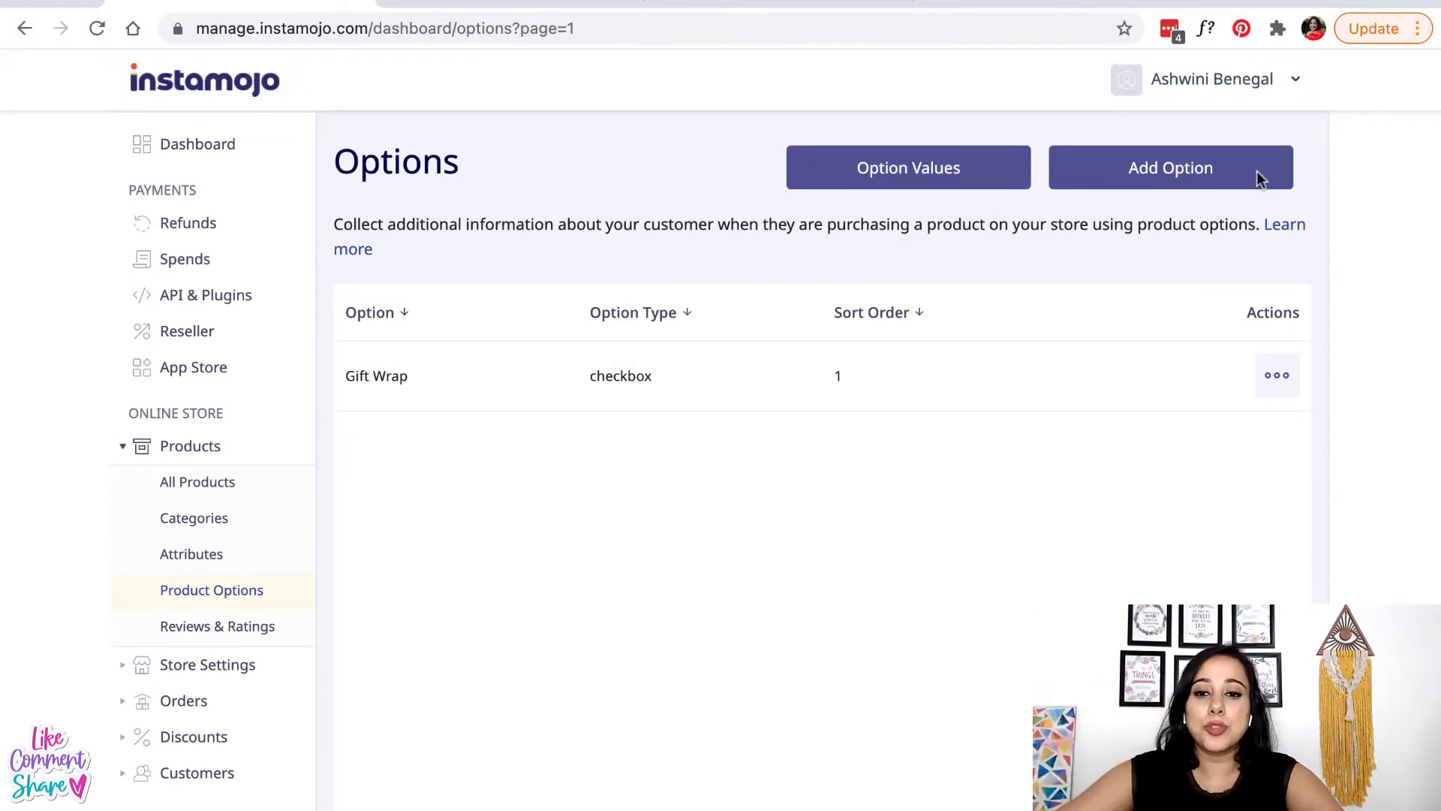
# - Edit the Gift Wrap option, change its type to Radio and save it
pyautogui.click(1268, 376)
pyautogui.click(1177, 438)
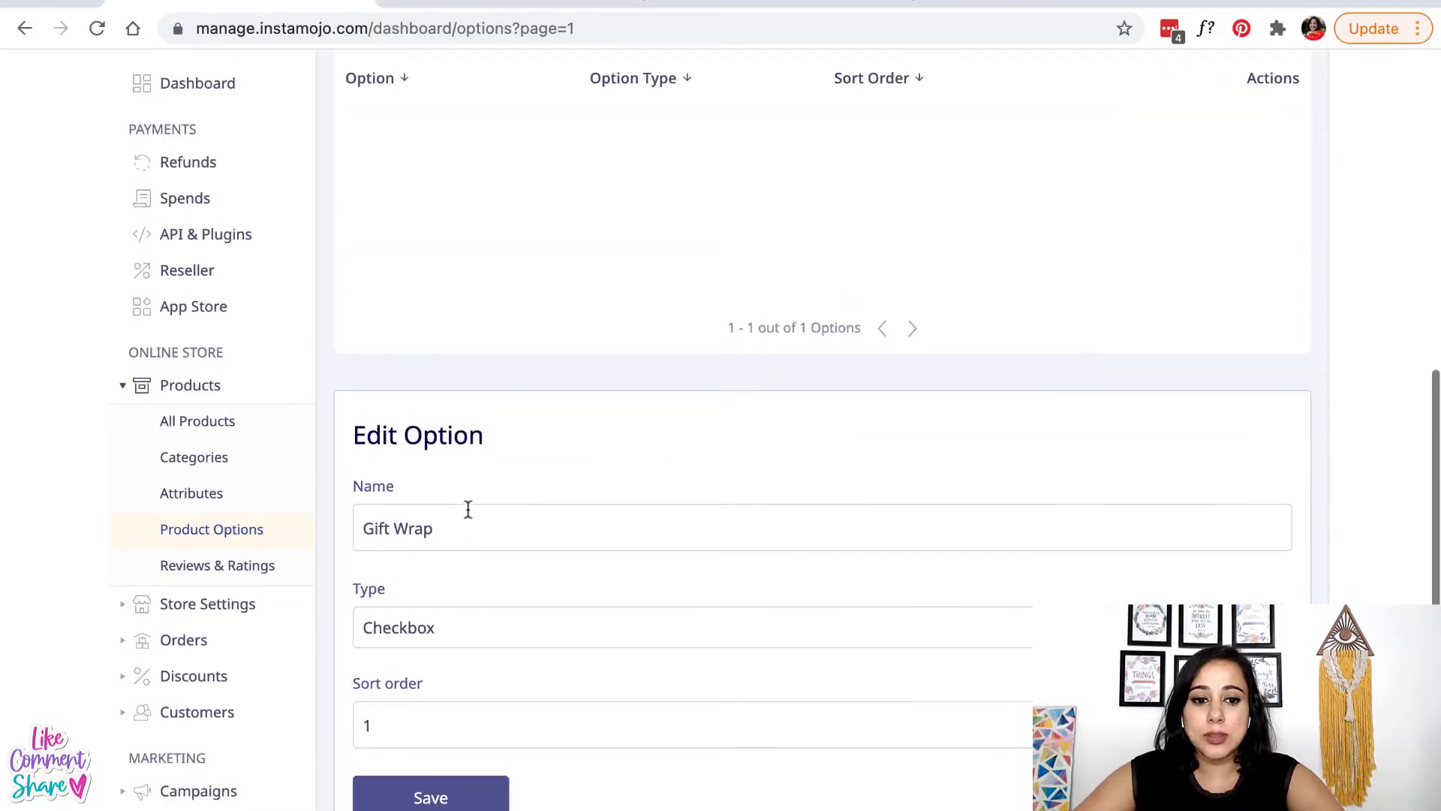
pyautogui.scroll(-2, 466, 586)
pyautogui.click(516, 547)
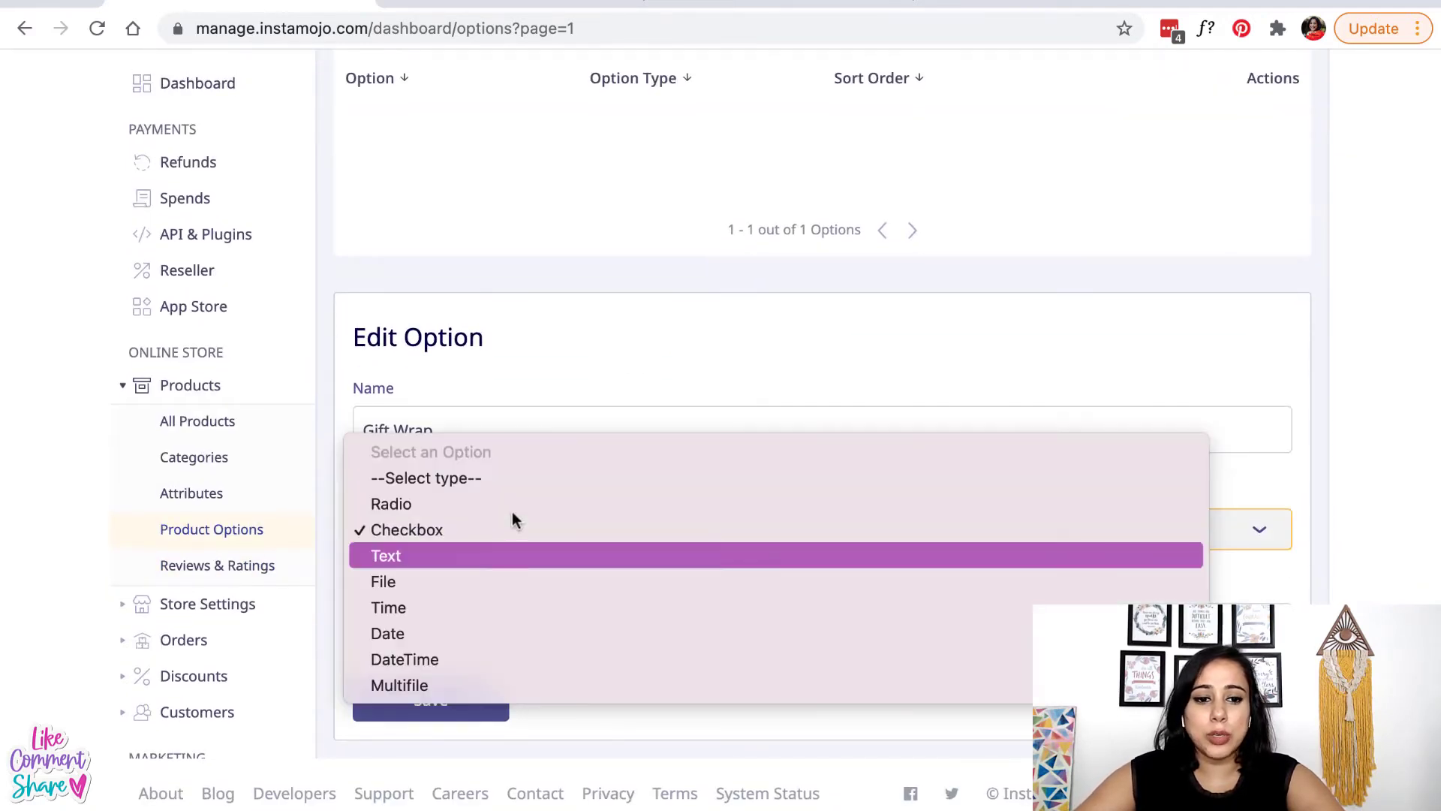
pyautogui.click(511, 506)
pyautogui.click(464, 701)
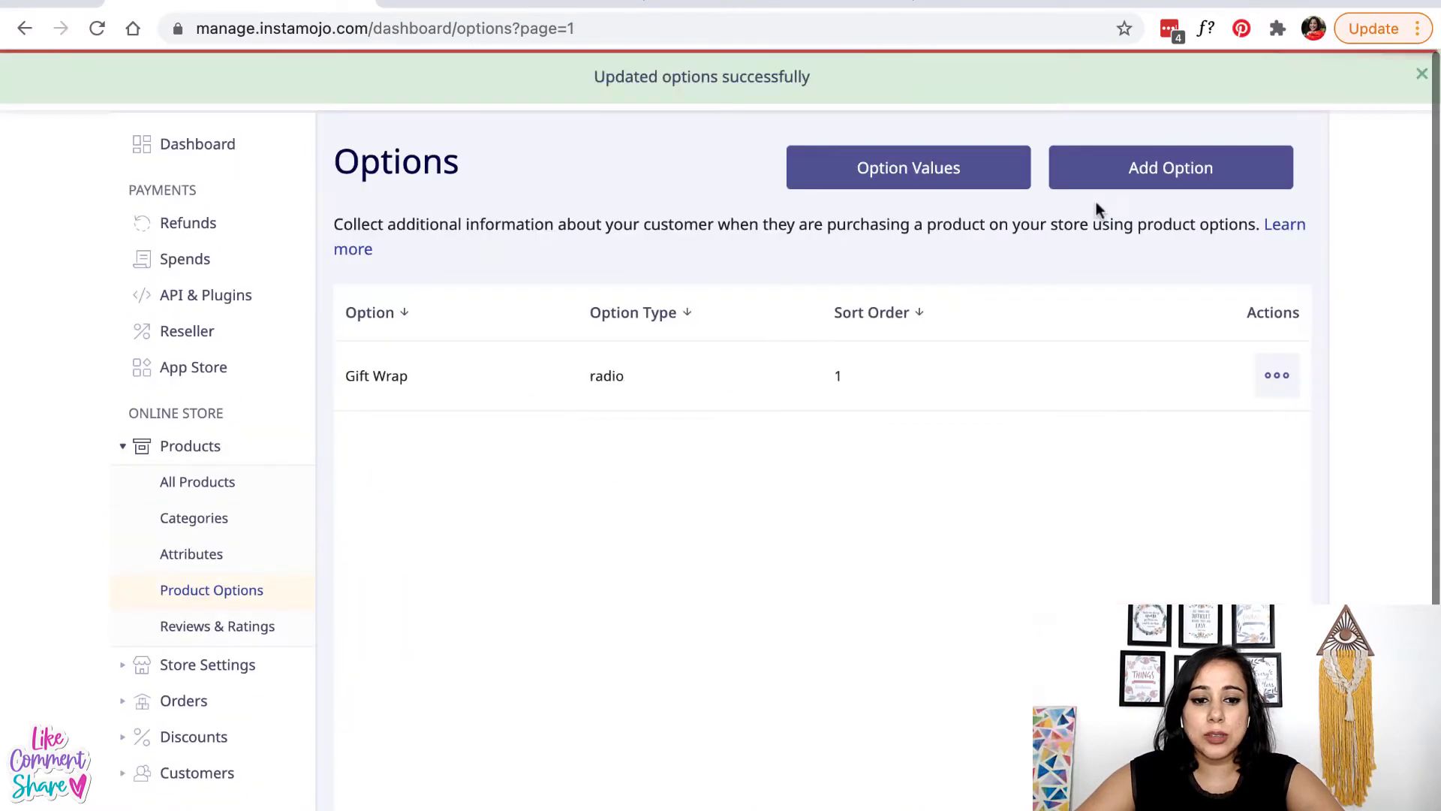
# - Add a product option named "Your personal message" with type Text and sort order 2
pyautogui.click(1165, 177)
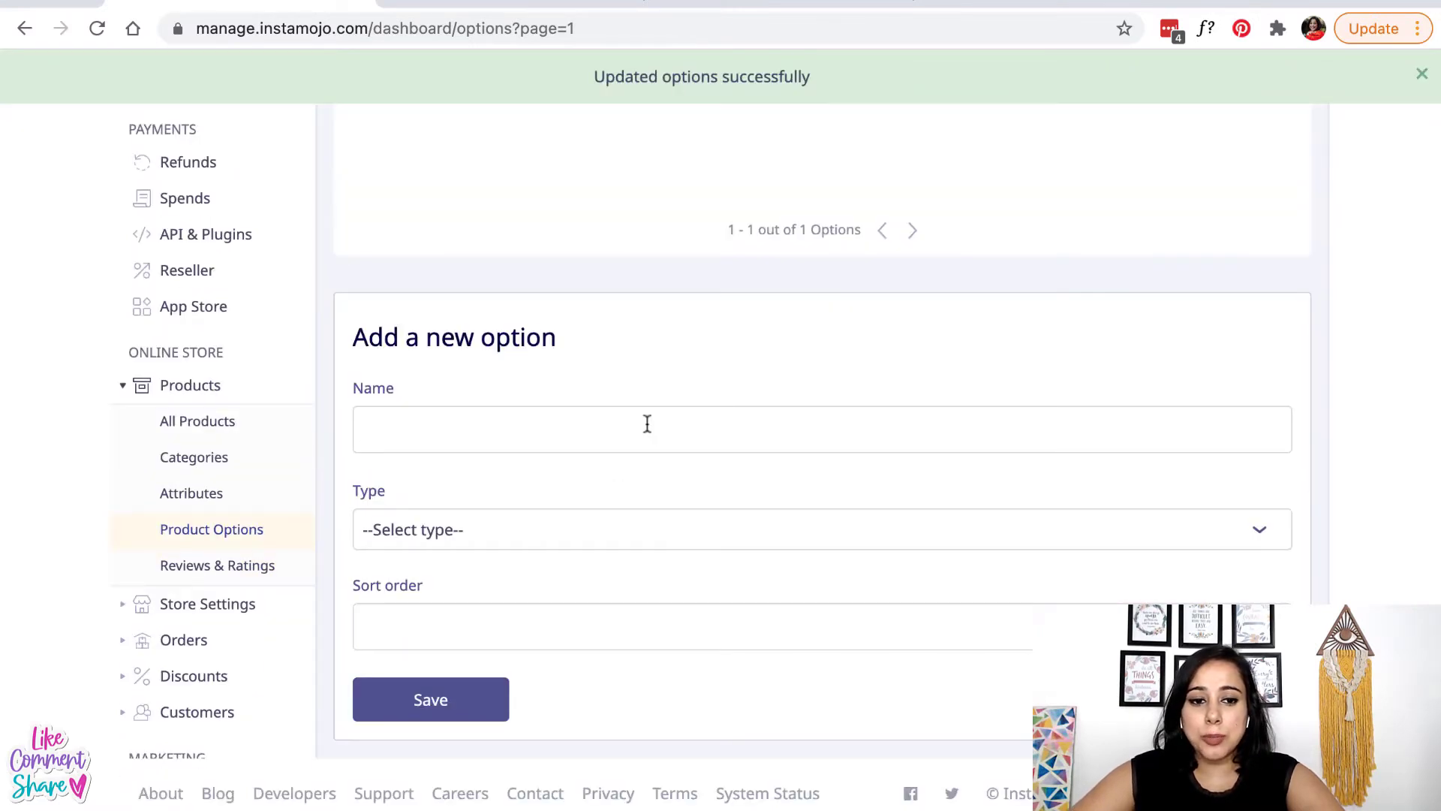
pyautogui.click(646, 425)
pyautogui.write('Your personal message')
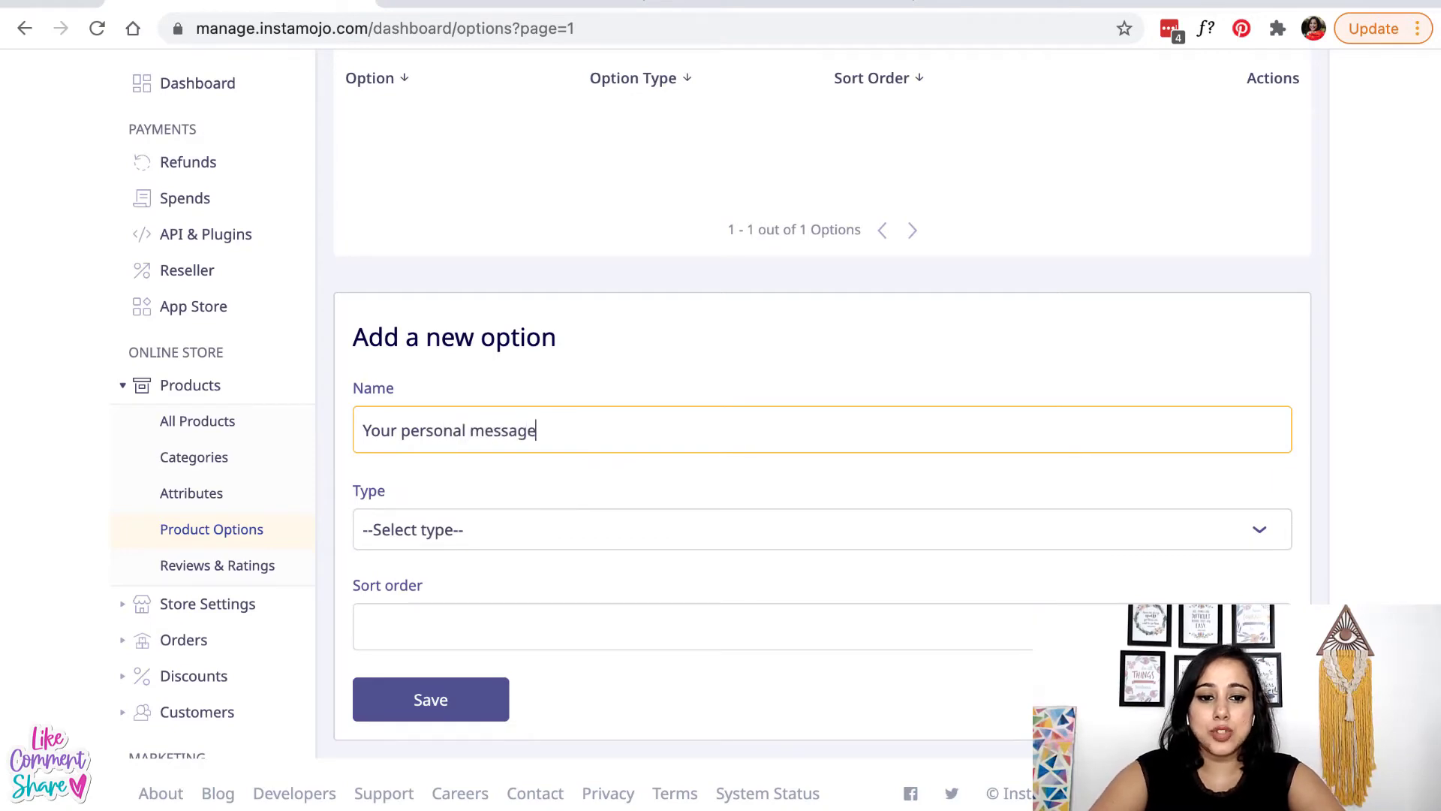
pyautogui.click(648, 529)
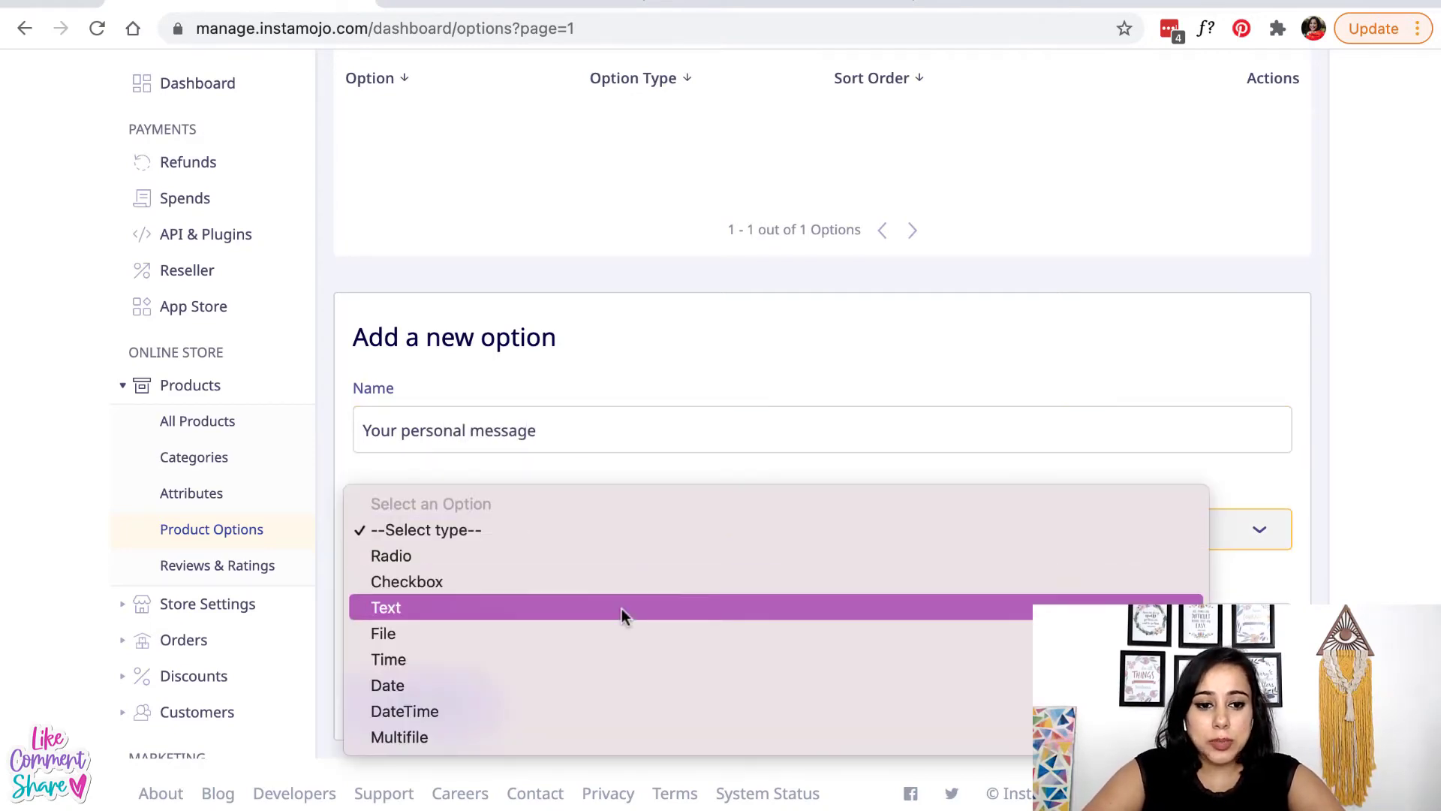
pyautogui.click(622, 607)
pyautogui.click(475, 633)
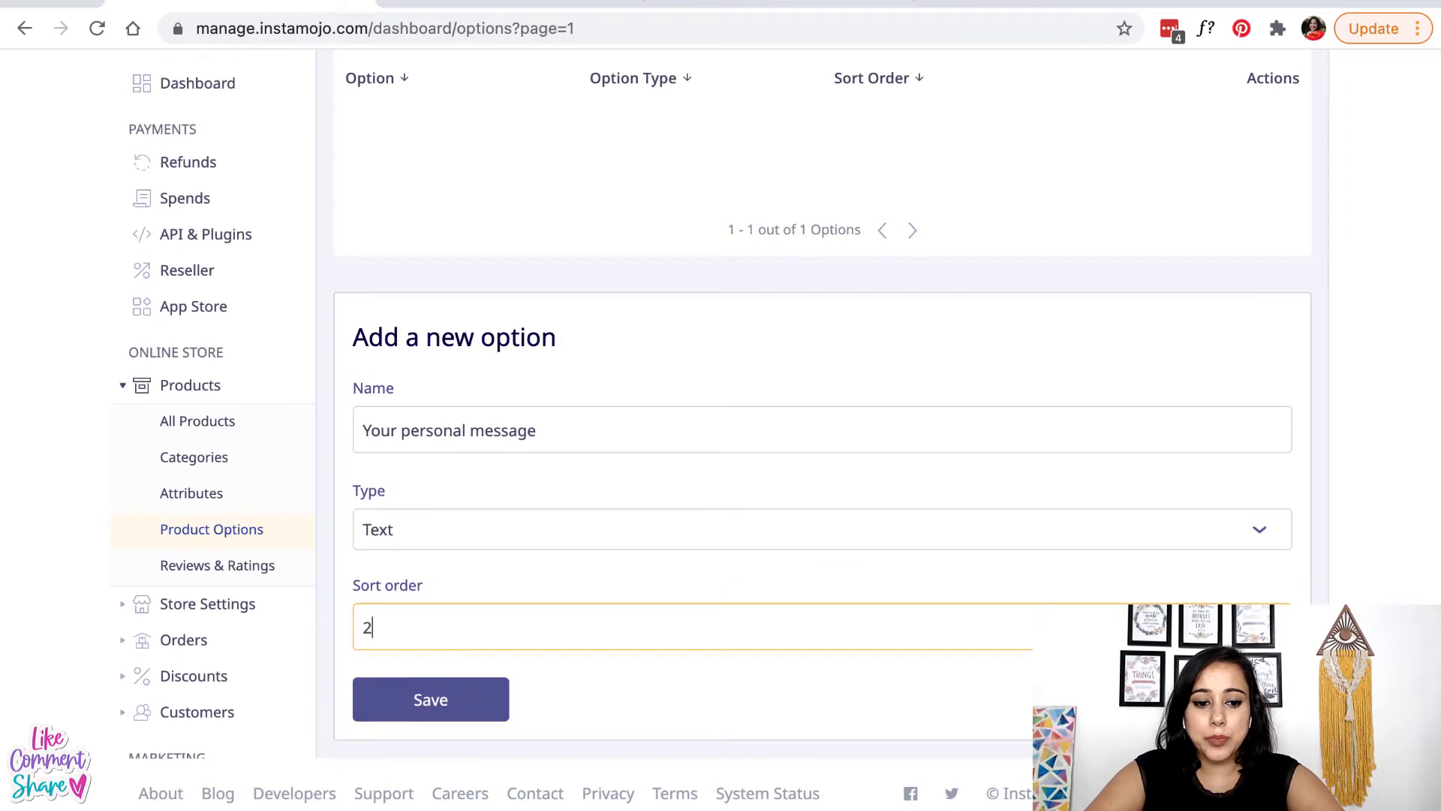
pyautogui.click(472, 701)
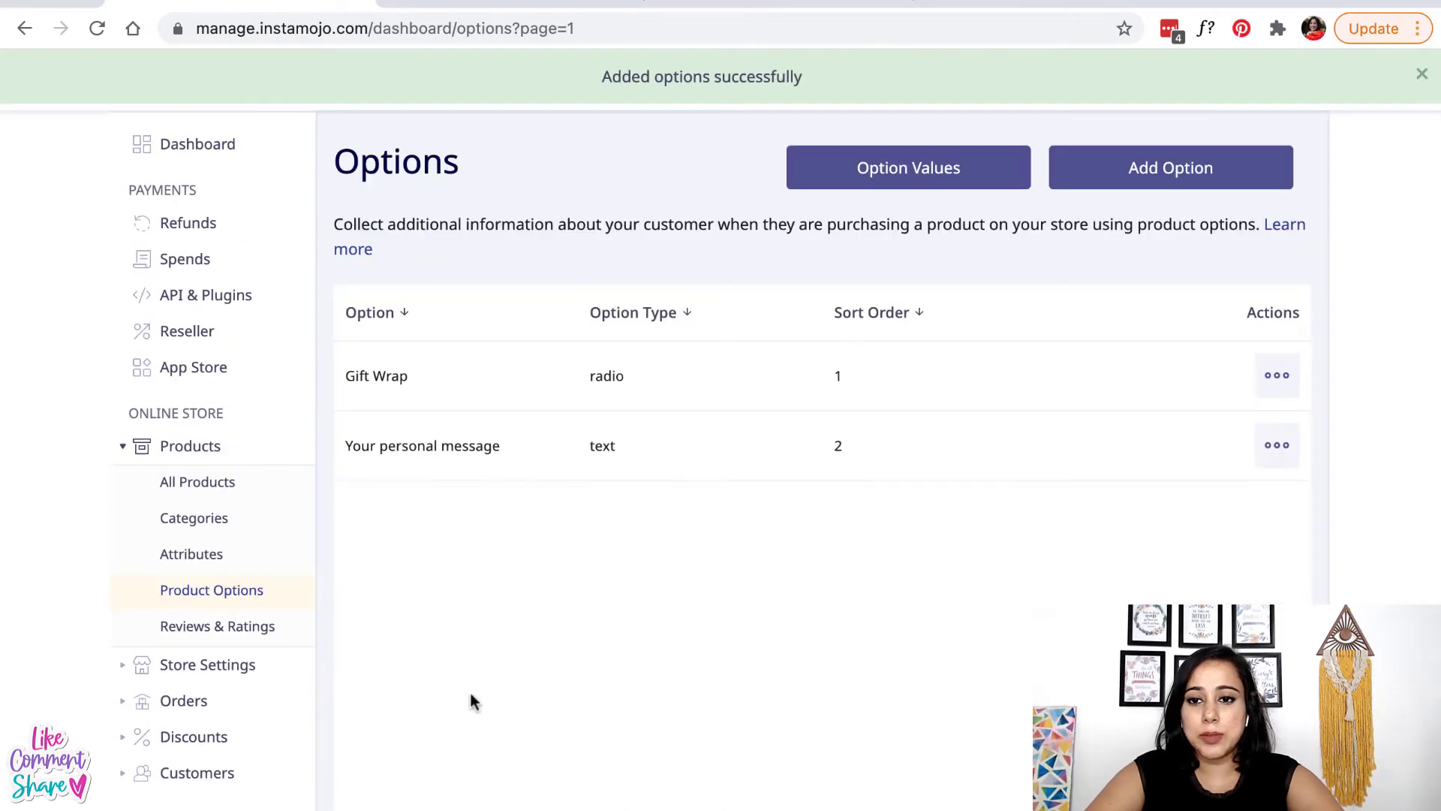
# - Open Reviews & Ratings and look over the page for managing customer reviews
pyautogui.scroll(-1, 226, 652)
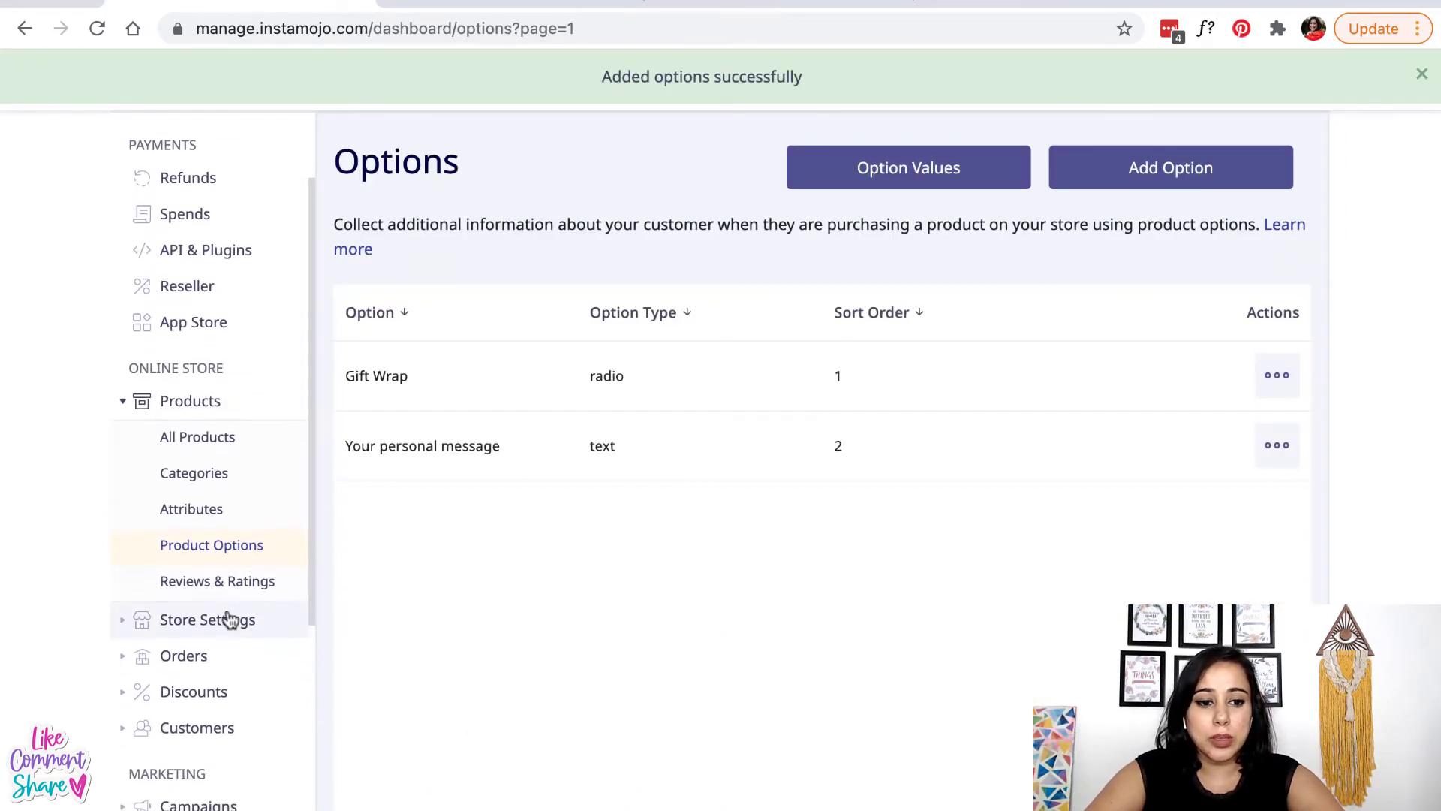
pyautogui.click(233, 572)
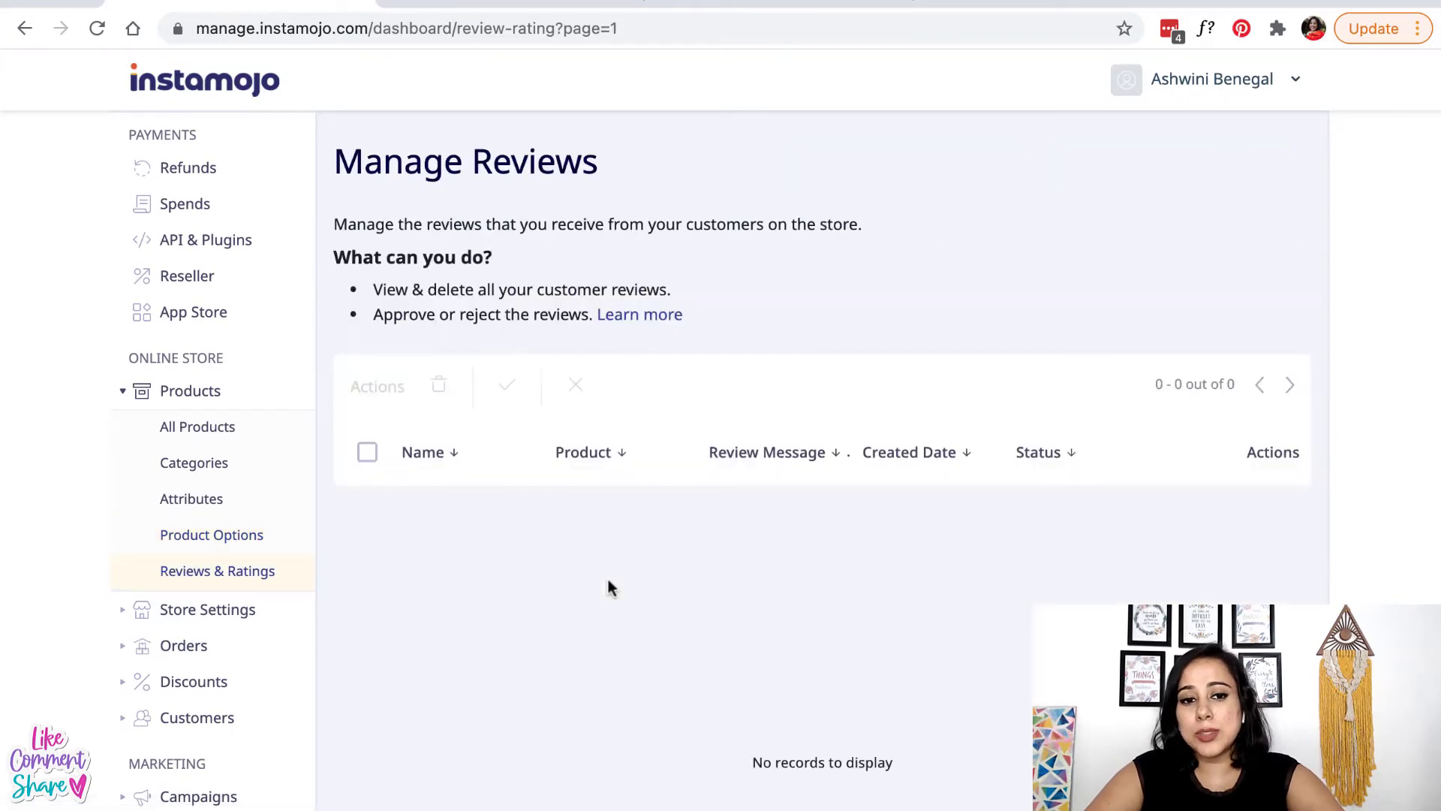
pyautogui.scroll(-3, 612, 588)
pyautogui.scroll(3, 611, 588)
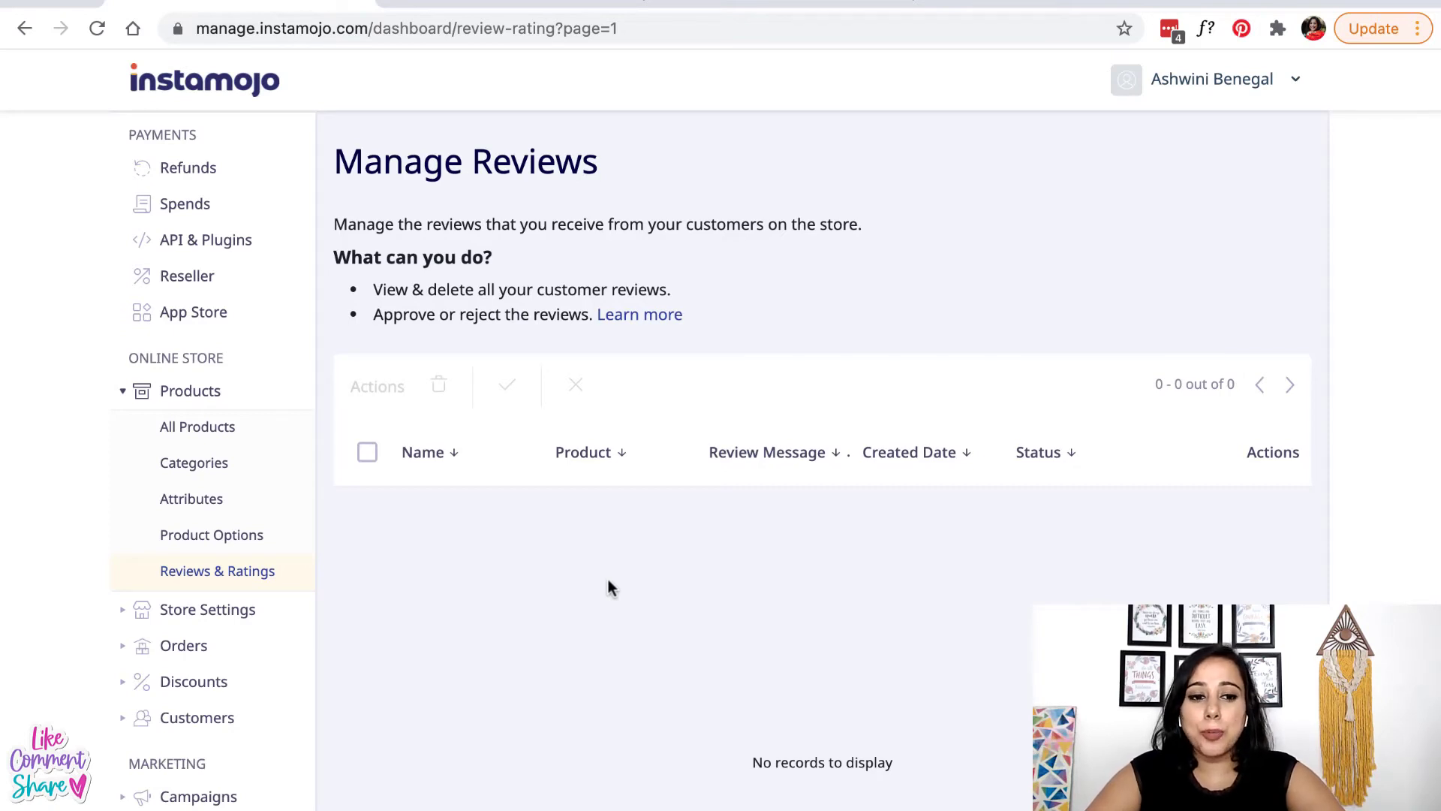
# - Look through the available store settings and open the Edit Theme section
pyautogui.scroll(-1, 247, 544)
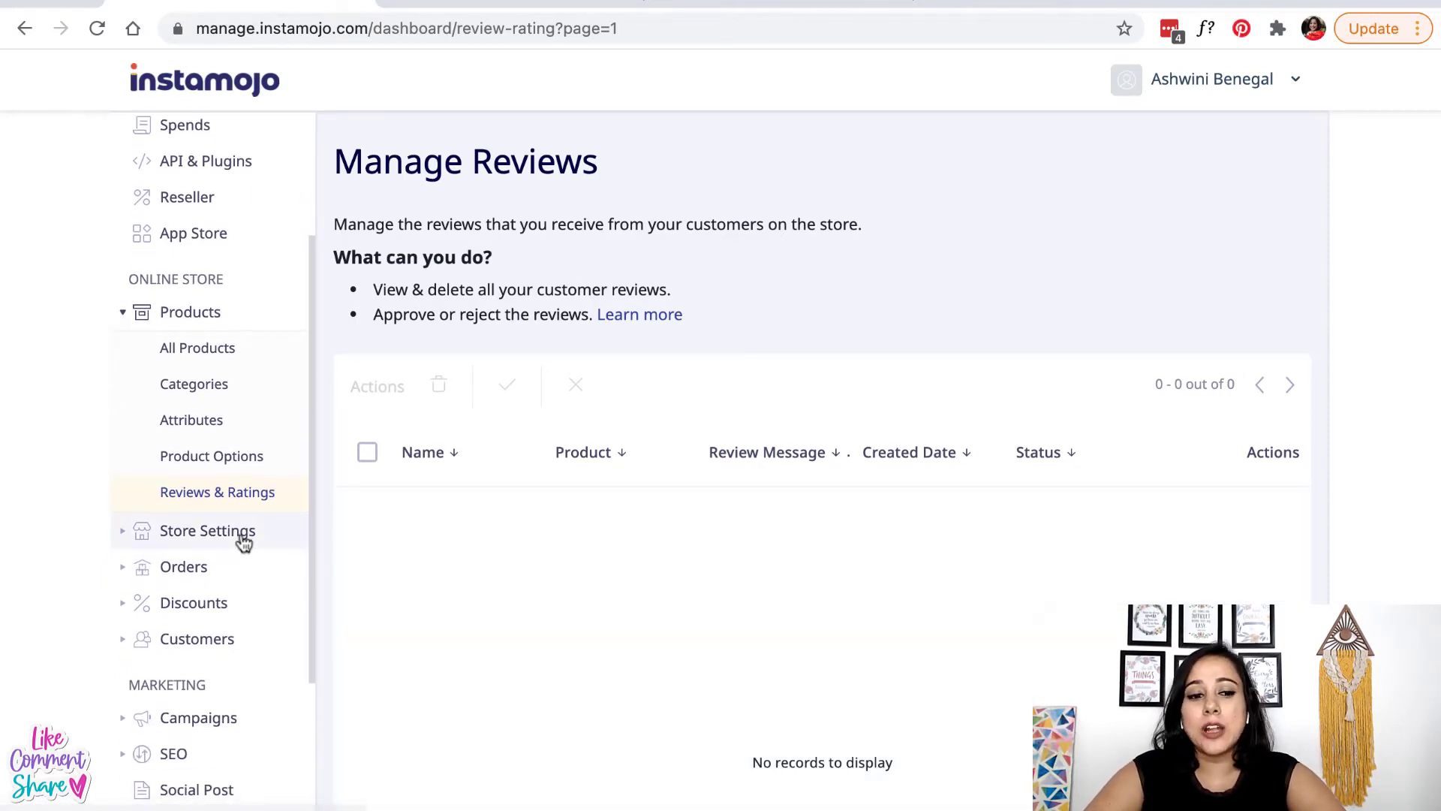
pyautogui.click(242, 533)
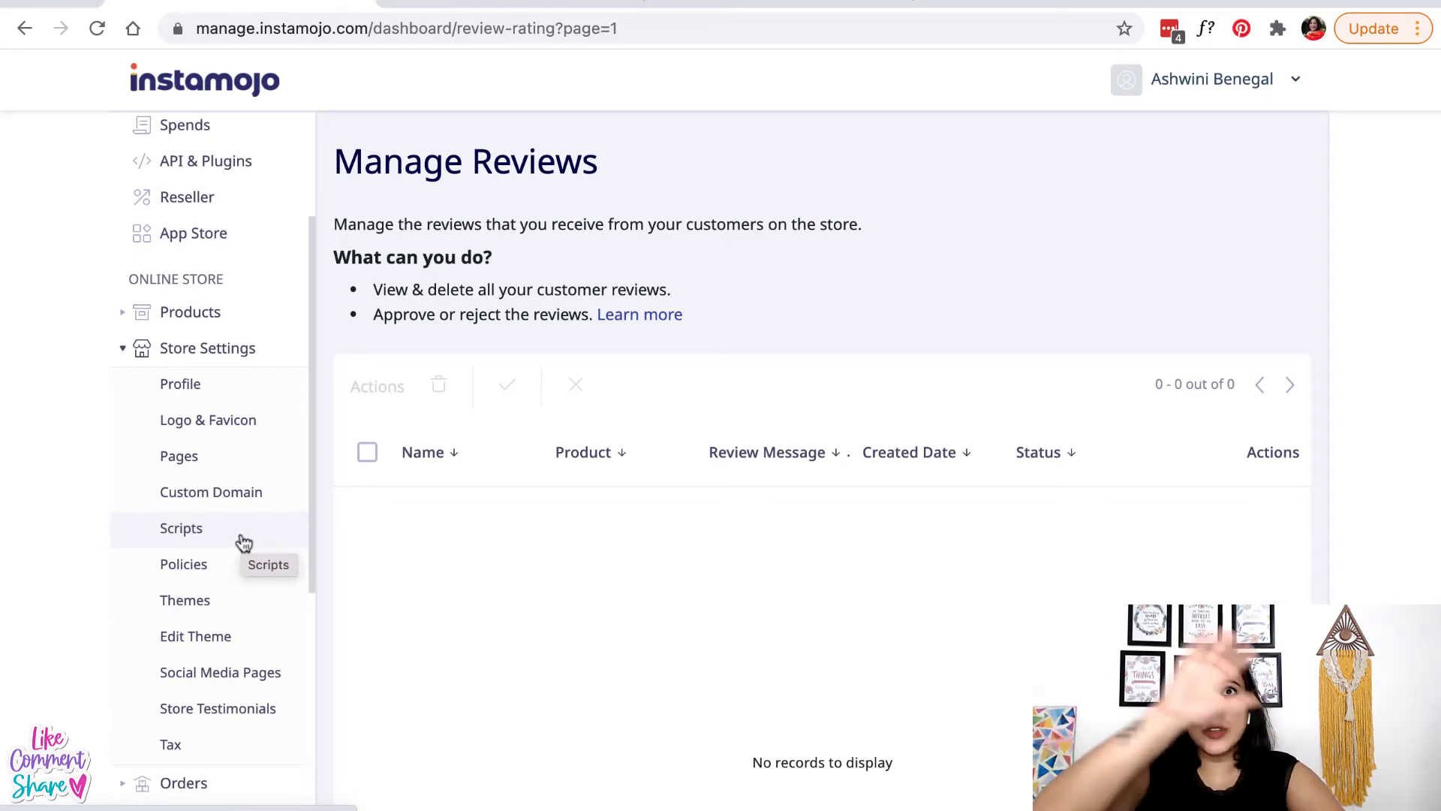
pyautogui.scroll(-2, 244, 542)
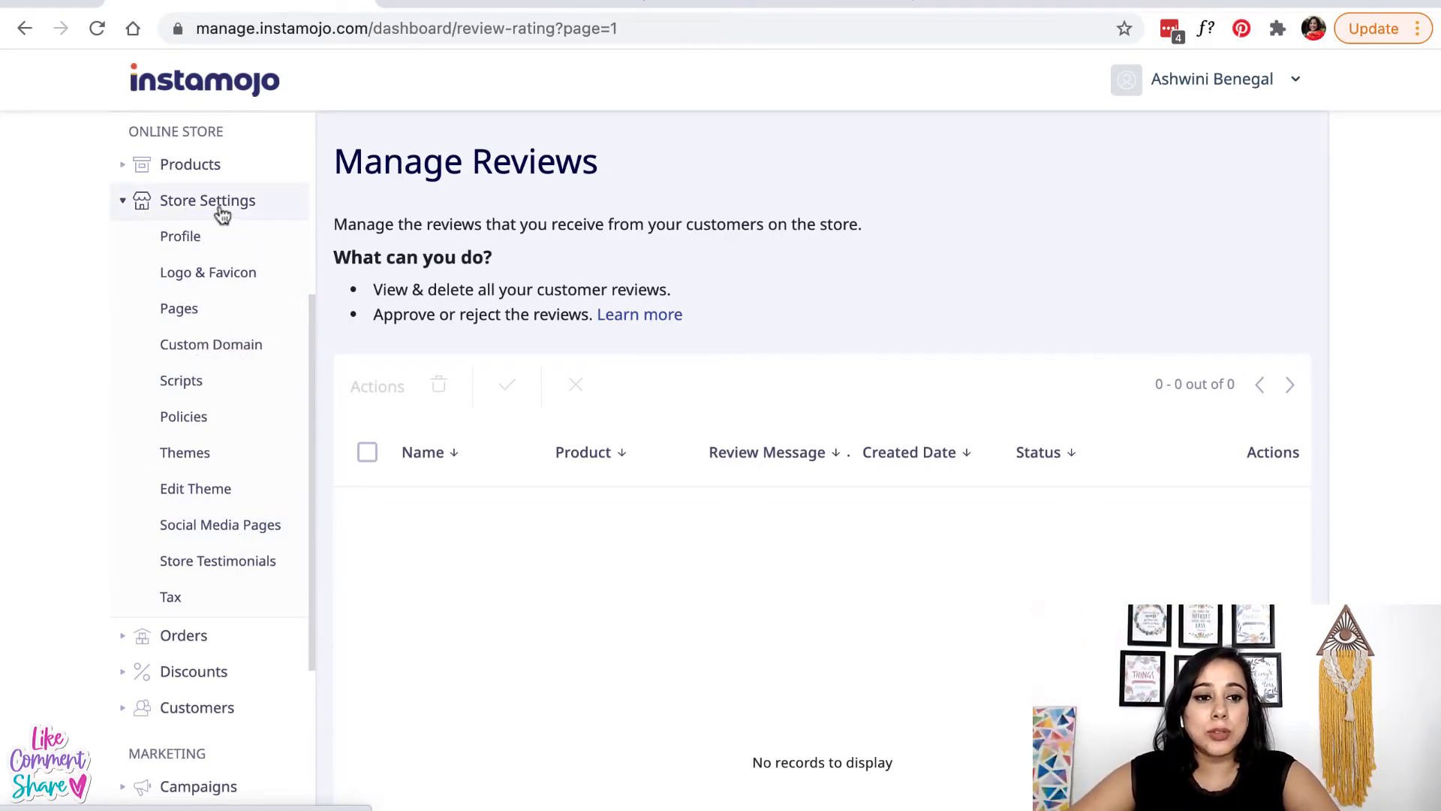
pyautogui.click(195, 494)
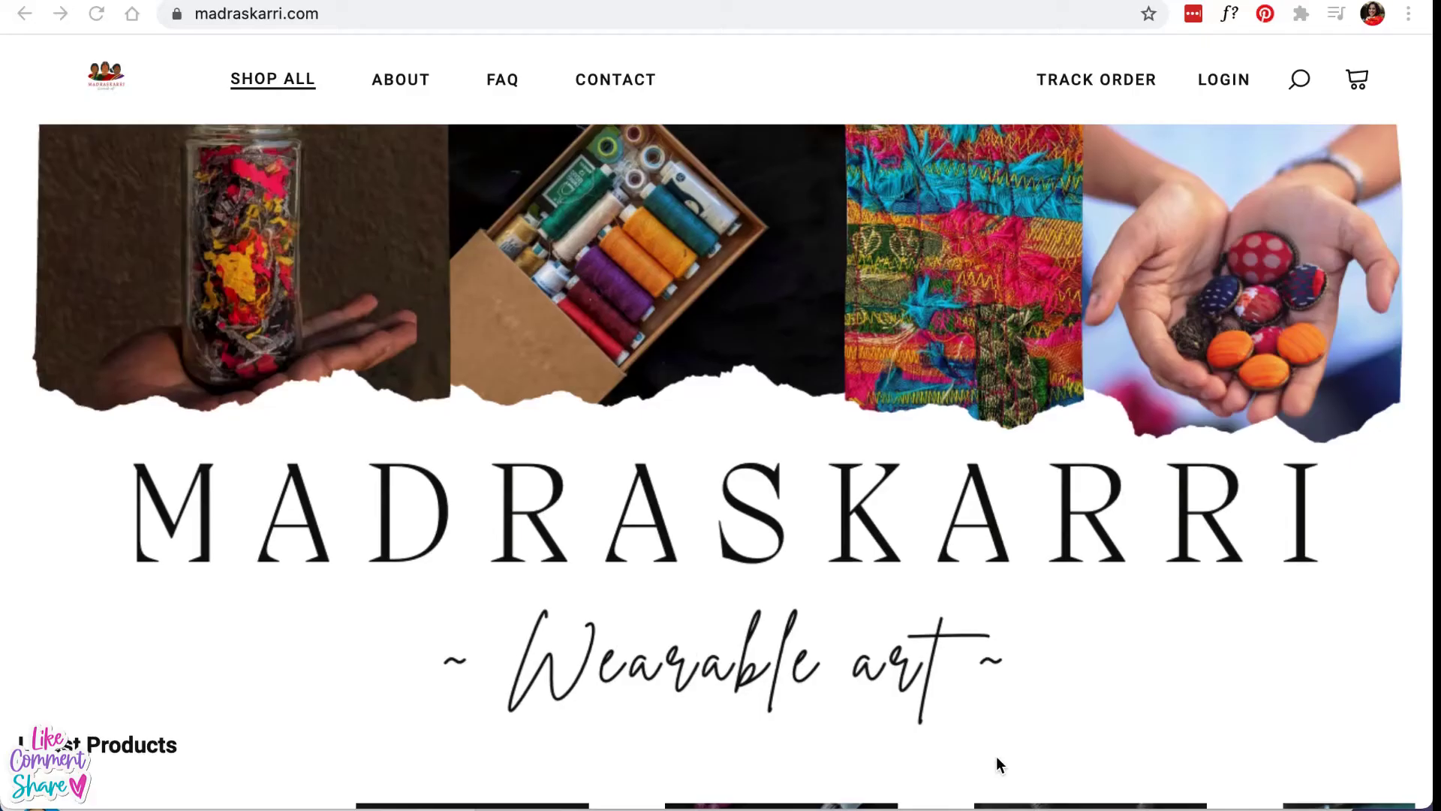
# - Browse the madraskarri.com and Plant n Decore home pages as example online stores
pyautogui.scroll(3, 997, 755)
pyautogui.scroll(-10, 996, 755)
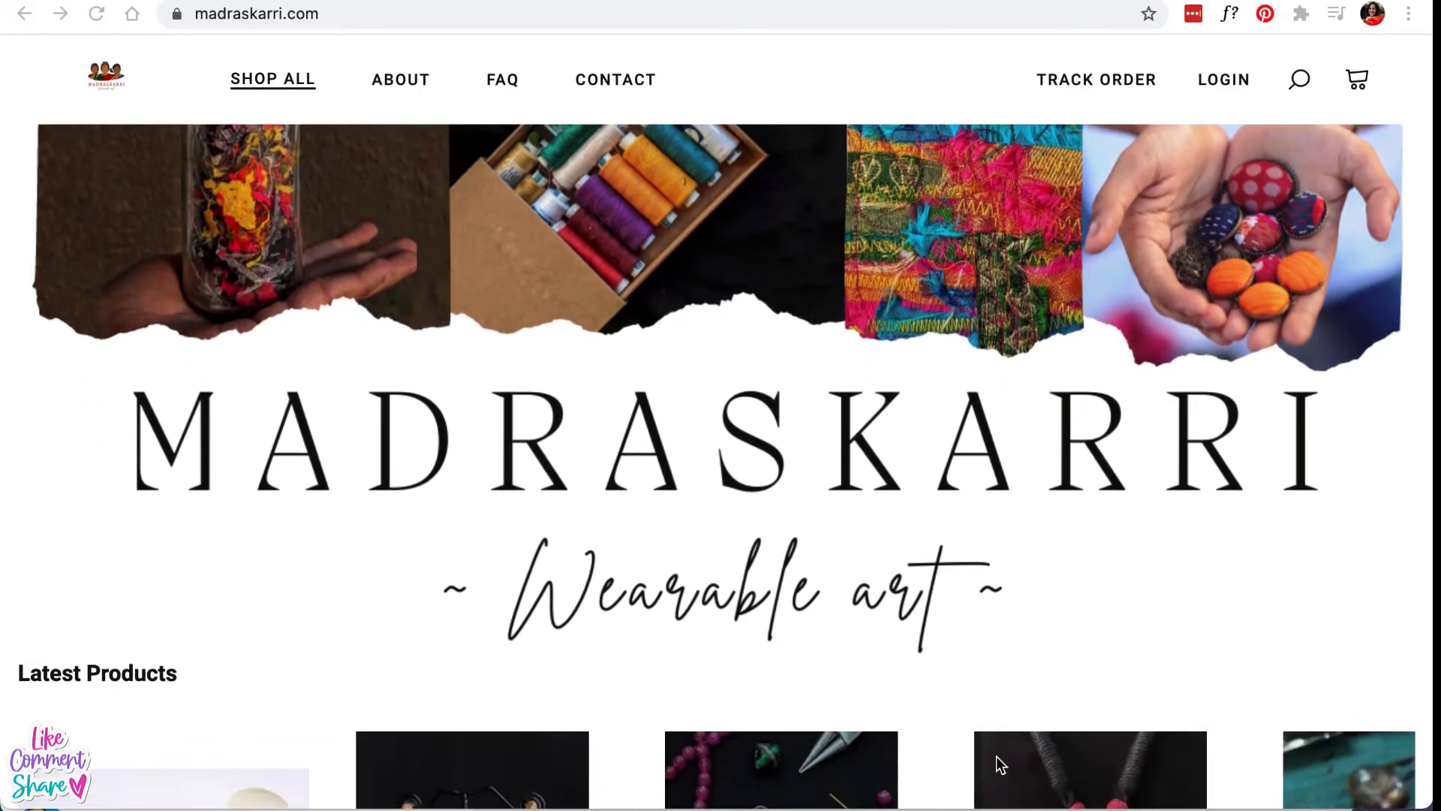
pyautogui.scroll(-10, 996, 756)
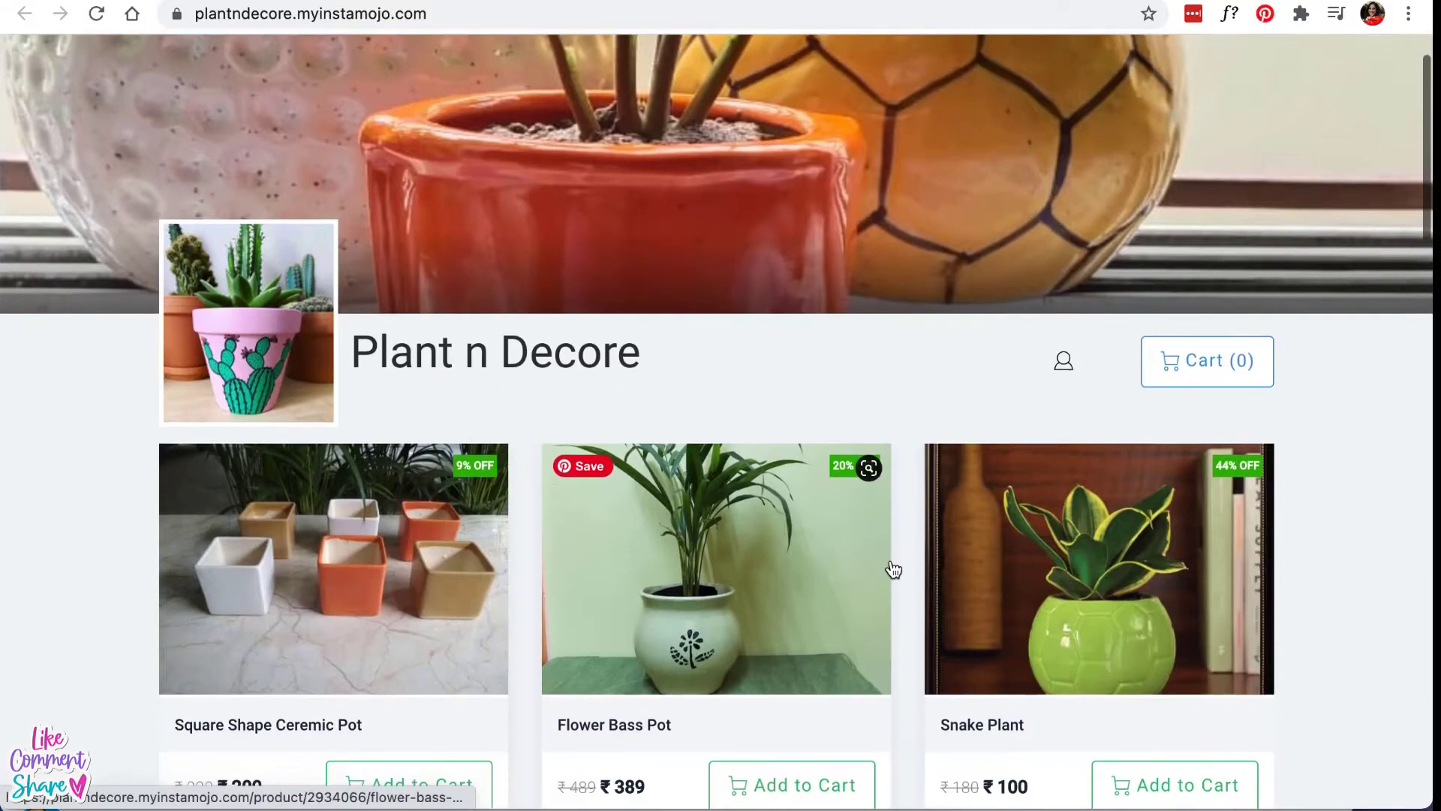
# - Look through the Plant n Decore product listings and the Léonara home page as further example stores
pyautogui.scroll(-8, 893, 569)
pyautogui.scroll(-10, 893, 569)
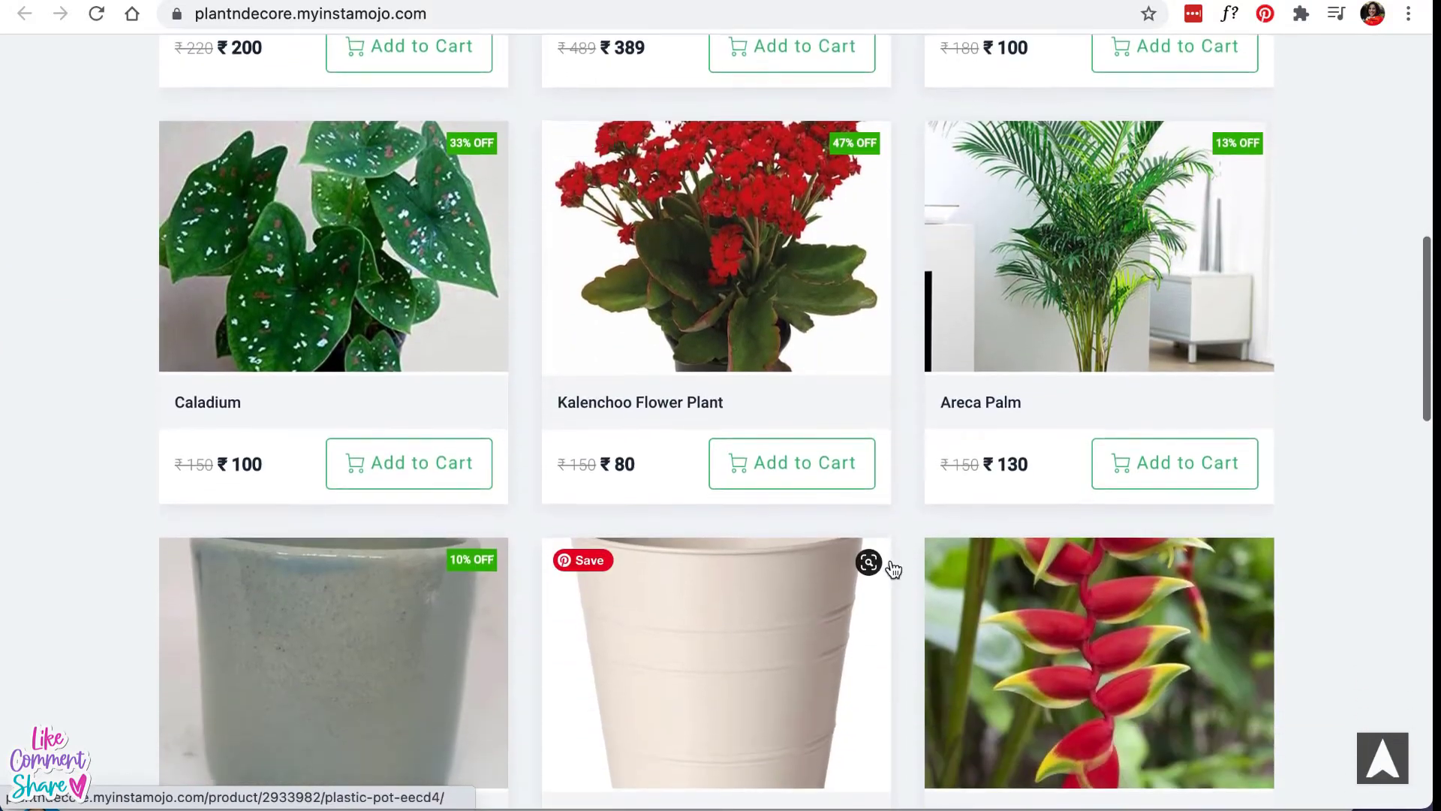
pyautogui.scroll(12, 894, 570)
pyautogui.scroll(6, 894, 569)
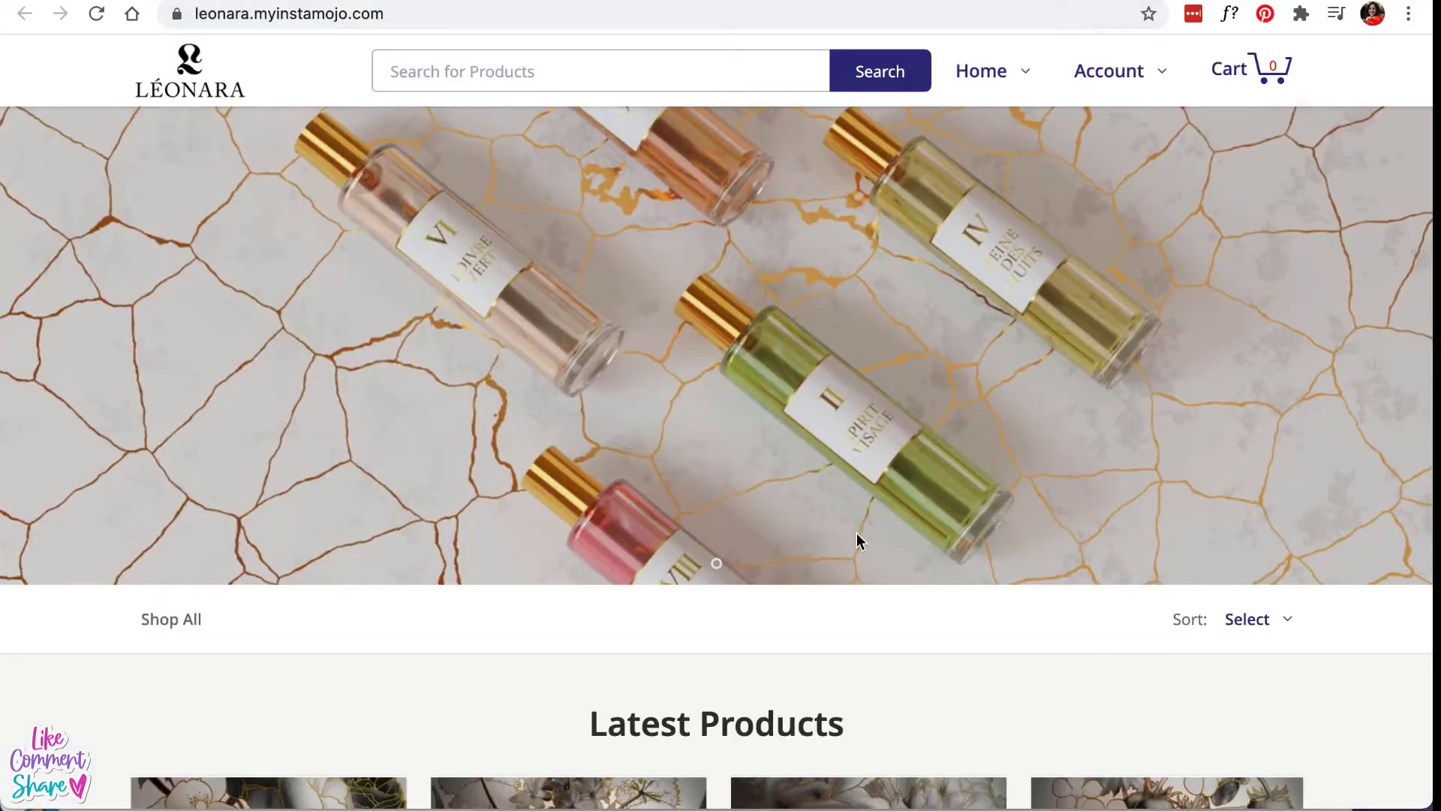
pyautogui.scroll(-6, 857, 533)
pyautogui.scroll(-4, 859, 541)
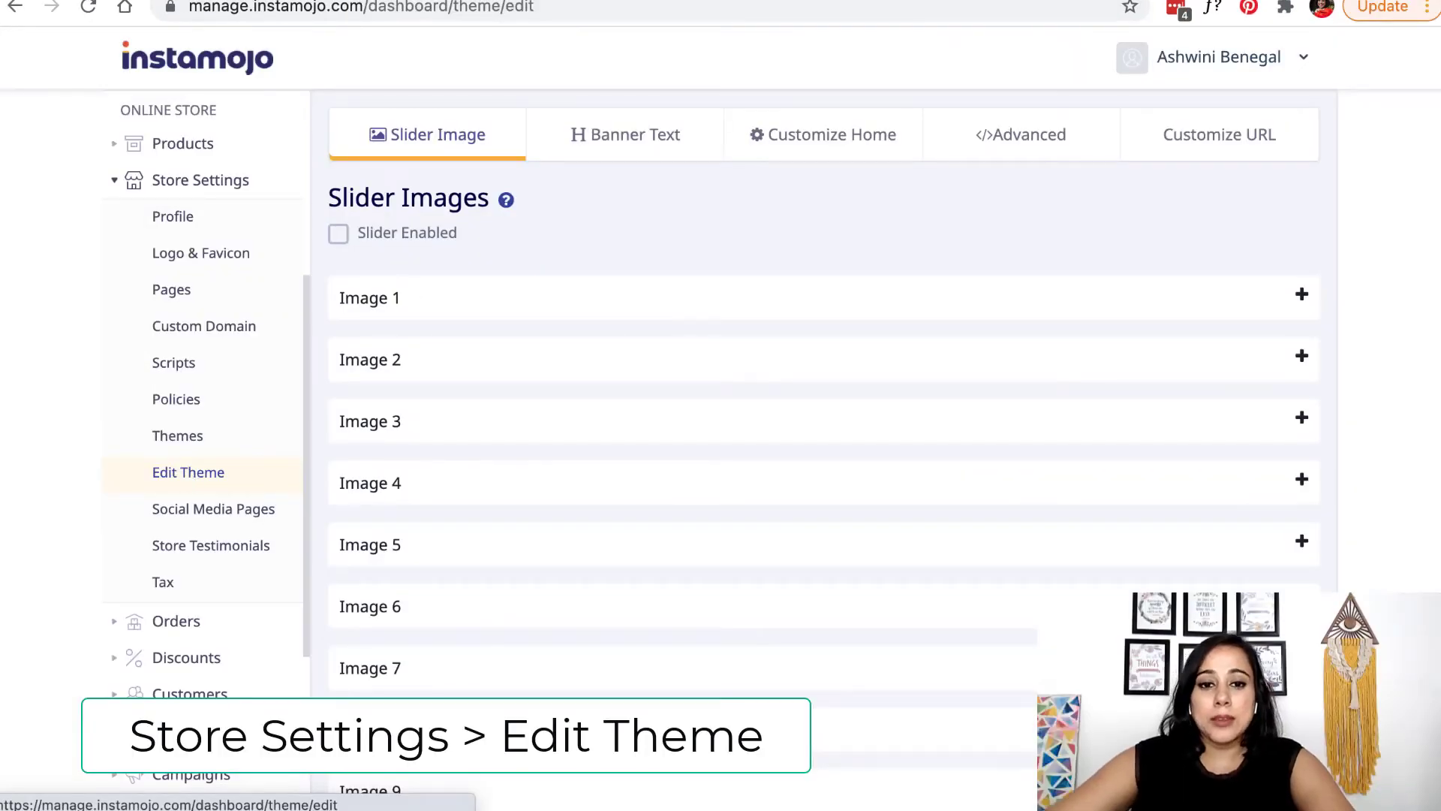
# - Enable the slider and select banner 2.png from the Sew Work Studio folder as slider Image 1
pyautogui.click(335, 239)
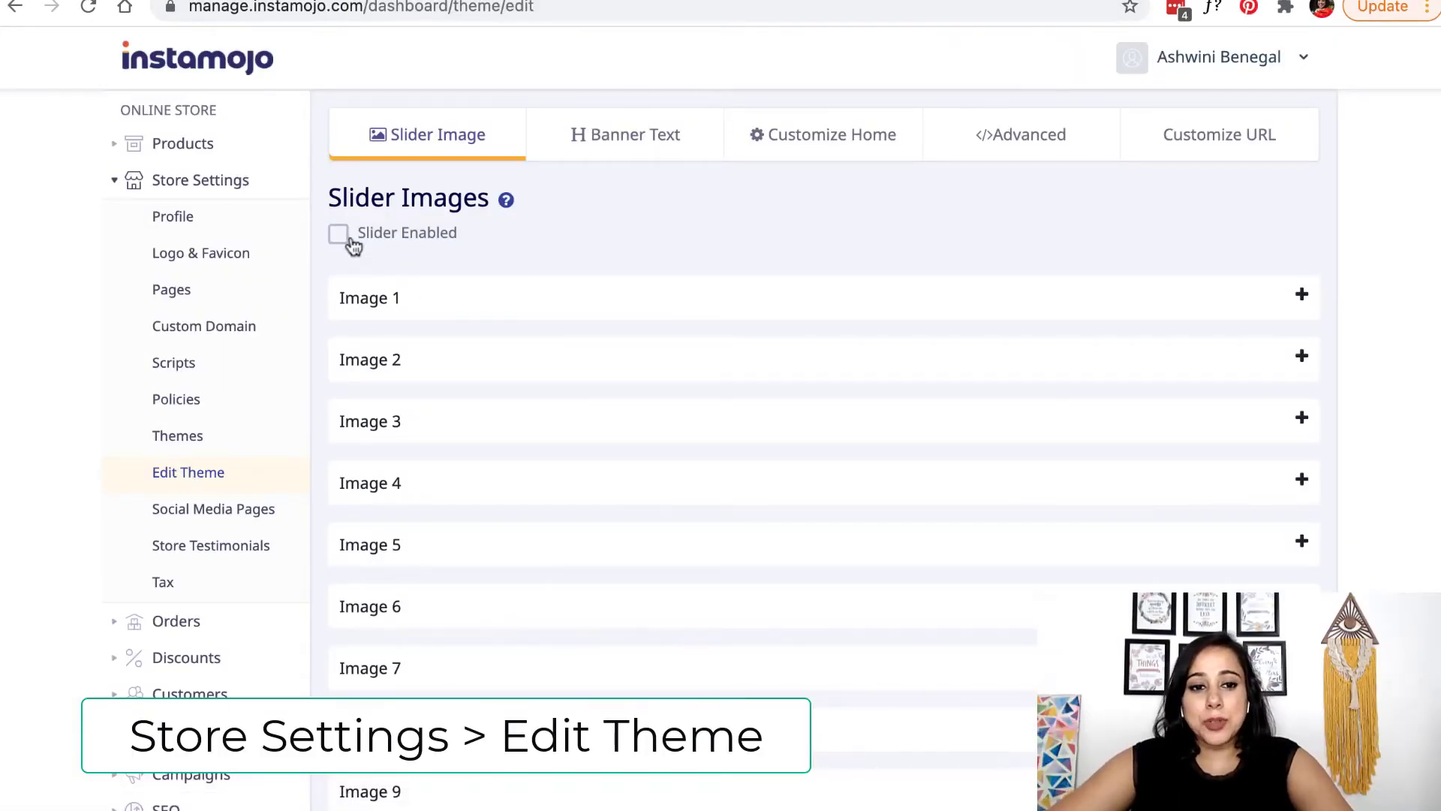
pyautogui.click(444, 296)
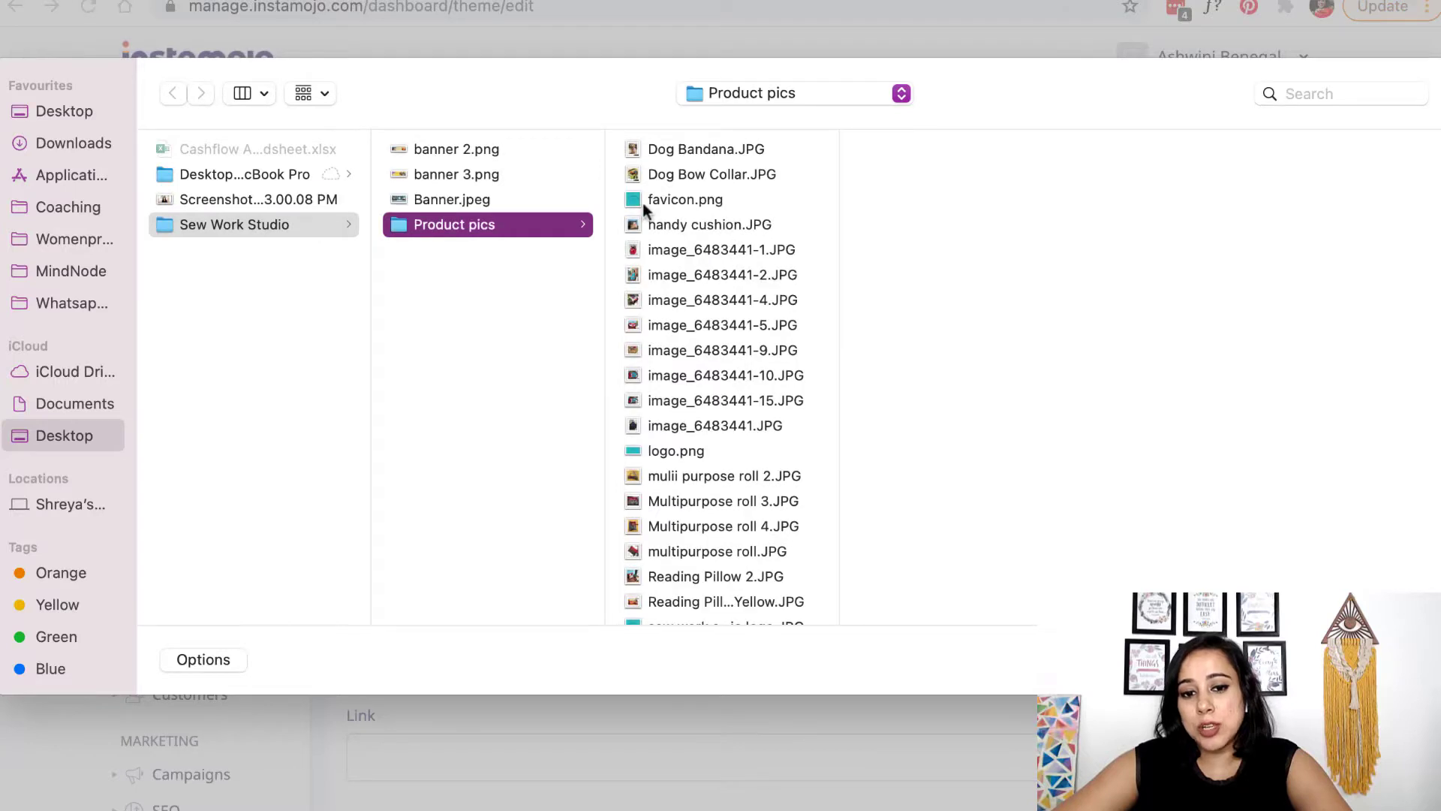
pyautogui.click(462, 150)
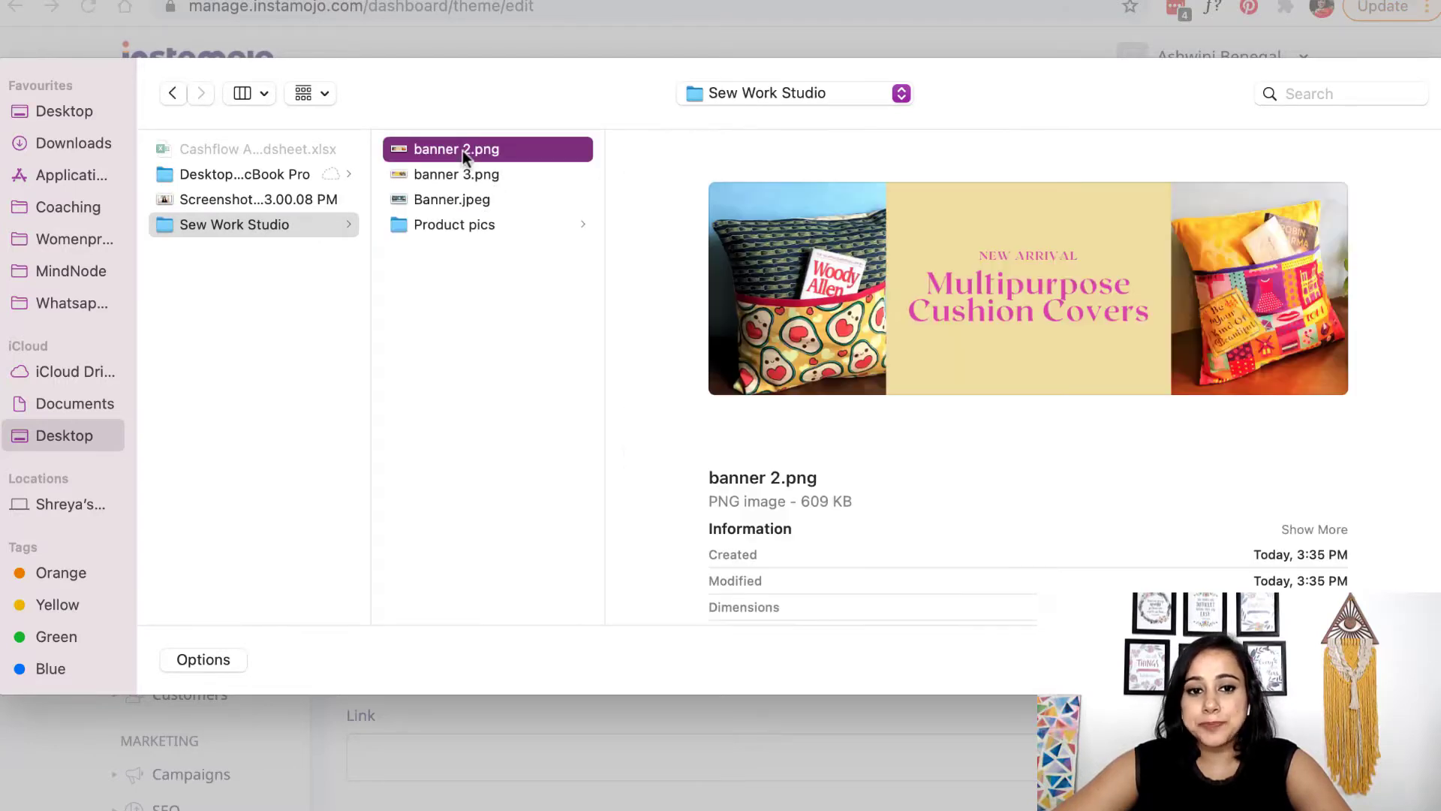
pyautogui.doubleClick(463, 150)
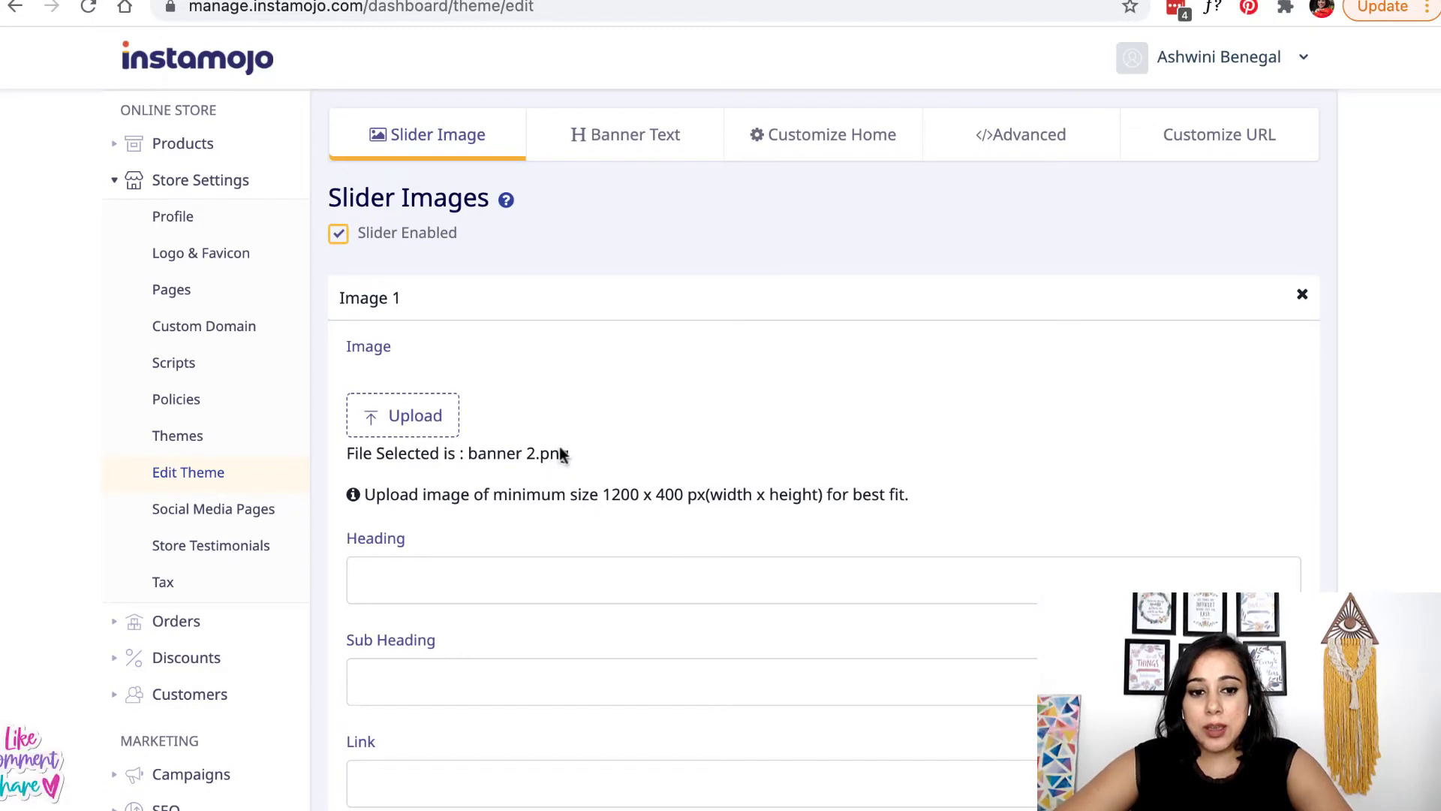
pyautogui.scroll(-3, 666, 455)
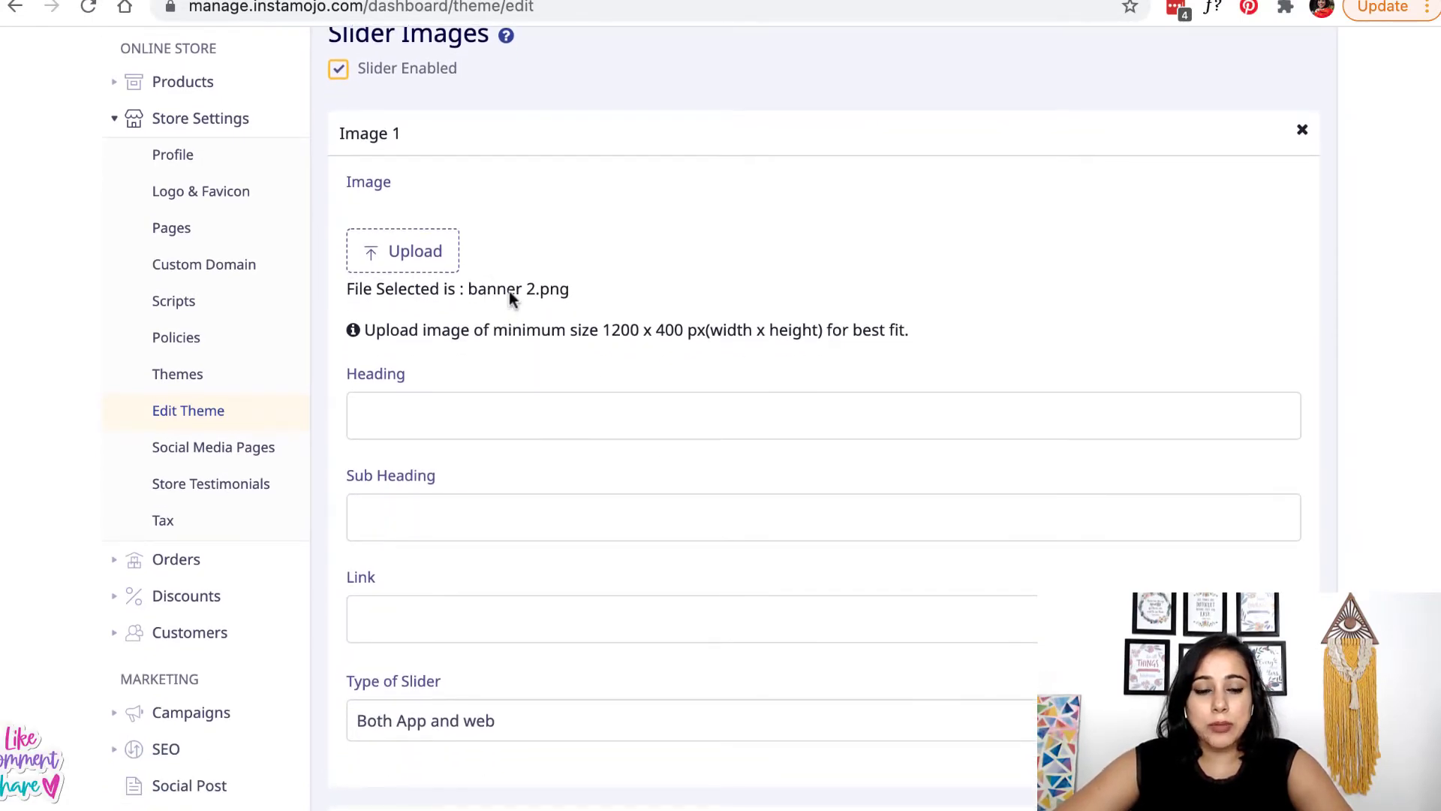
pyautogui.scroll(-1, 463, 566)
pyautogui.click(463, 586)
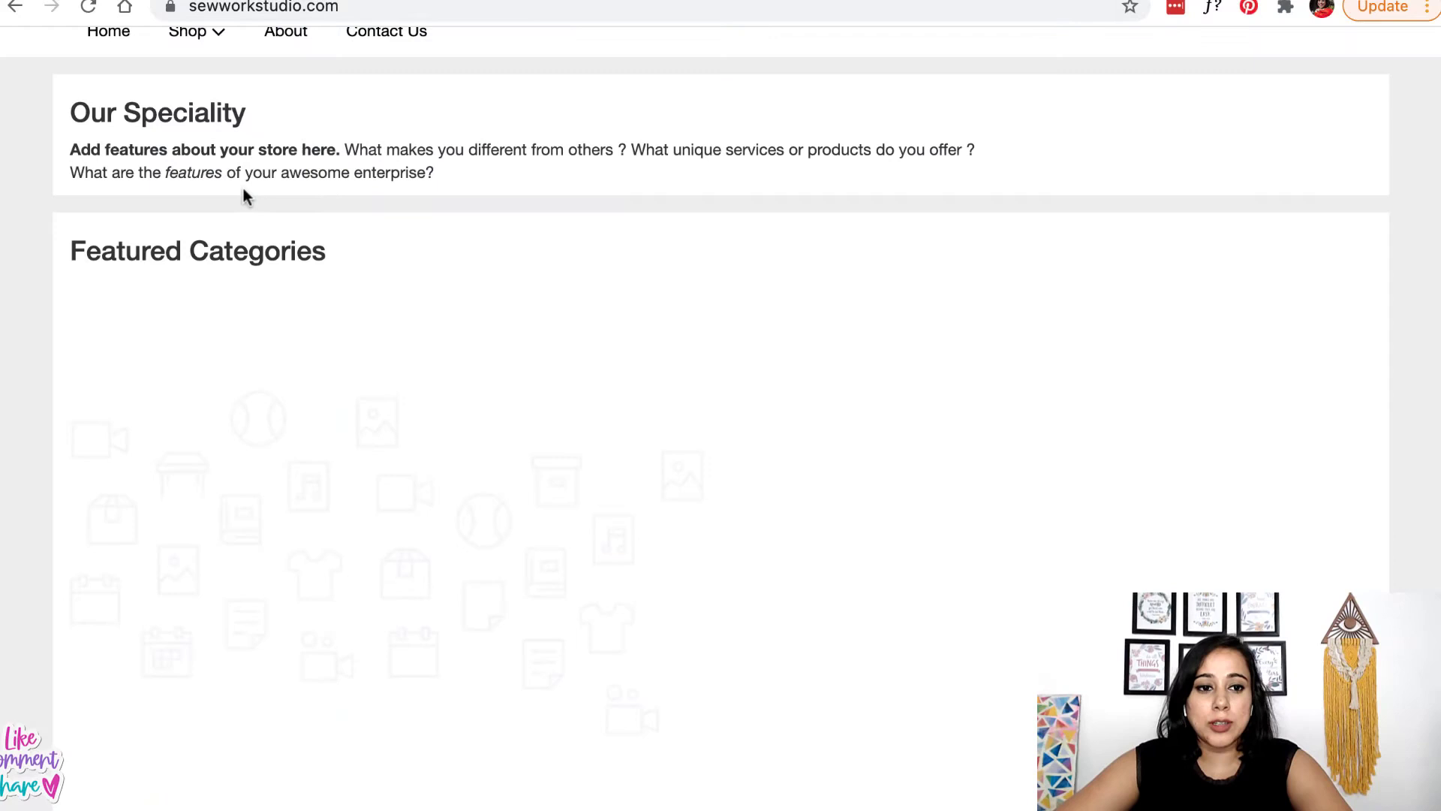
pyautogui.scroll(1, 219, 83)
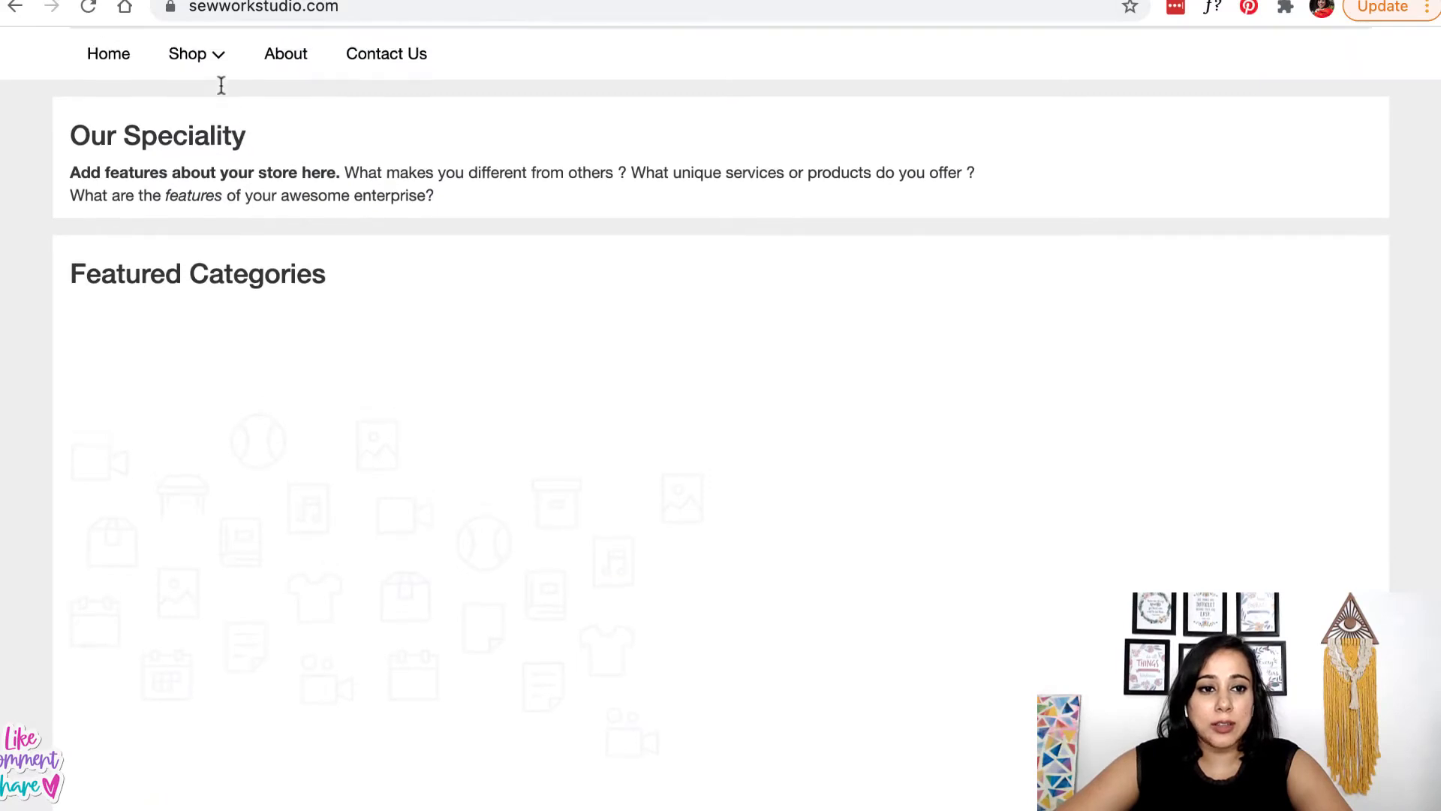
pyautogui.moveTo(216, 89)
pyautogui.click(235, 258)
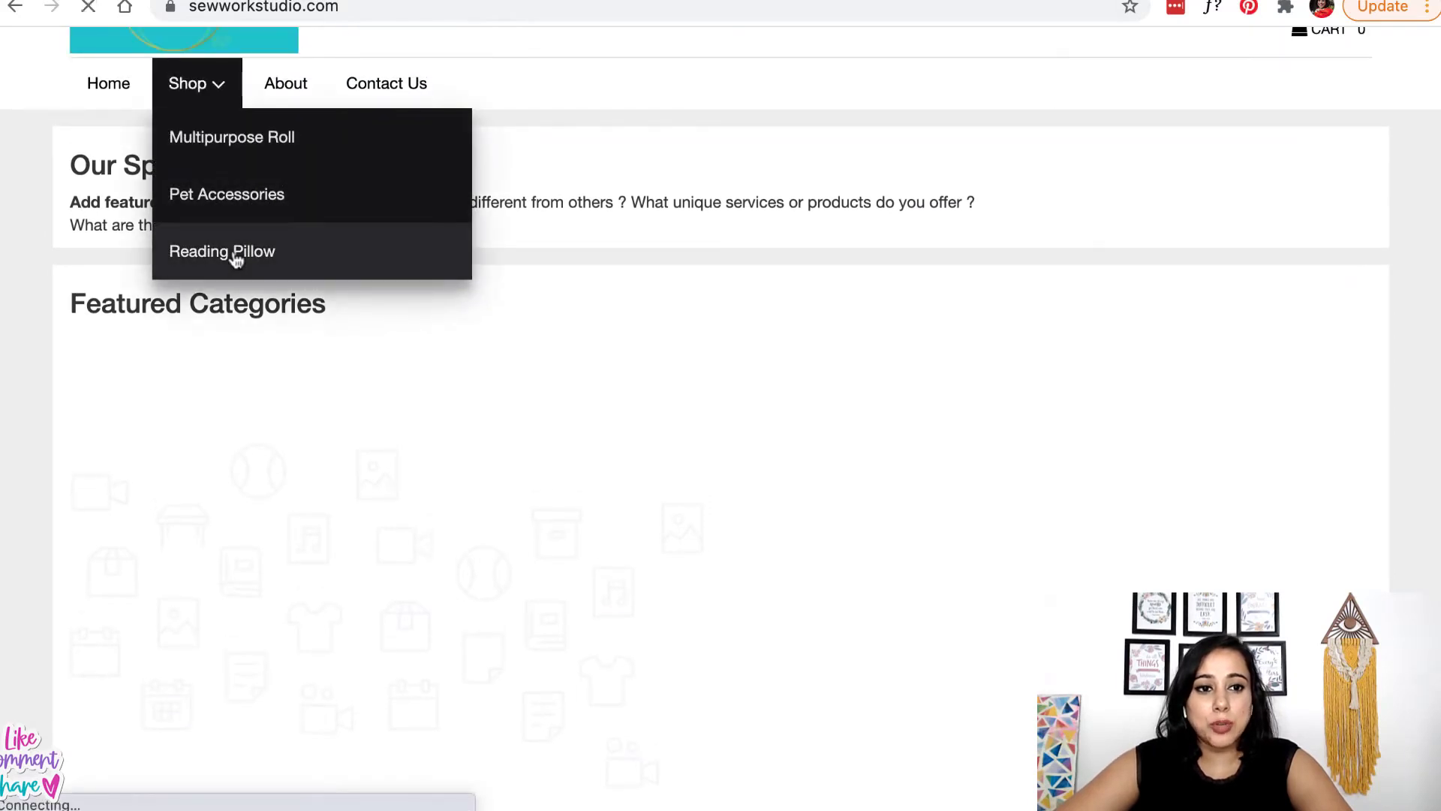
pyautogui.click(462, 9)
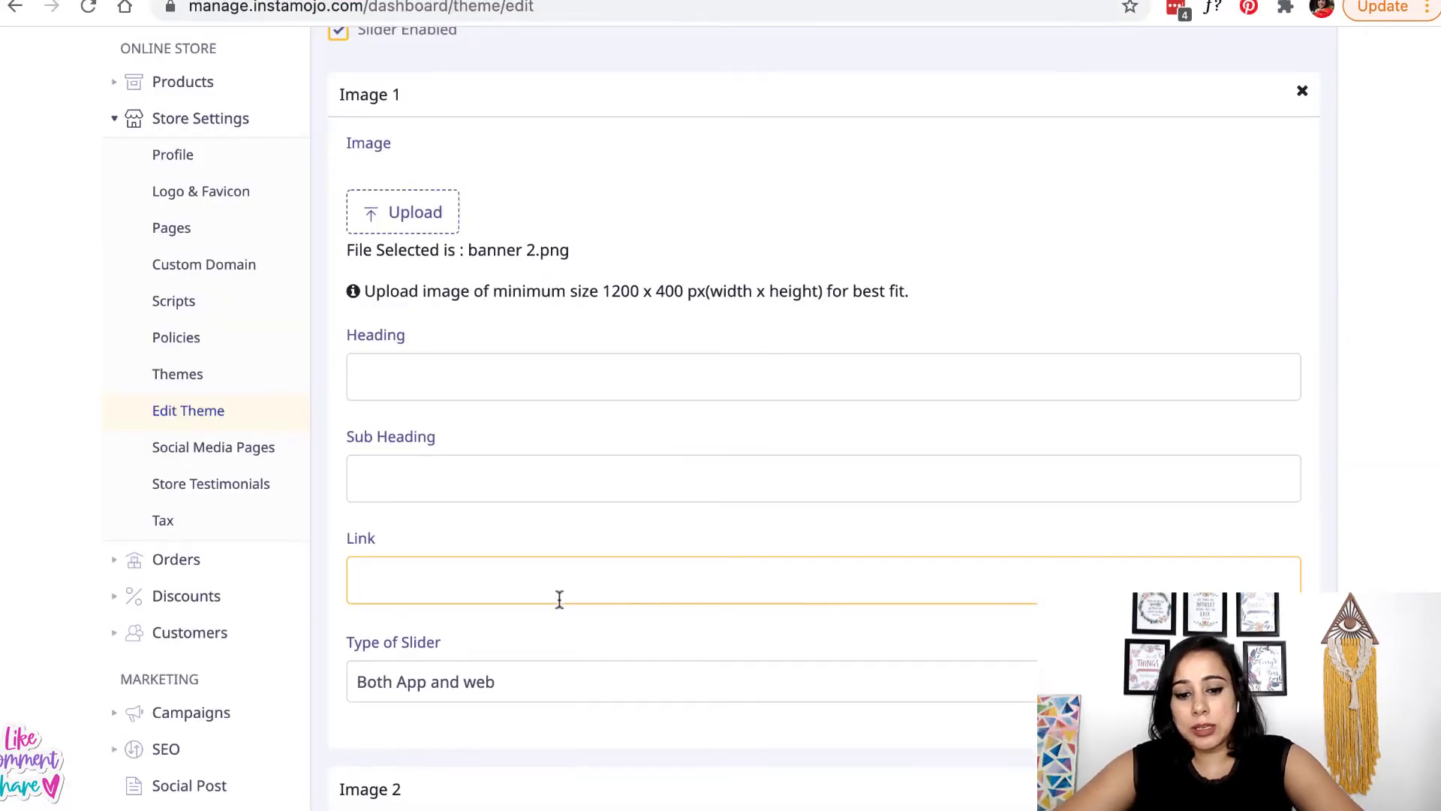
pyautogui.write('https://www.sewworkstudio.com/category/328556/reading-pillow/')
pyautogui.click(575, 412)
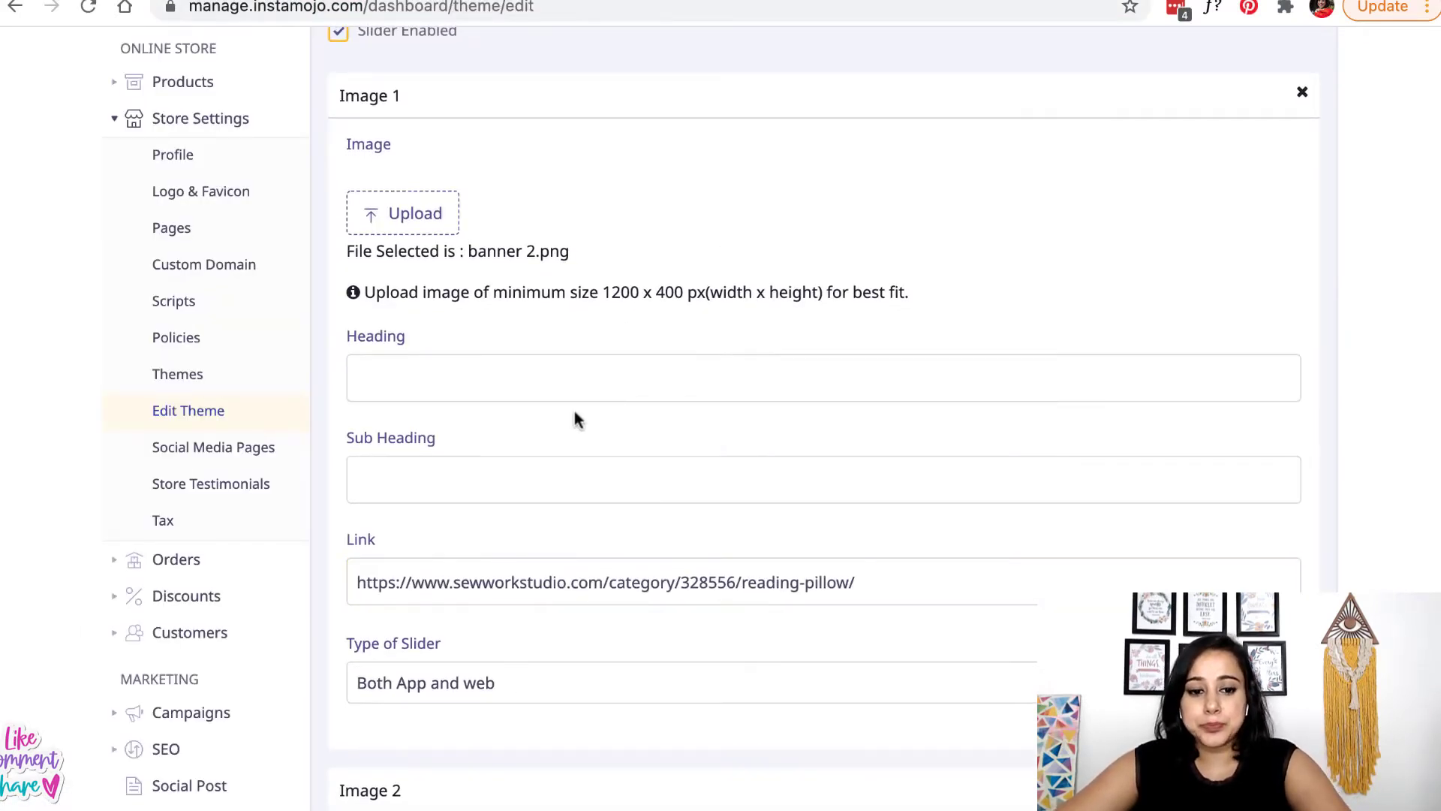
# - Clear the existing picture of slider Image 2 and select banner 3.png in its place
pyautogui.scroll(3, 769, 380)
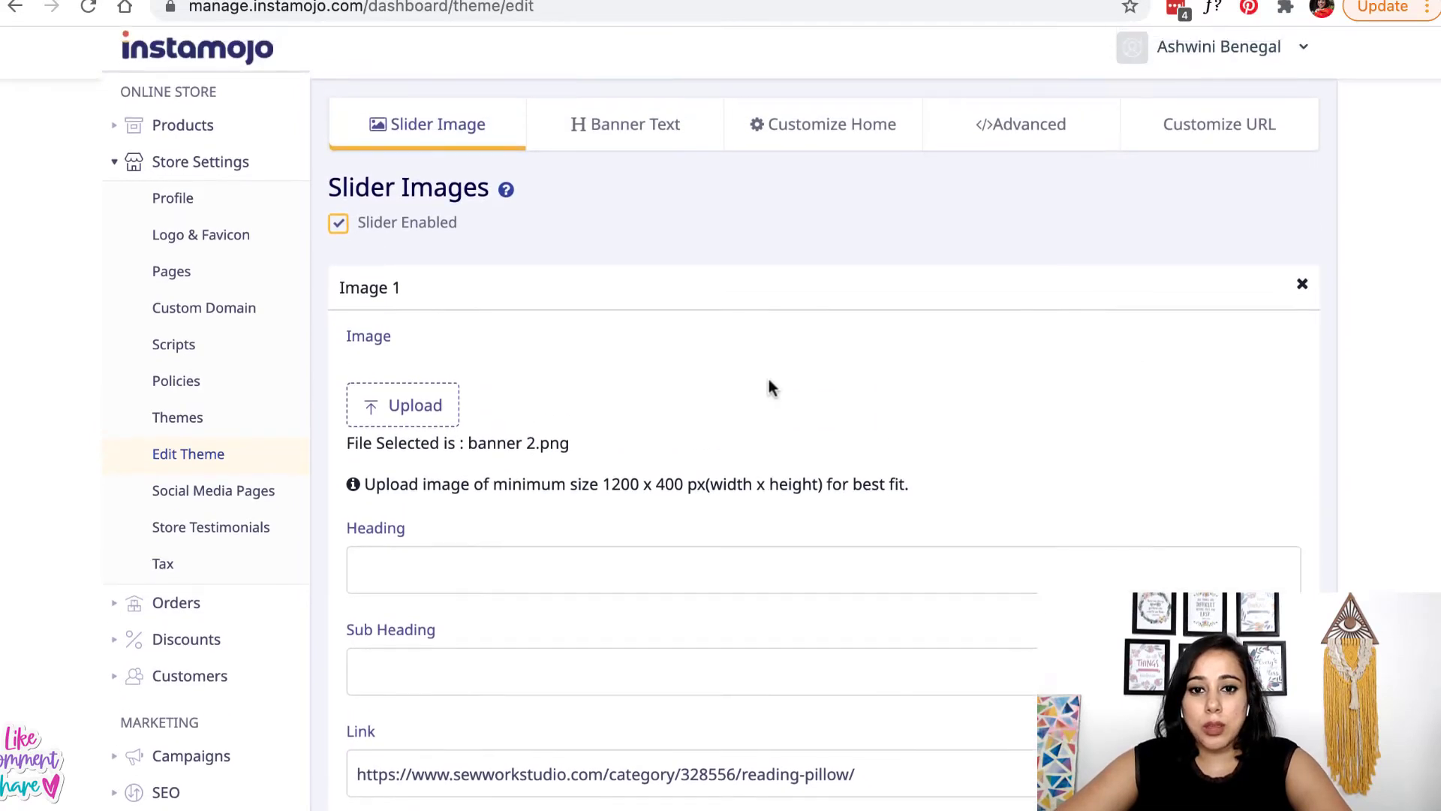
pyautogui.scroll(-7, 767, 375)
pyautogui.scroll(-2, 770, 380)
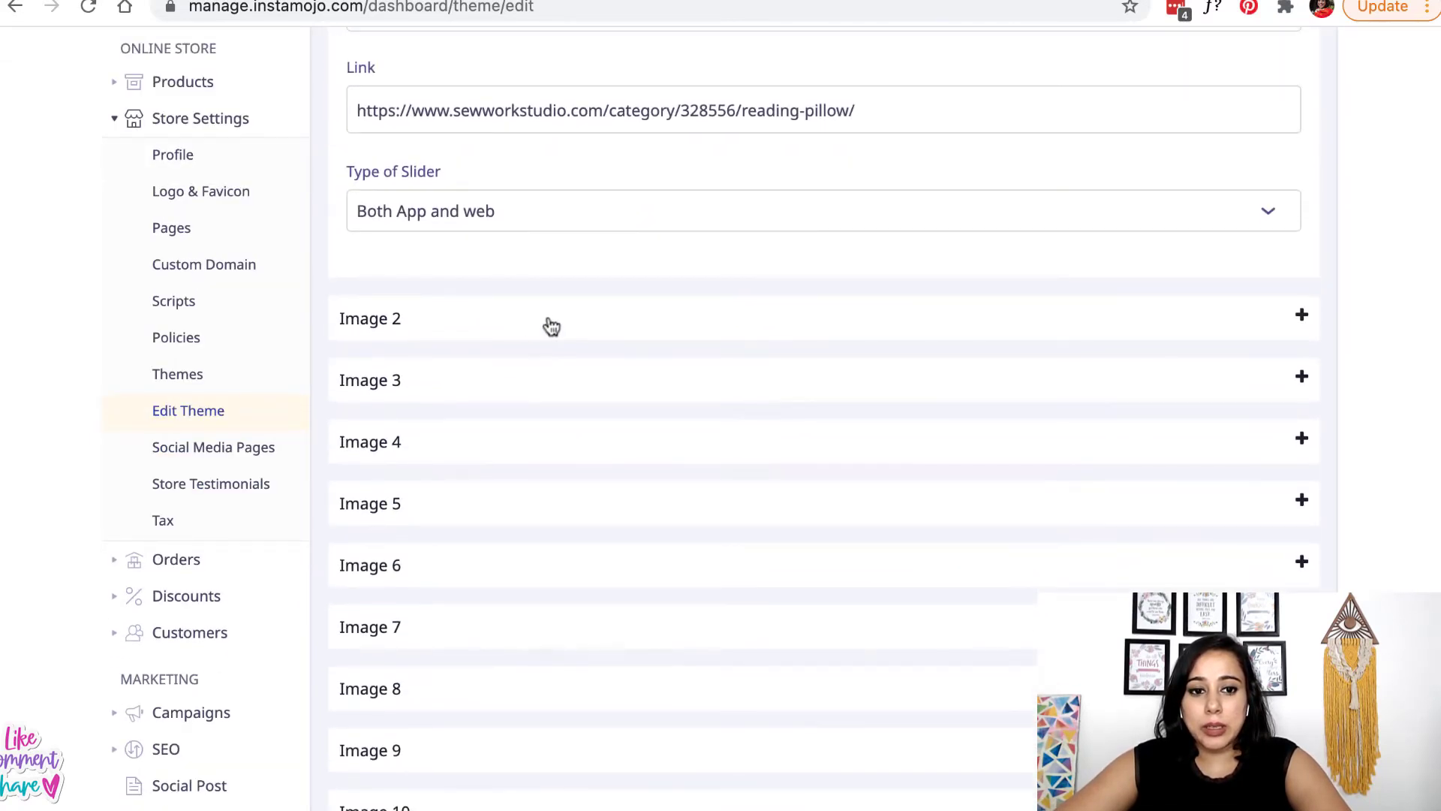
pyautogui.click(552, 325)
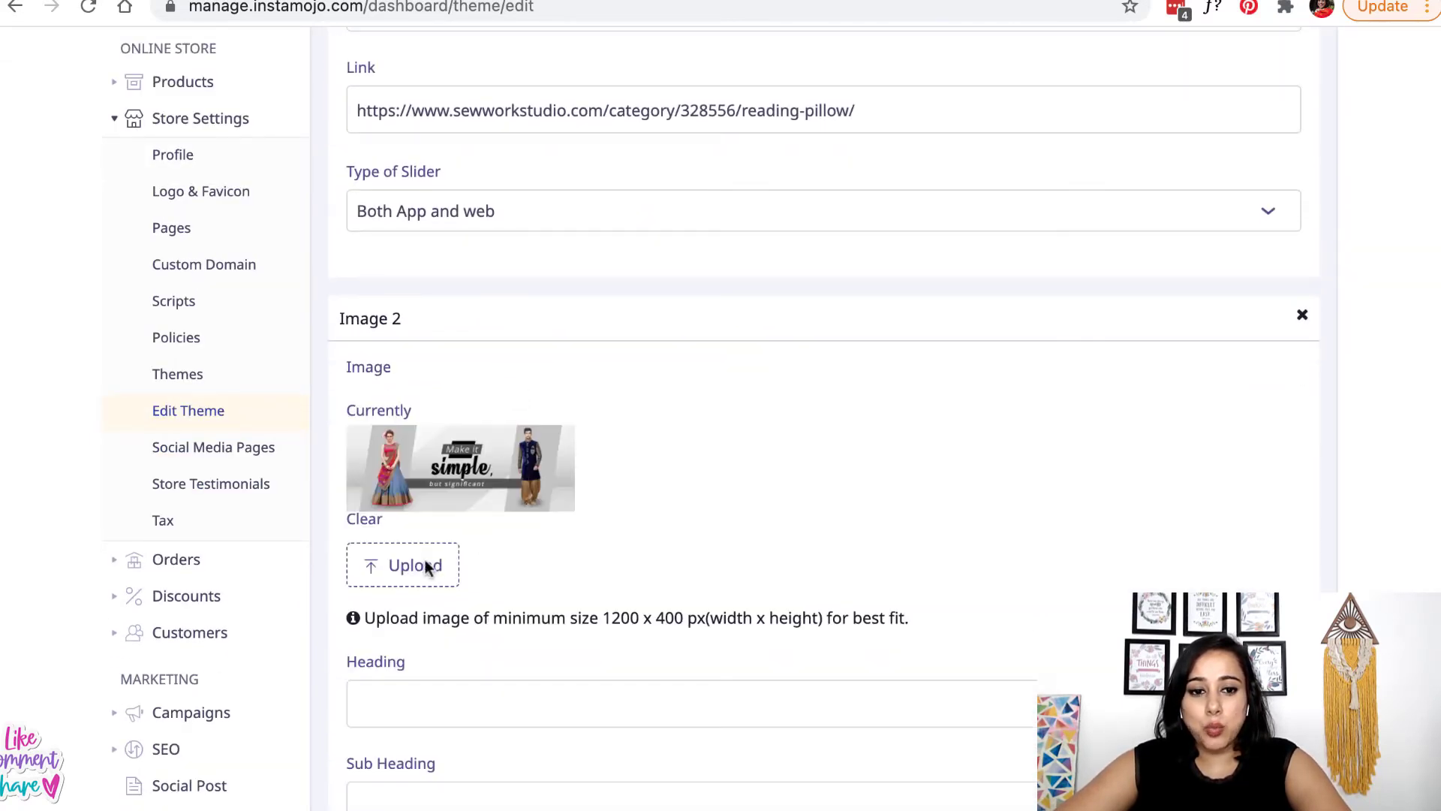
pyautogui.click(366, 522)
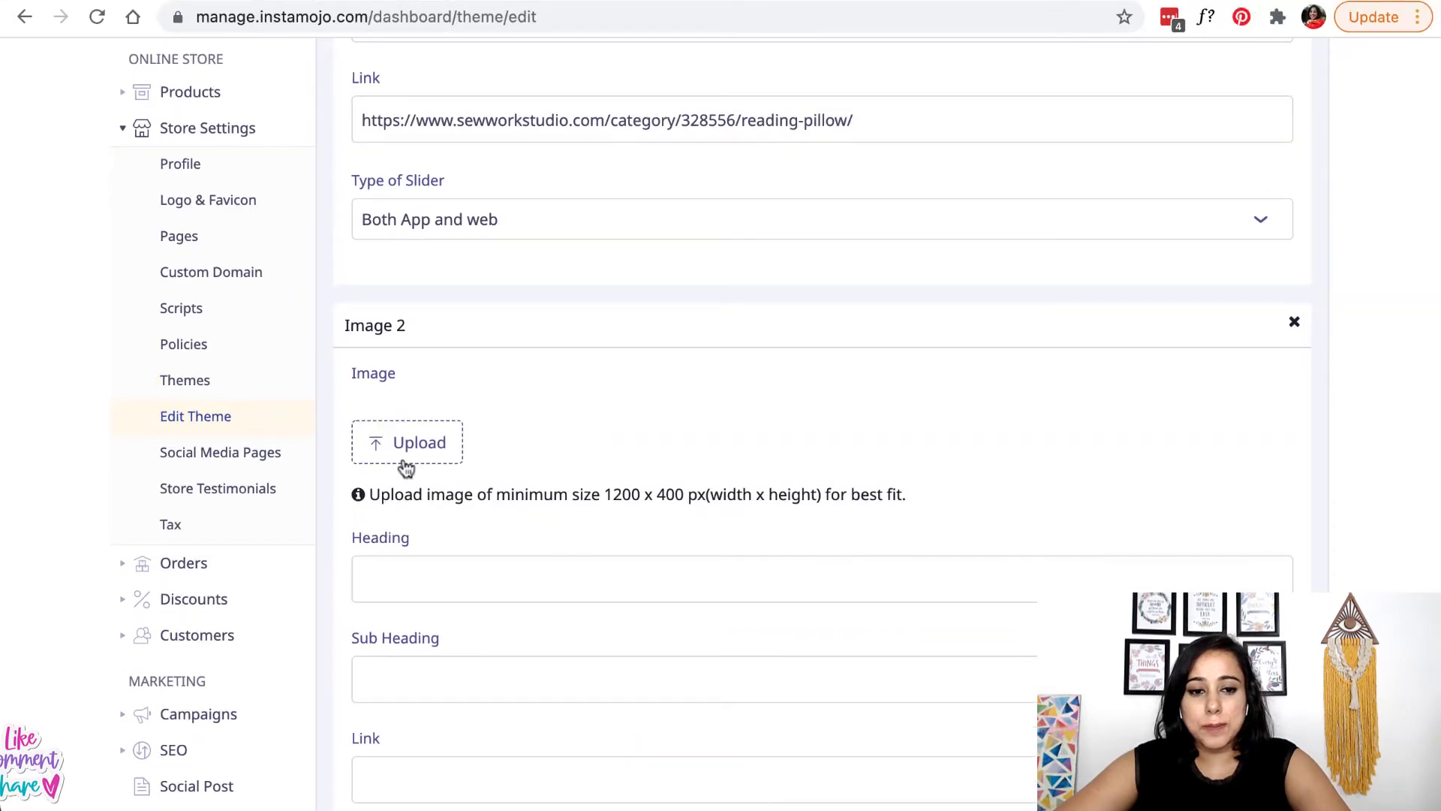
pyautogui.click(407, 455)
pyautogui.click(227, 159)
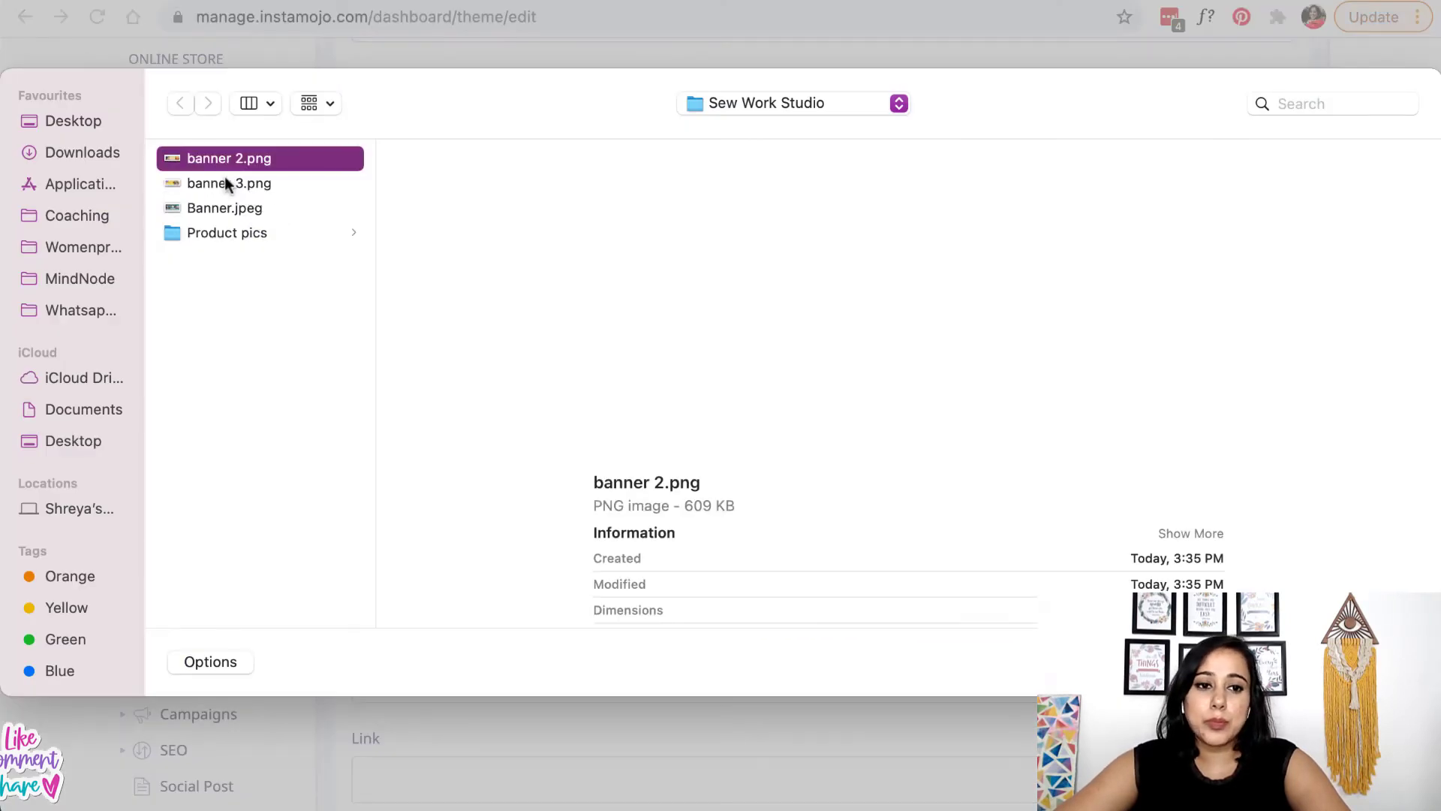
pyautogui.click(224, 182)
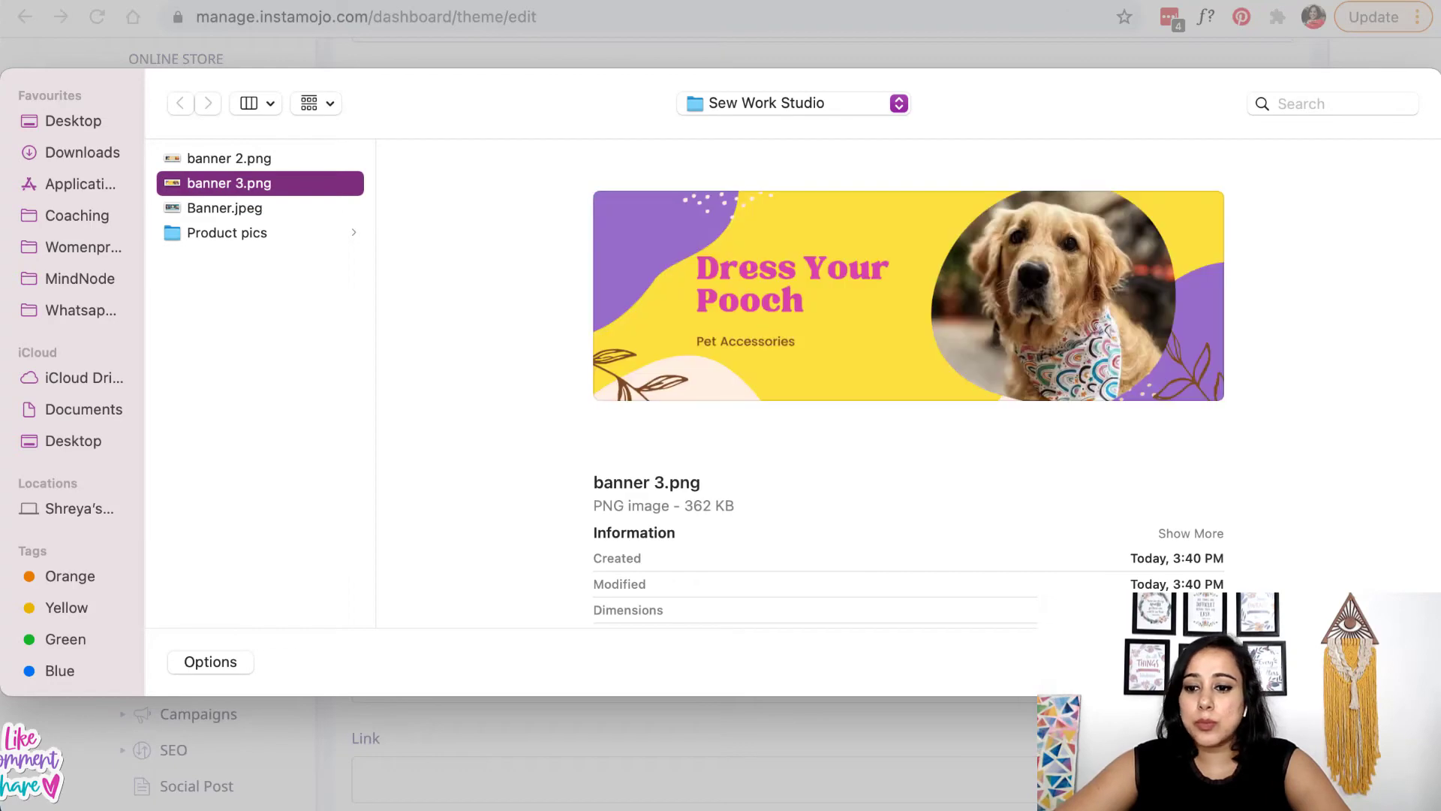
pyautogui.press('Return')
pyautogui.scroll(-3, 560, 622)
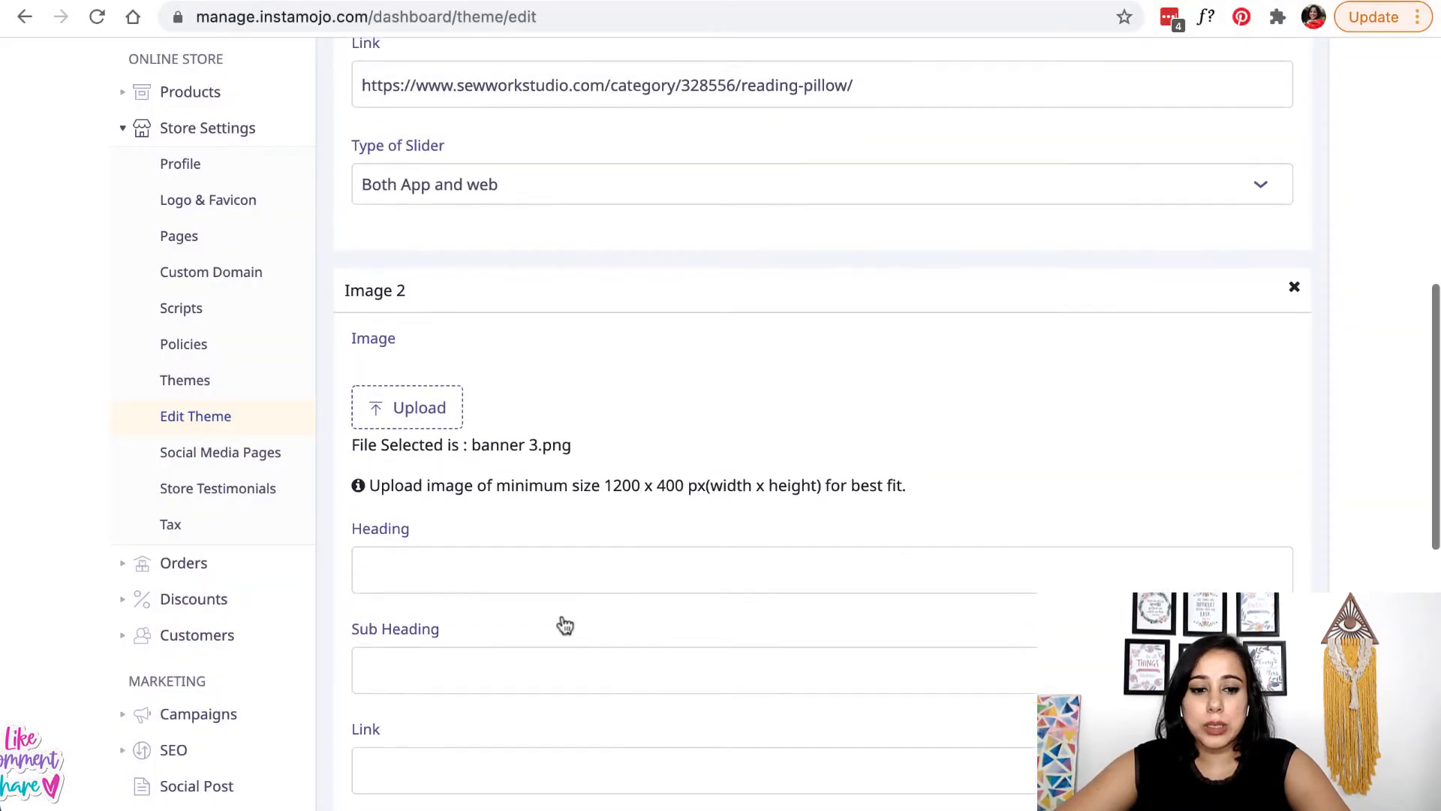
pyautogui.scroll(-2, 522, 571)
pyautogui.click(523, 556)
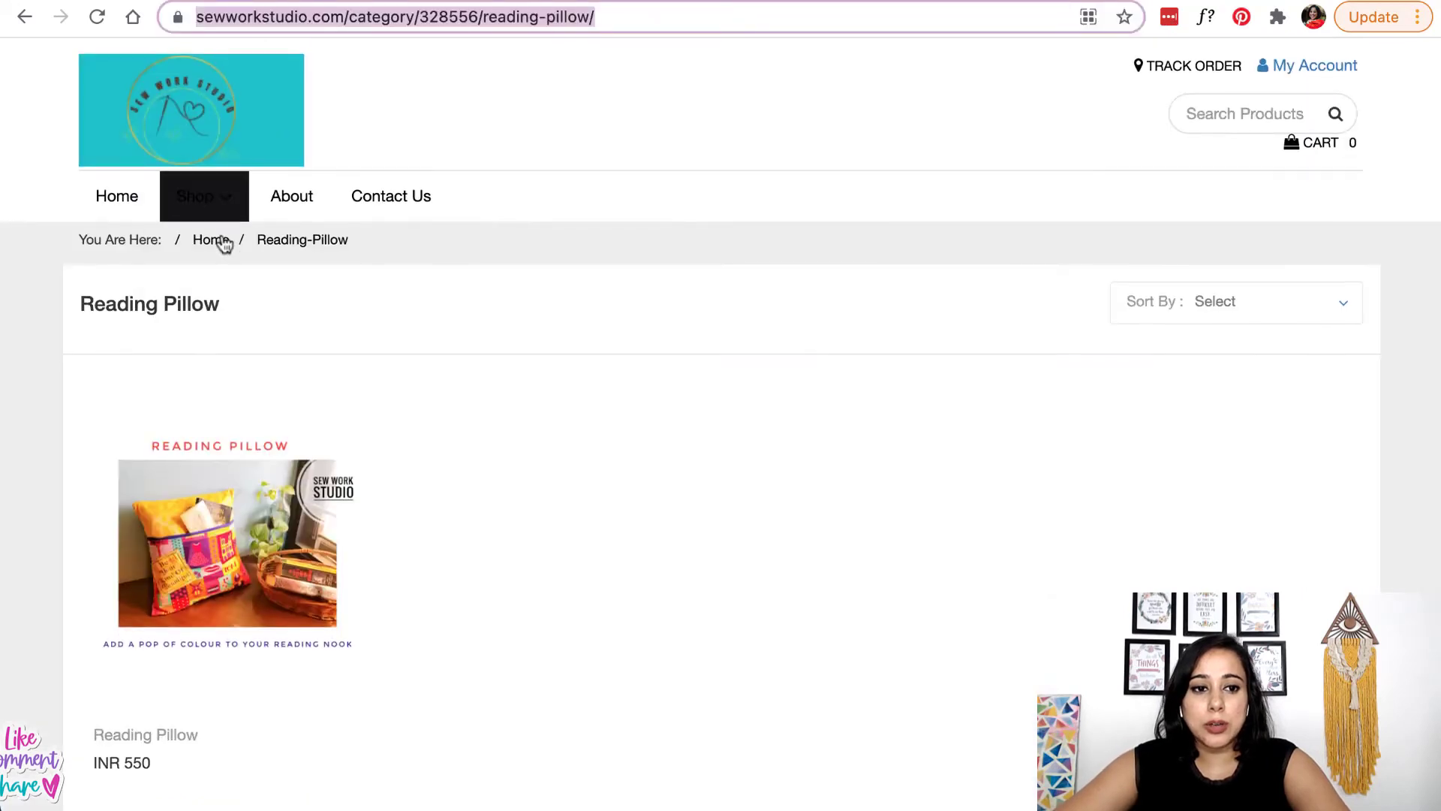
pyautogui.moveTo(203, 193)
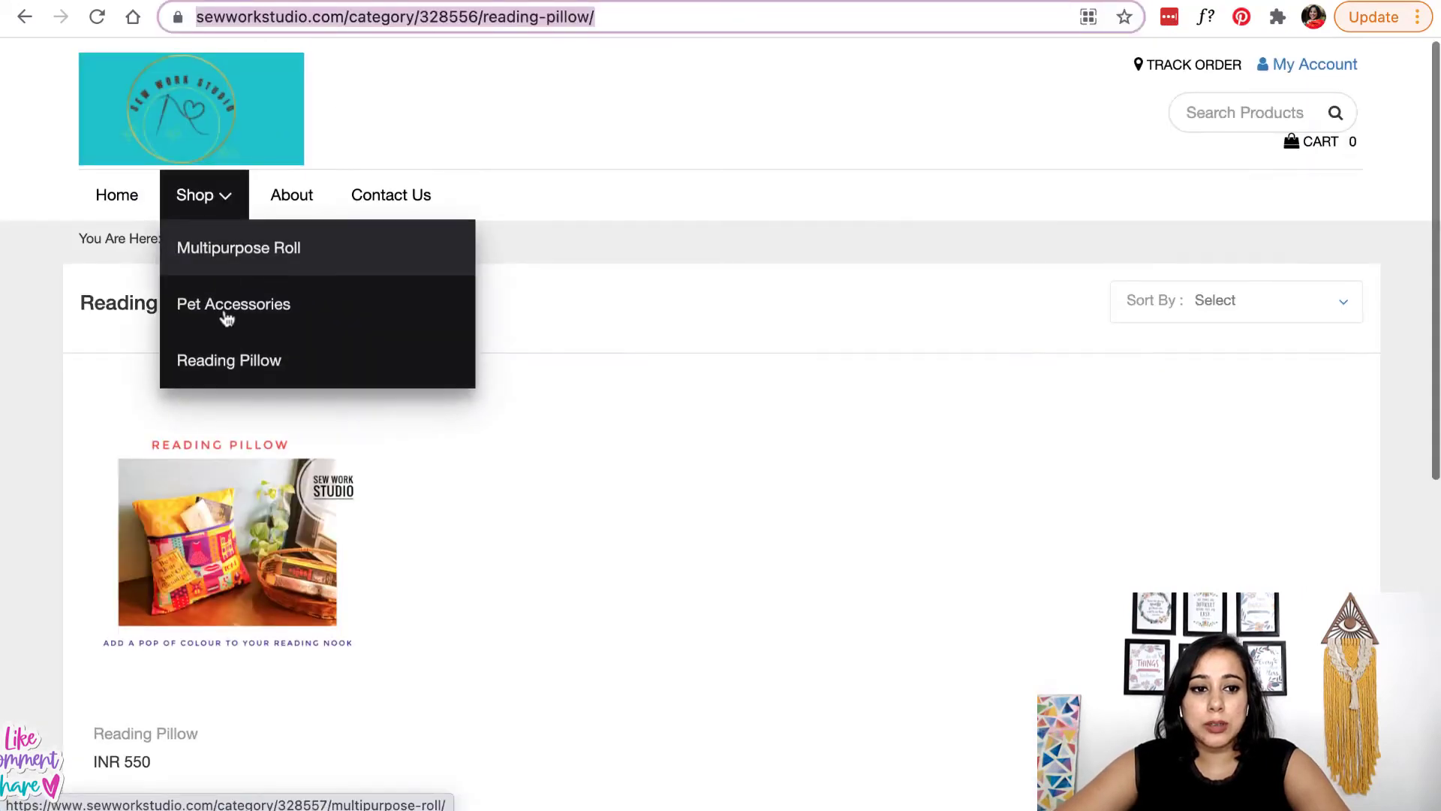
pyautogui.click(228, 313)
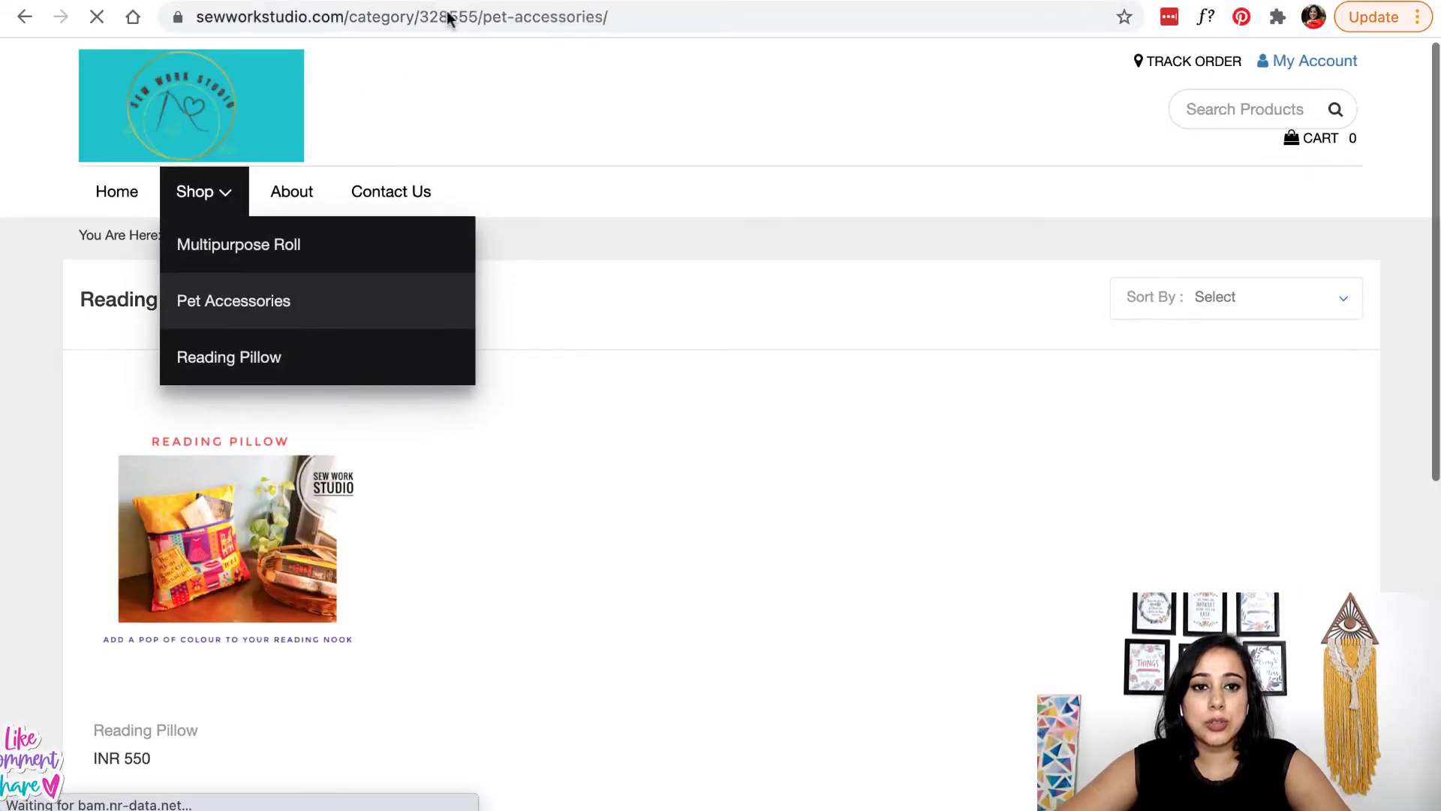
pyautogui.click(435, 9)
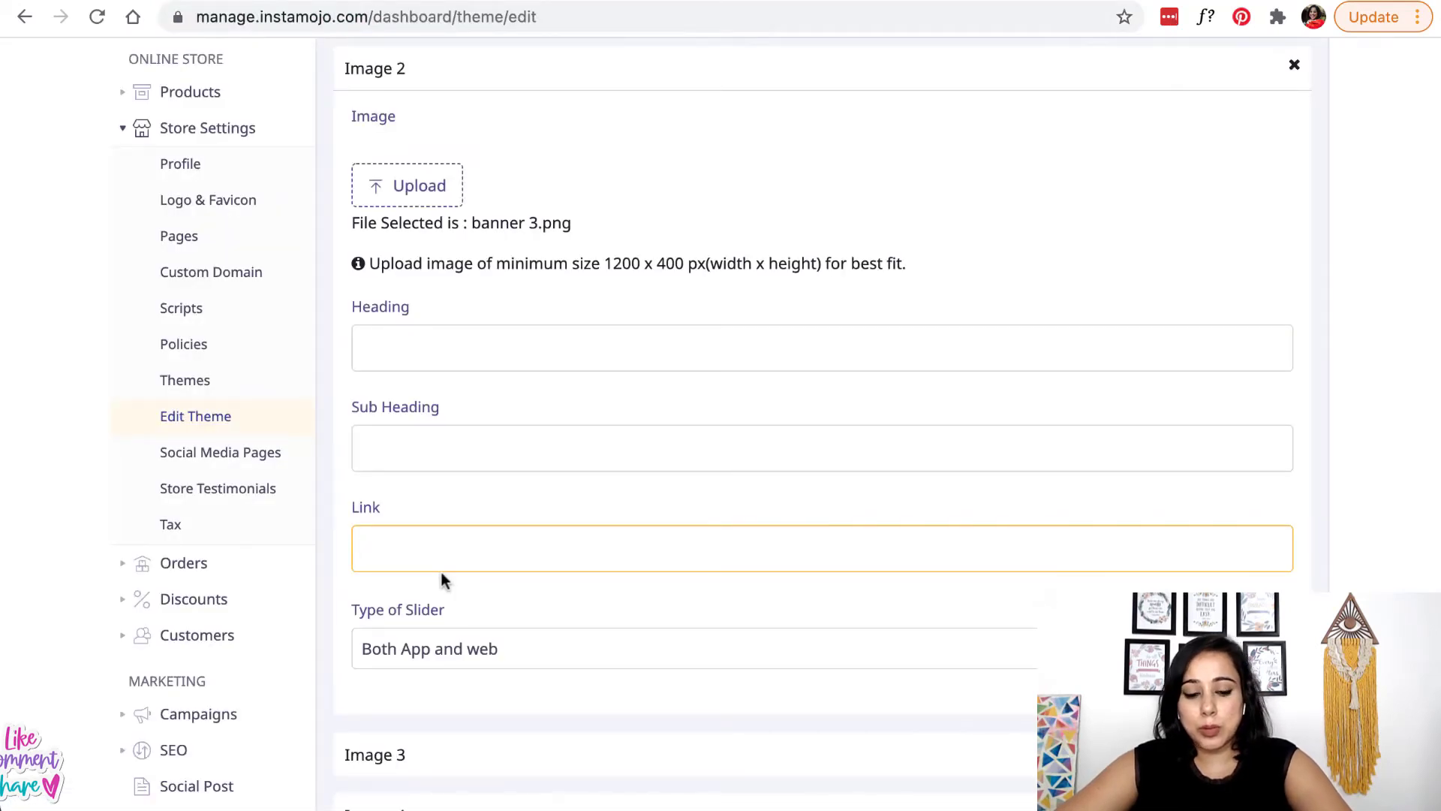
pyautogui.write('https://www.sewworkstudio.com/category/328555/pet-accessories')
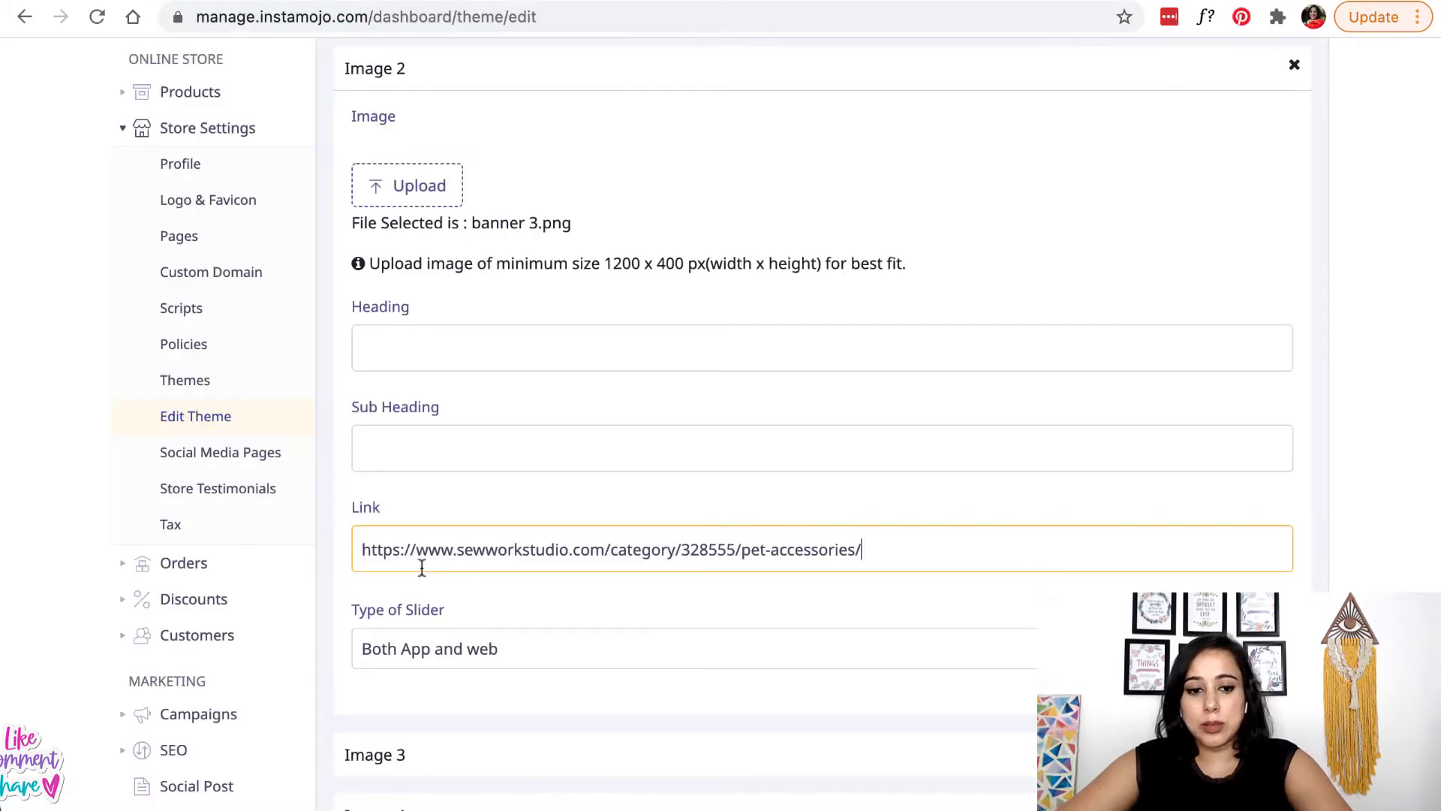
pyautogui.scroll(-8, 420, 570)
pyautogui.click(407, 694)
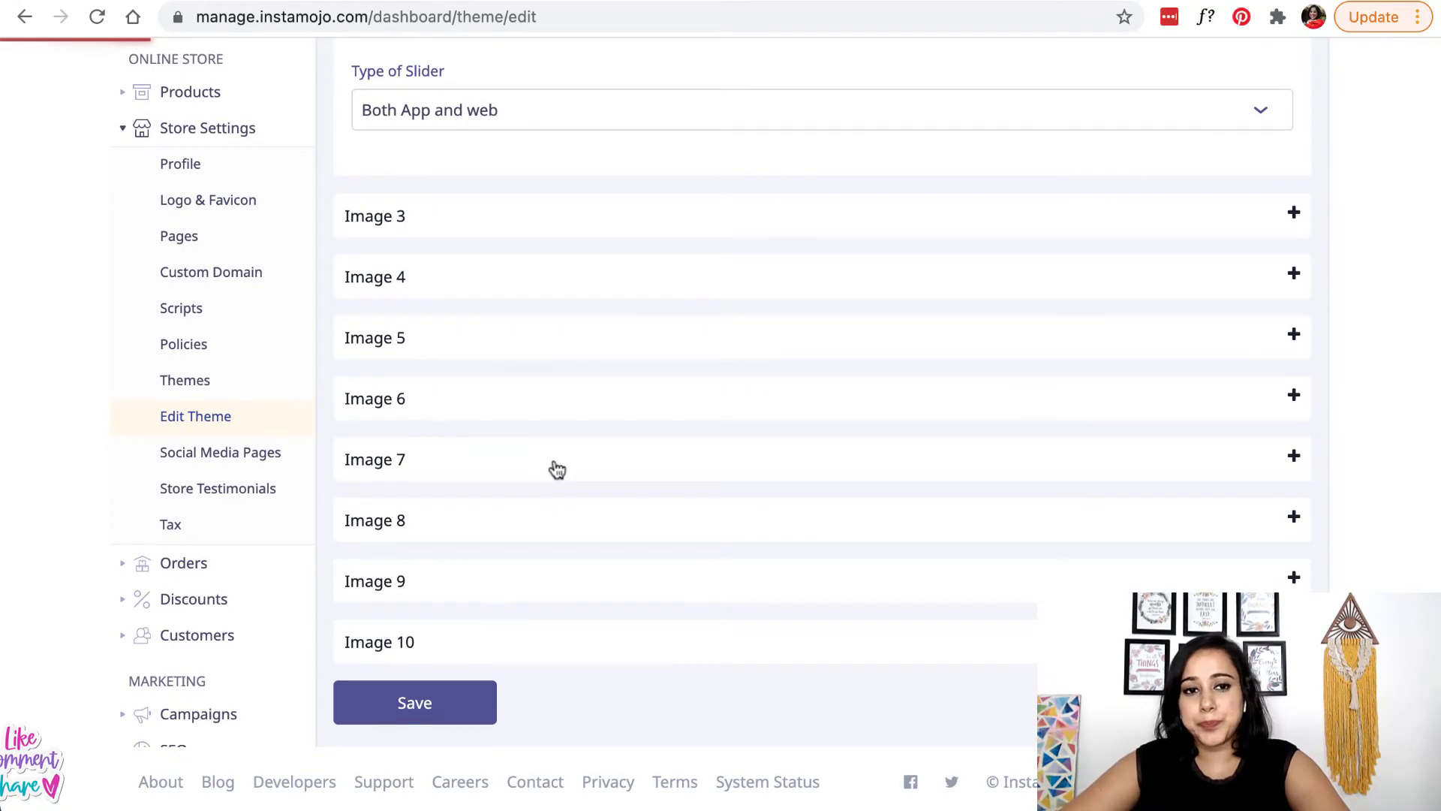
# - Check both slider banners on the sewworkstudio.com home page and follow the pet accessories banner to its category page
pyautogui.scroll(15, 557, 469)
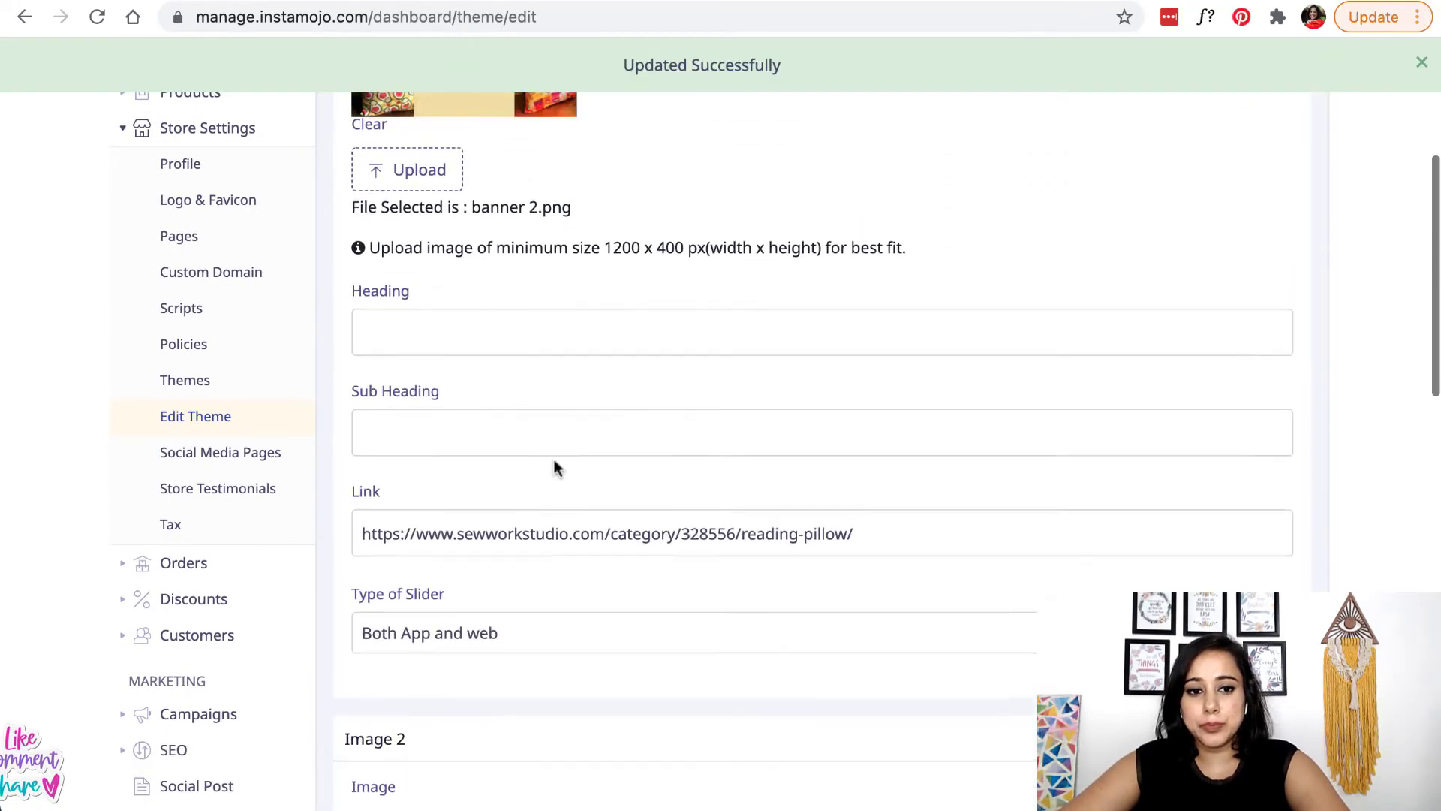
pyautogui.scroll(5, 557, 468)
pyautogui.click(473, 2)
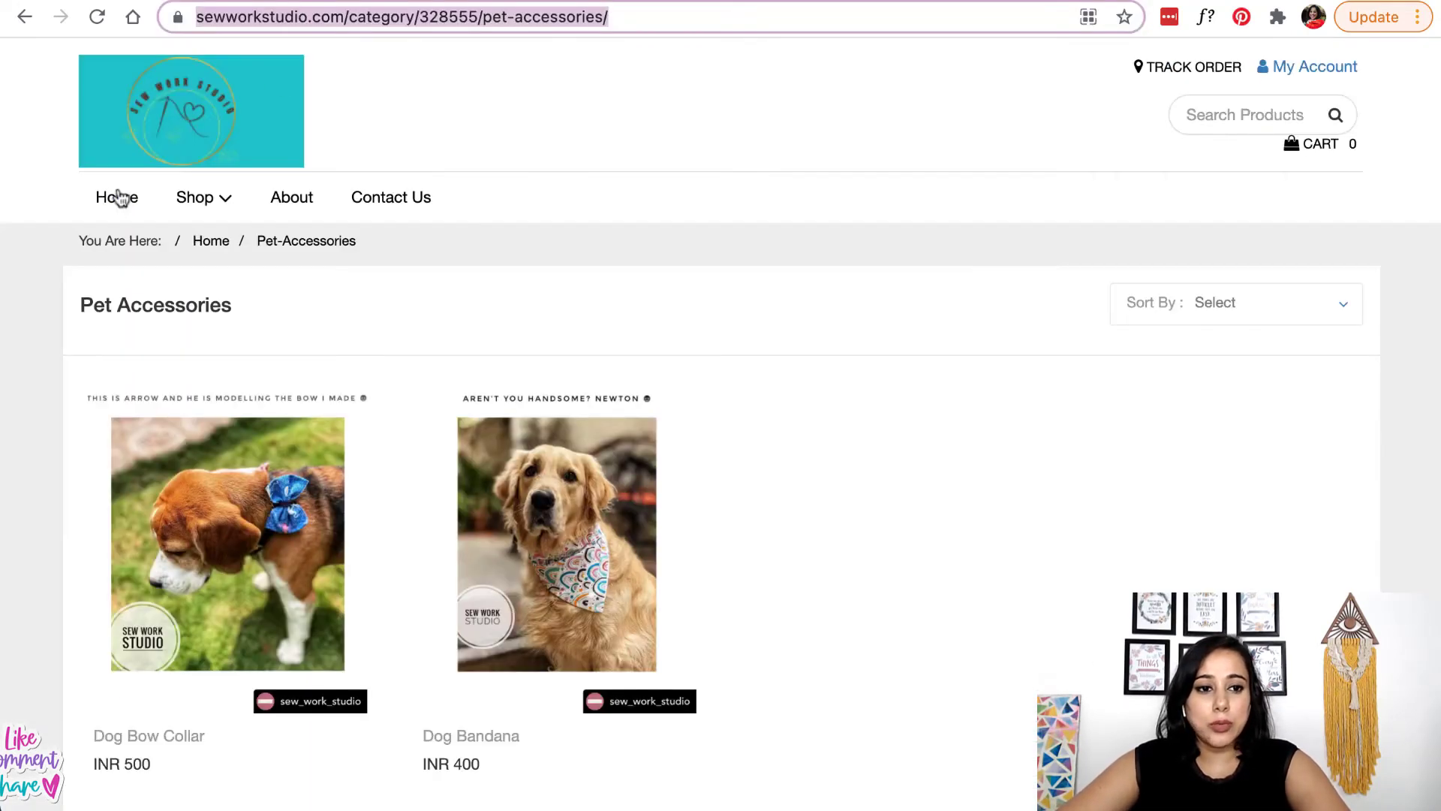
pyautogui.click(120, 198)
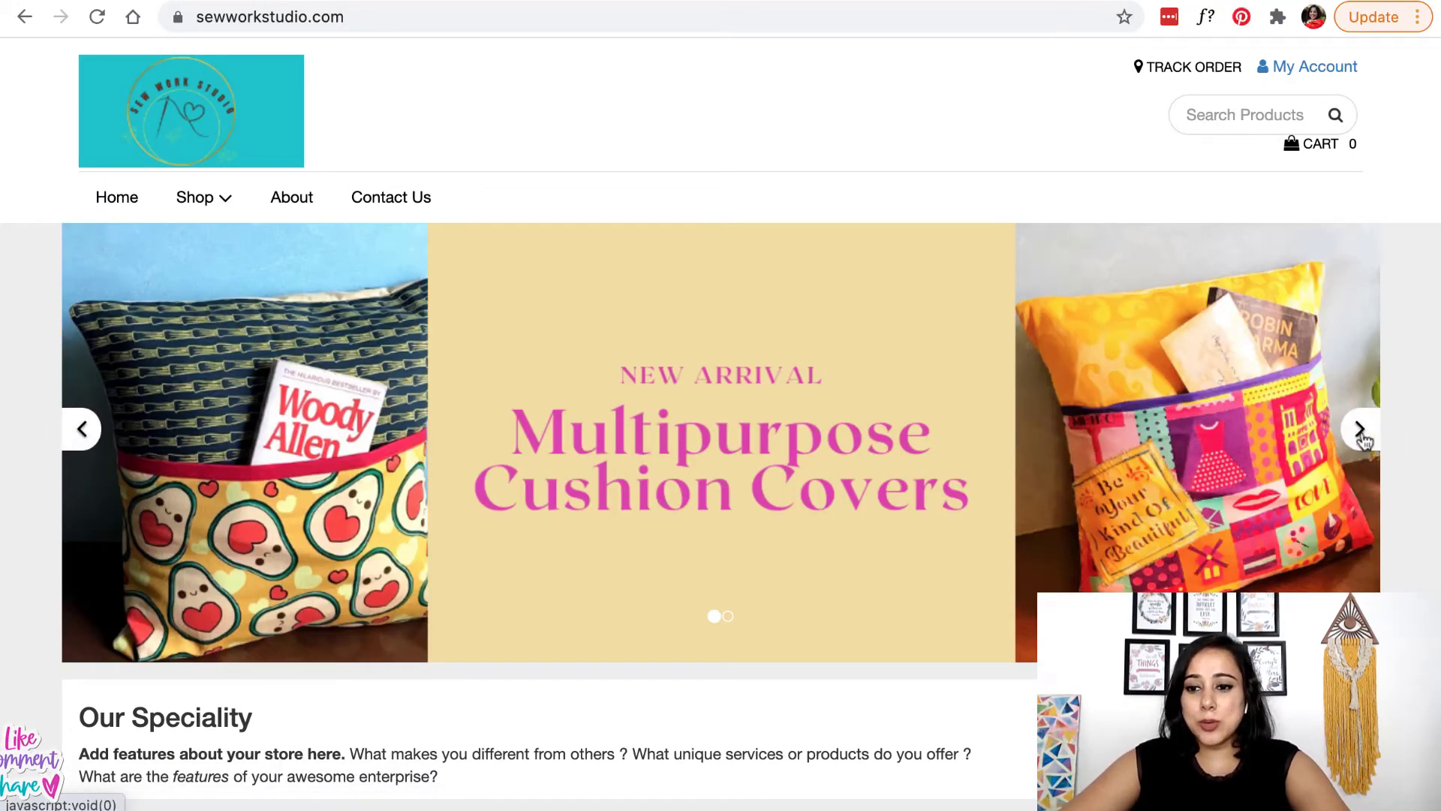
pyautogui.click(1357, 432)
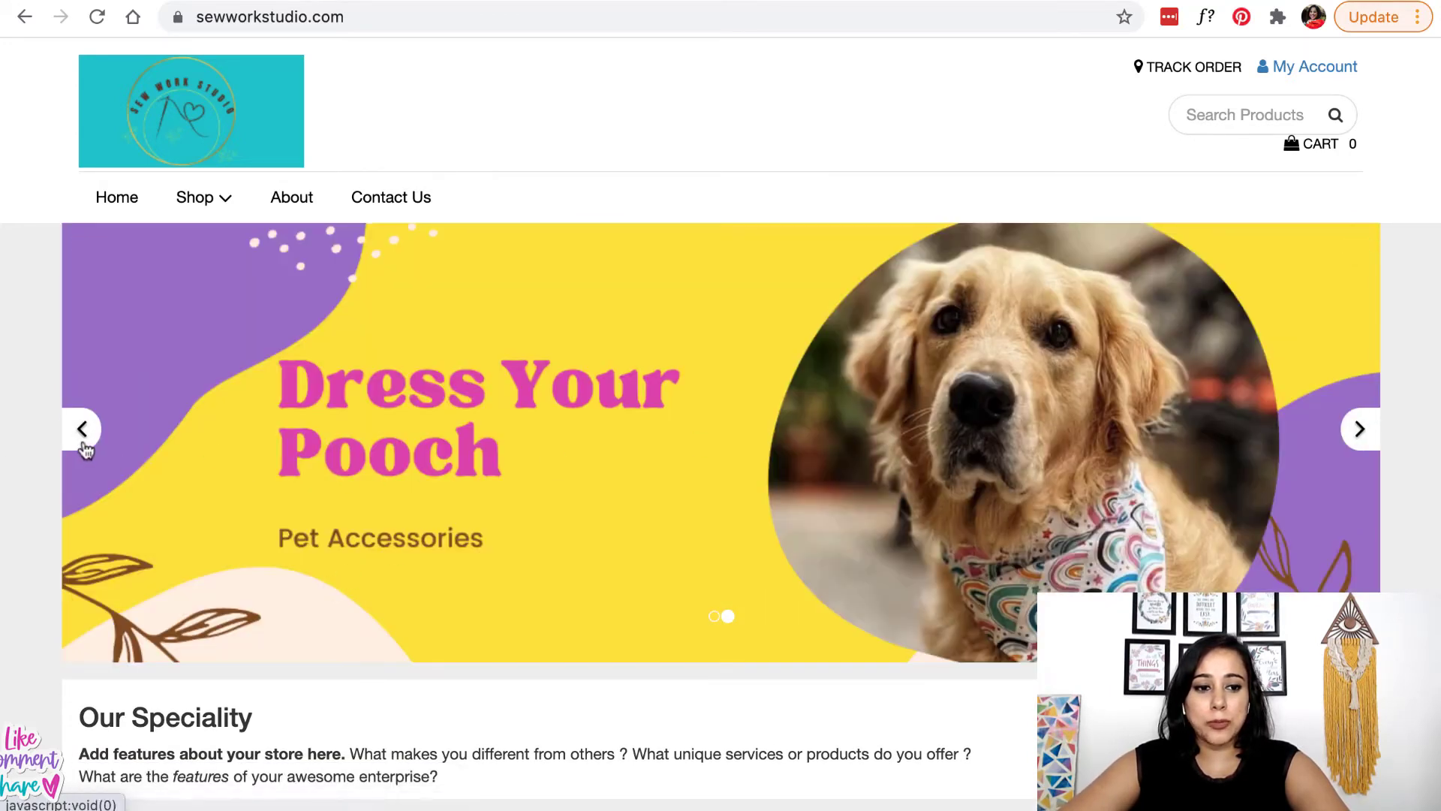
pyautogui.click(520, 437)
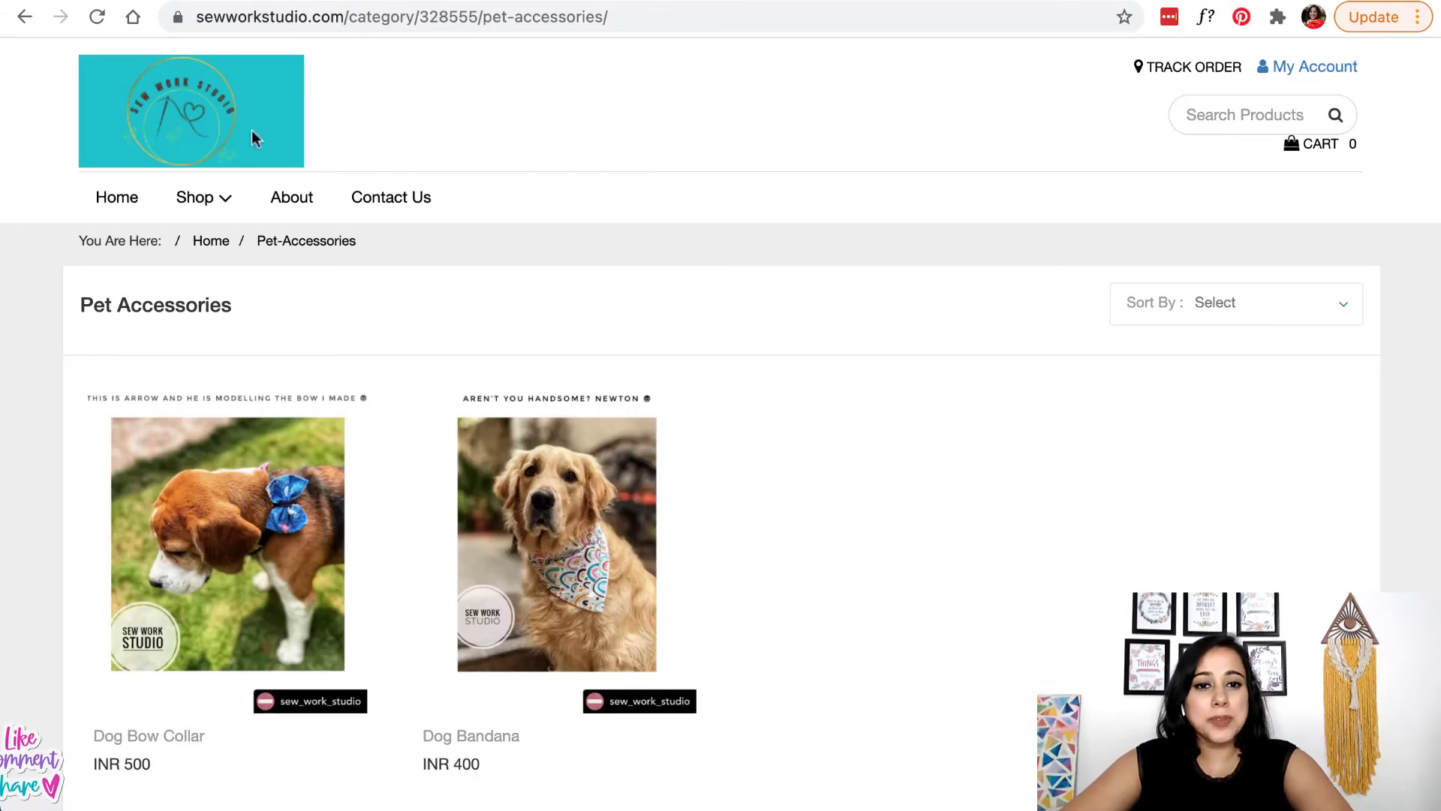
# - Return to the storefront home page and look over the slider and the sections beneath it
pyautogui.click(117, 201)
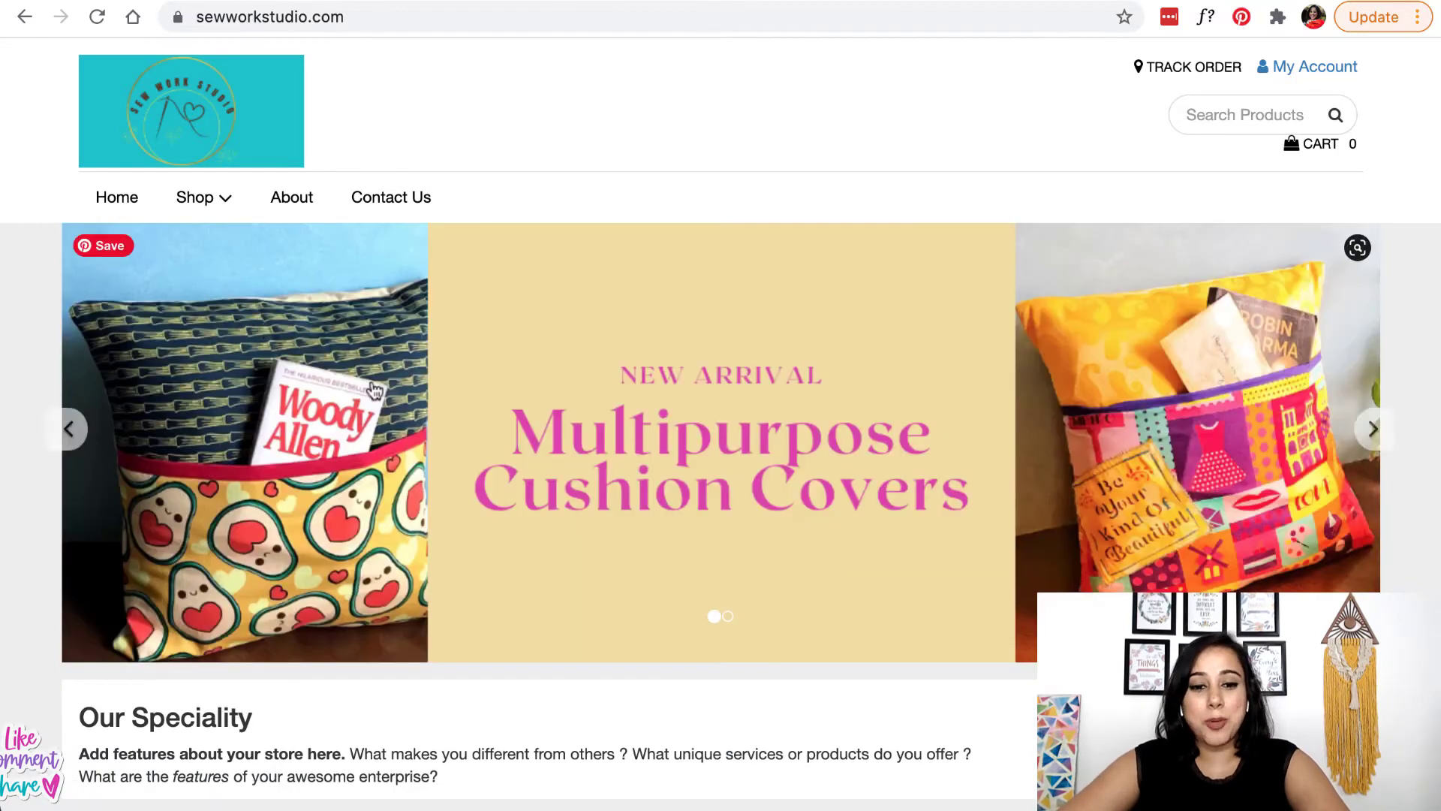
pyautogui.scroll(-3, 375, 392)
pyautogui.scroll(-2, 375, 391)
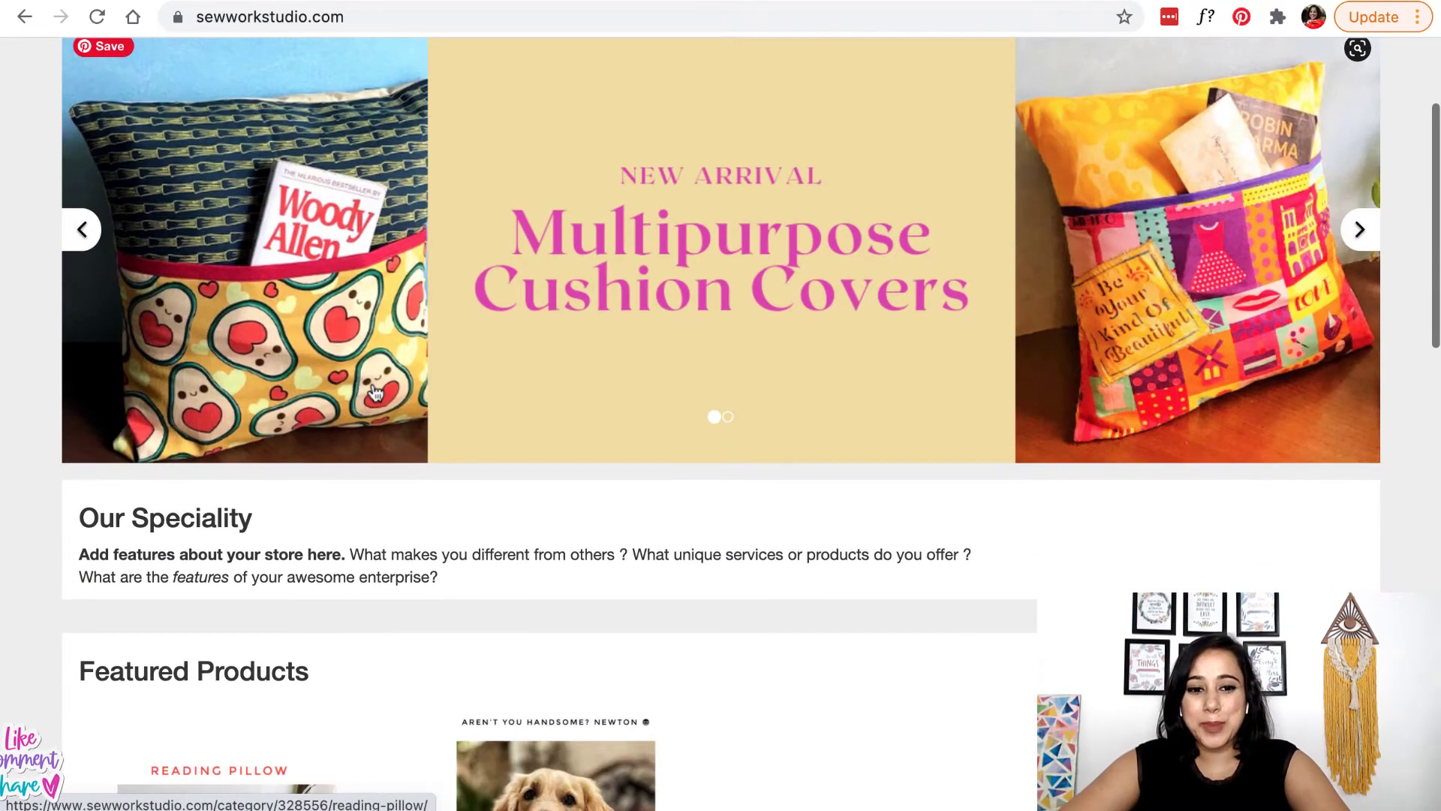
pyautogui.scroll(4, 1114, 389)
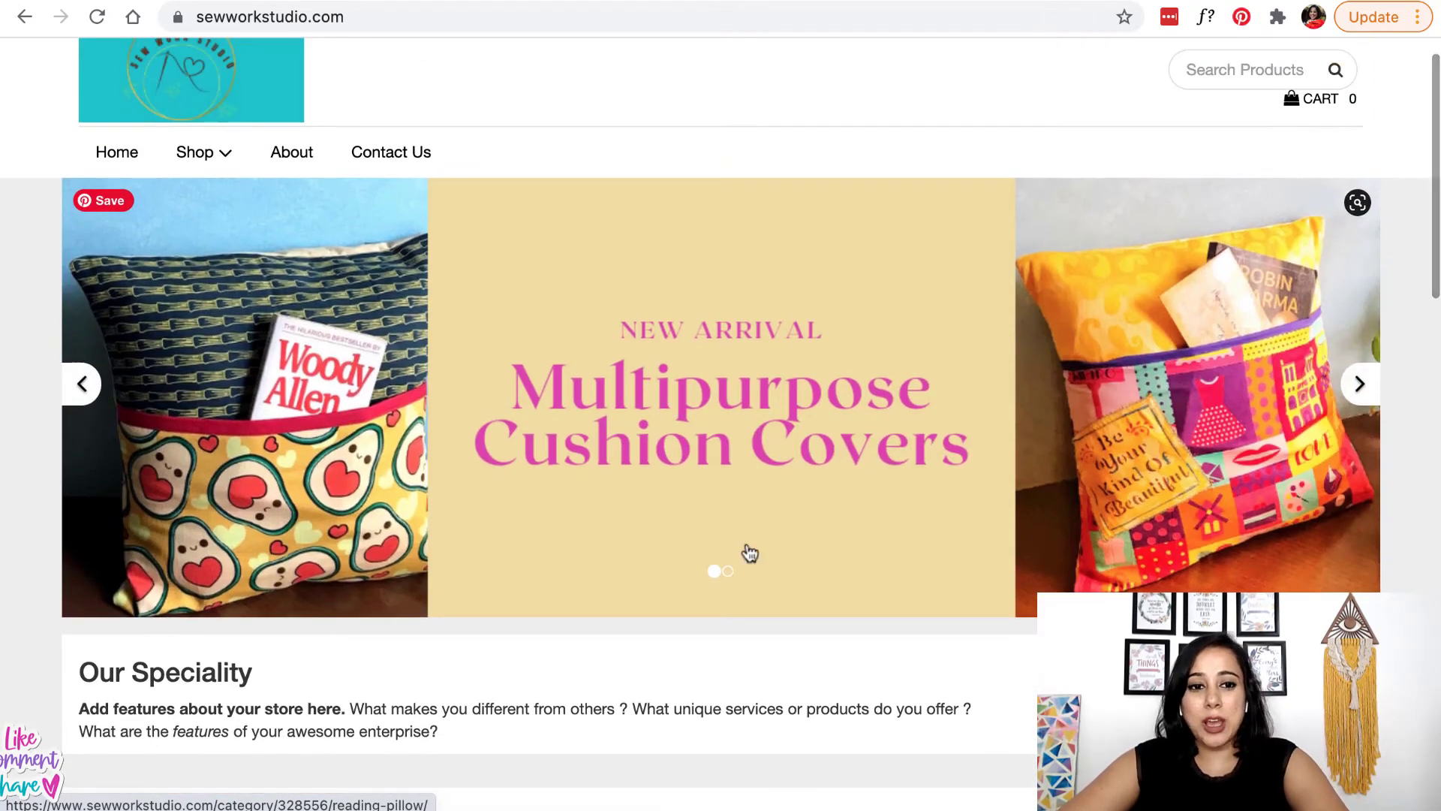
pyautogui.scroll(-8, 747, 552)
pyautogui.scroll(-14, 747, 545)
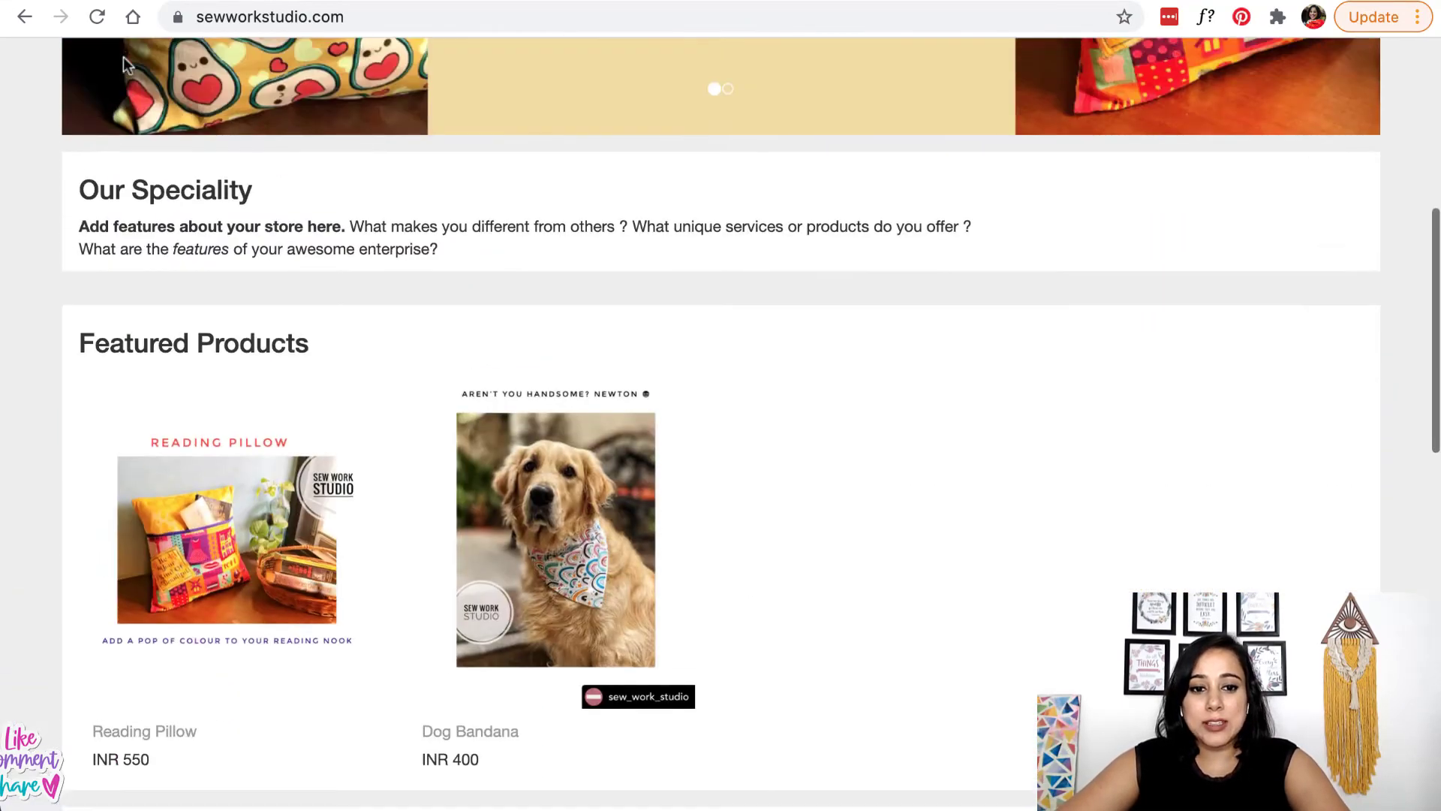
# - Review the theme's banner text and save the home page customization with testimonials, latest products and featured products shown and featured categories off
pyautogui.scroll(3, 721, 420)
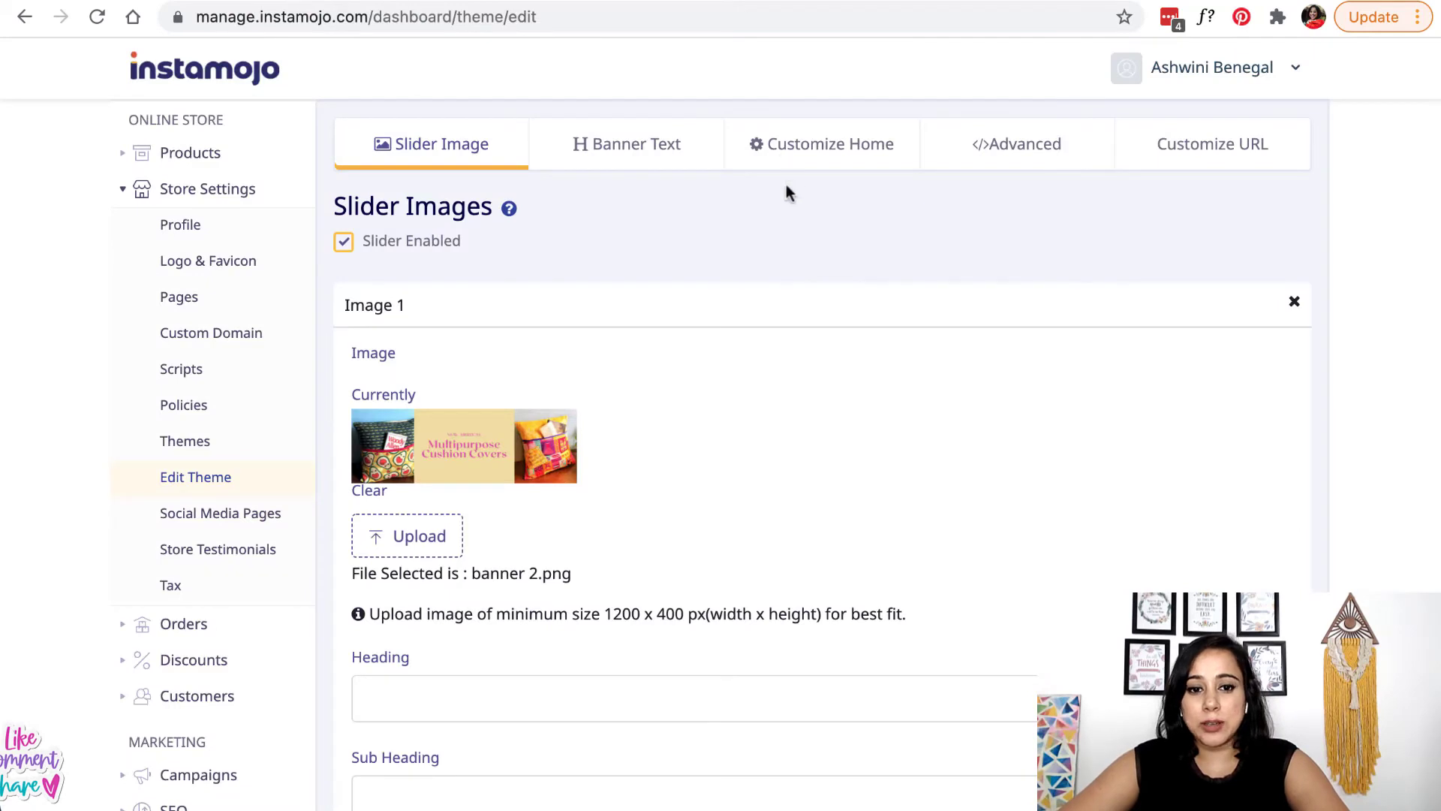
pyautogui.click(636, 148)
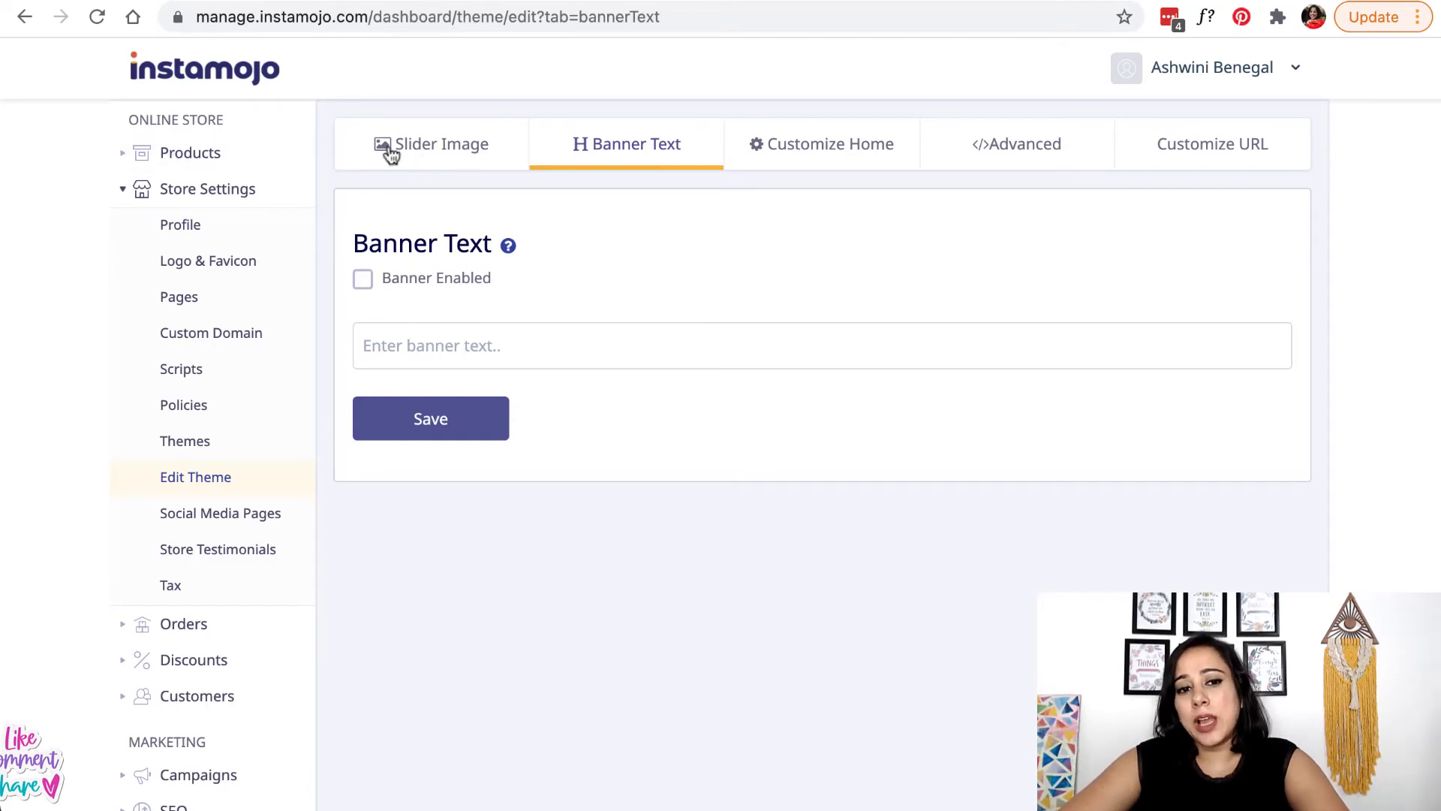
pyautogui.click(851, 153)
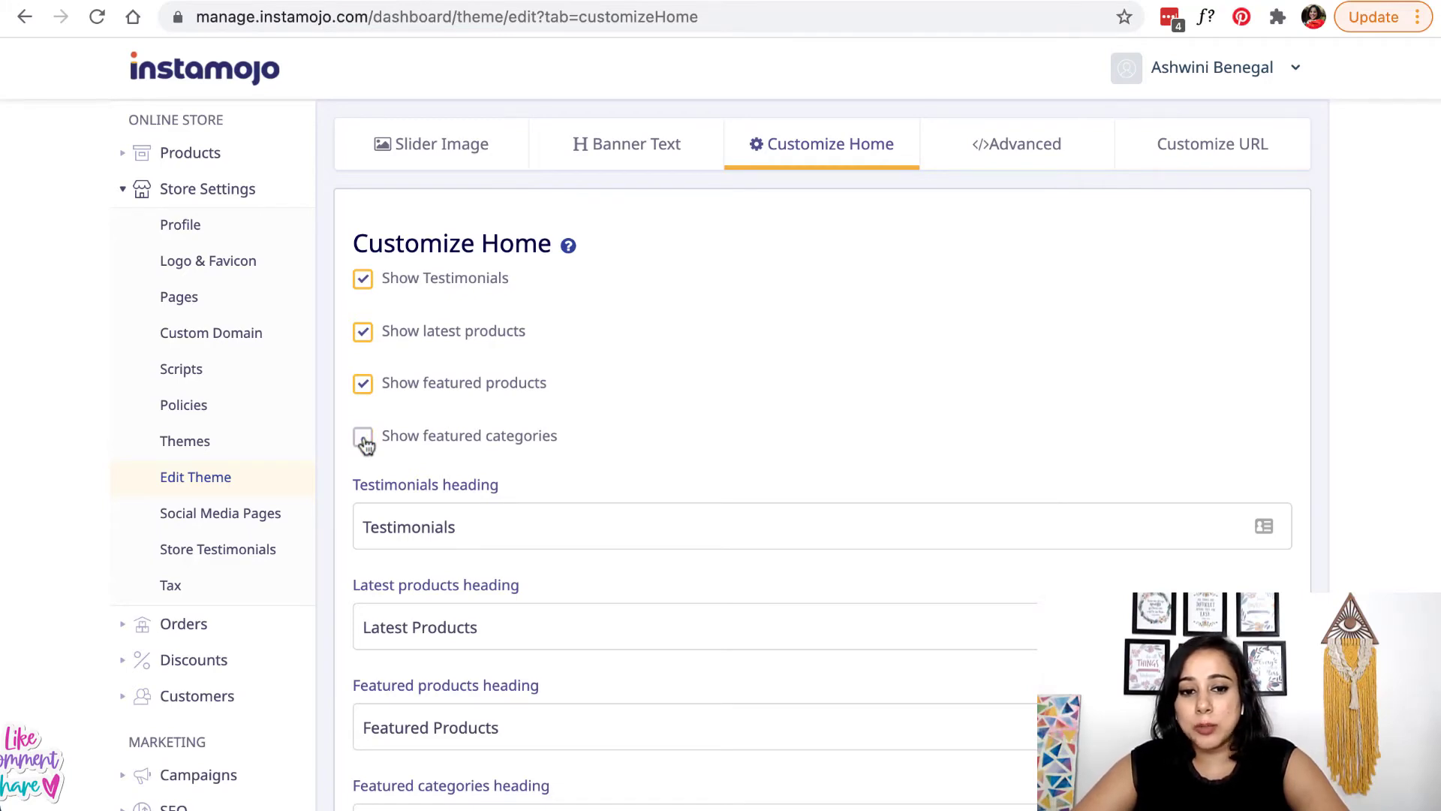
pyautogui.scroll(-3, 366, 445)
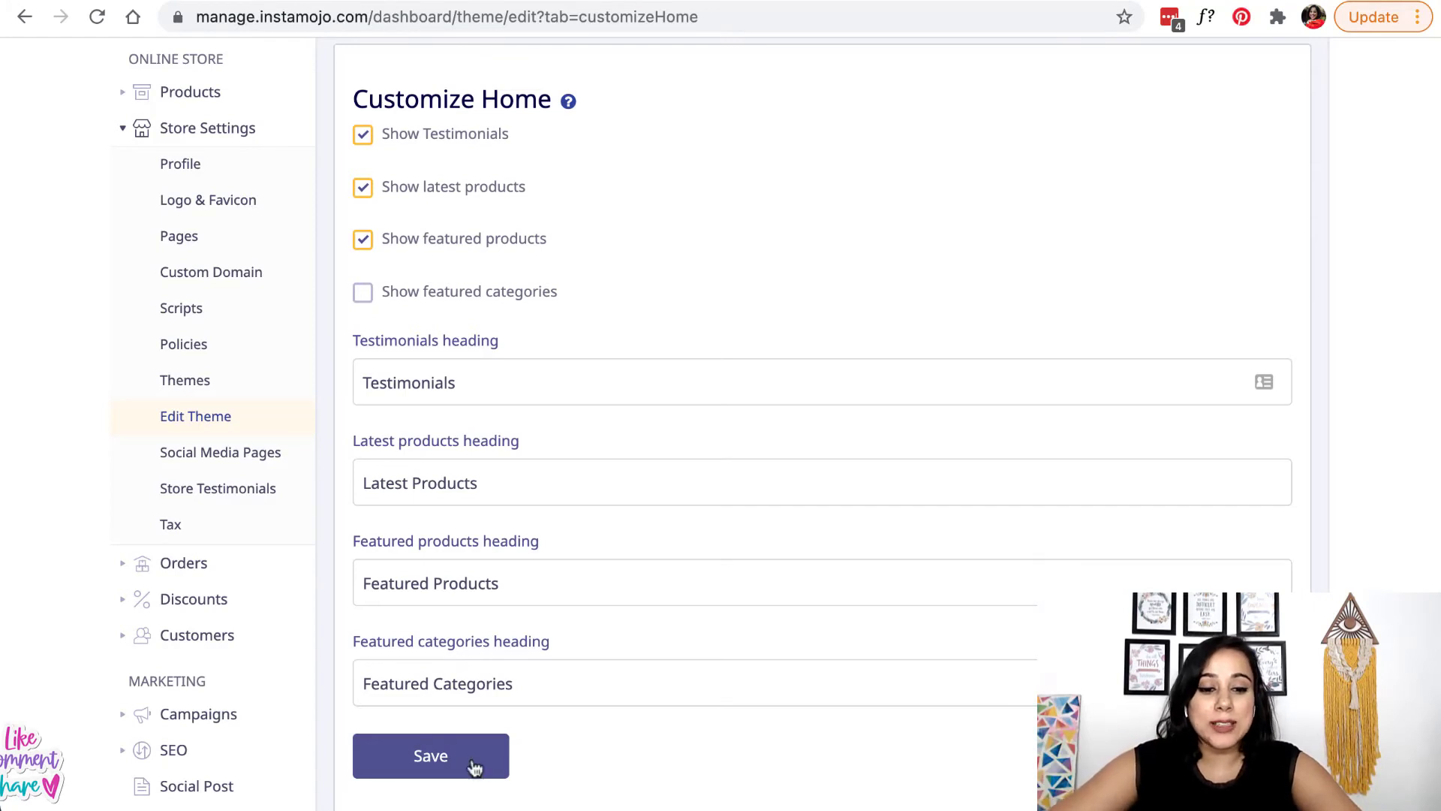
pyautogui.click(474, 764)
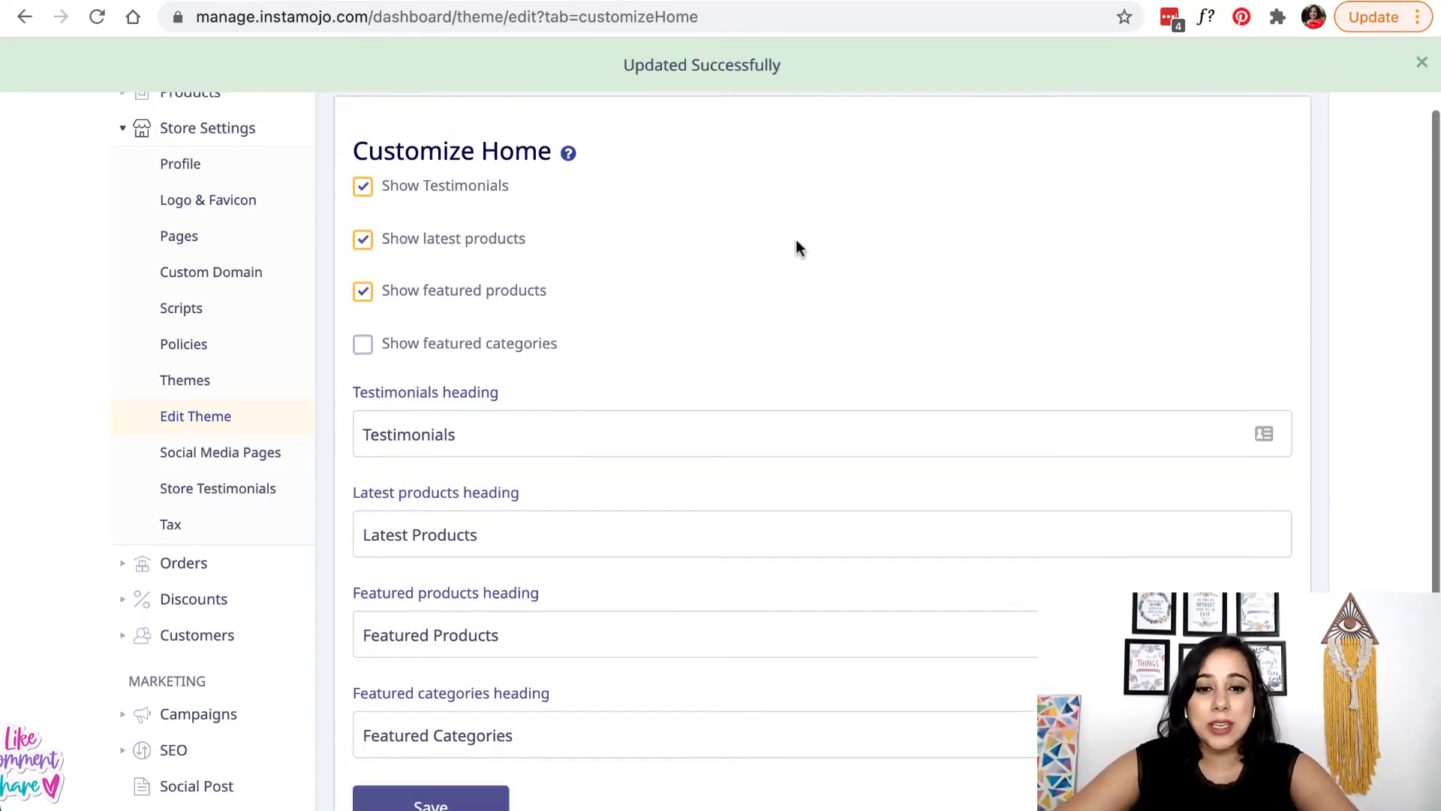
# - Enable the custom URL format [domain]/[product-title-slug]/p[product-id]/ for the store and save it
pyautogui.scroll(2, 796, 240)
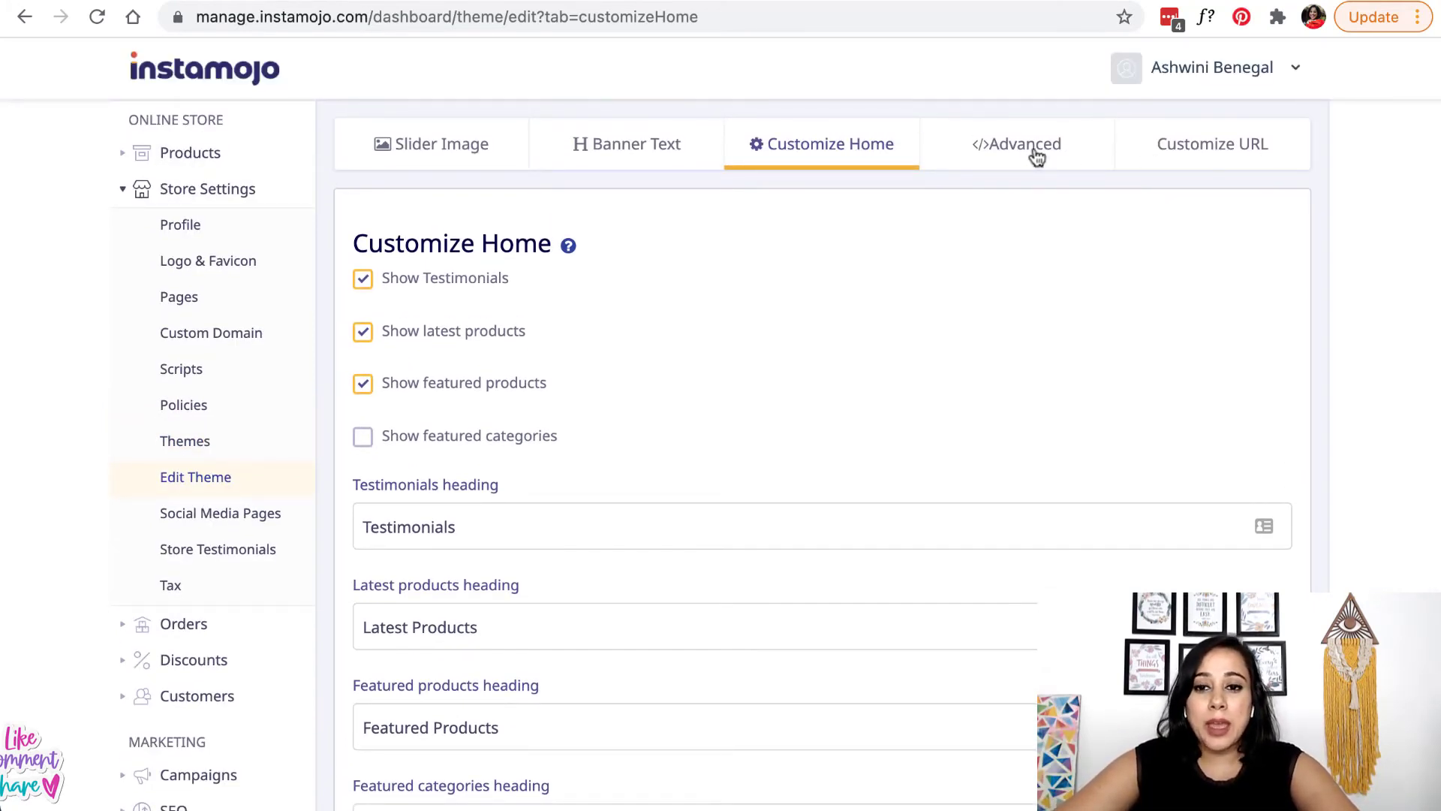
pyautogui.click(1037, 157)
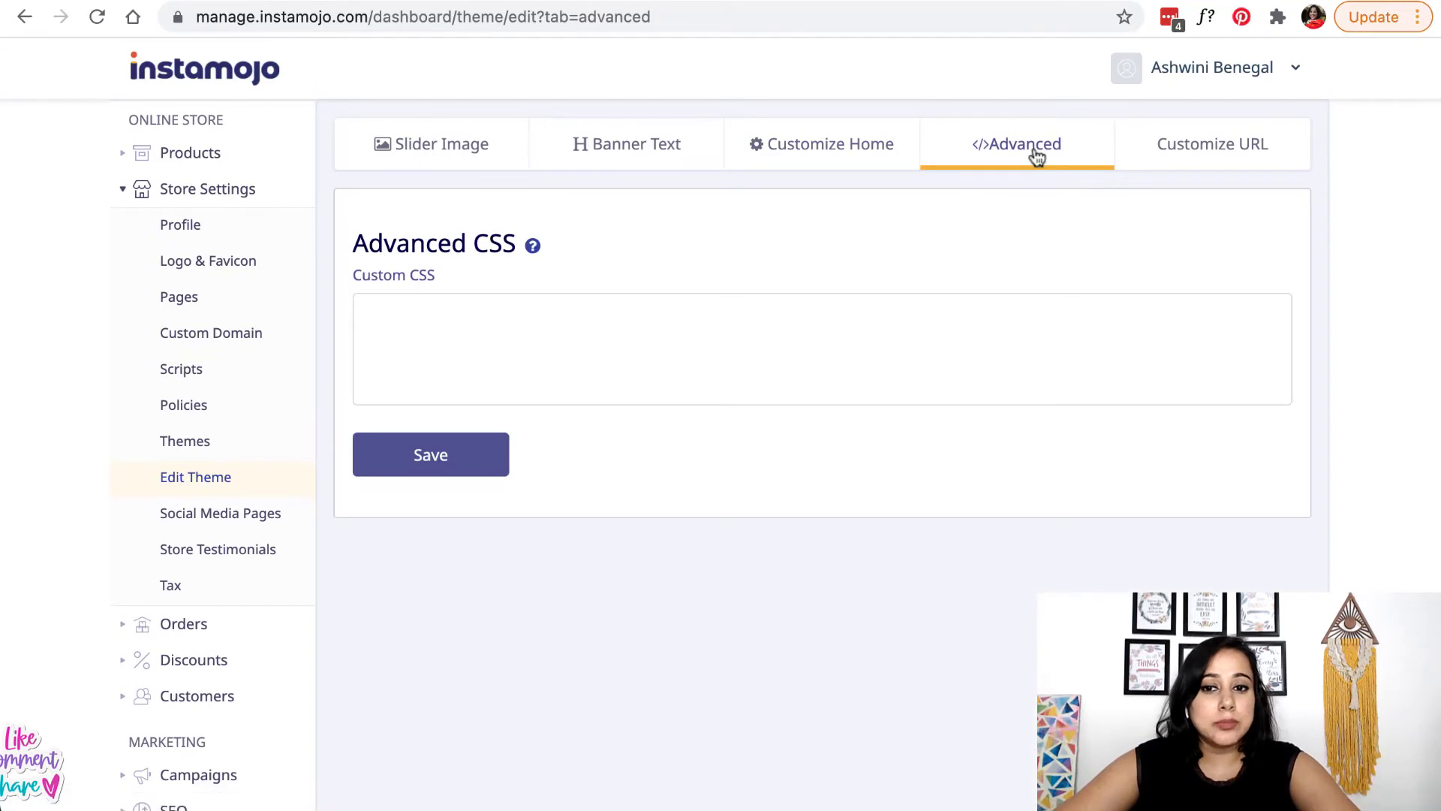
pyautogui.click(1207, 156)
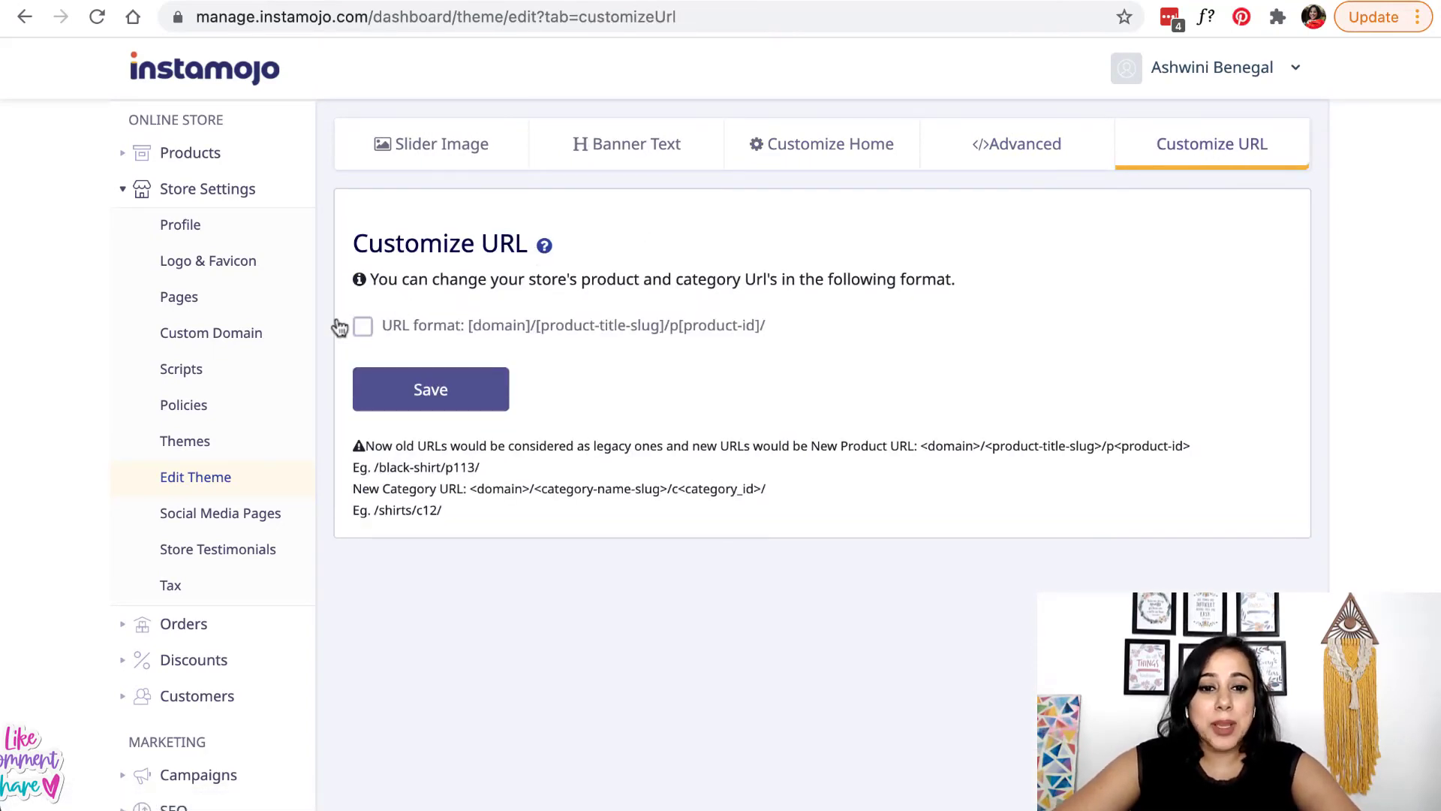
pyautogui.click(363, 330)
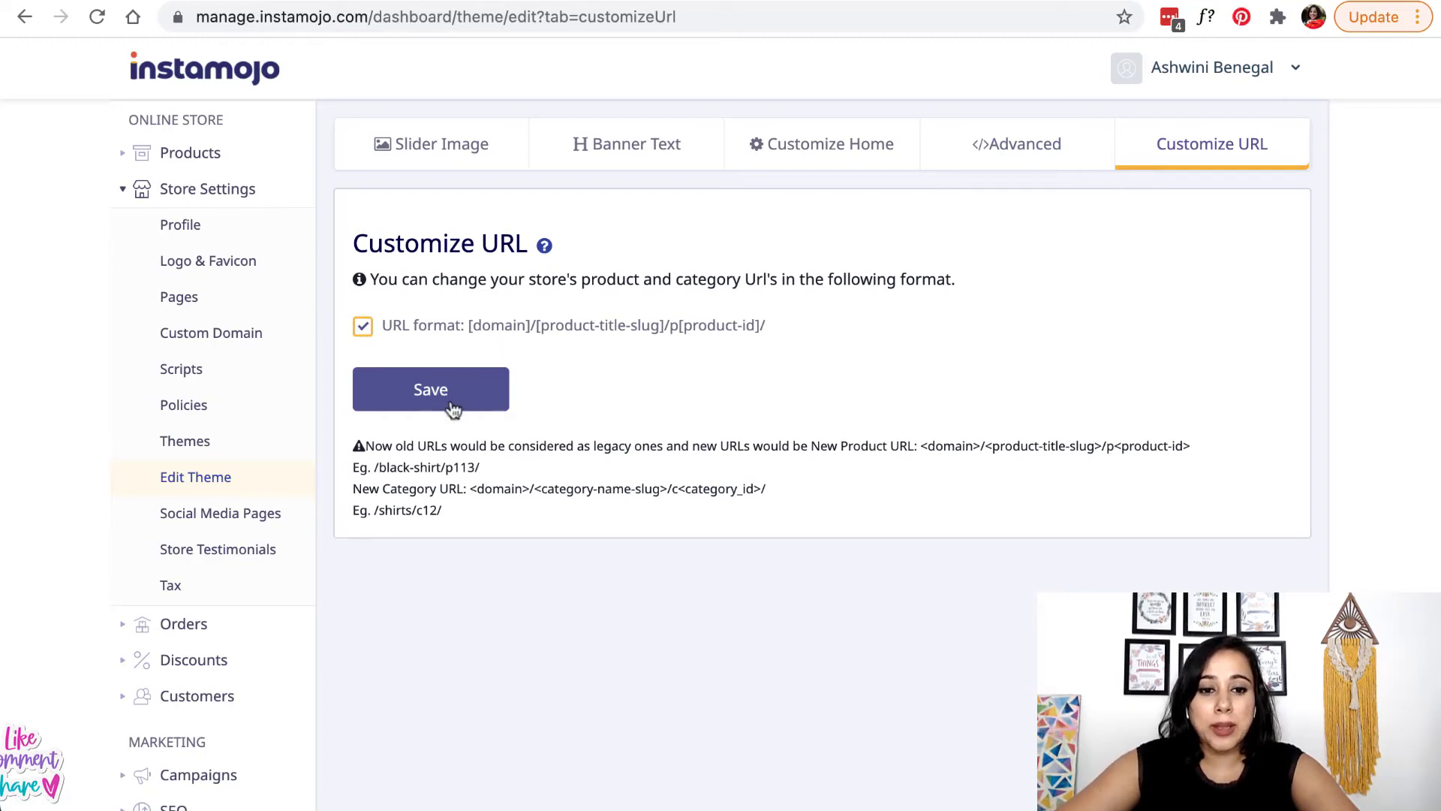
pyautogui.click(453, 409)
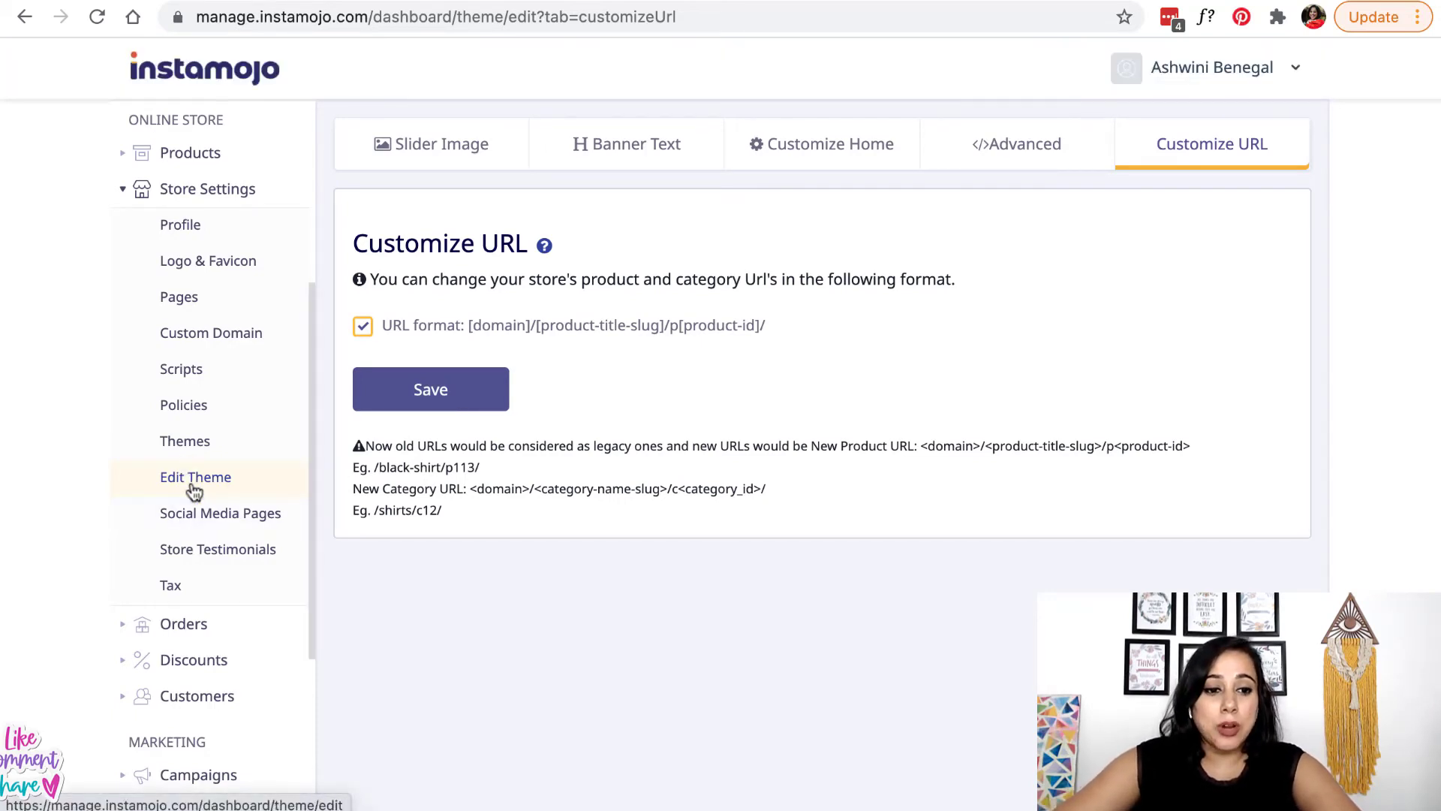
# - Review the store's social media links and the GST information settings, including the tax-inclusive and tax-exclusive price options
pyautogui.click(195, 524)
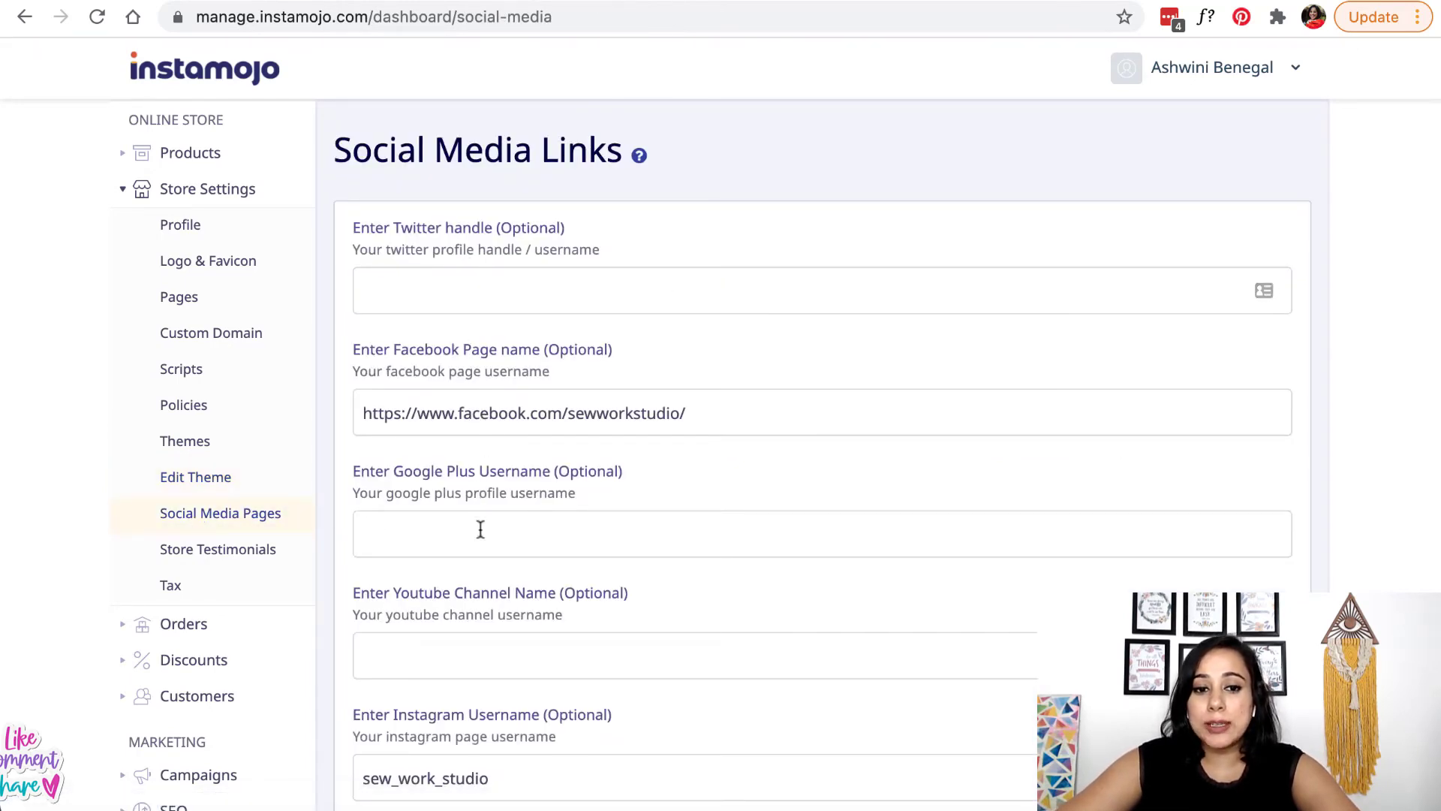
pyautogui.scroll(-3, 478, 530)
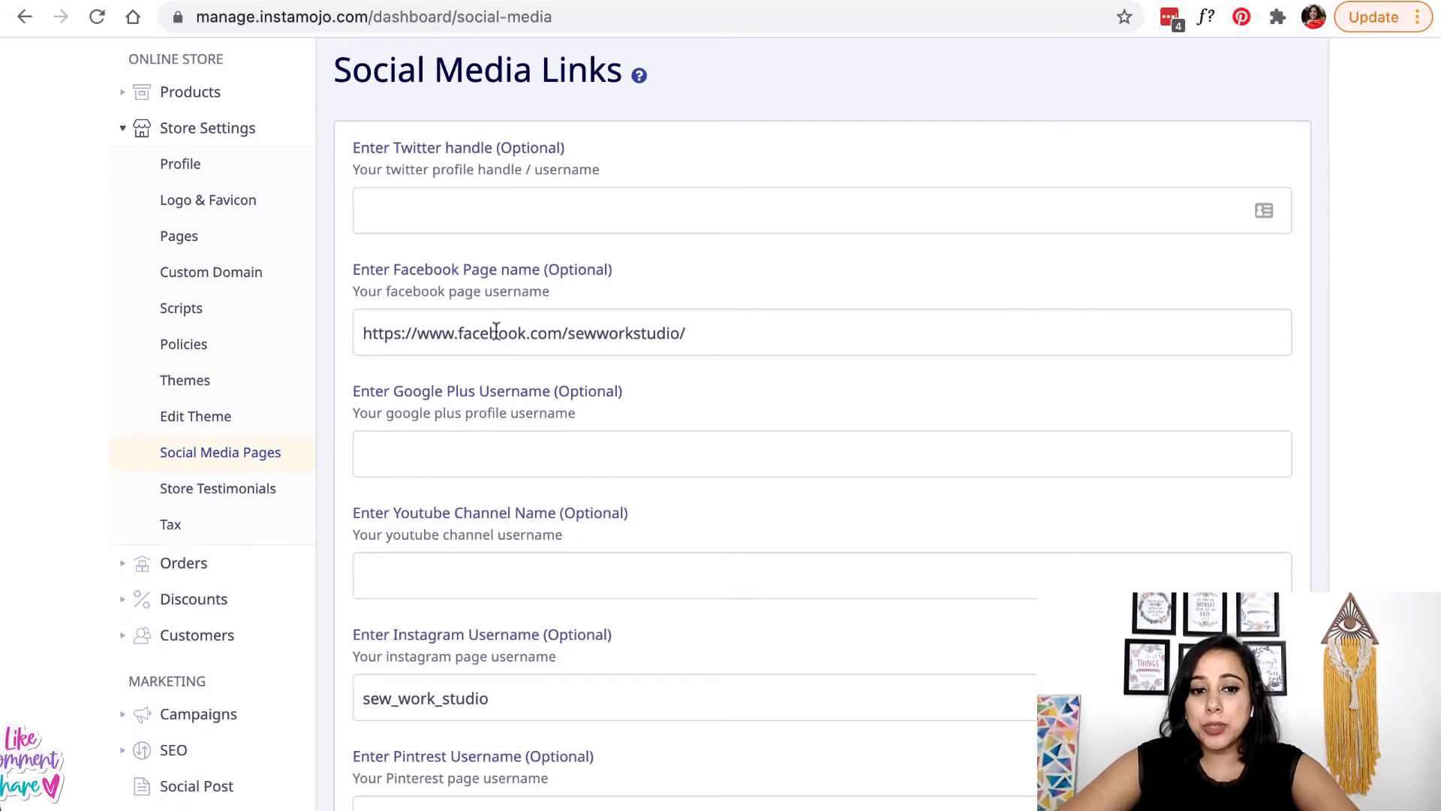
pyautogui.scroll(-6, 443, 537)
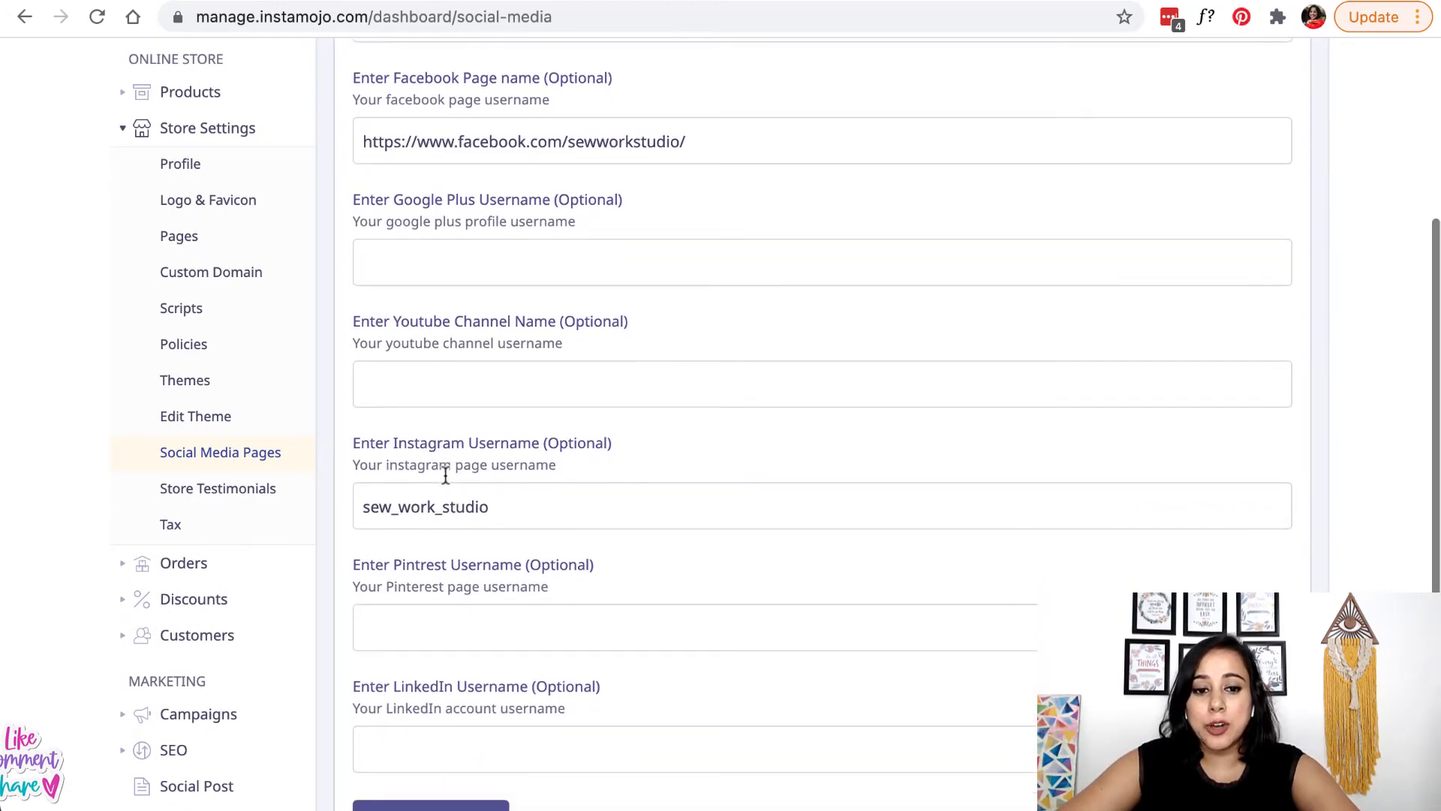
pyautogui.scroll(-2, 526, 612)
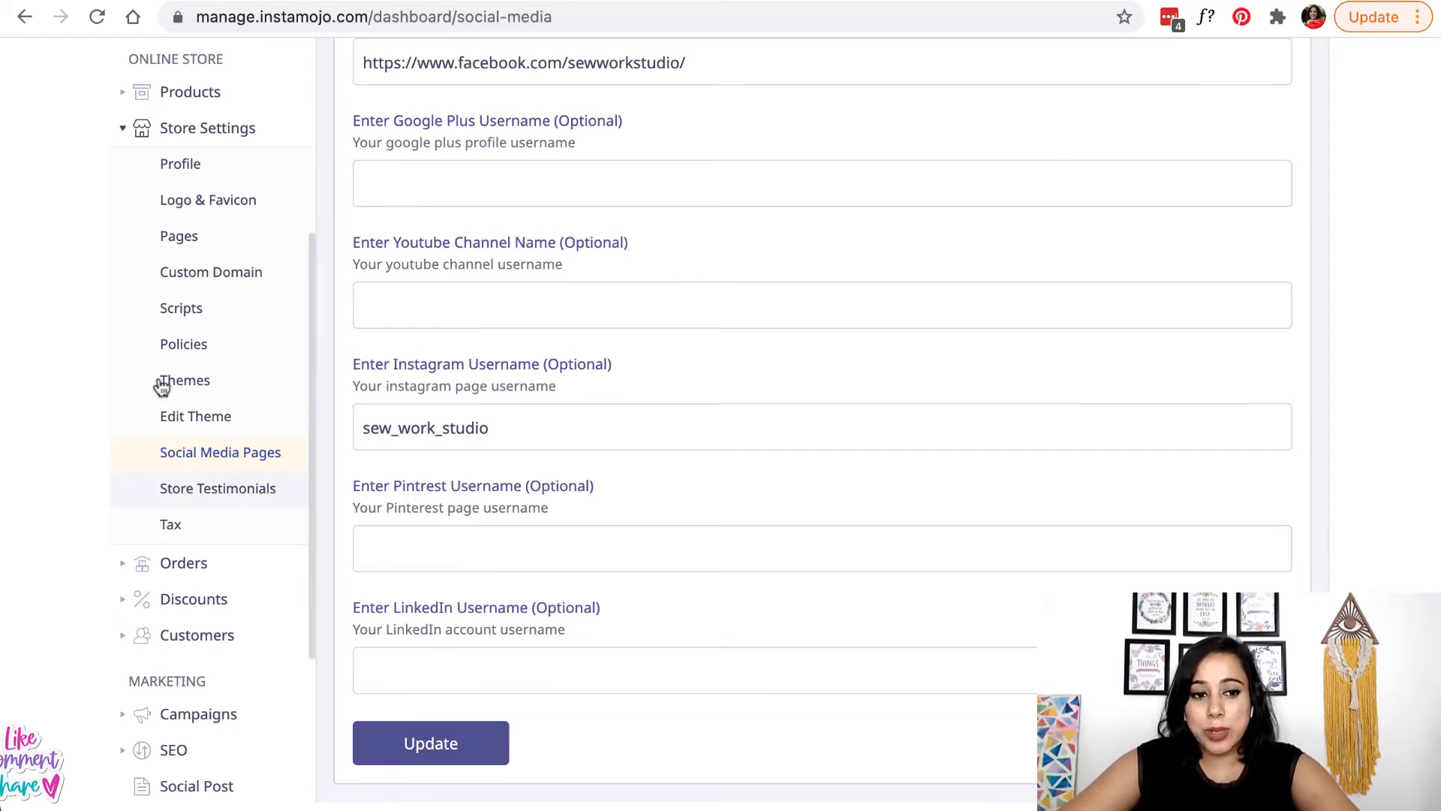
pyautogui.click(199, 530)
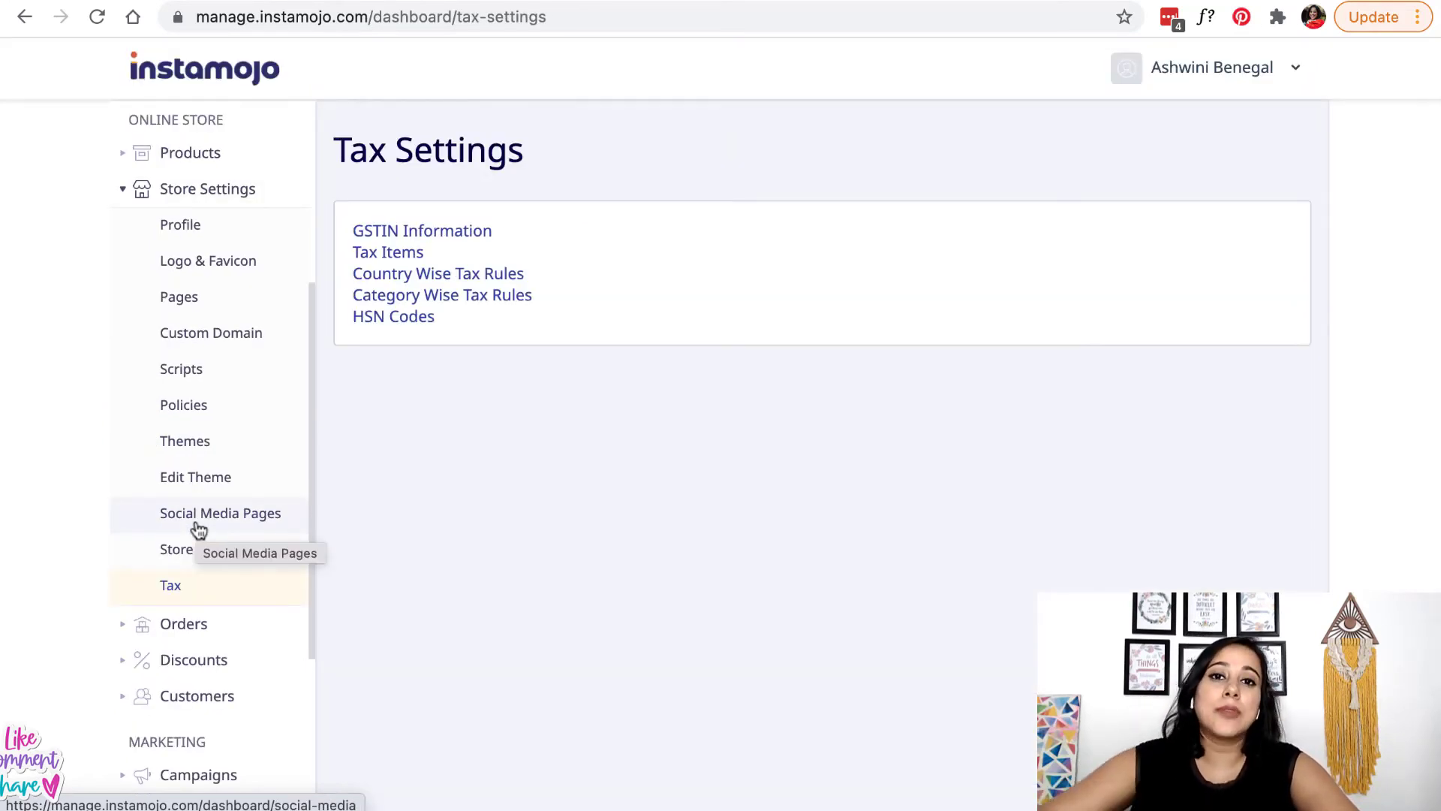
pyautogui.click(432, 234)
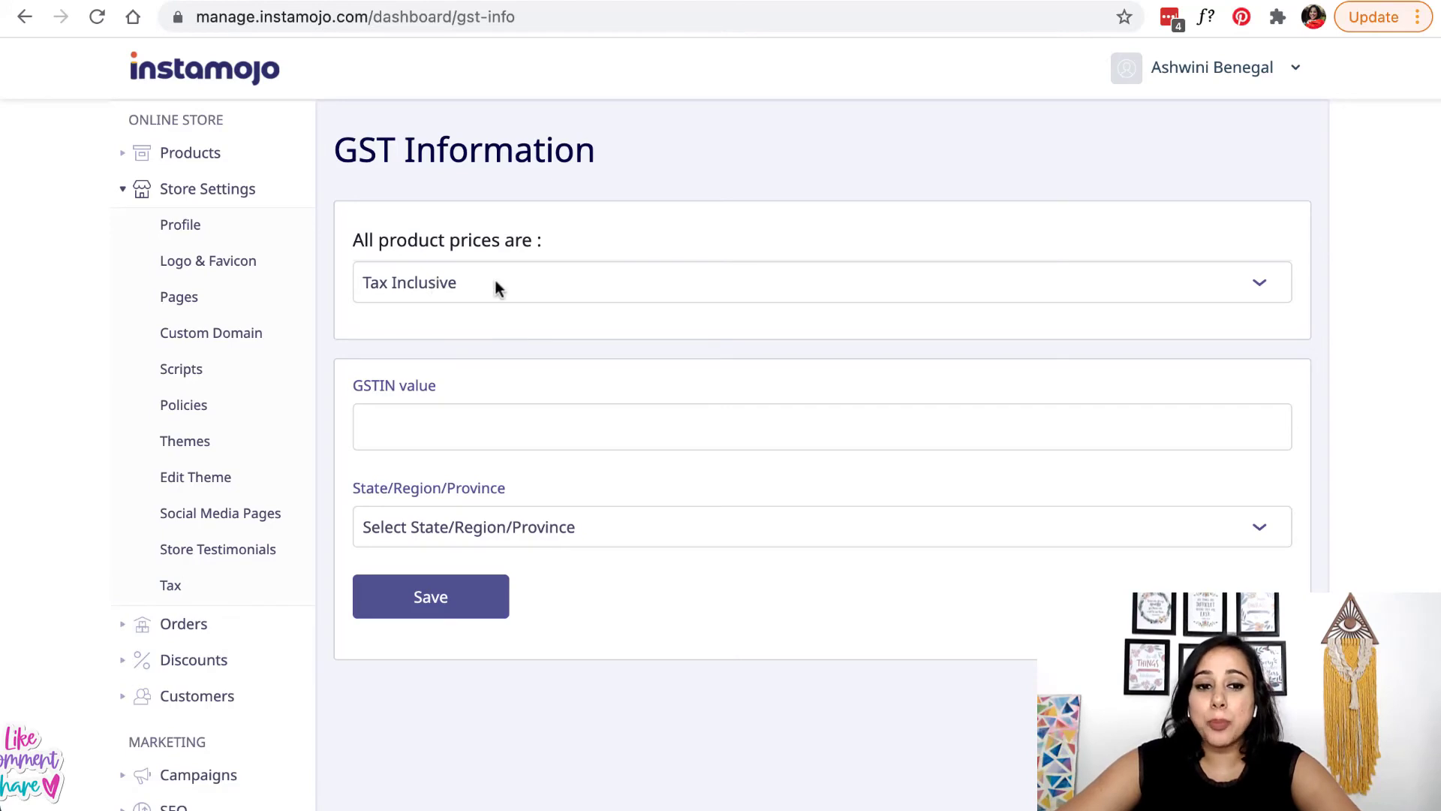
pyautogui.click(497, 289)
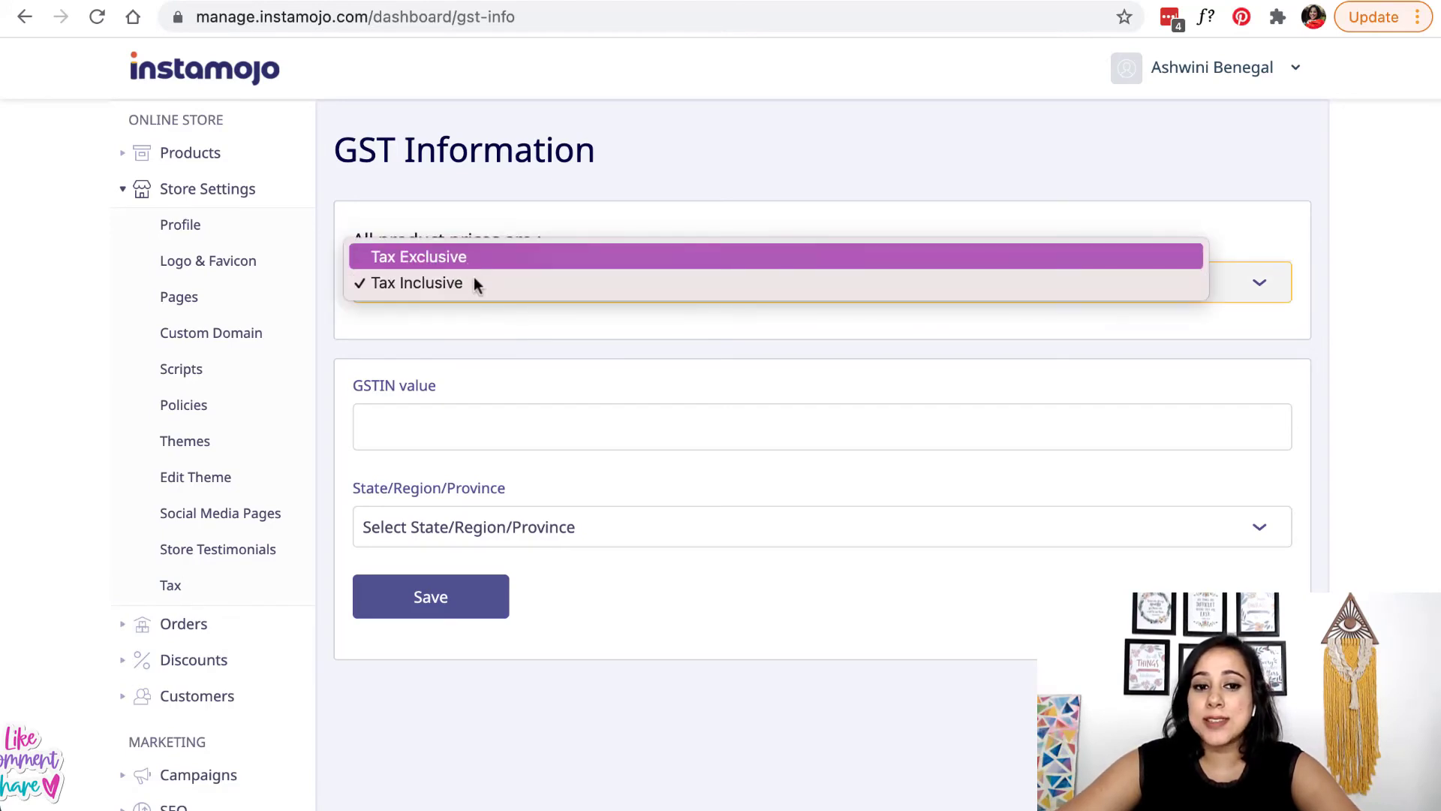
pyautogui.click(422, 429)
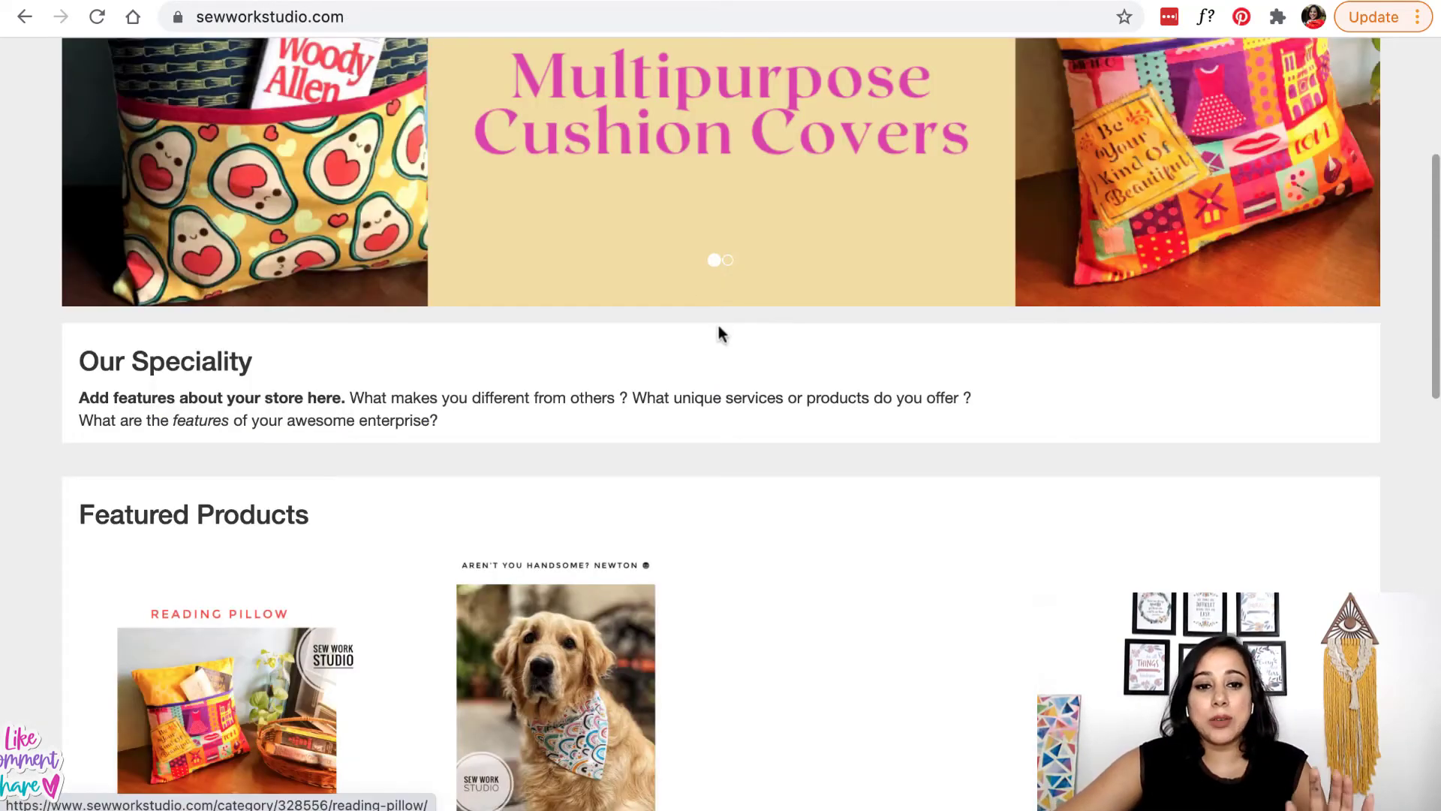
# - Look over the placeholder sections on the storefront home page and open the Home Page for live content editing
pyautogui.scroll(4, 718, 326)
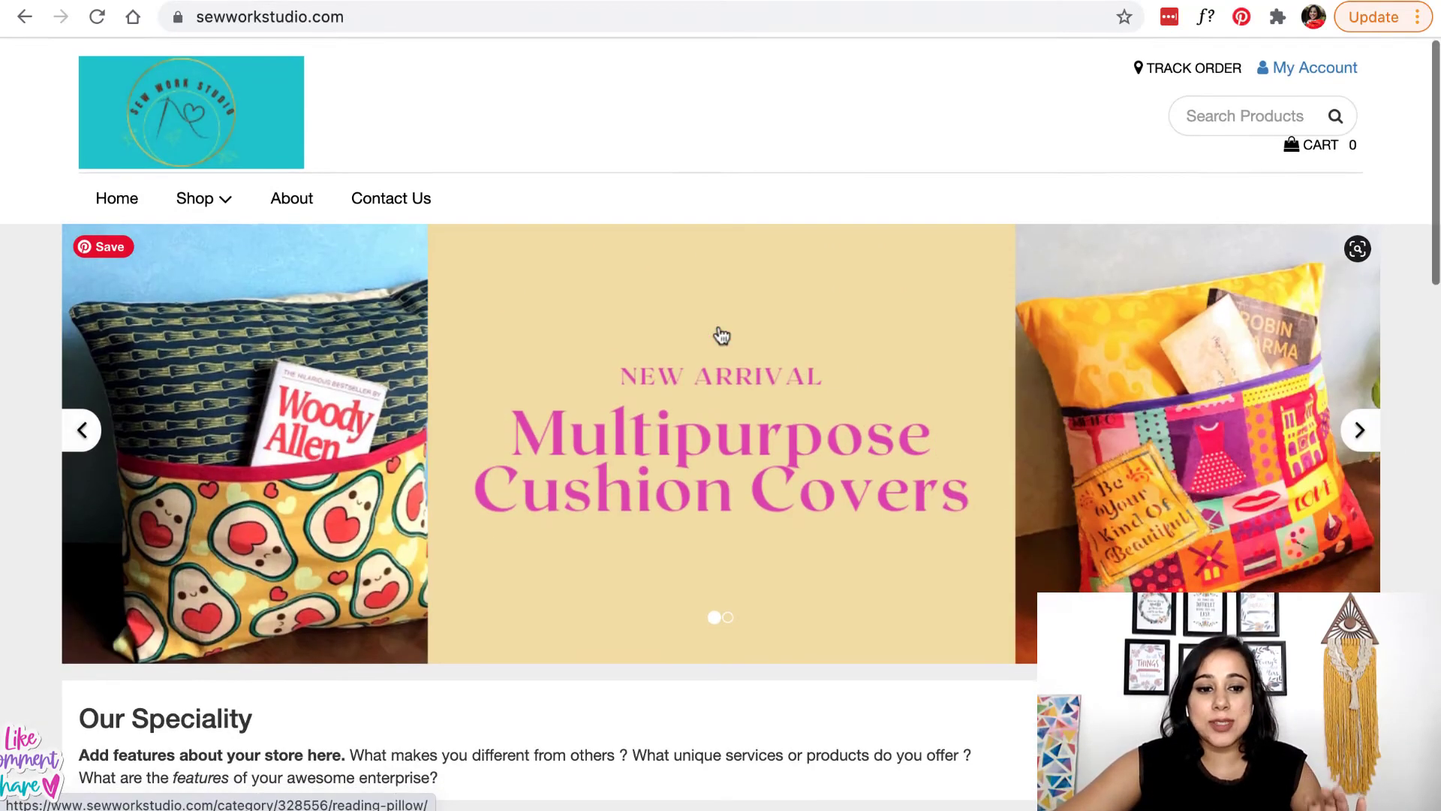
pyautogui.scroll(-8, 720, 331)
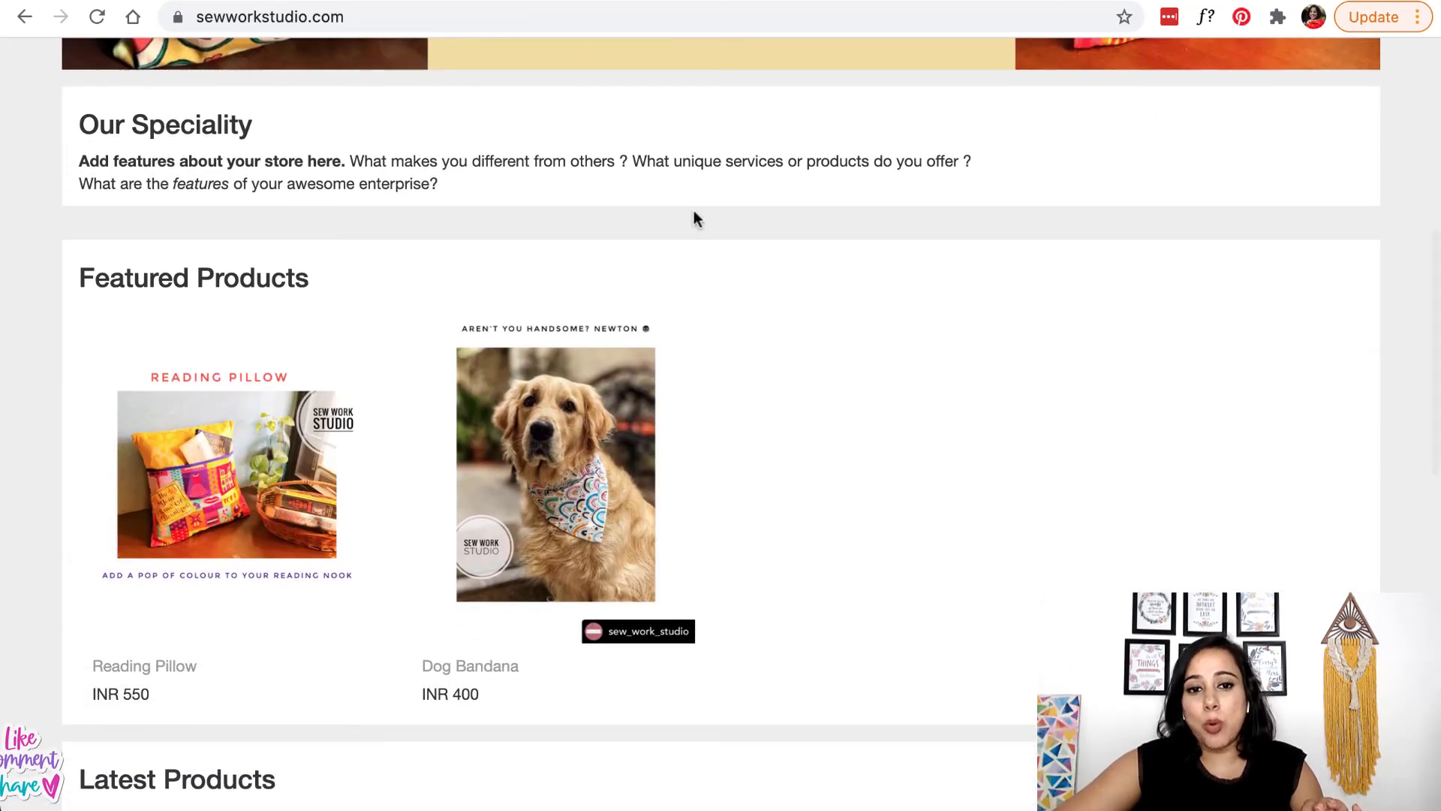
pyautogui.scroll(-1, 695, 218)
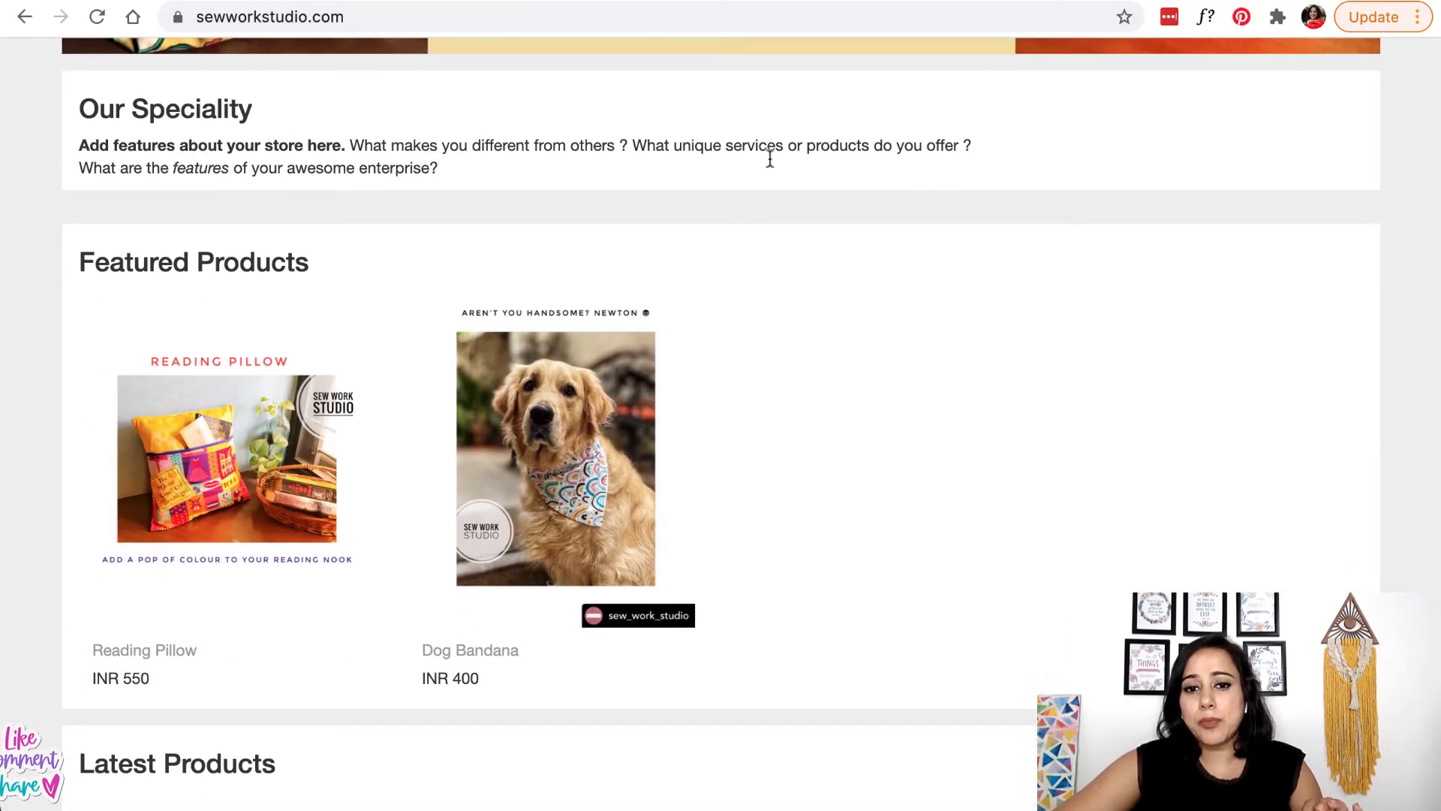
pyautogui.scroll(-12, 665, 475)
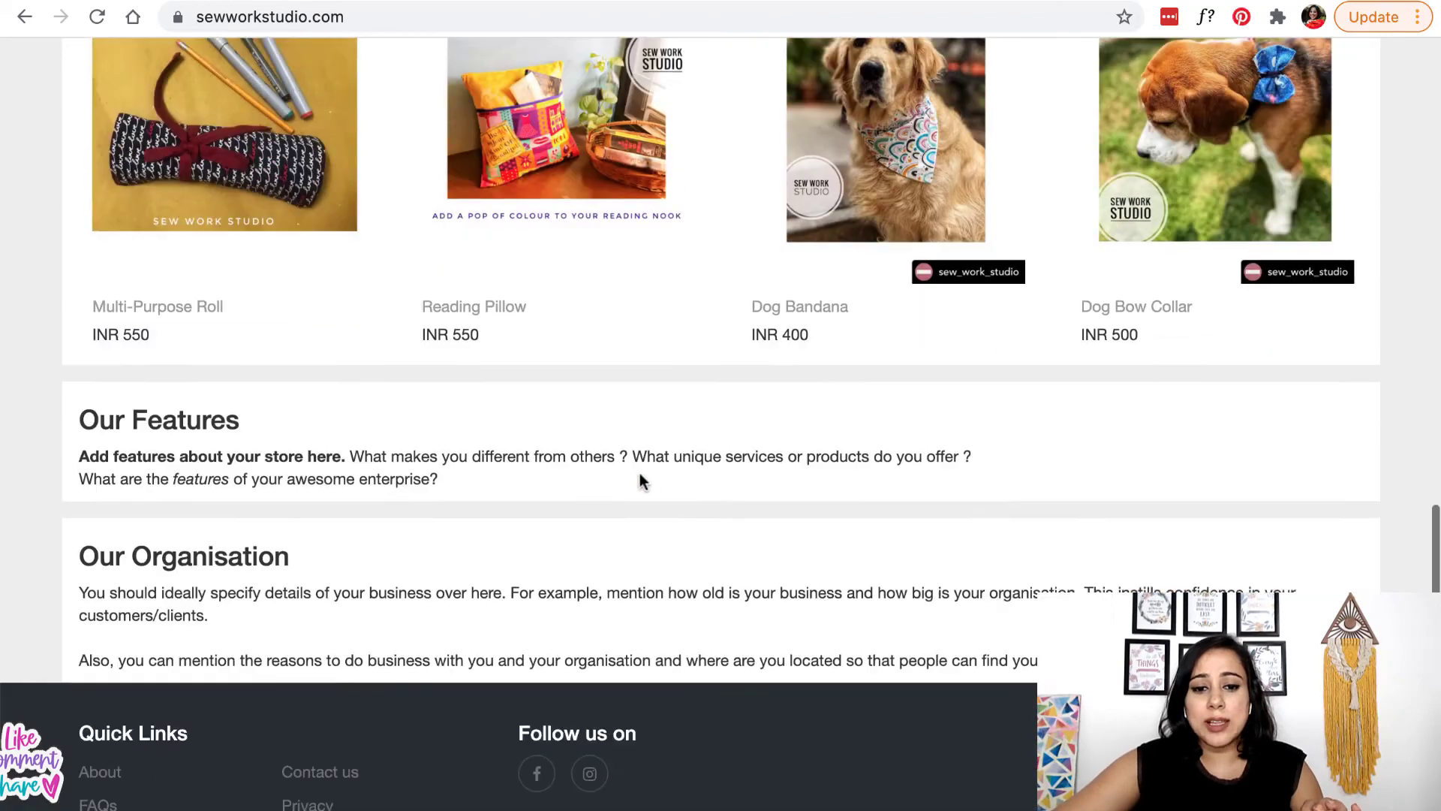
pyautogui.scroll(12, 637, 474)
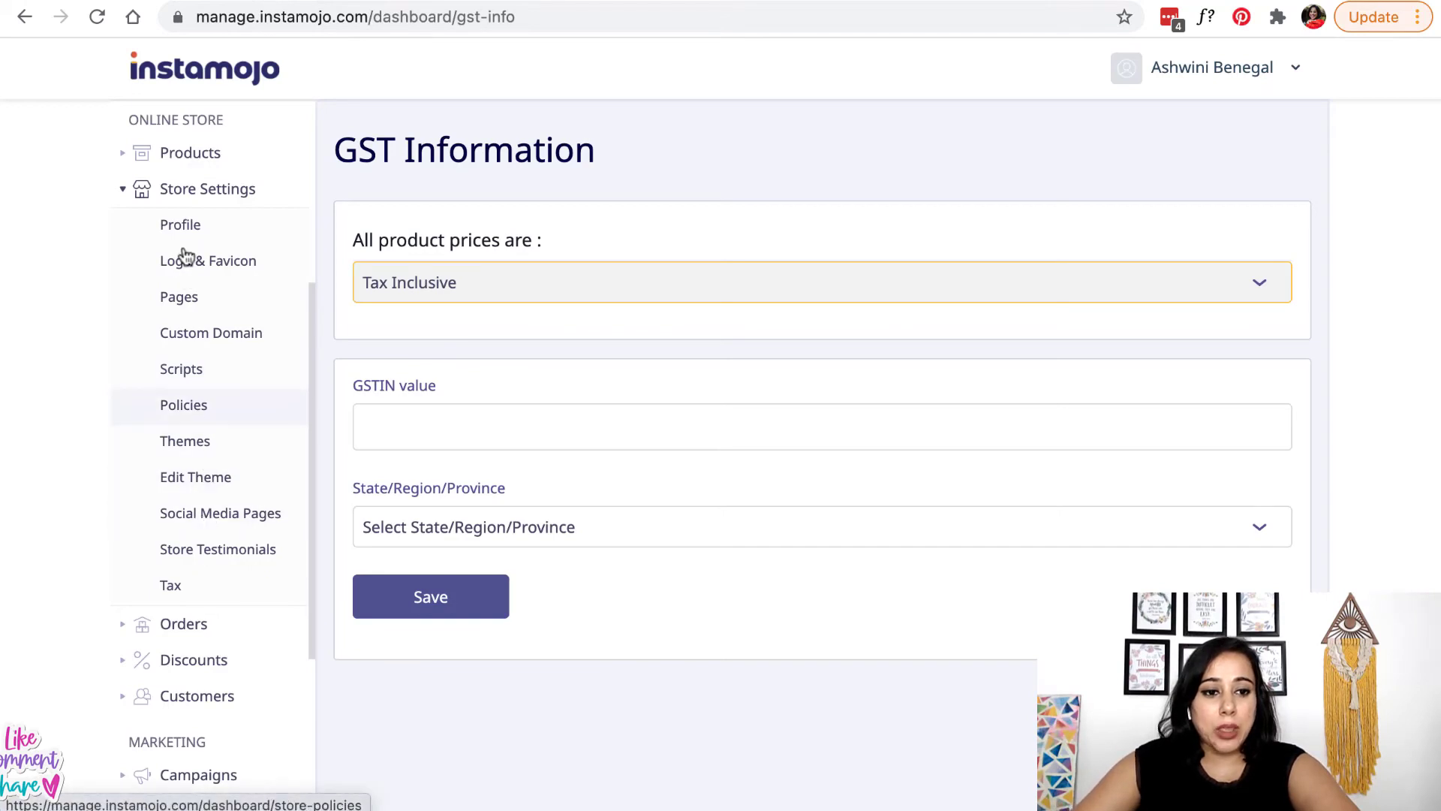
pyautogui.click(190, 301)
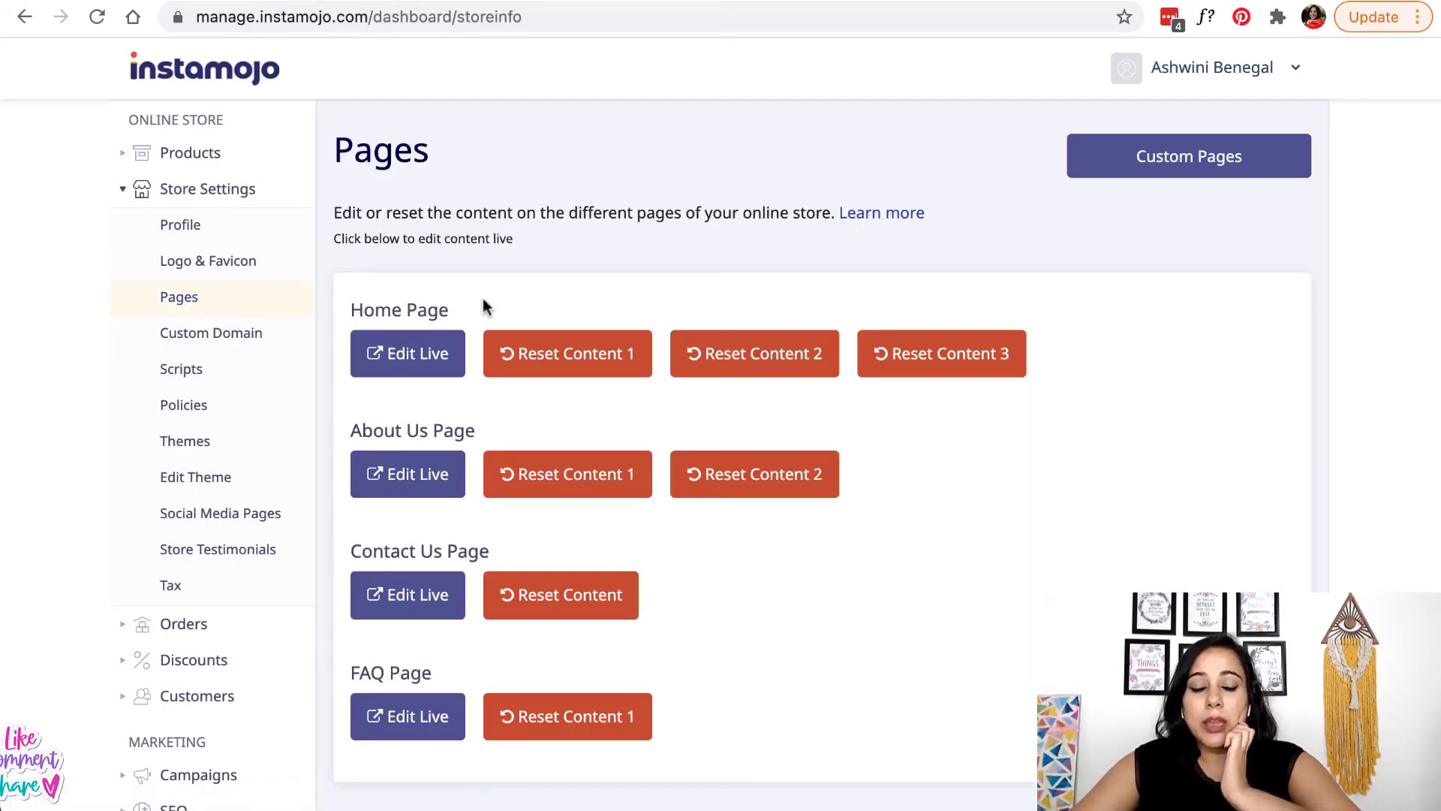
pyautogui.scroll(-1, 484, 299)
pyautogui.scroll(-2, 483, 306)
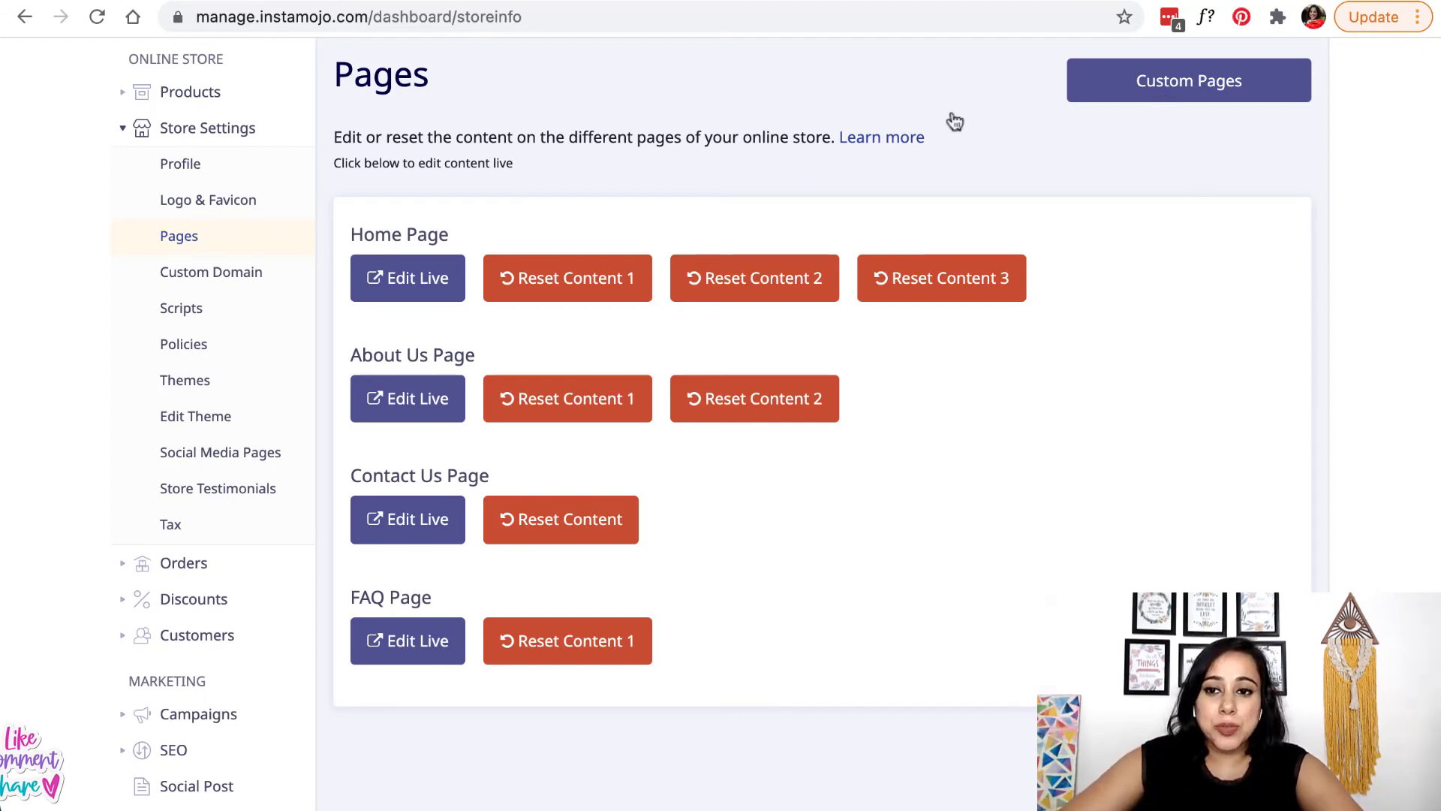
pyautogui.click(415, 294)
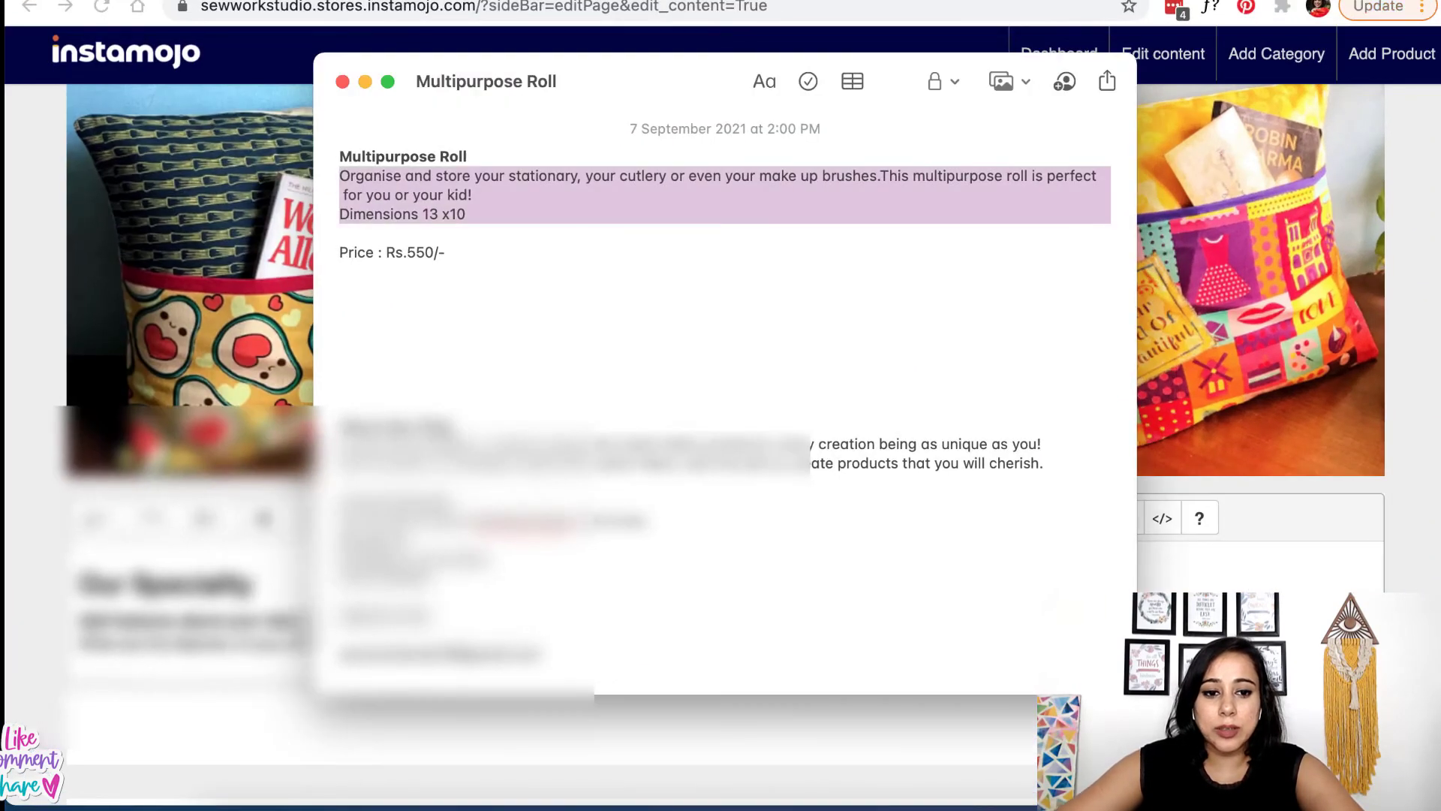
# - Replace the placeholder text under Our Speciality with the note's description beginning "At Sew Work Studio, I create unique and useful fabric products"
pyautogui.click(340, 445)
pyautogui.moveTo(340, 444); pyautogui.dragTo(1041, 464)
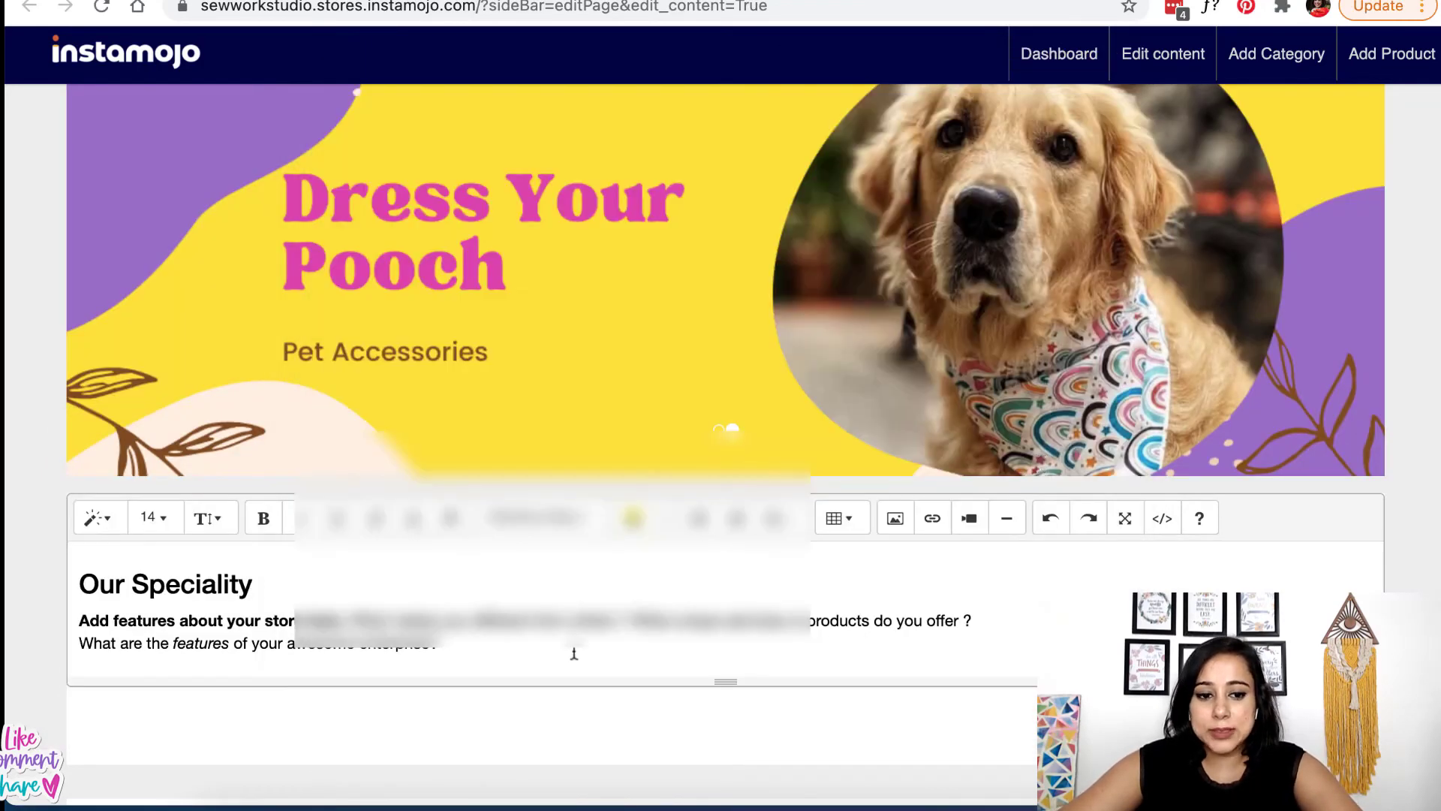
pyautogui.moveTo(573, 650); pyautogui.dragTo(79, 620)
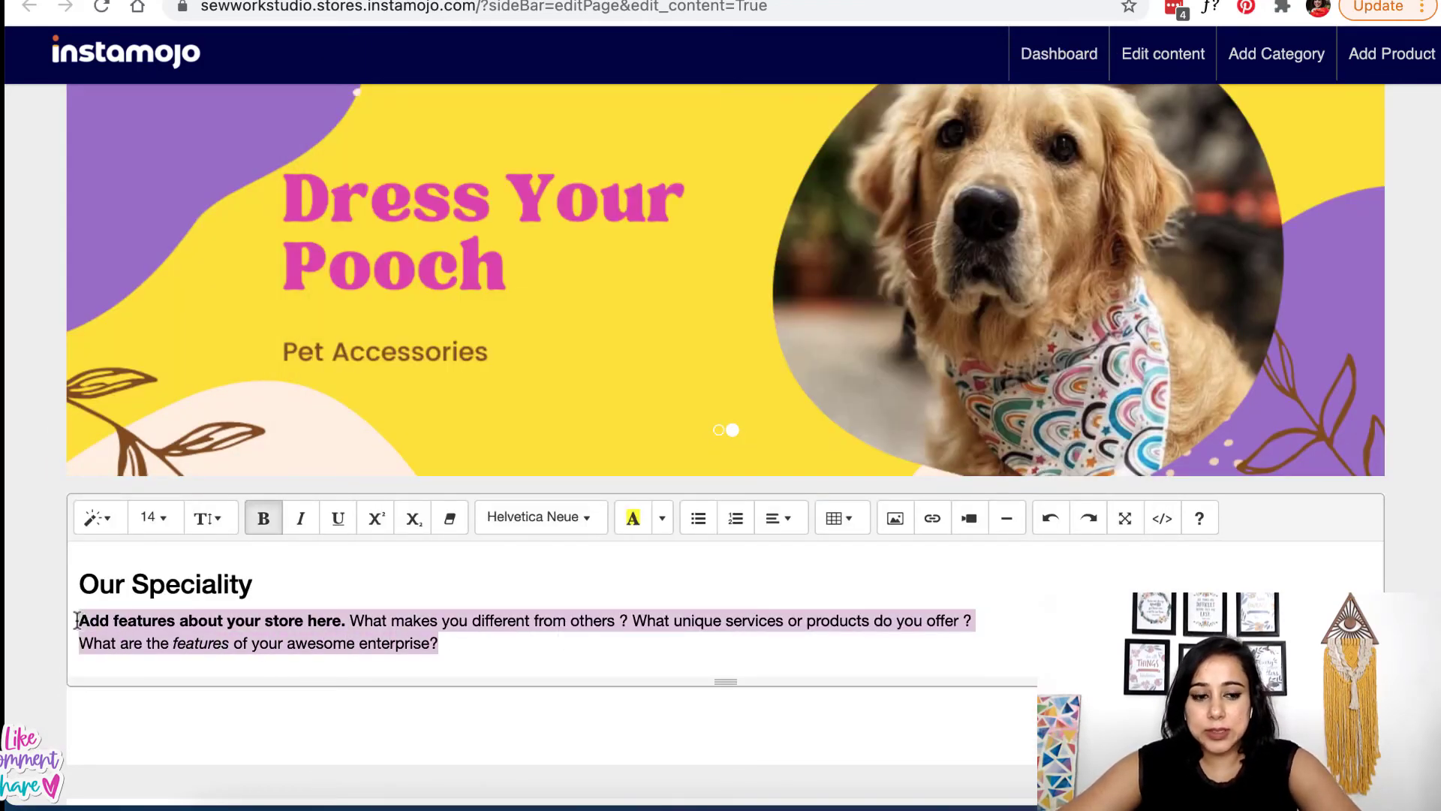
pyautogui.write('At Sew Work Studio, I create unique and useful fabric products; every creation being as unique as you! Each product is mindfully made with cotton fabric with the aim to create products that you will cherish.')
pyautogui.scroll(-1, 366, 632)
pyautogui.scroll(-1, 365, 632)
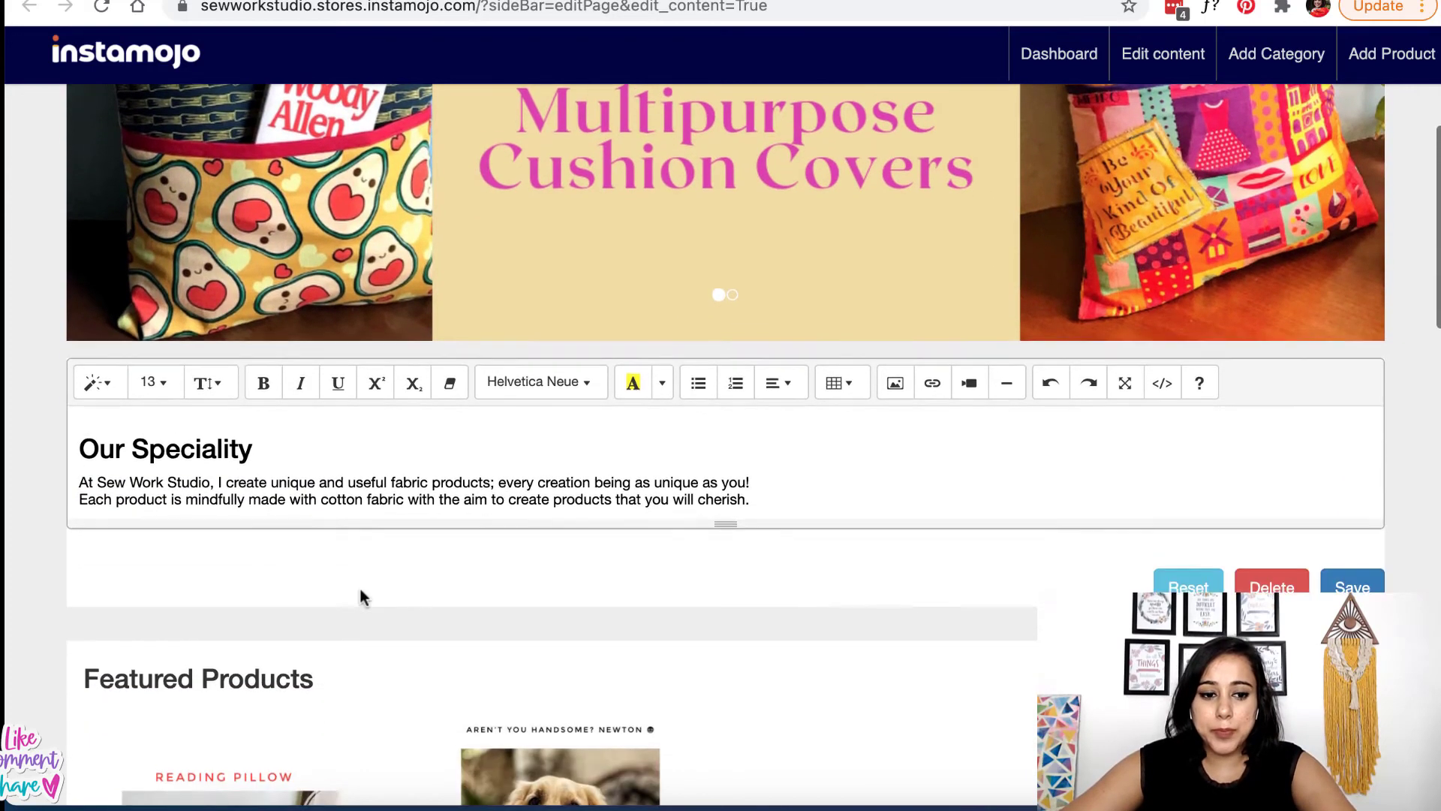
pyautogui.tripleClick(495, 460)
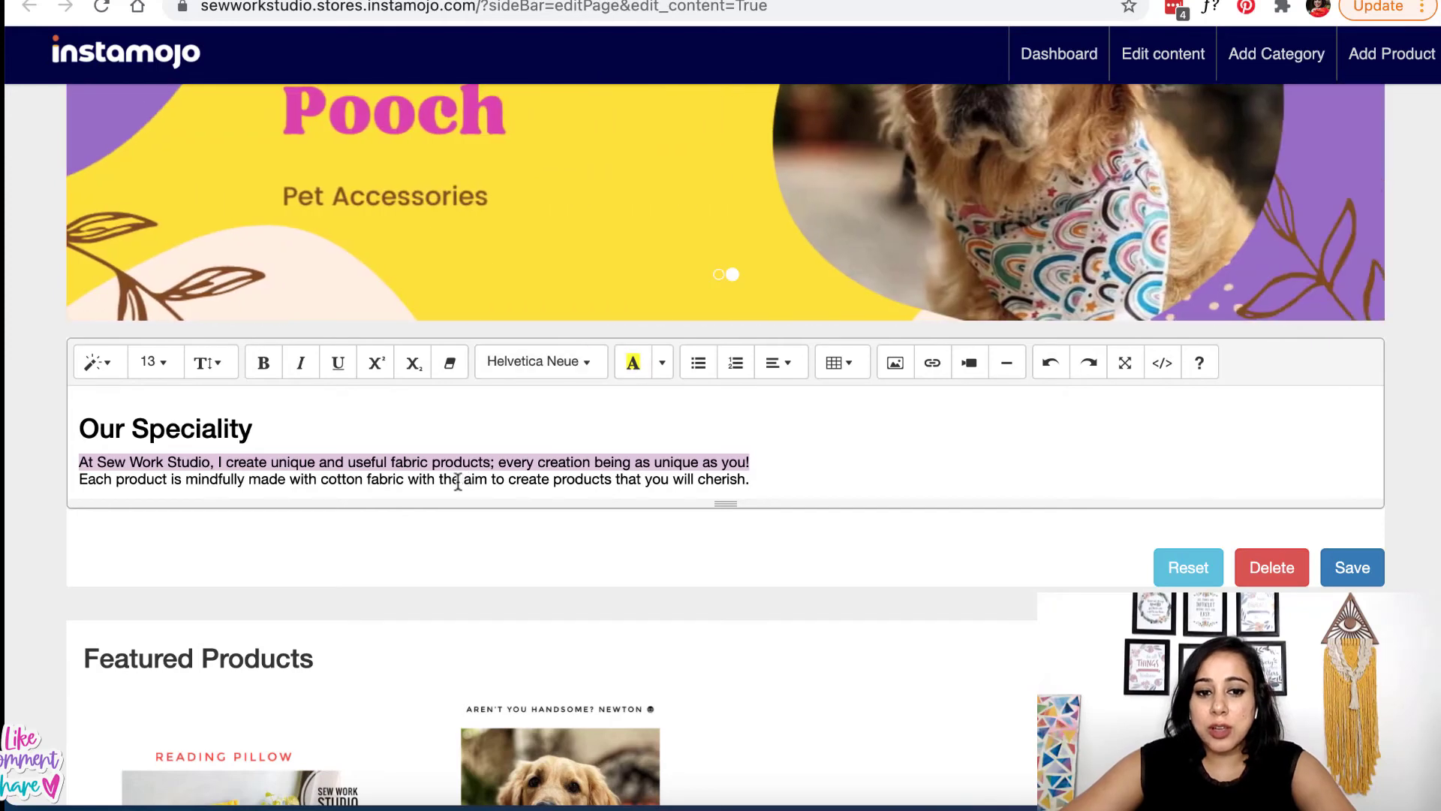
# - Replace the placeholder text under Our Features with "Each product is hand sewn with a lot of love and attention to detail."
pyautogui.scroll(-7, 458, 484)
pyautogui.scroll(-10, 458, 489)
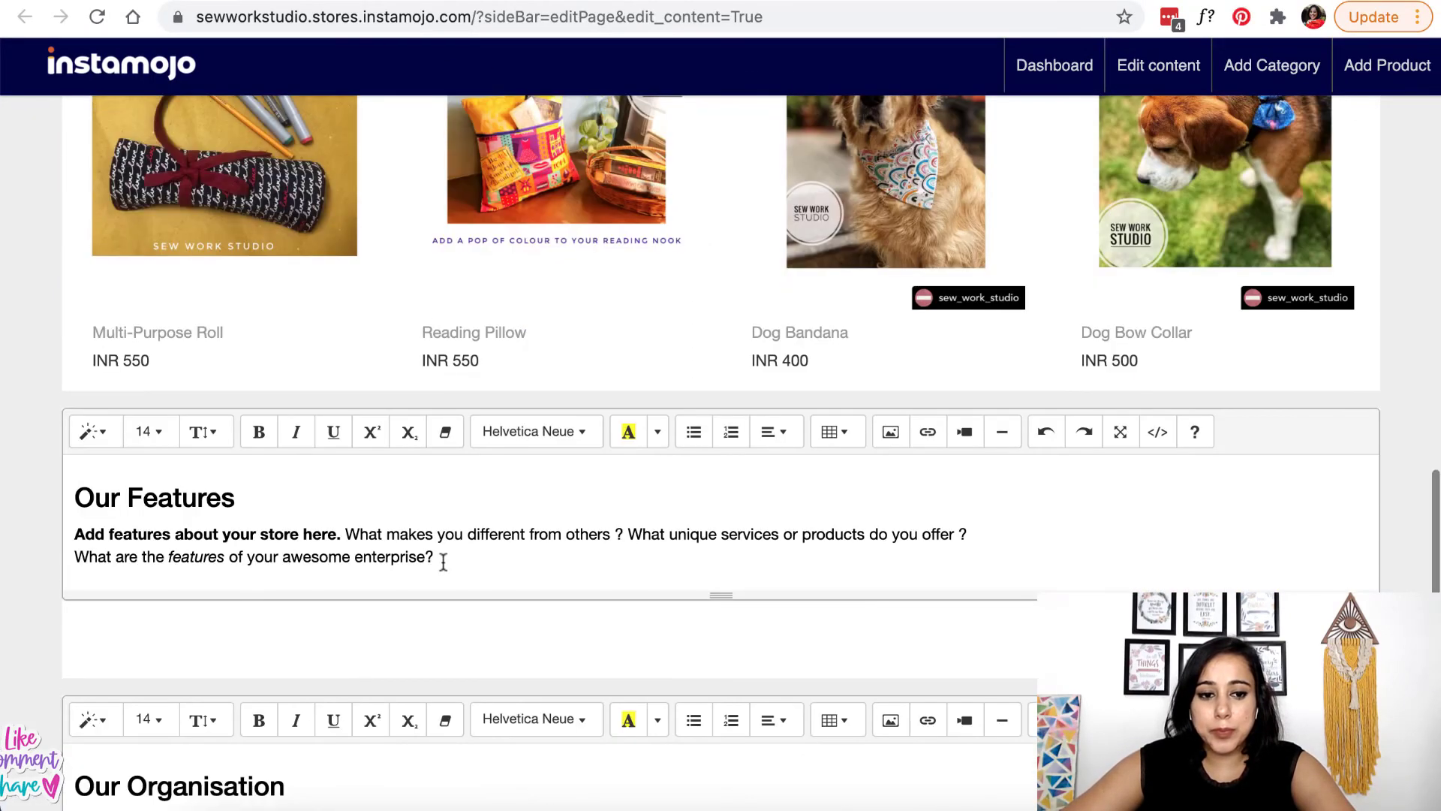
pyautogui.moveTo(437, 559); pyautogui.dragTo(65, 531)
pyautogui.write('Eac')
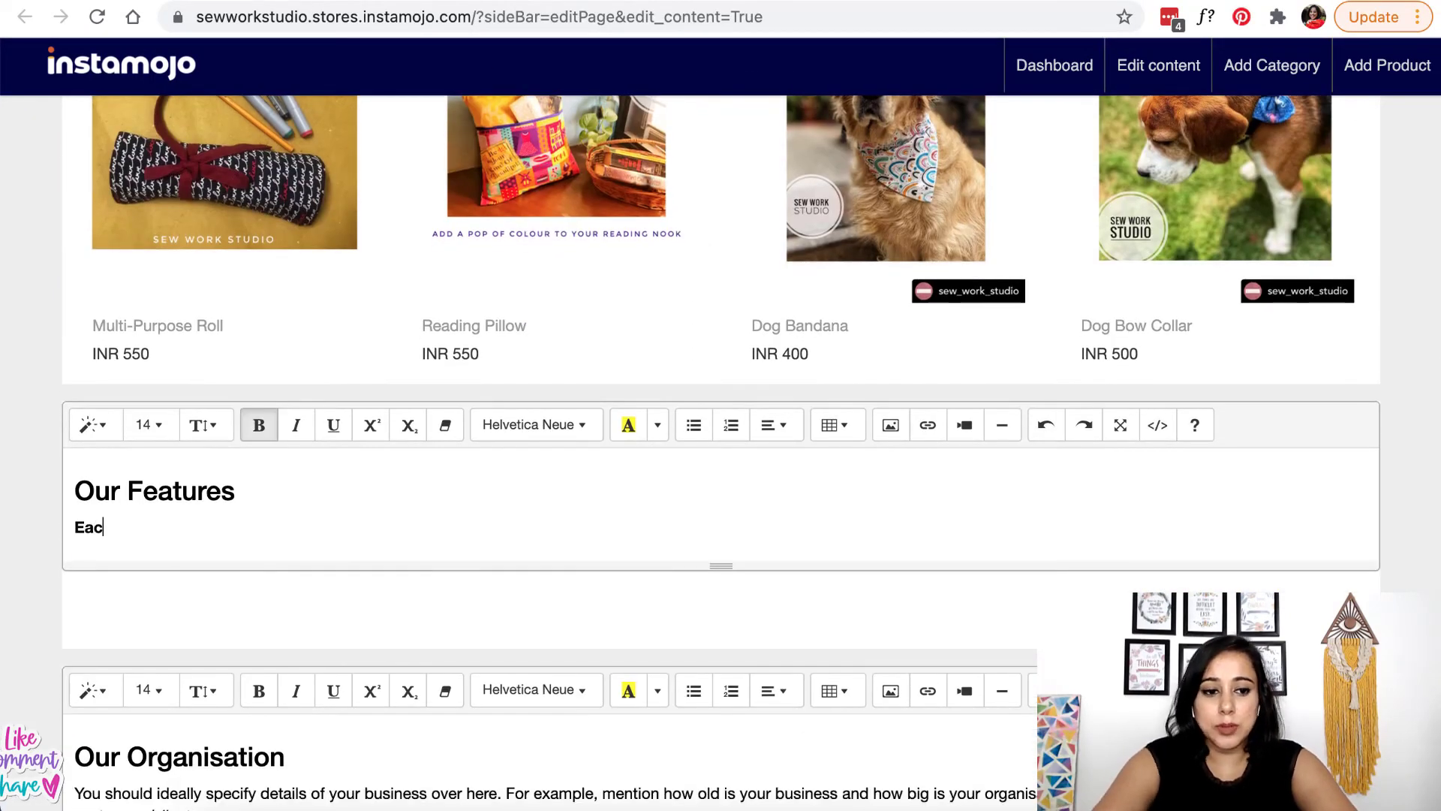
pyautogui.write('h product is hand sewn')
pyautogui.press('Return')
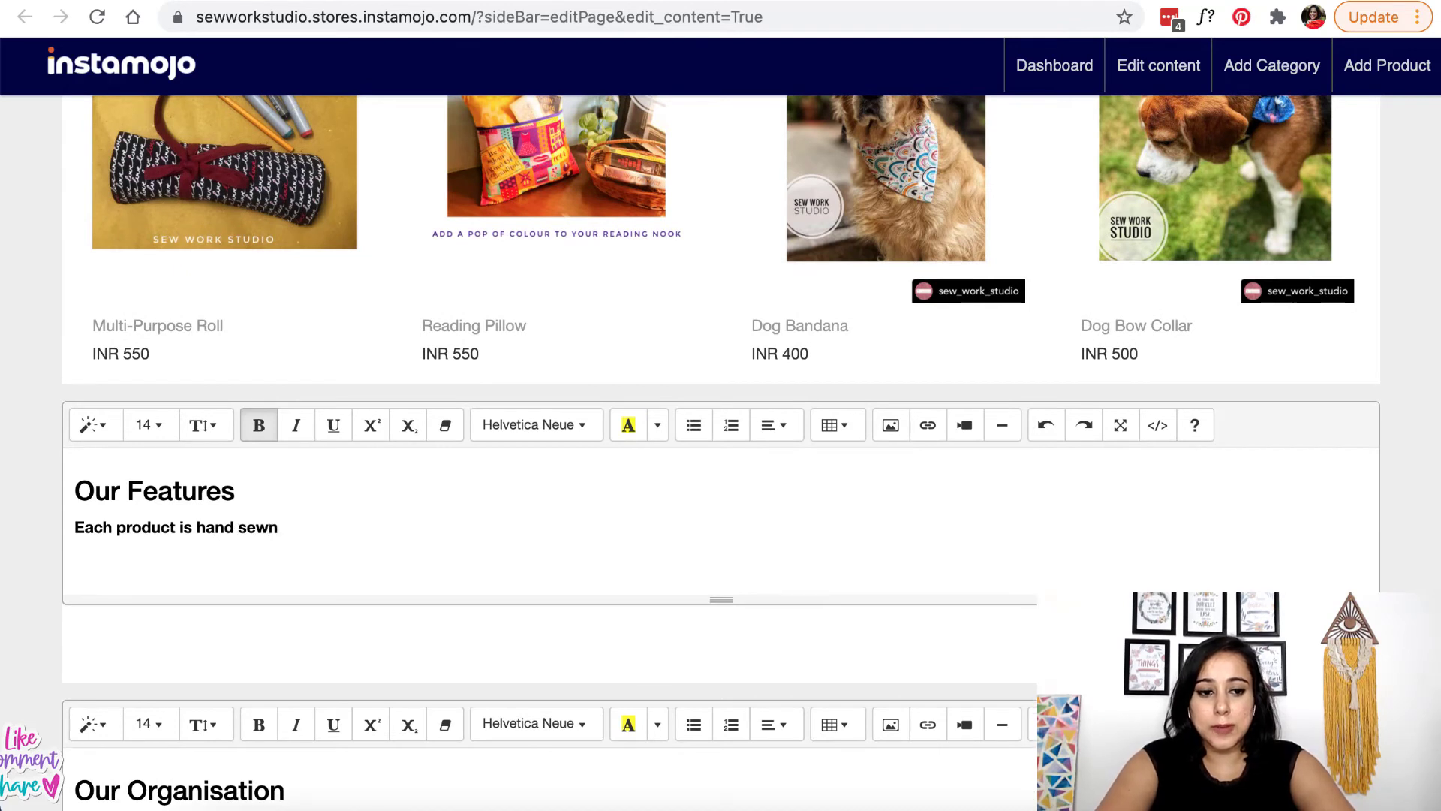
pyautogui.write('ve and atten')
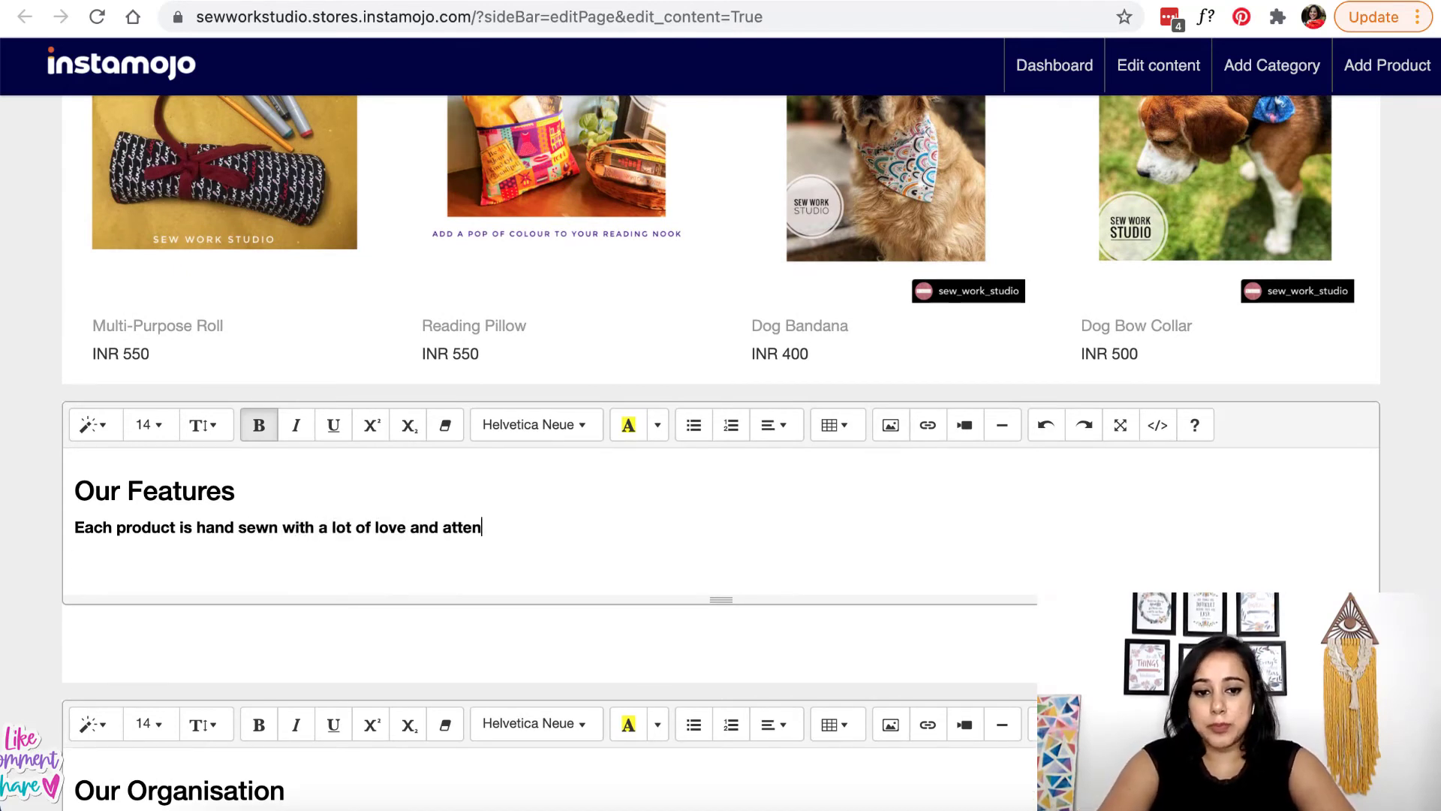
pyautogui.write('tion to details')
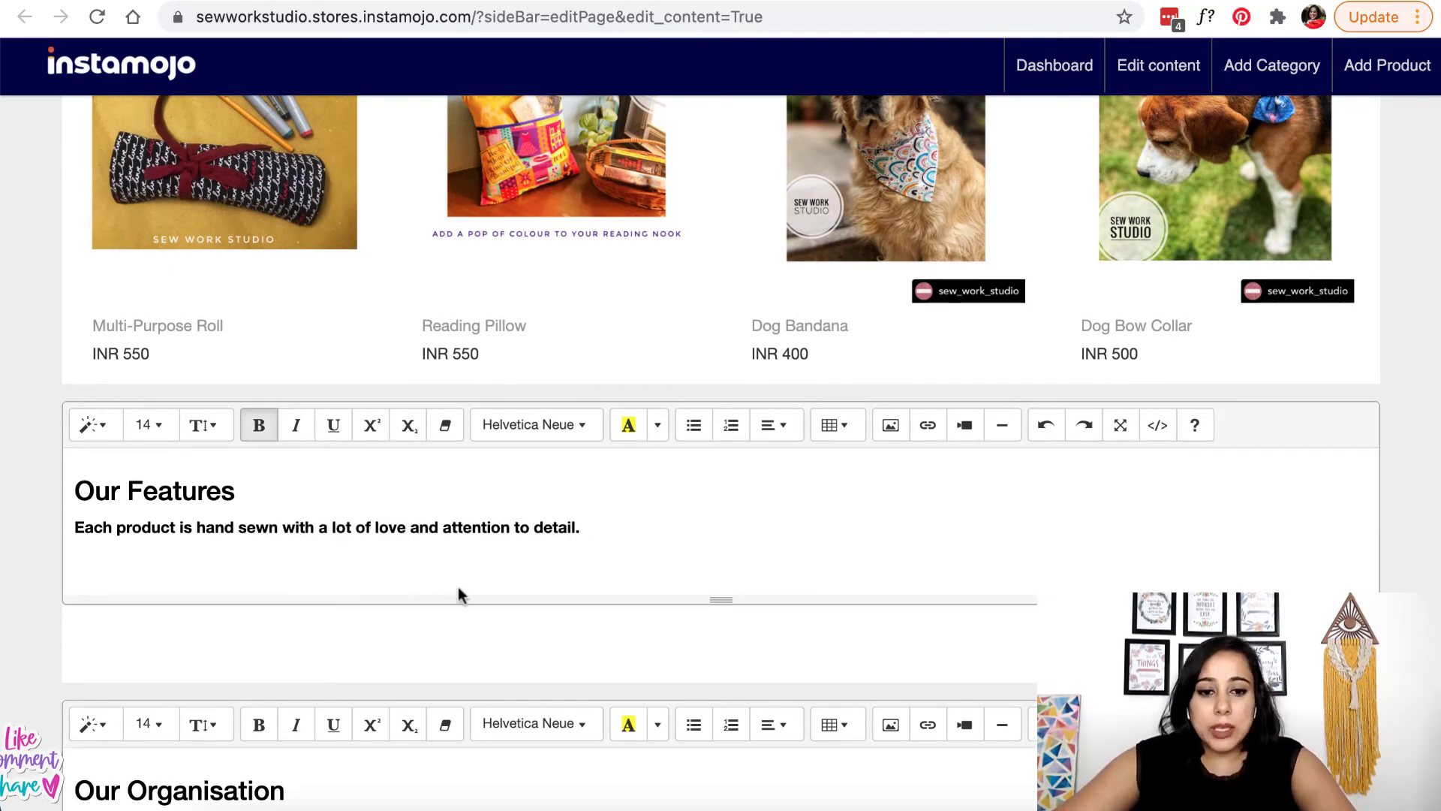
# - Delete the Our Organisation section from the home page and save the edited Our Features and Our Speciality content
pyautogui.scroll(-3, 460, 596)
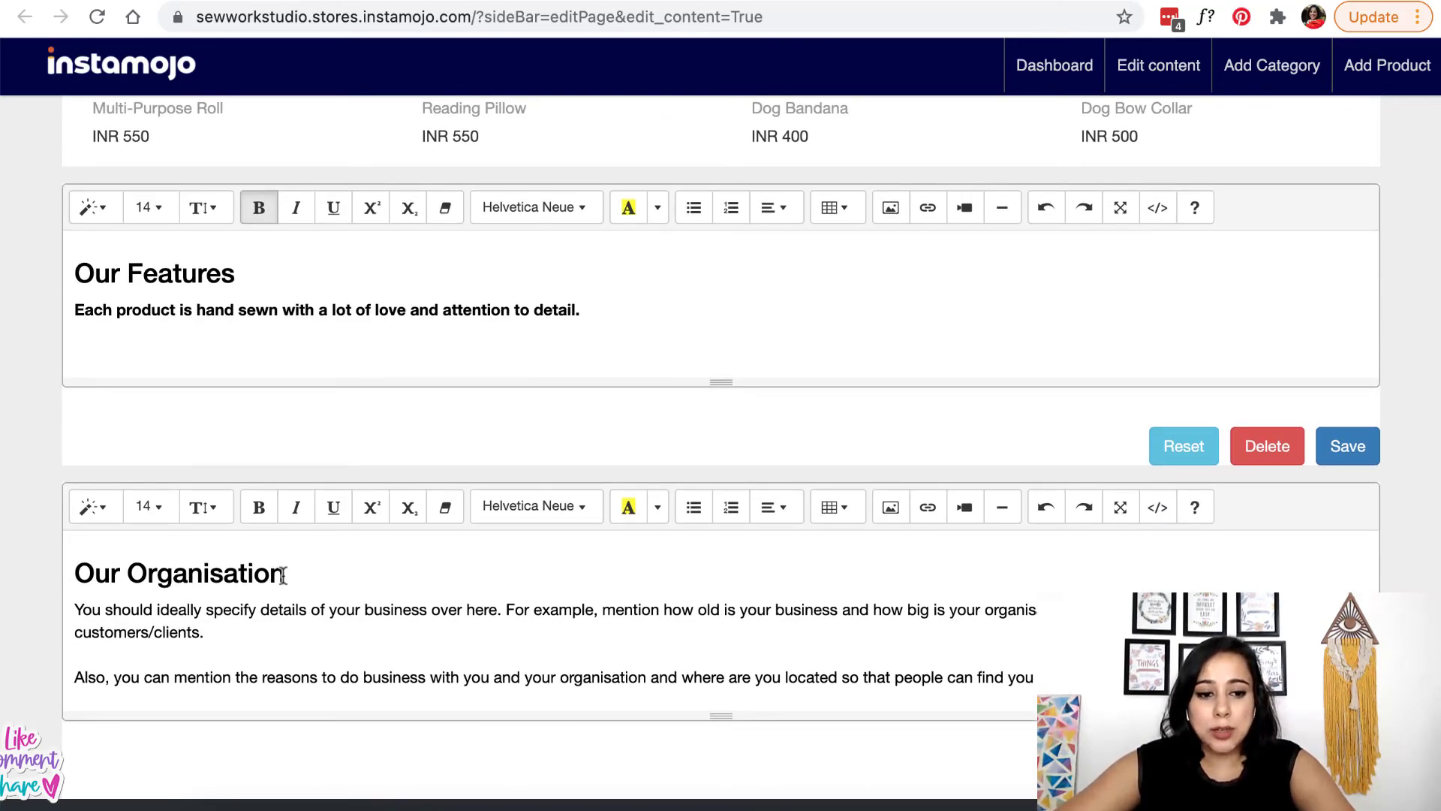
pyautogui.scroll(-1, 413, 560)
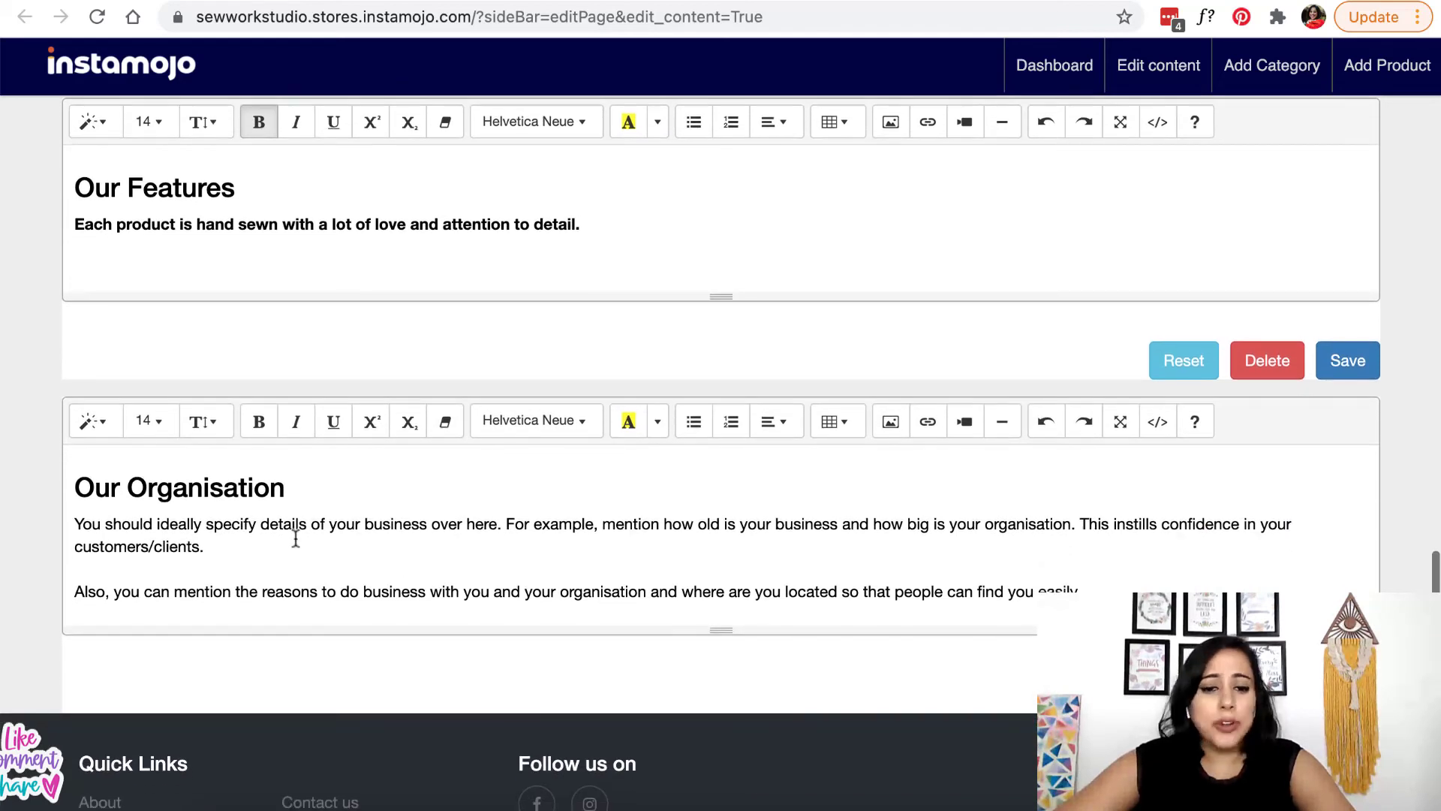
pyautogui.moveTo(74, 488); pyautogui.dragTo(285, 493)
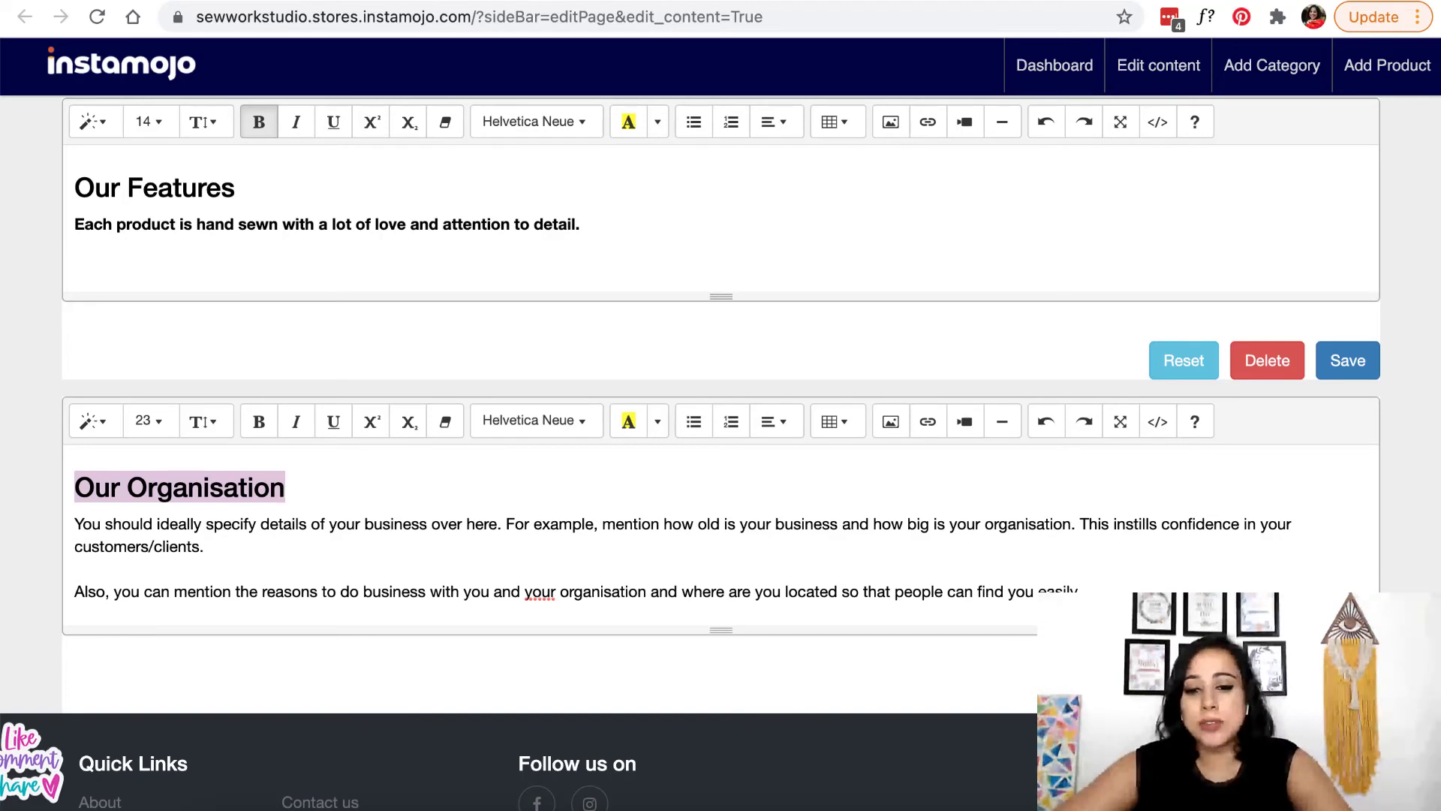
pyautogui.click(1268, 693)
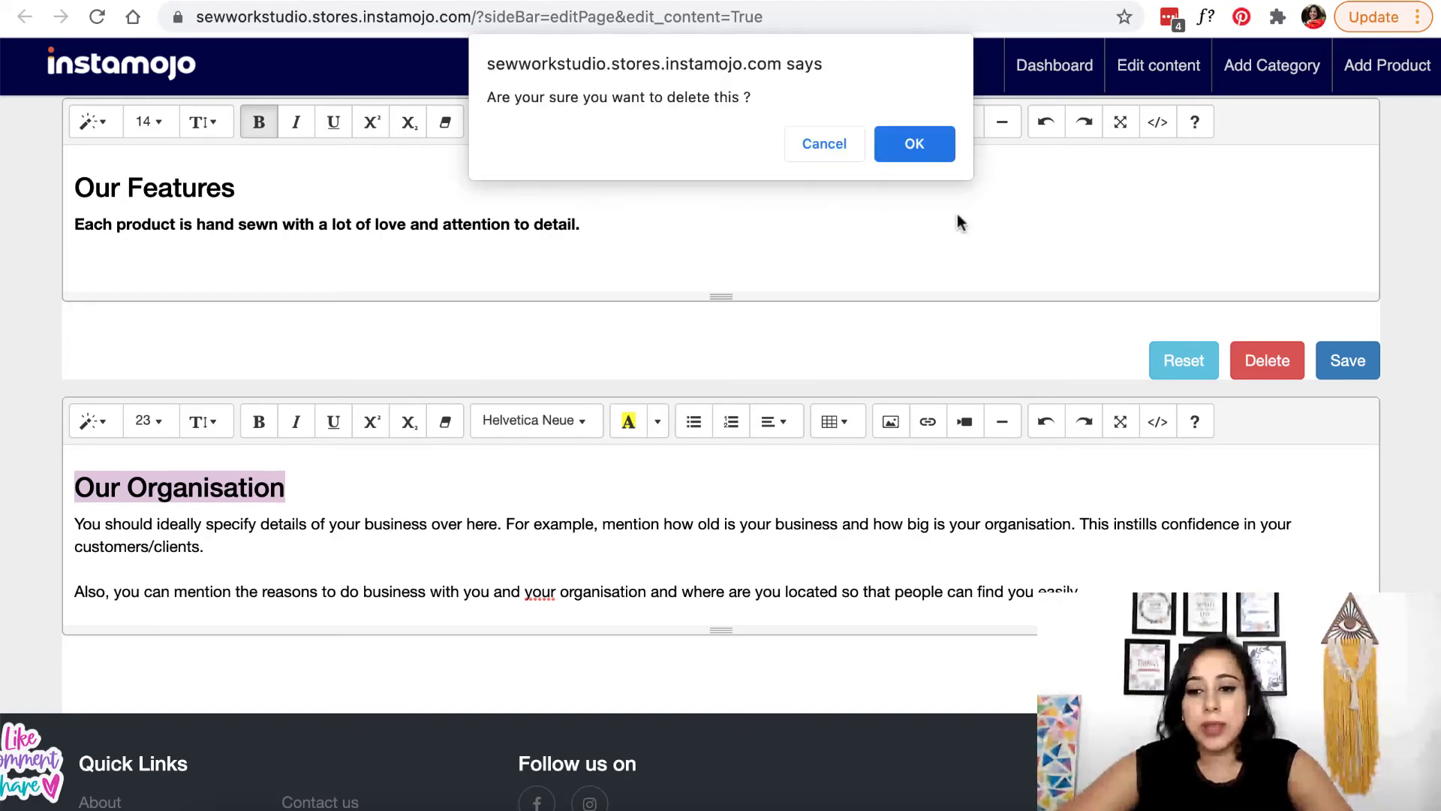
pyautogui.click(914, 147)
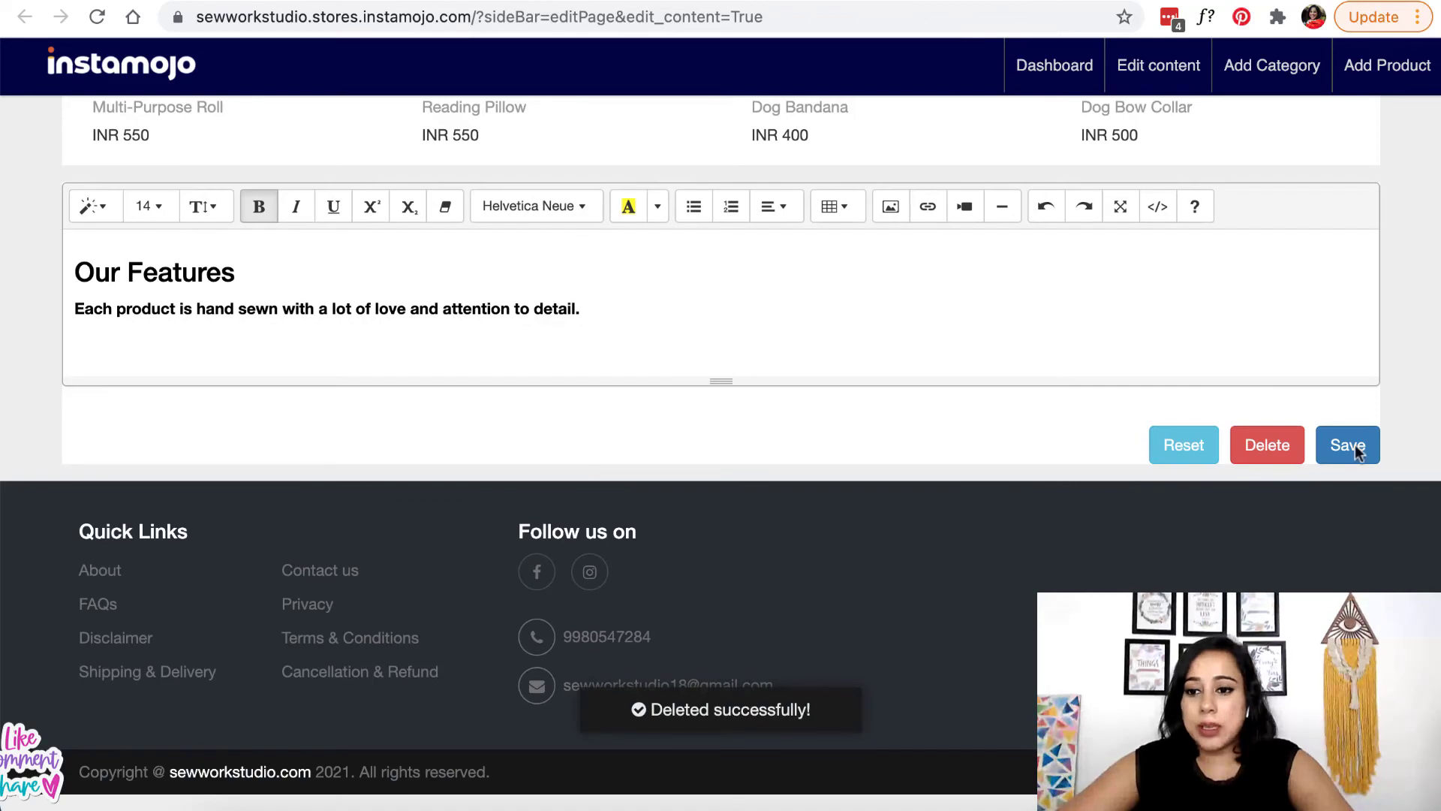
pyautogui.scroll(8, 1103, 408)
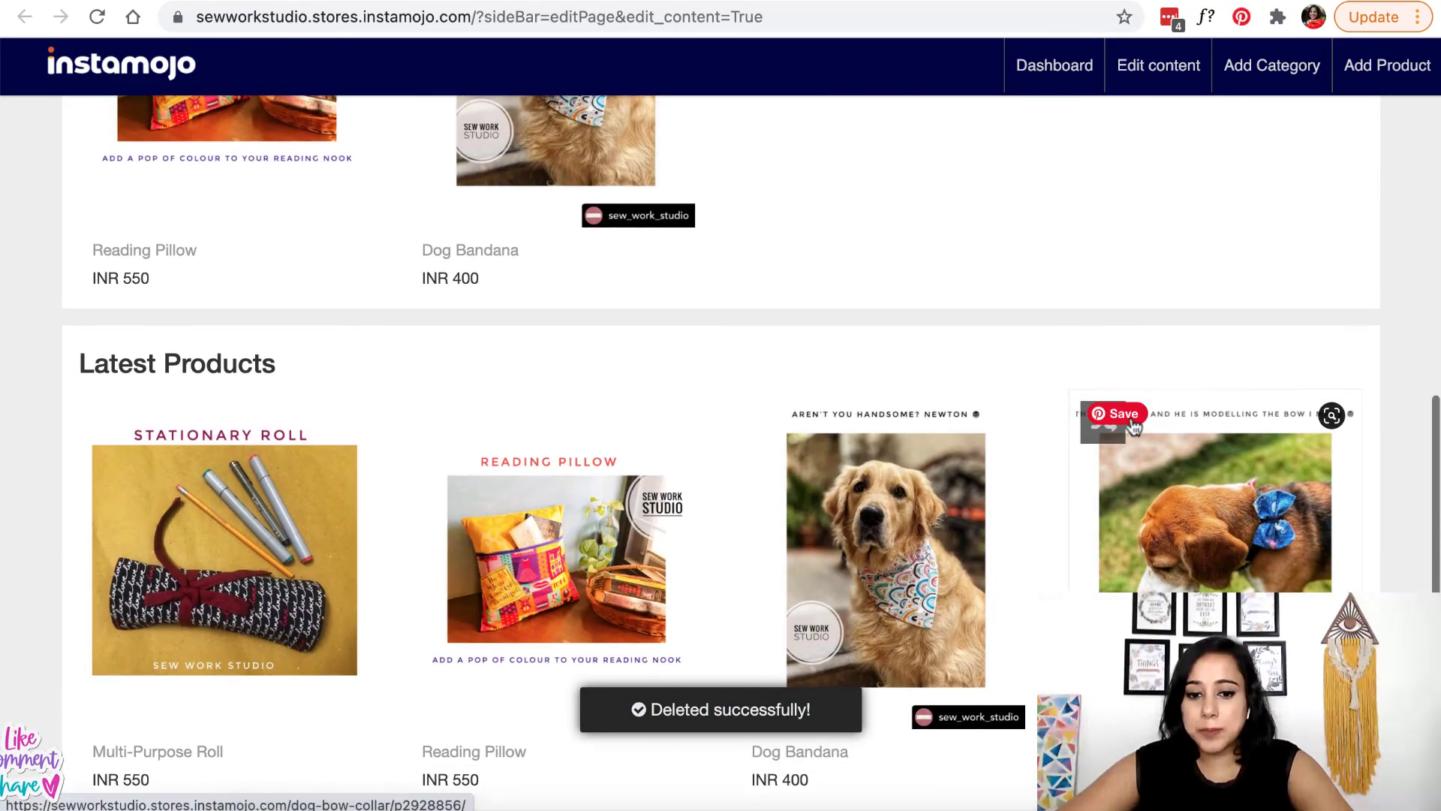
pyautogui.scroll(10, 1132, 423)
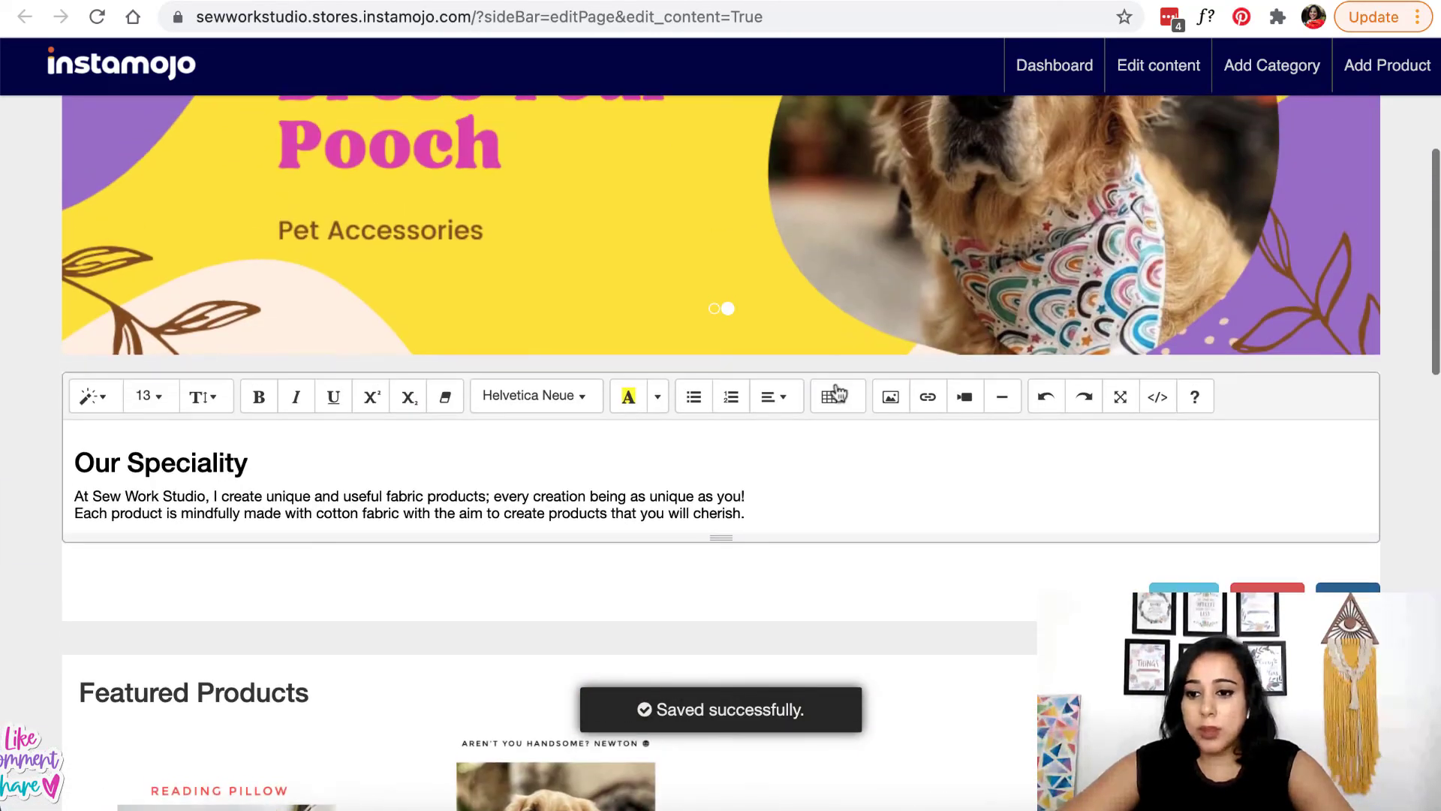
pyautogui.scroll(5, 841, 393)
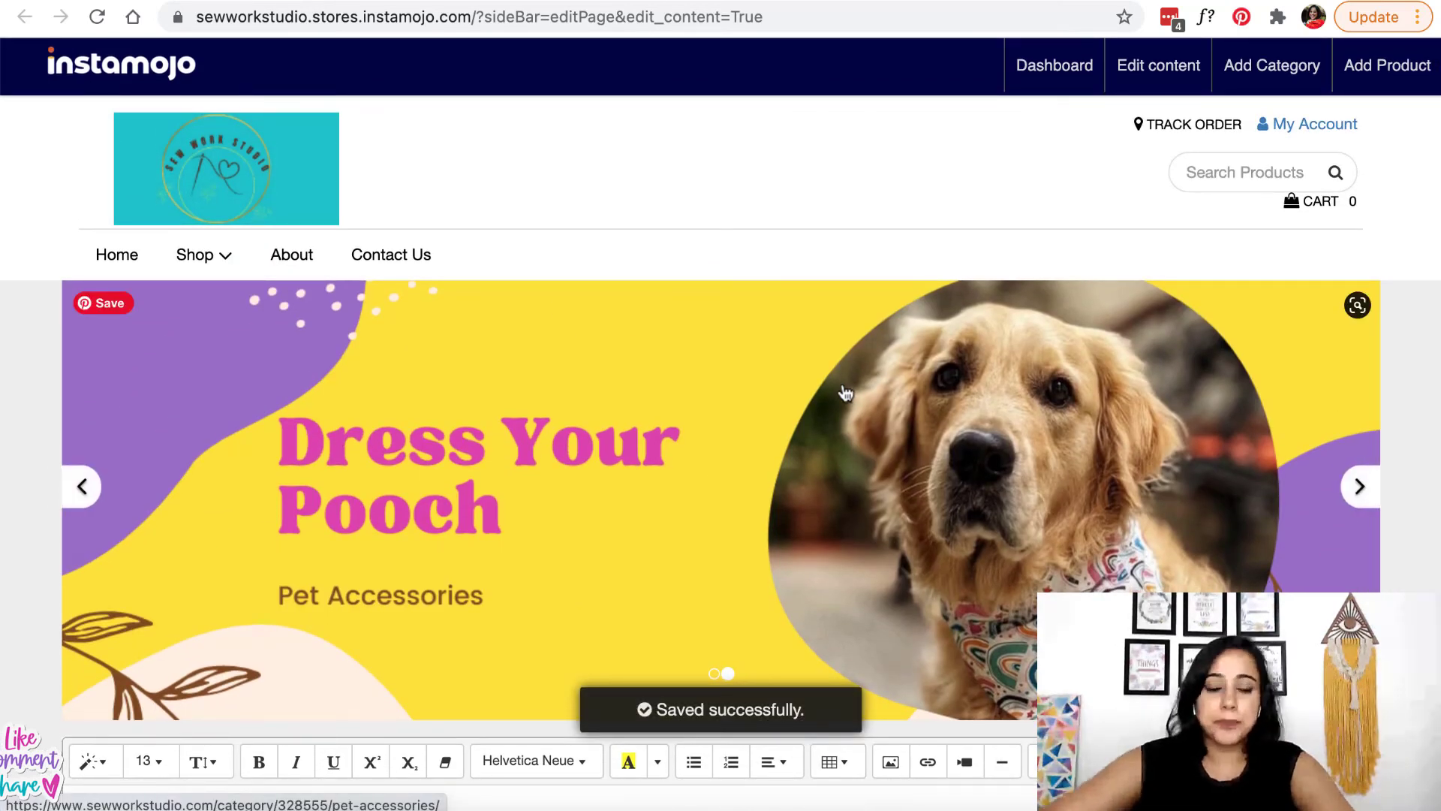
# - Reload the live sewworkstudio.com storefront and check the Our Speciality and Our Features texts on the home page
pyautogui.moveTo(364, 201)
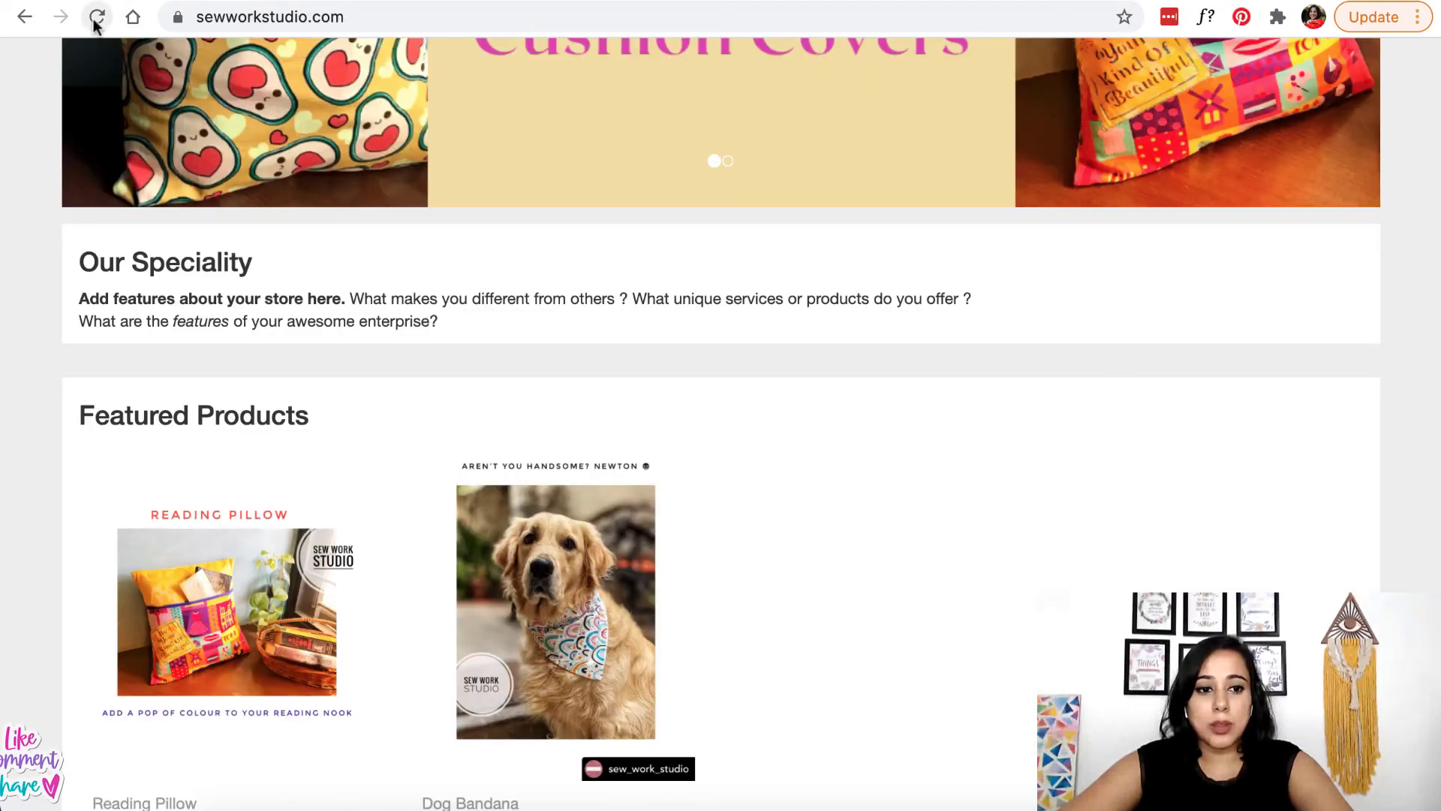
pyautogui.click(95, 21)
pyautogui.moveTo(602, 478)
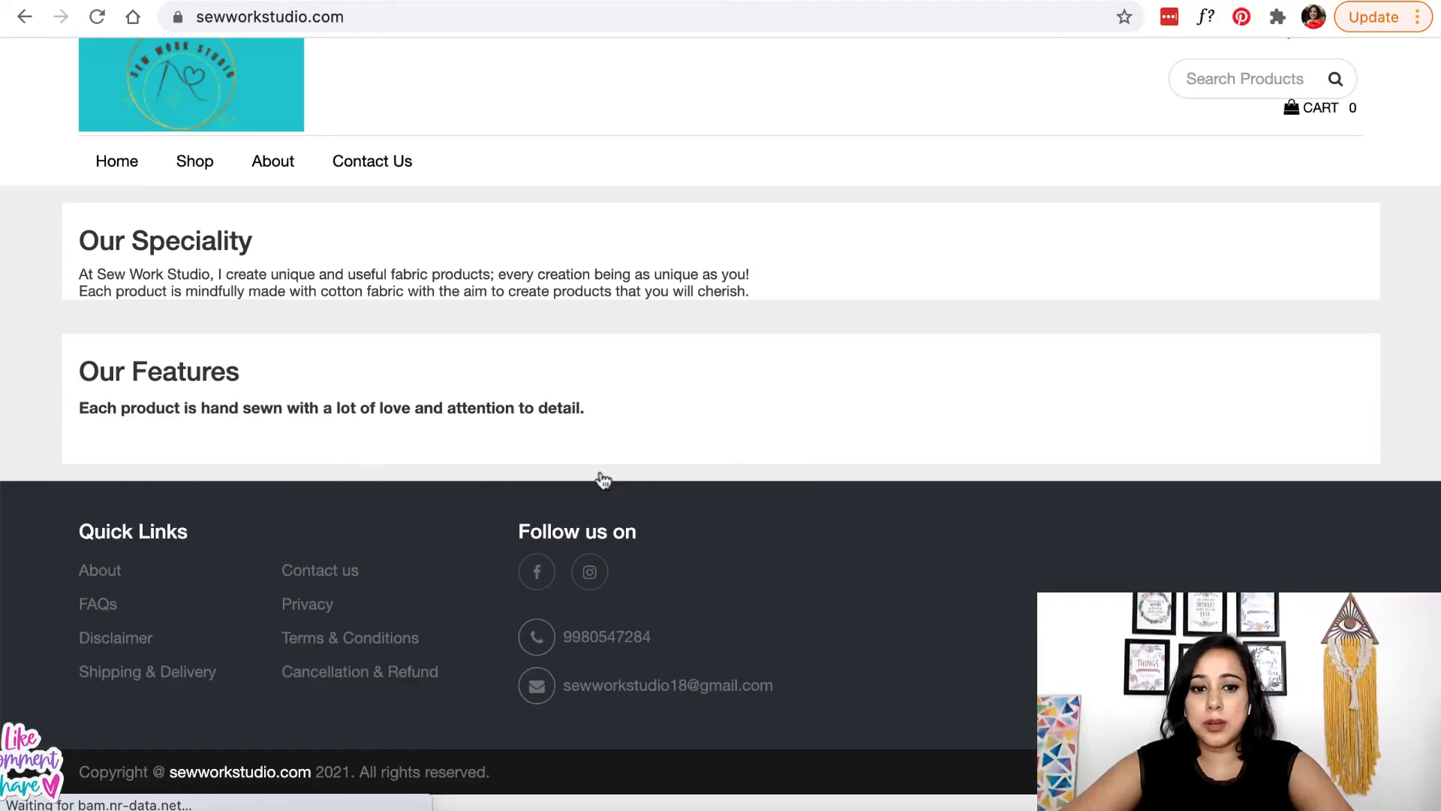
pyautogui.scroll(-7, 602, 479)
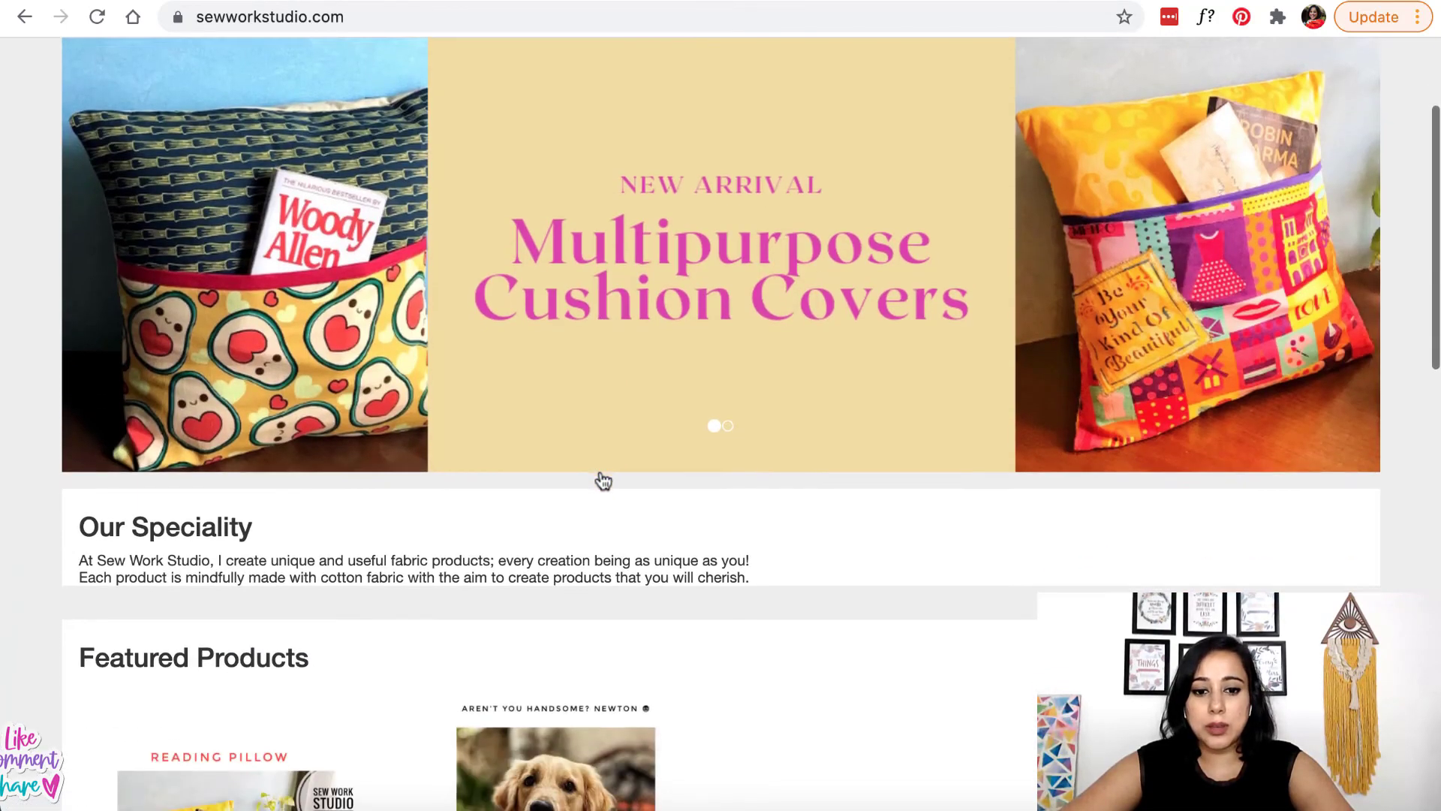
pyautogui.scroll(-12, 602, 479)
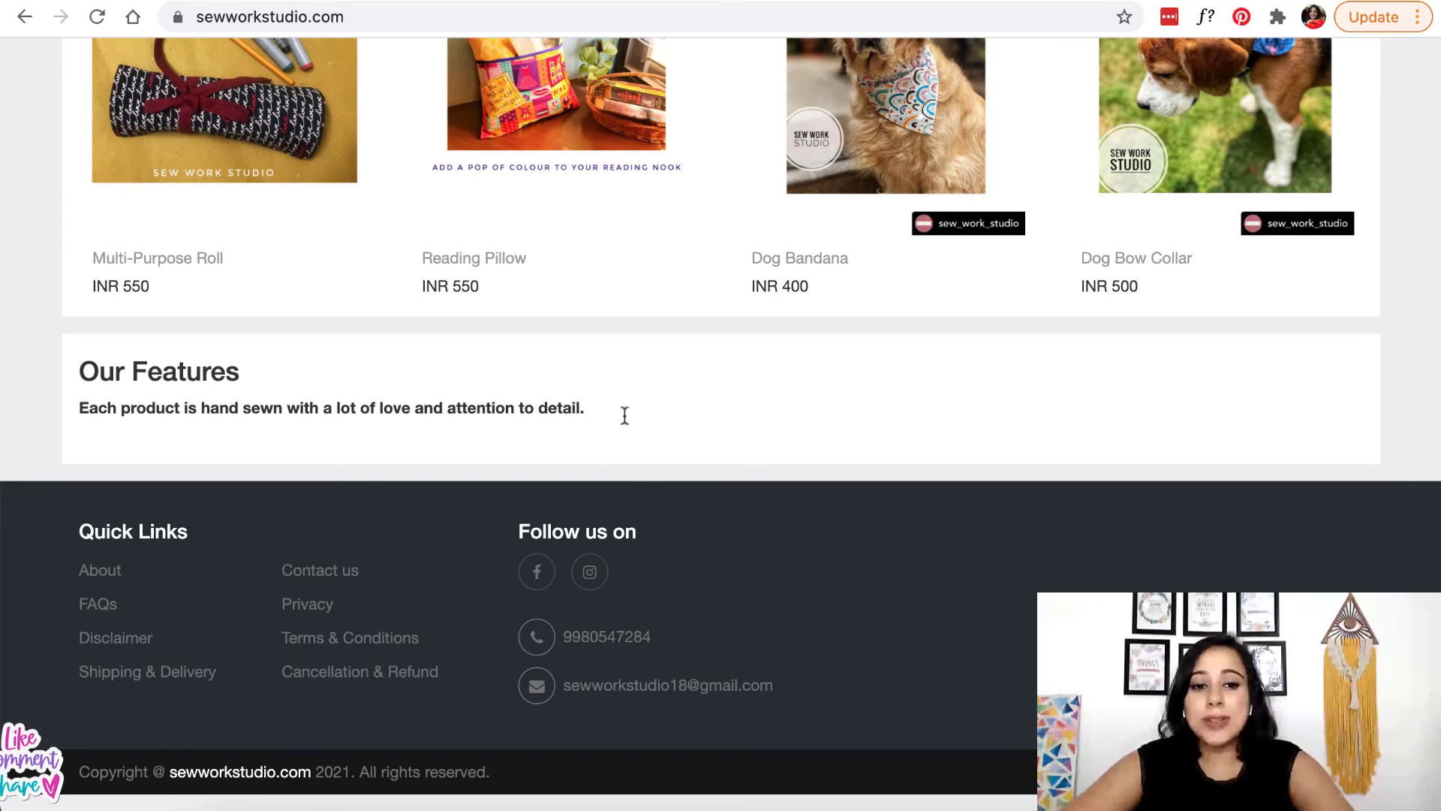
pyautogui.tripleClick(461, 414)
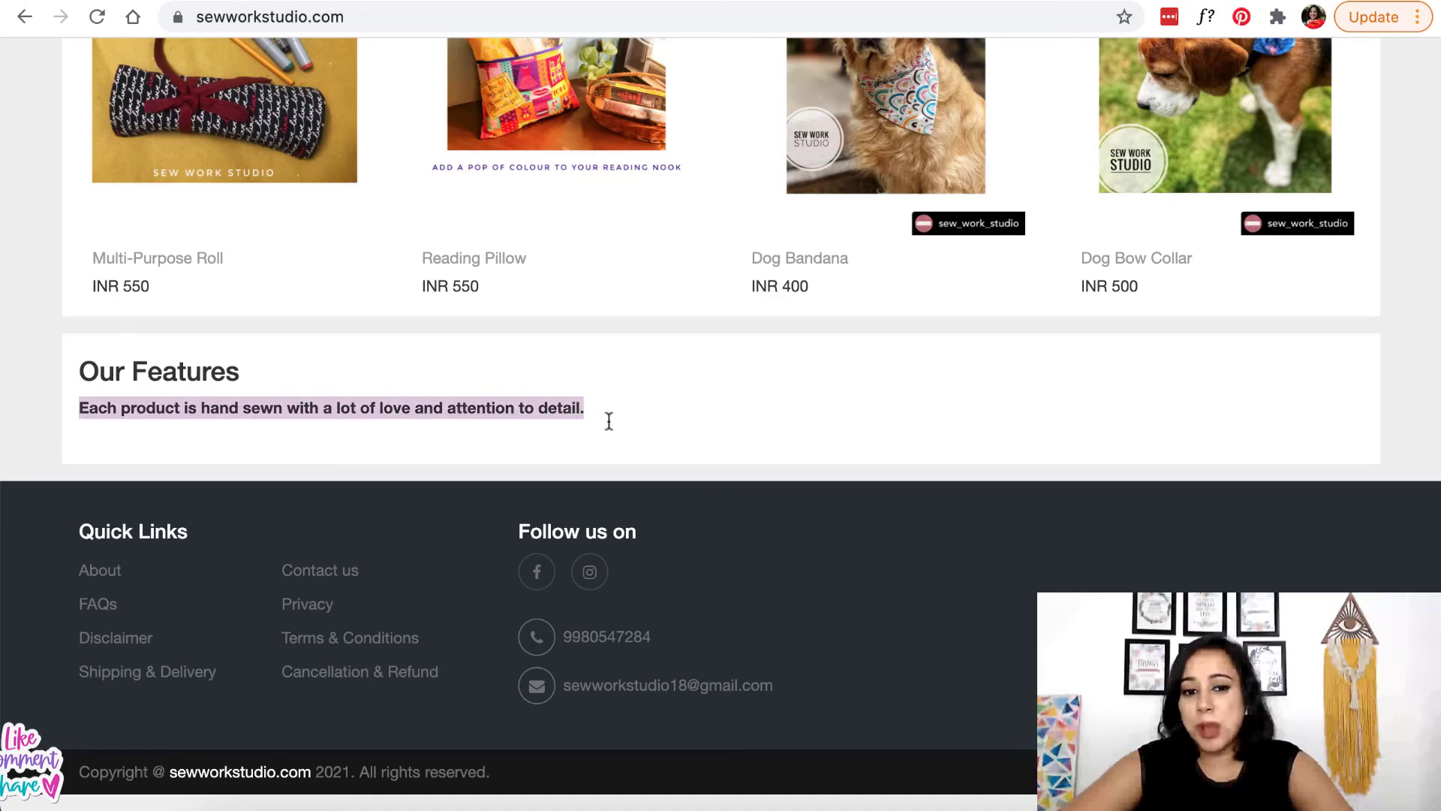
pyautogui.click(597, 415)
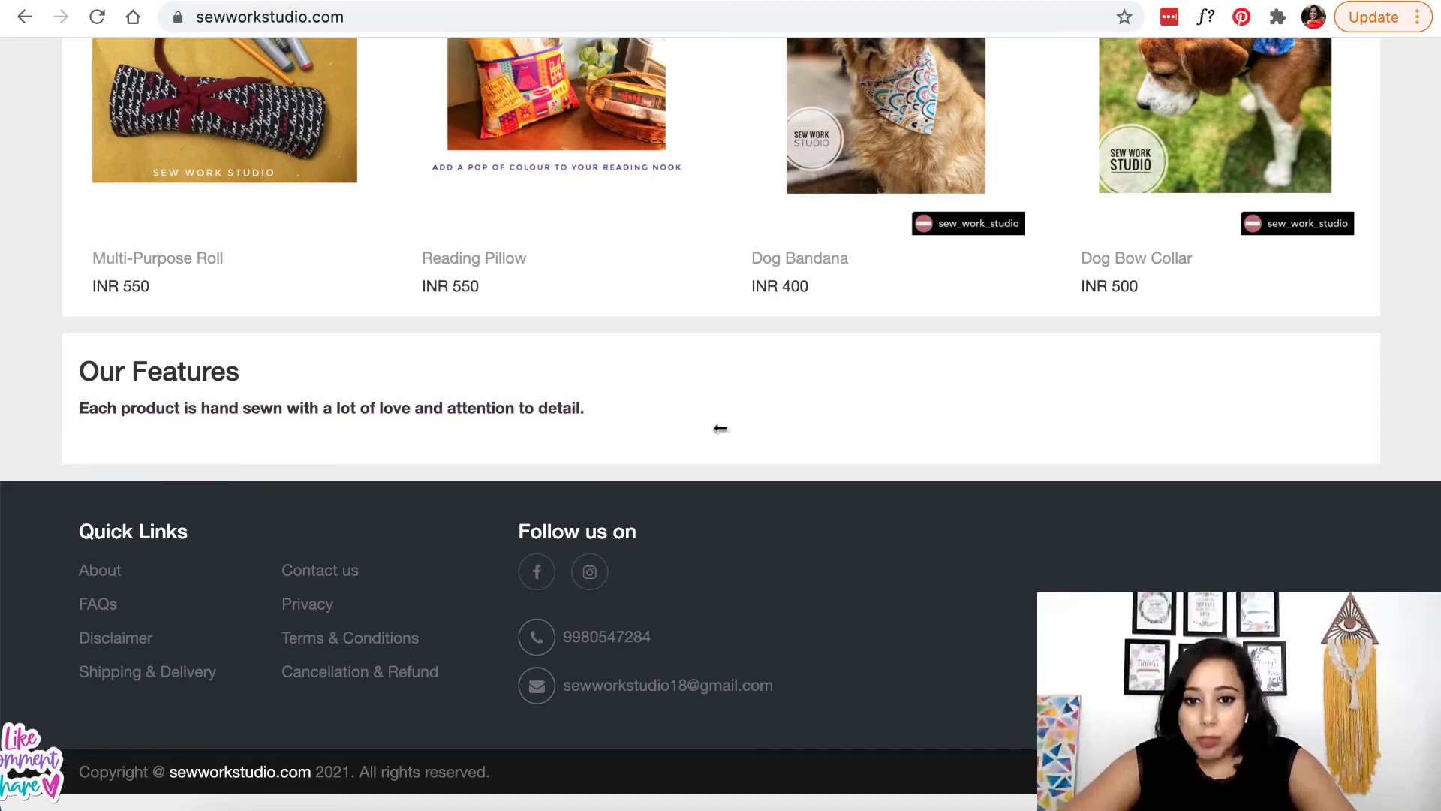
pyautogui.scroll(20, 722, 440)
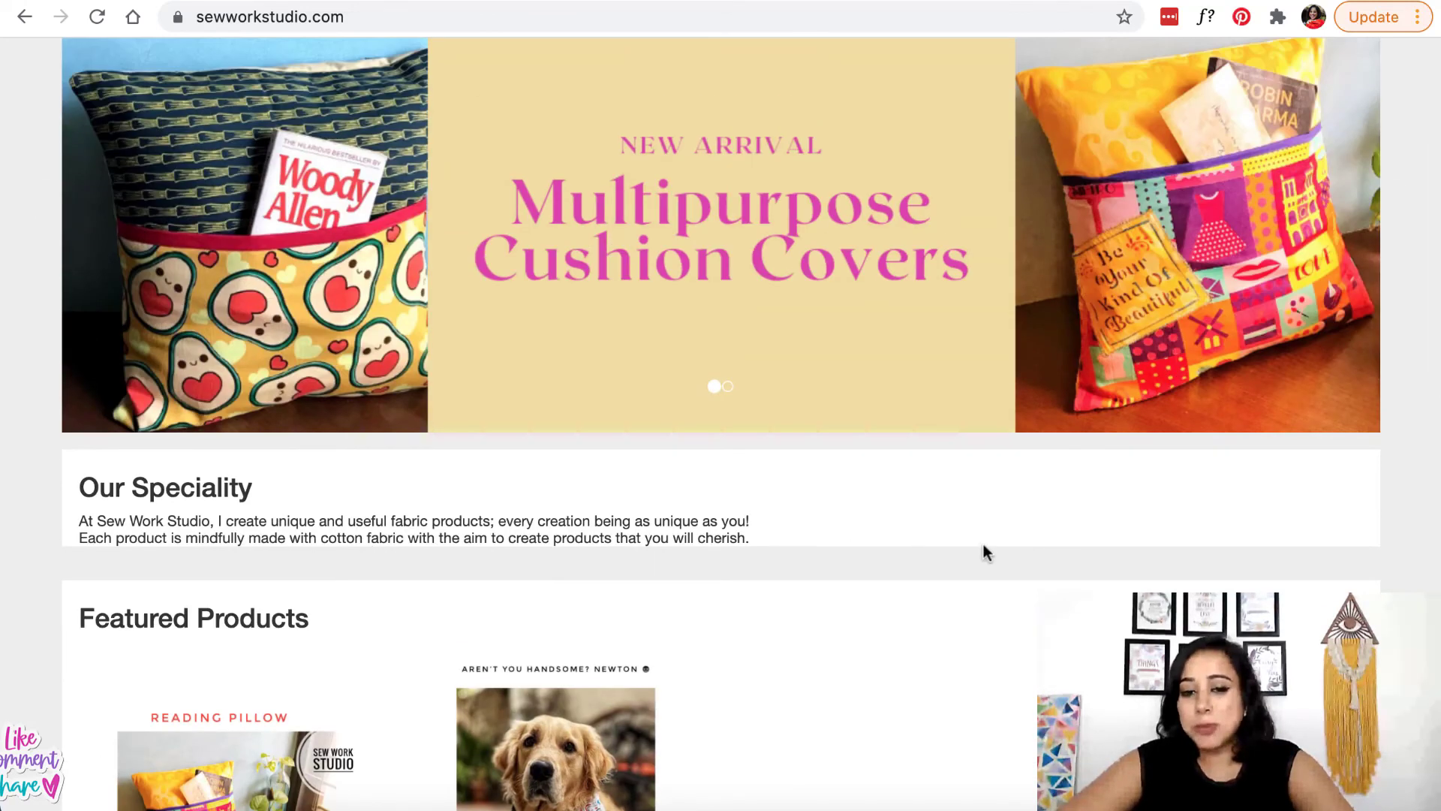
pyautogui.scroll(3, 955, 540)
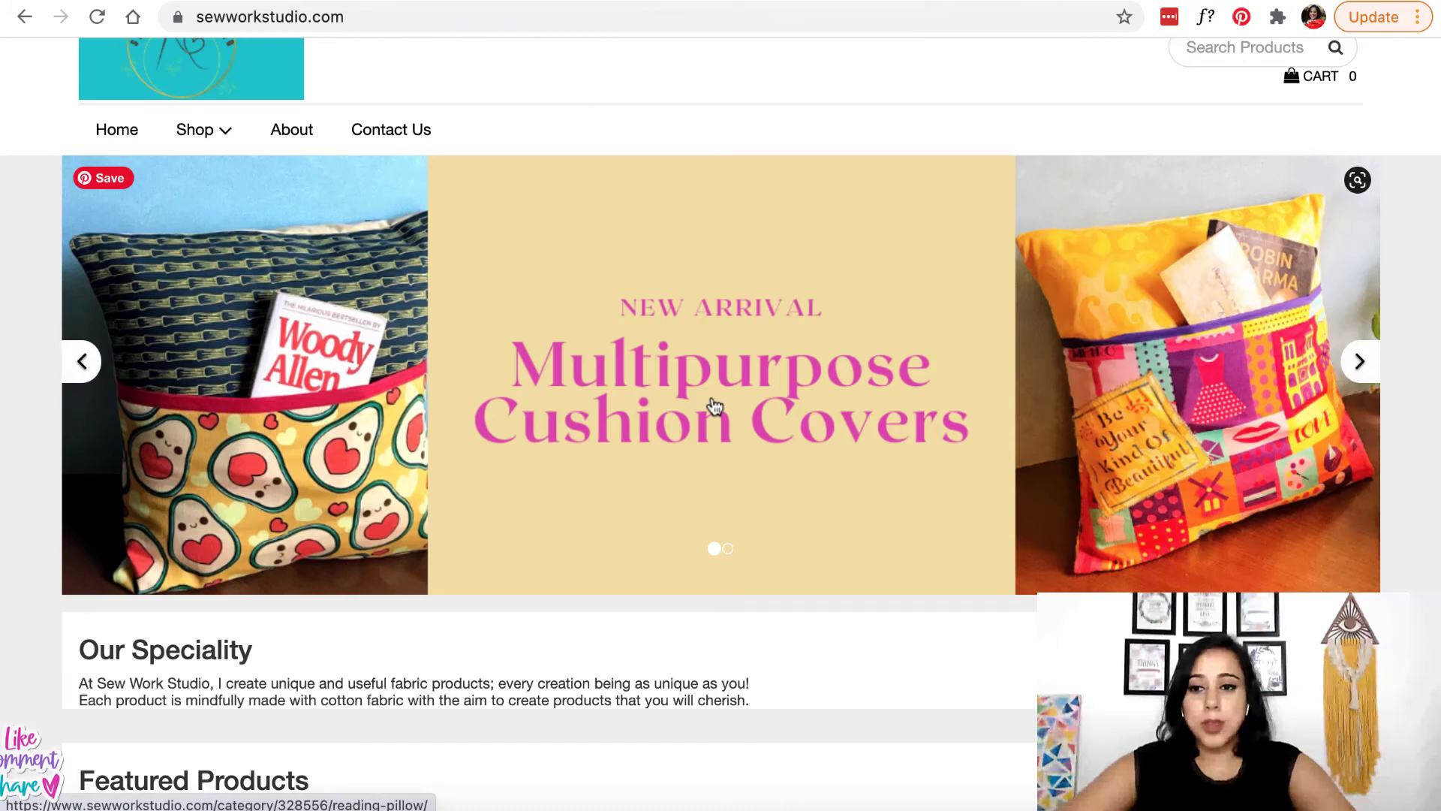
pyautogui.scroll(-1, 715, 406)
pyautogui.scroll(-9, 714, 407)
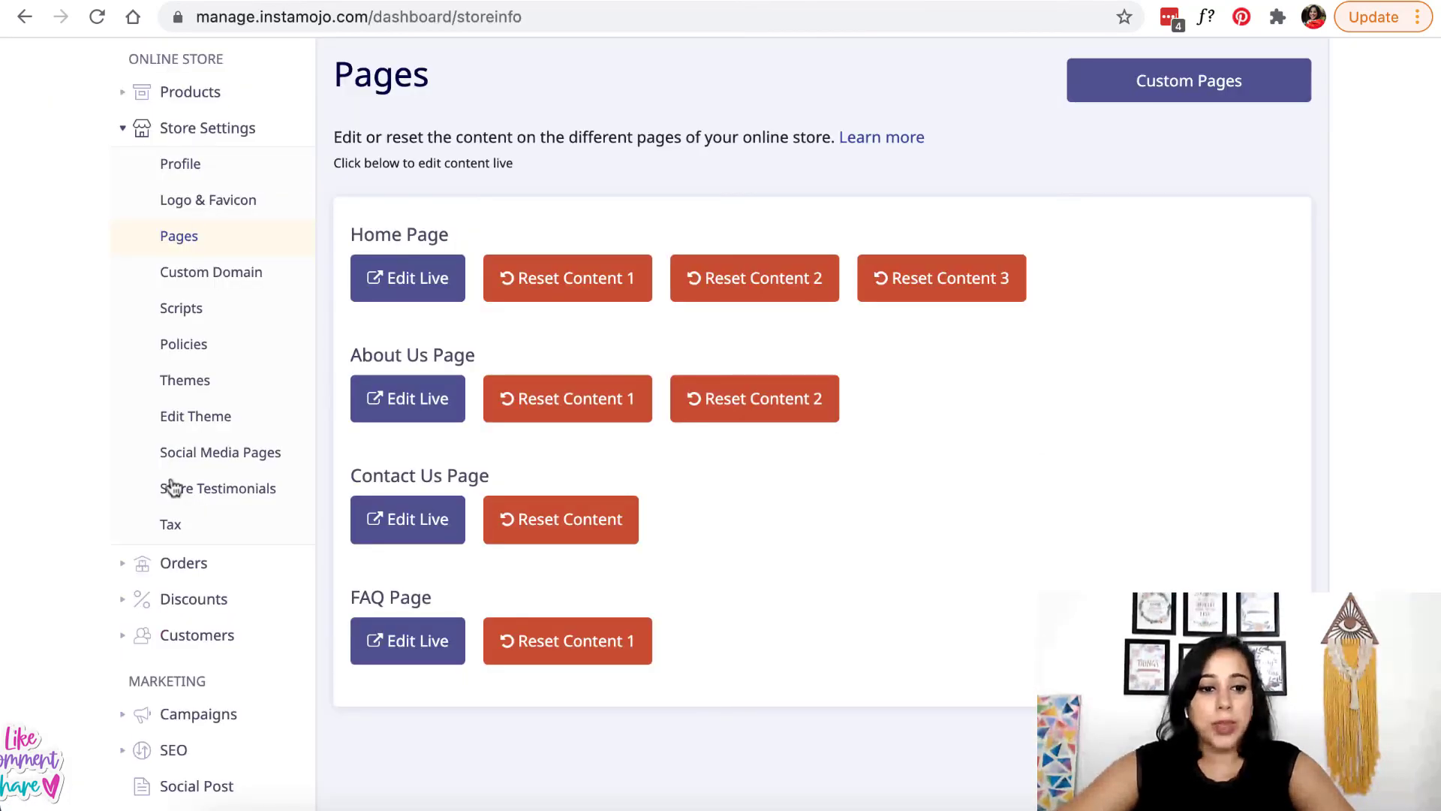
# - Open the store policies and read through the Privacy Policy text, including the store address it mentions
pyautogui.click(175, 349)
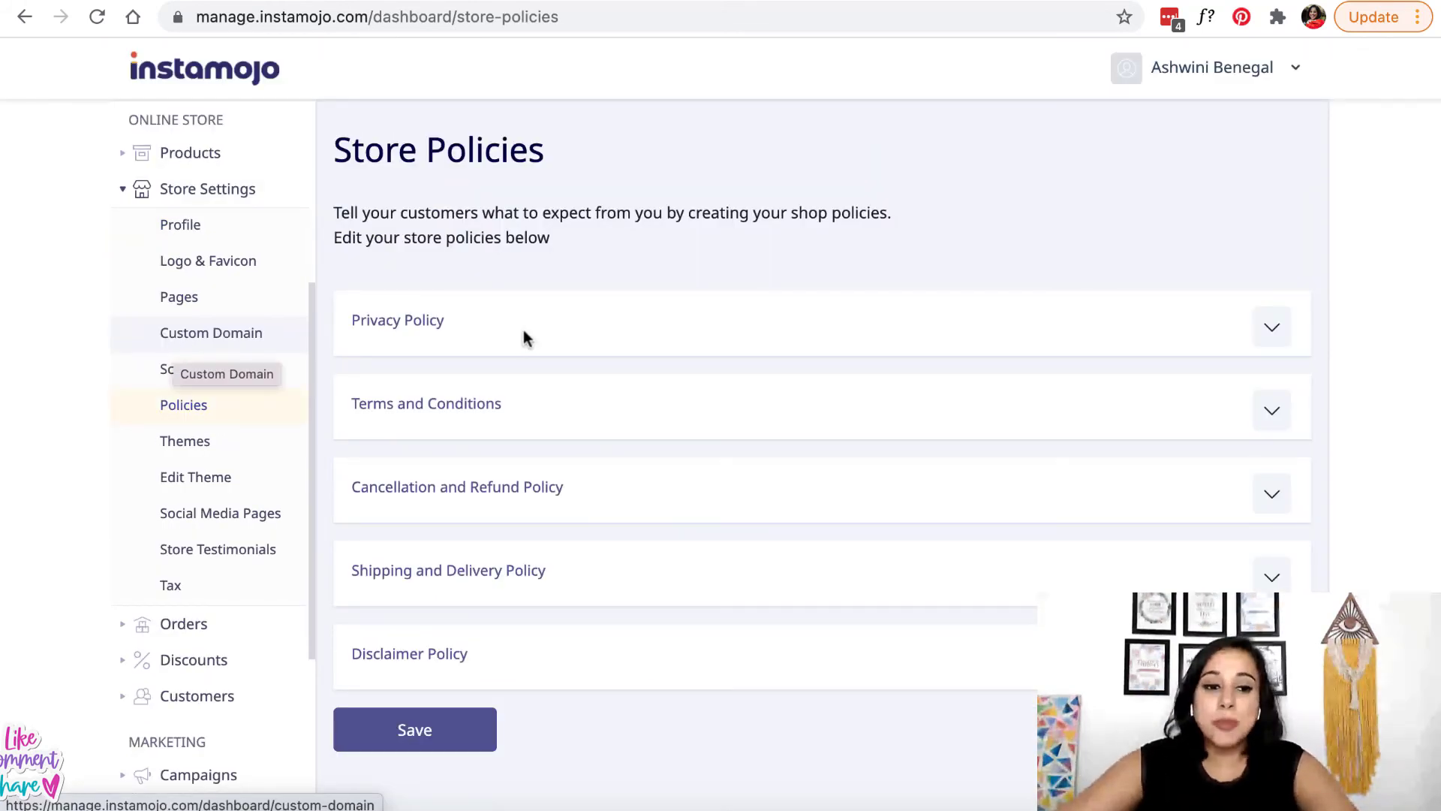
pyautogui.click(1272, 330)
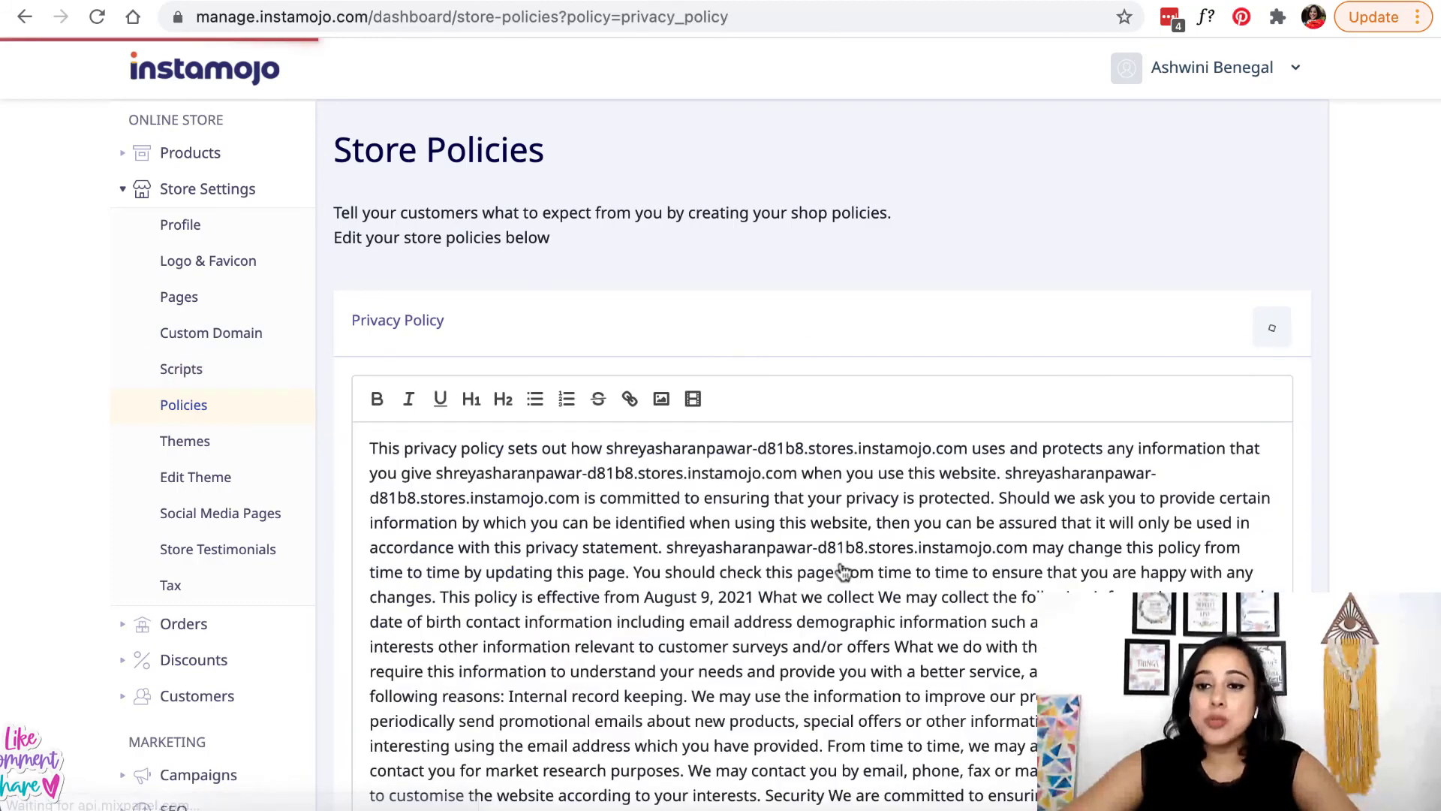
pyautogui.scroll(-1, 614, 435)
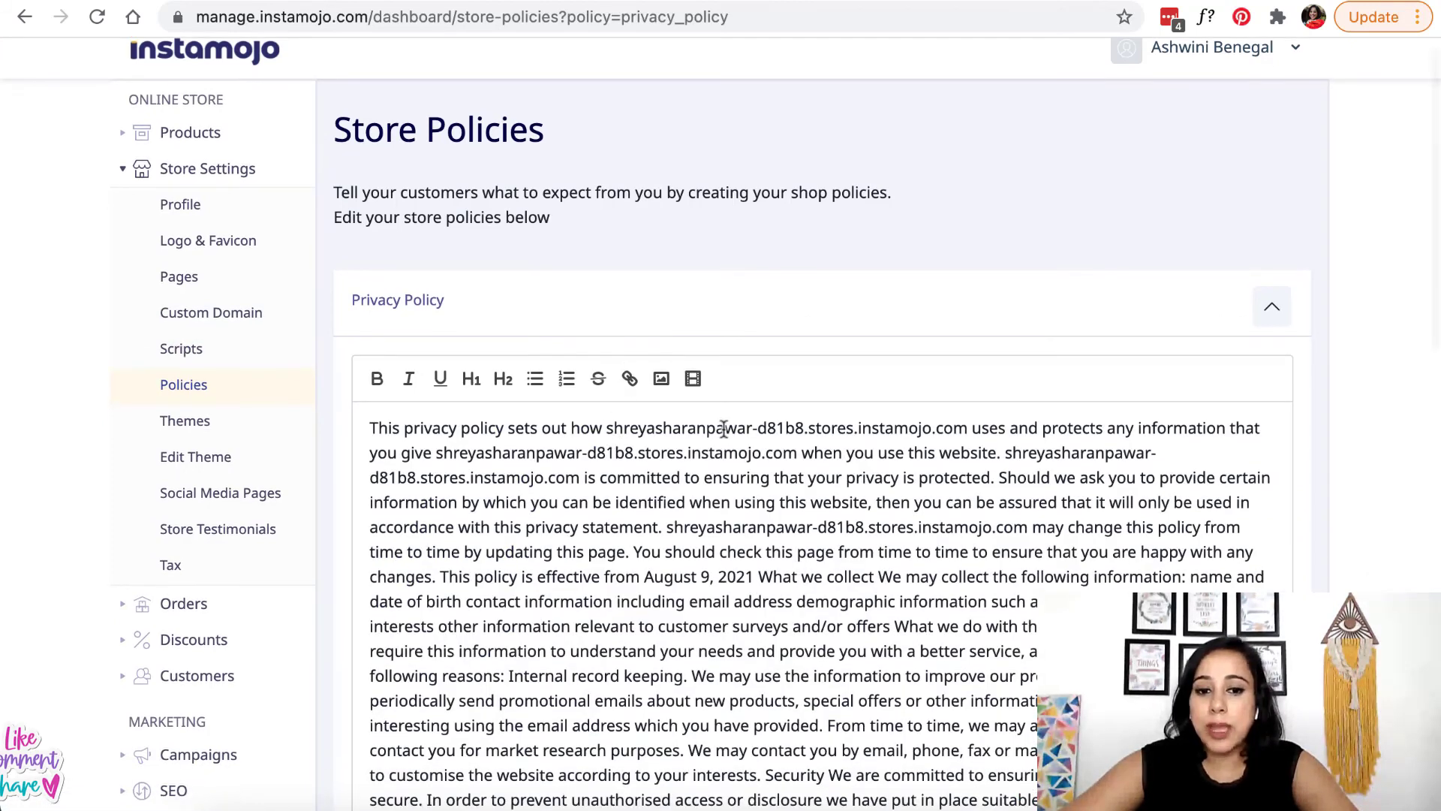
pyautogui.moveTo(606, 433); pyautogui.dragTo(851, 431)
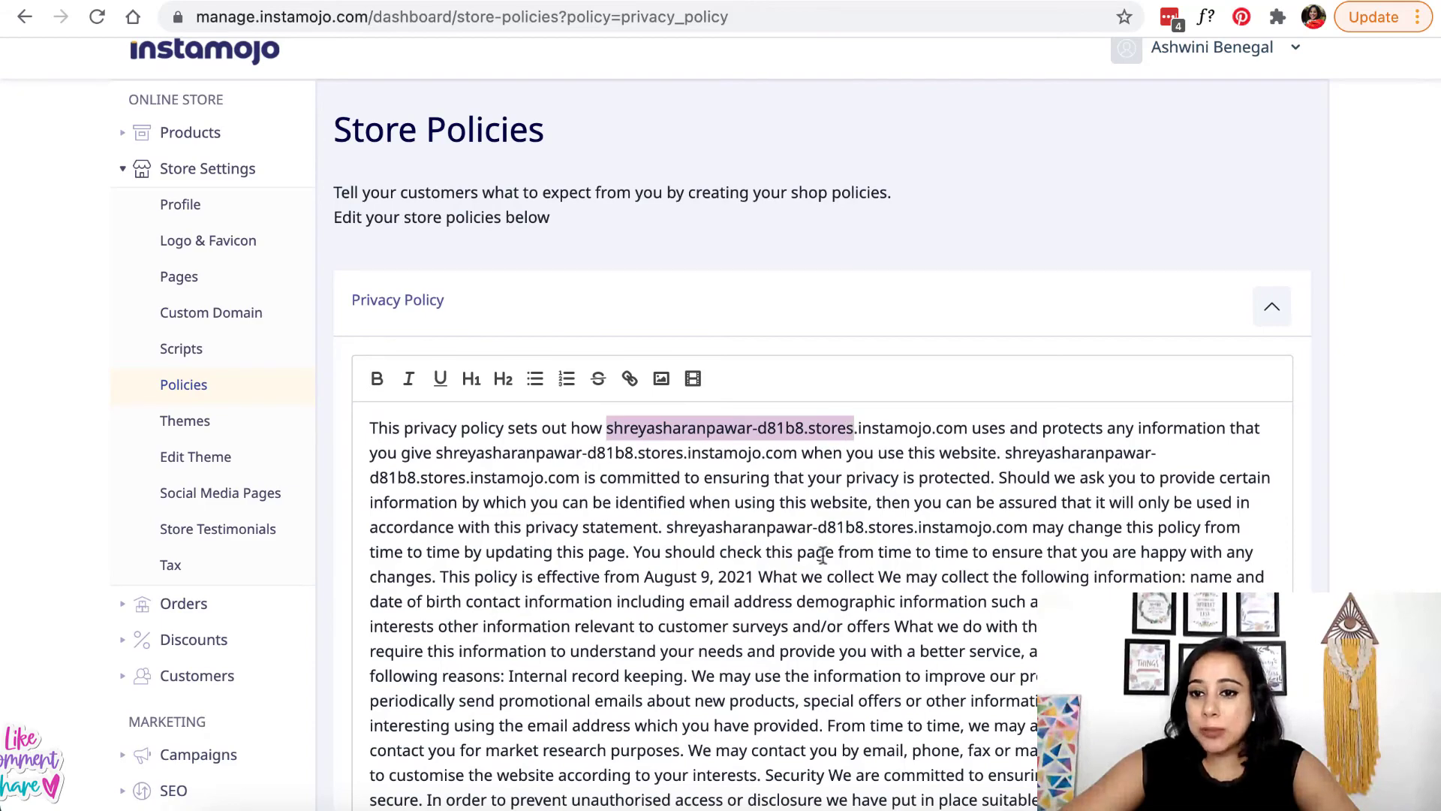
pyautogui.scroll(-10, 823, 554)
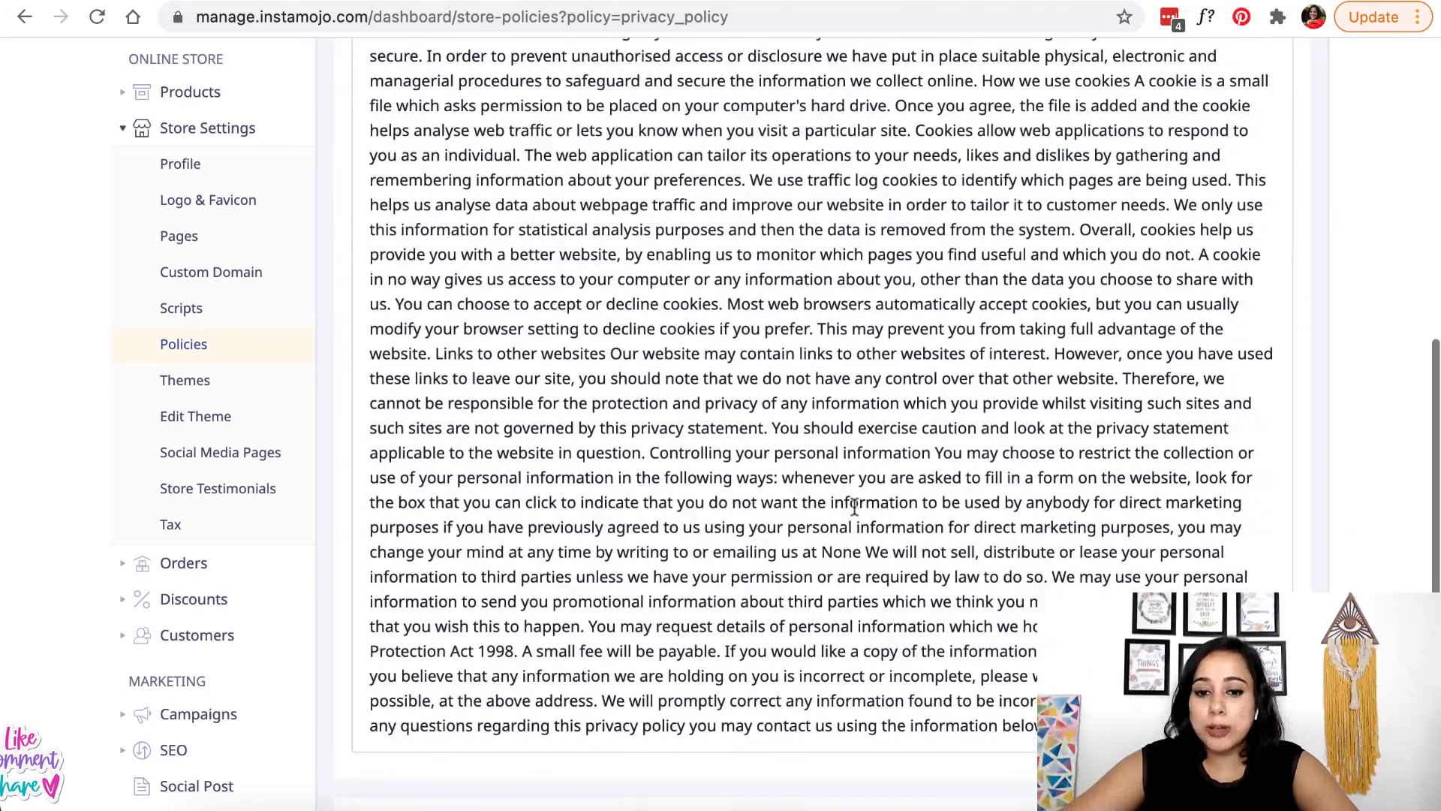
pyautogui.scroll(-1, 603, 448)
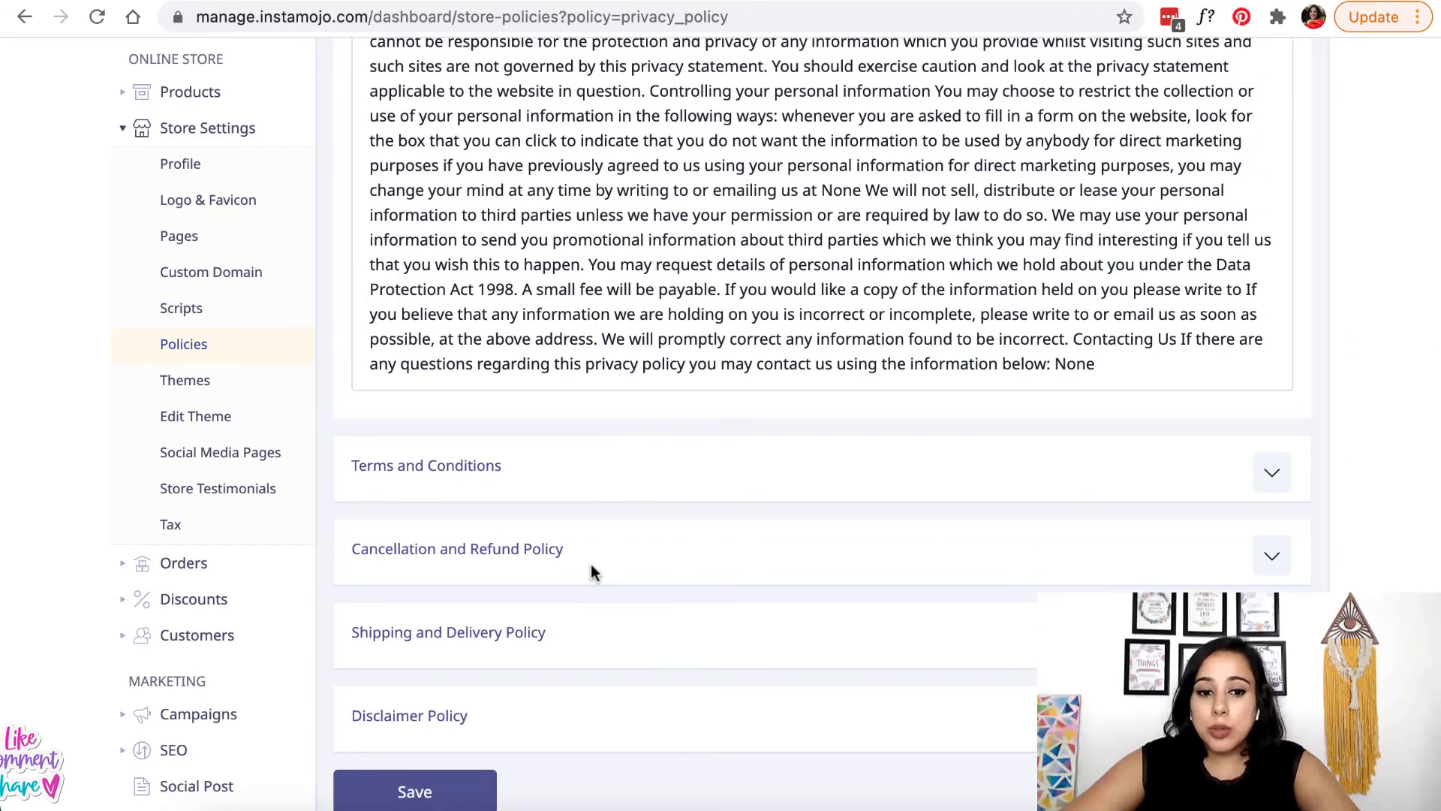
# - Review the Cancellation and Refund Policy and the Shipping and Delivery Policy texts
pyautogui.click(1274, 557)
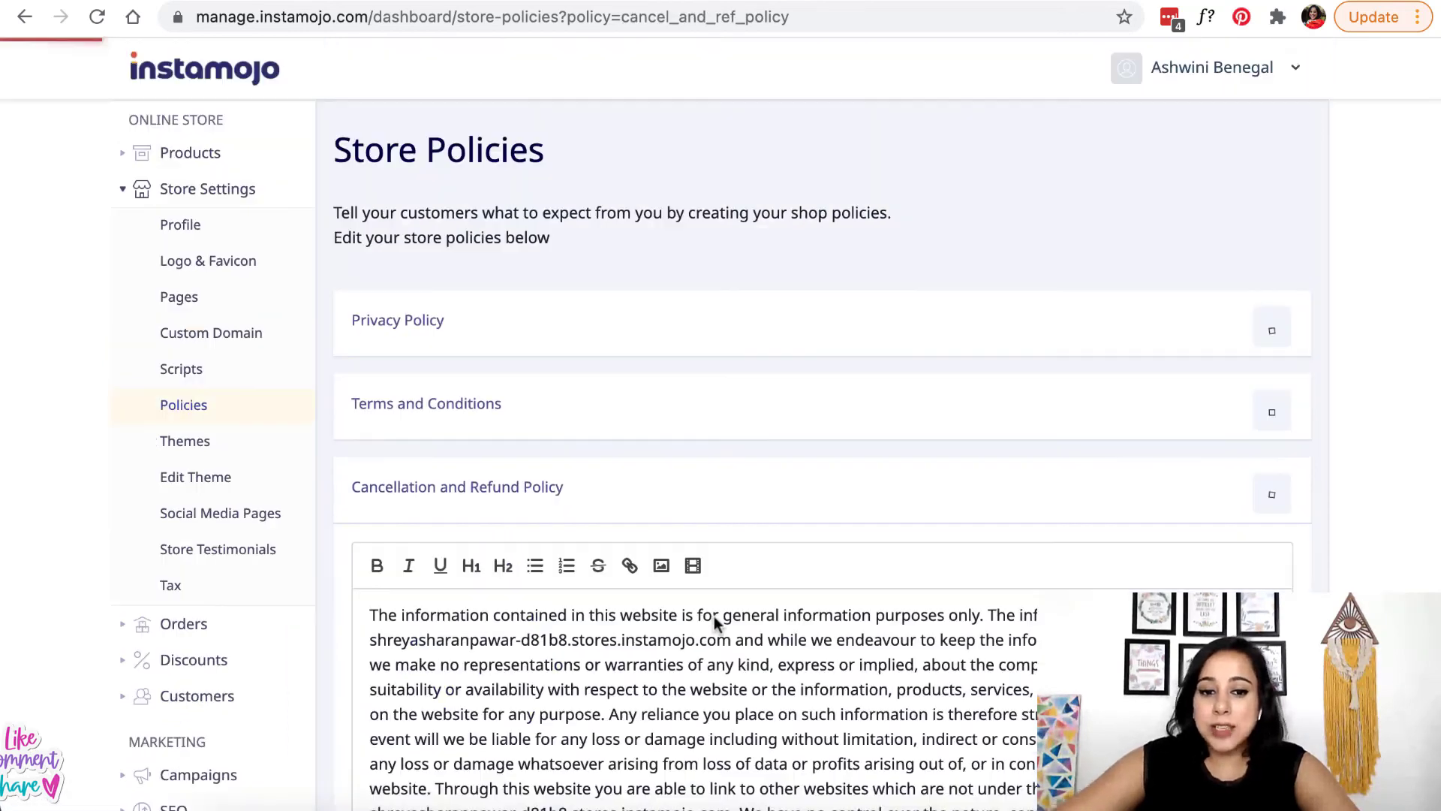
pyautogui.scroll(-1, 738, 601)
pyautogui.scroll(-4, 739, 598)
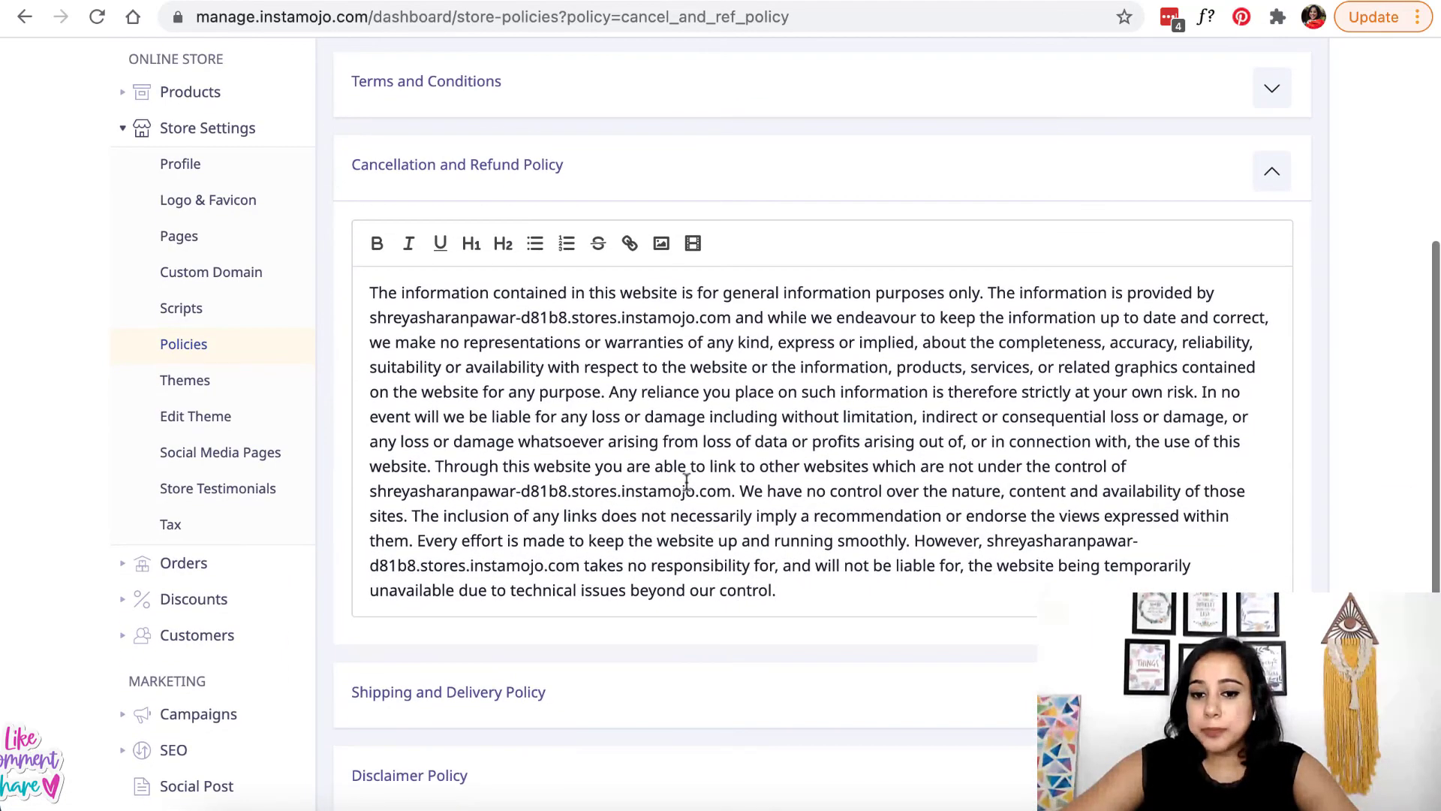
pyautogui.scroll(-2, 631, 543)
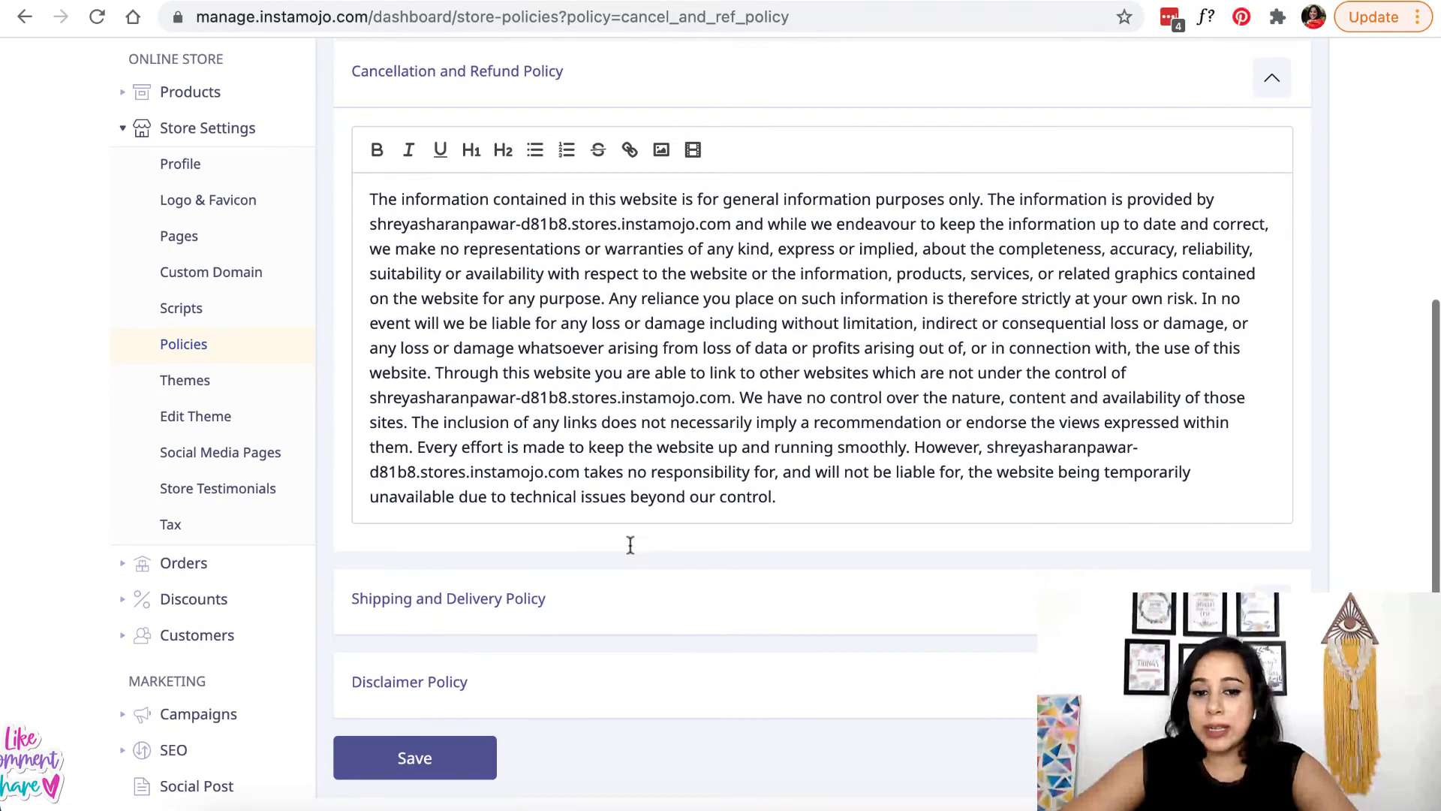
pyautogui.click(1272, 563)
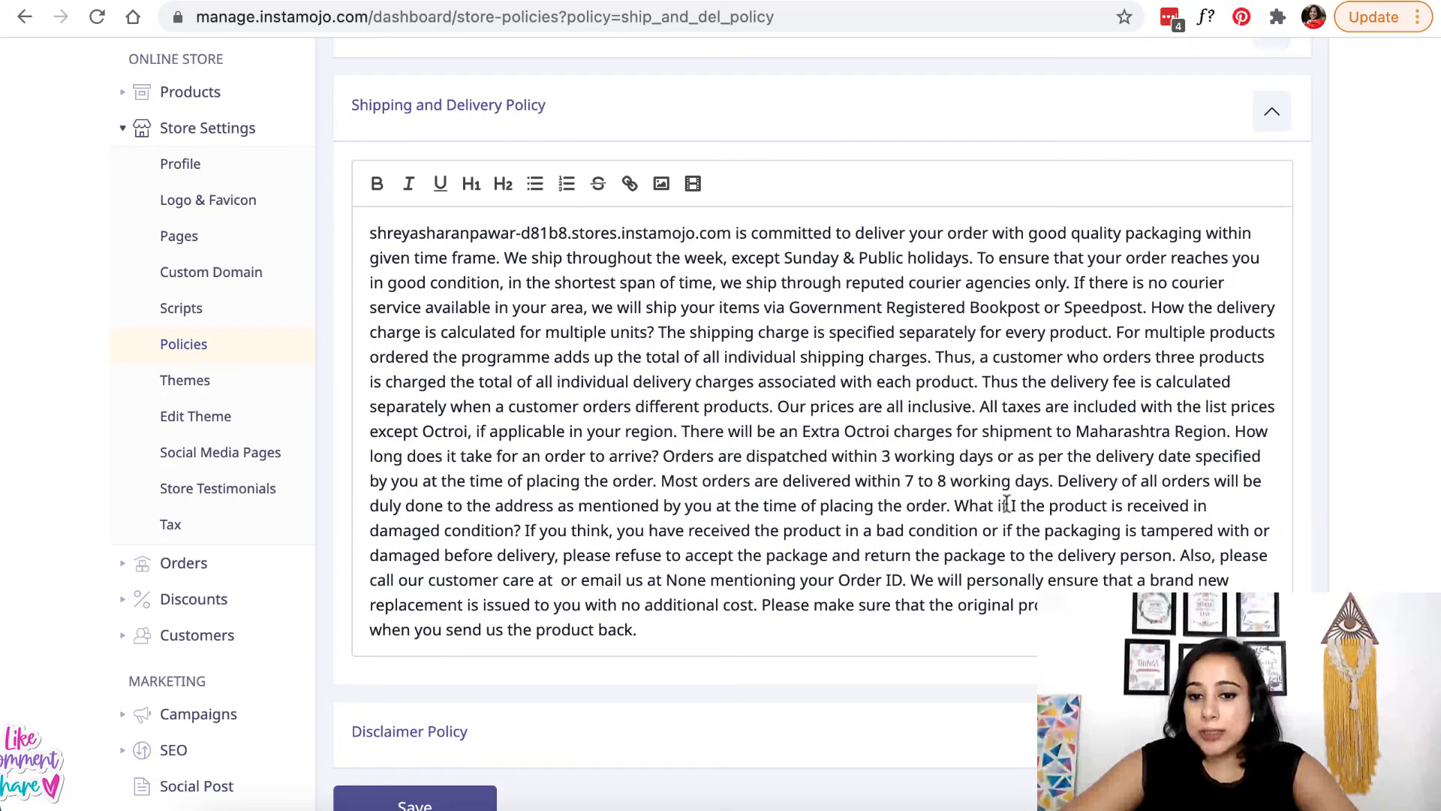
pyautogui.scroll(-2, 943, 502)
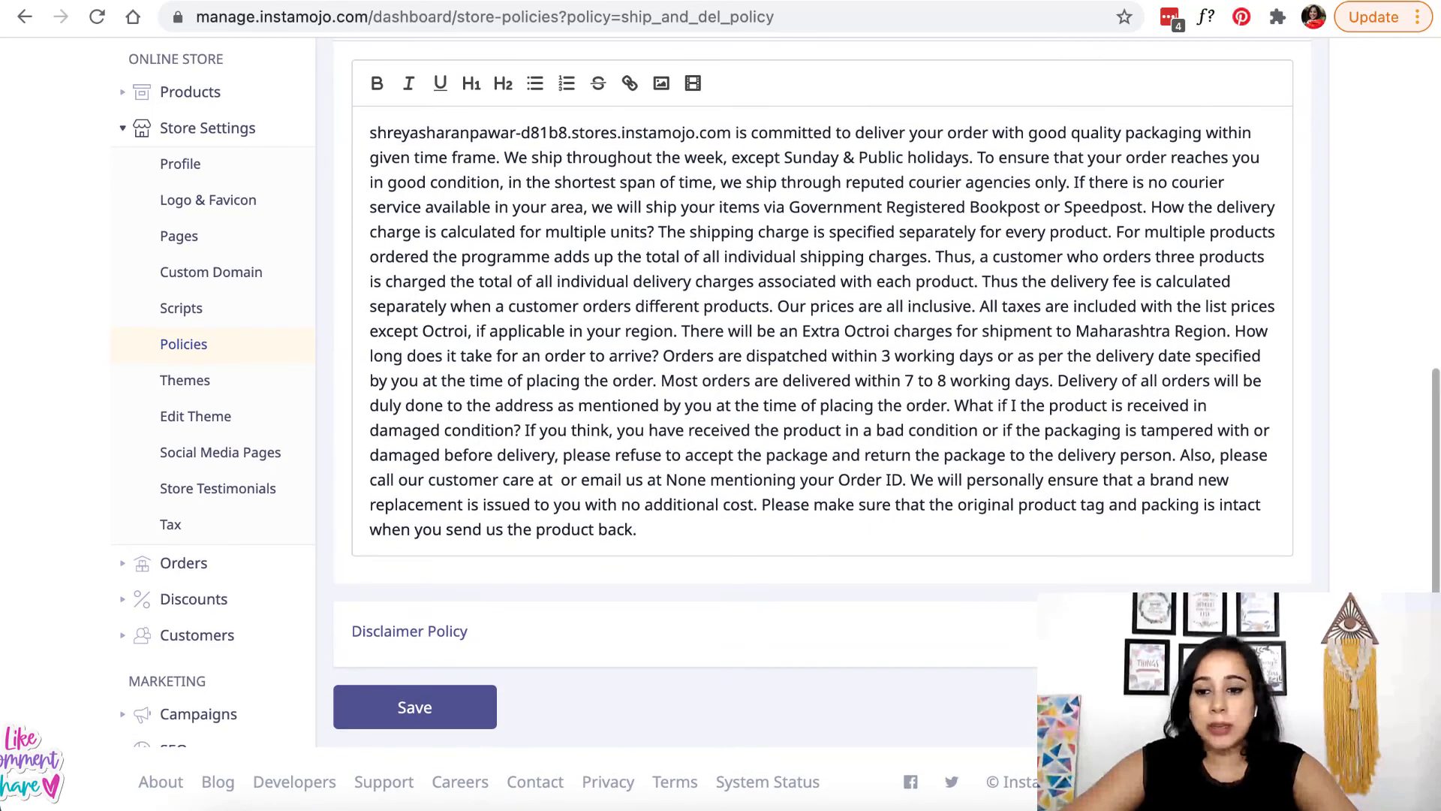
# - Expand the Disclaimer Policy to review its text and save the store policies
pyautogui.click(1272, 630)
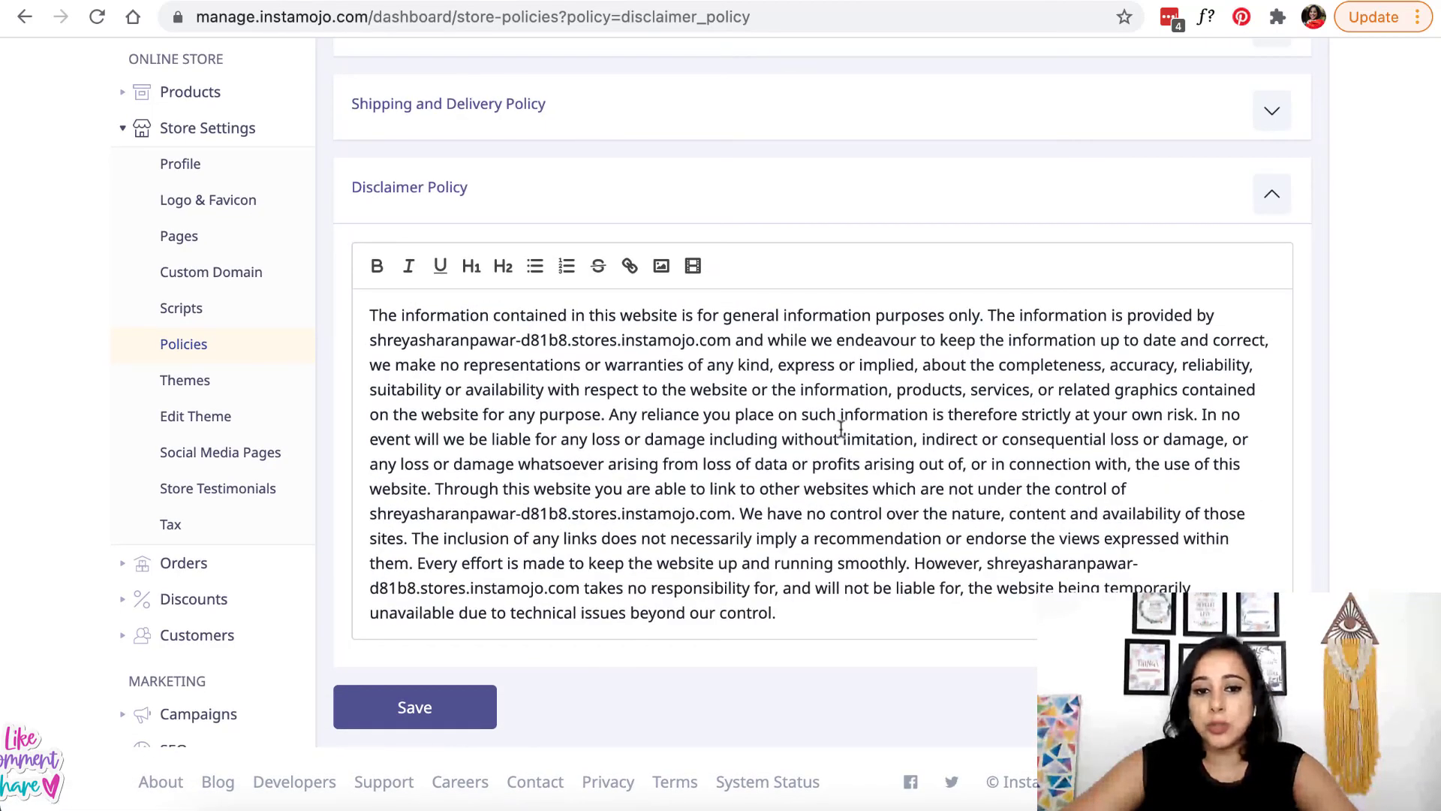
pyautogui.click(420, 709)
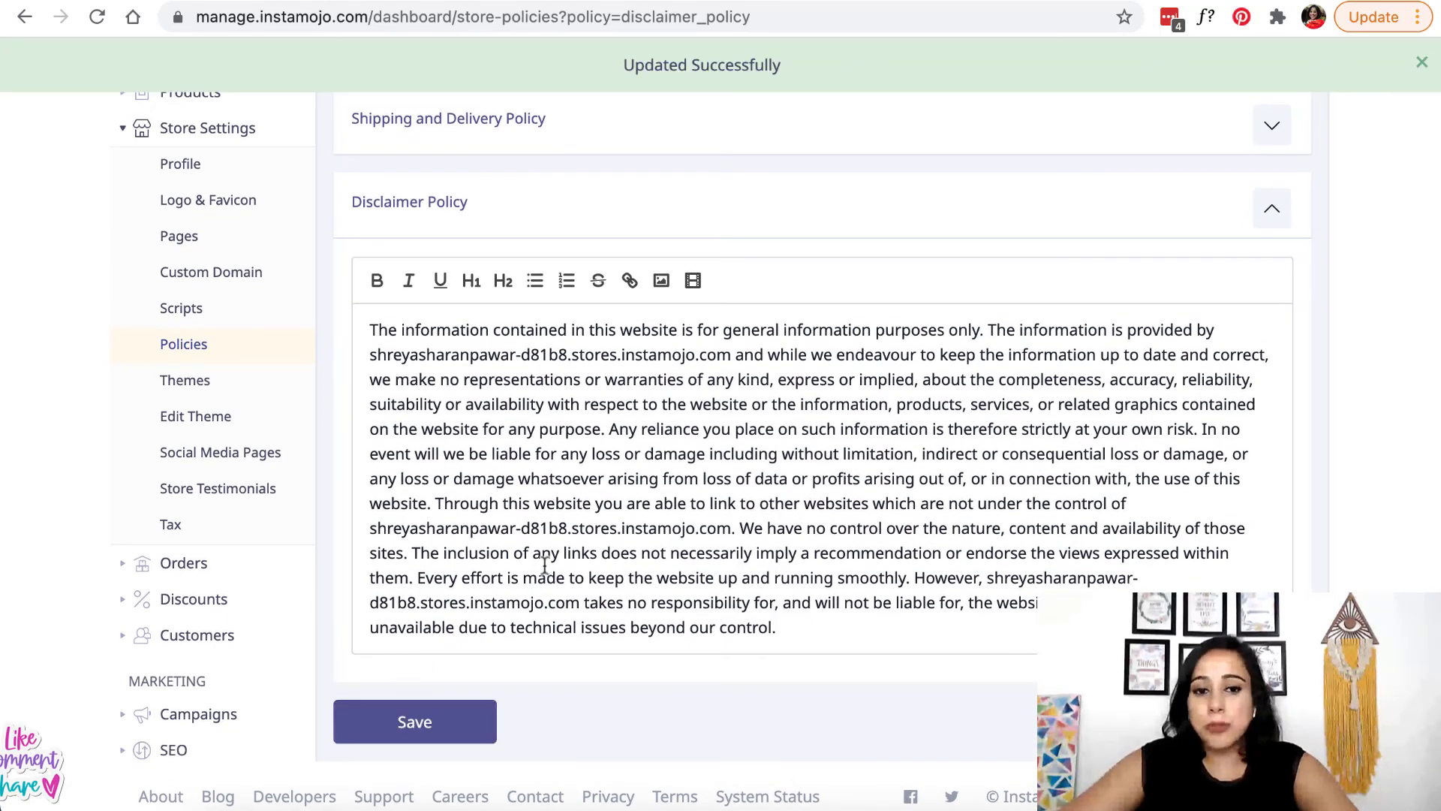
pyautogui.scroll(5, 647, 453)
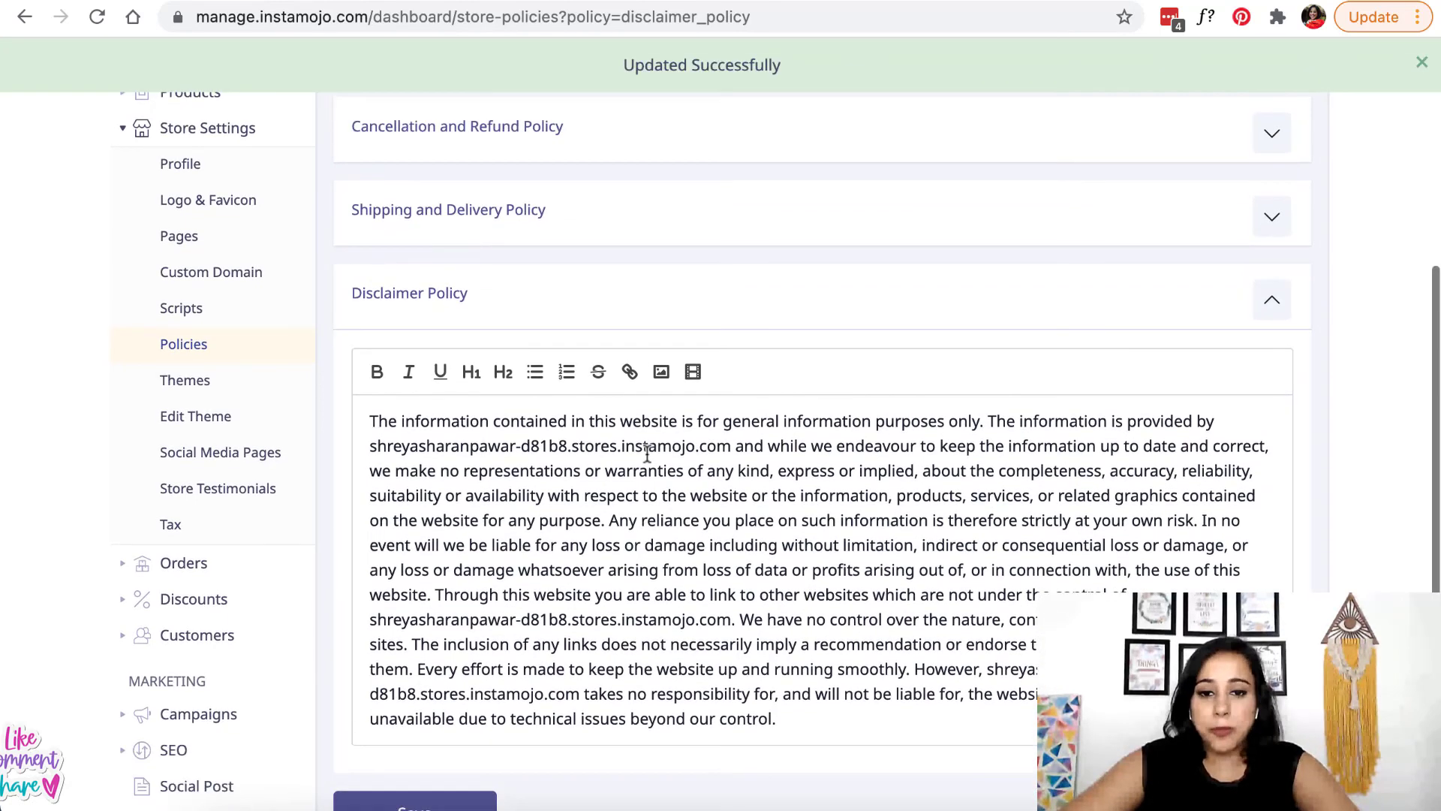